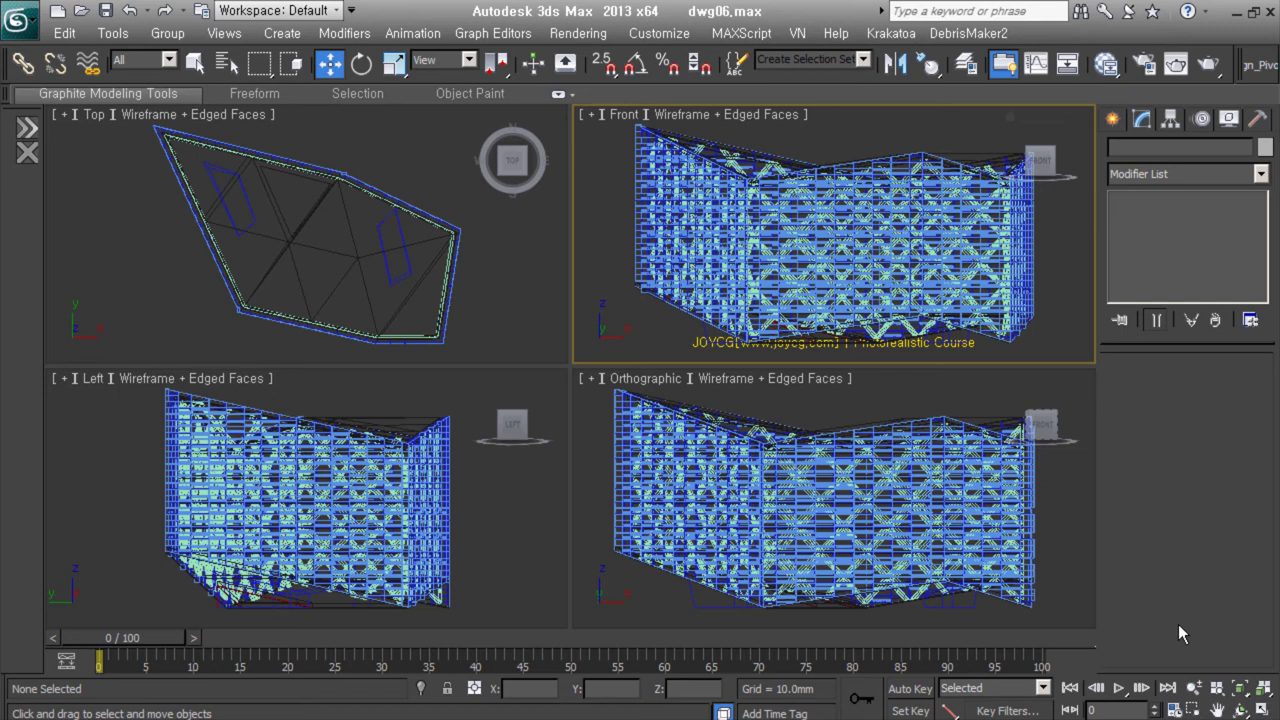
Select the roof objects and switch the viewport to Smooth + Highlights shading.
alt+middle_drag(476, 356, 421, 315)
scroll(440, 330, up, 5)
click(421, 315)
key(F3)
scroll(421, 315, up, 3)
scroll(408, 306, down, 5)
scroll(445, 295, up, 3)
scroll(447, 278, up, 2)
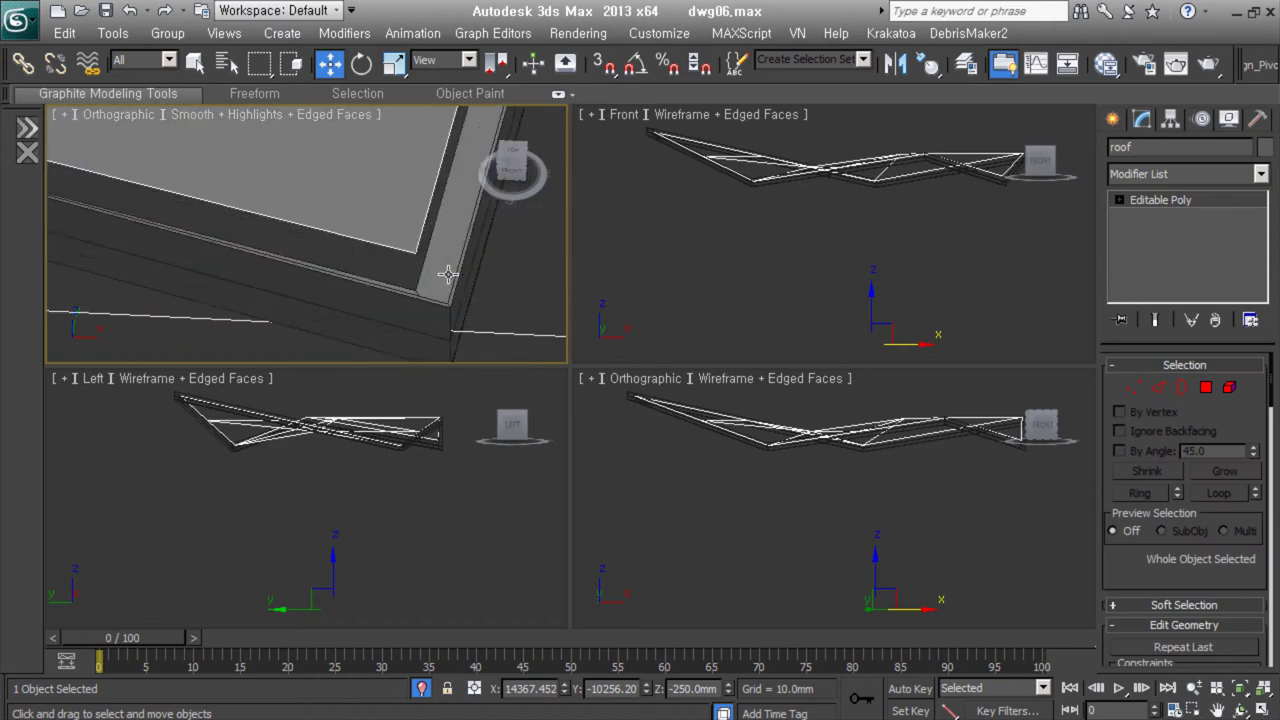
Add the roof_side piece and orbit around the roof corner to inspect it.
click(443, 275)
scroll(402, 299, down, 1)
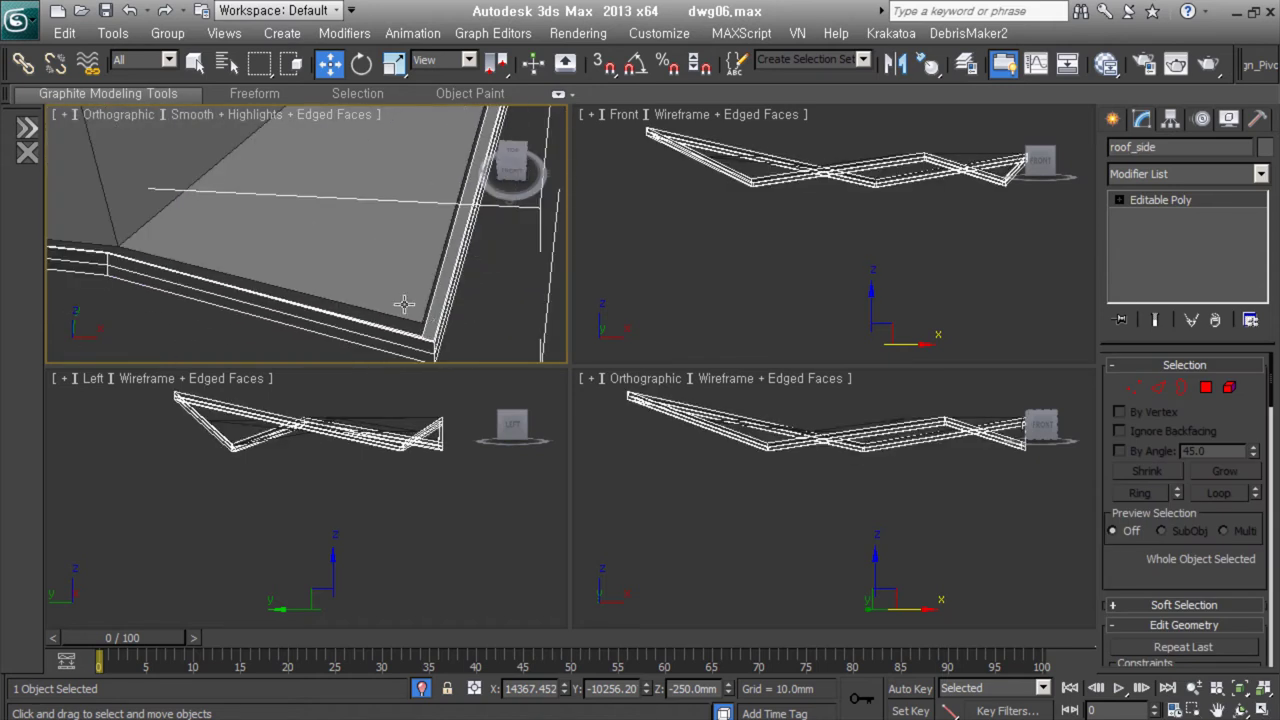
alt+middle_drag(404, 304, 440, 270)
scroll(459, 252, up, 2)
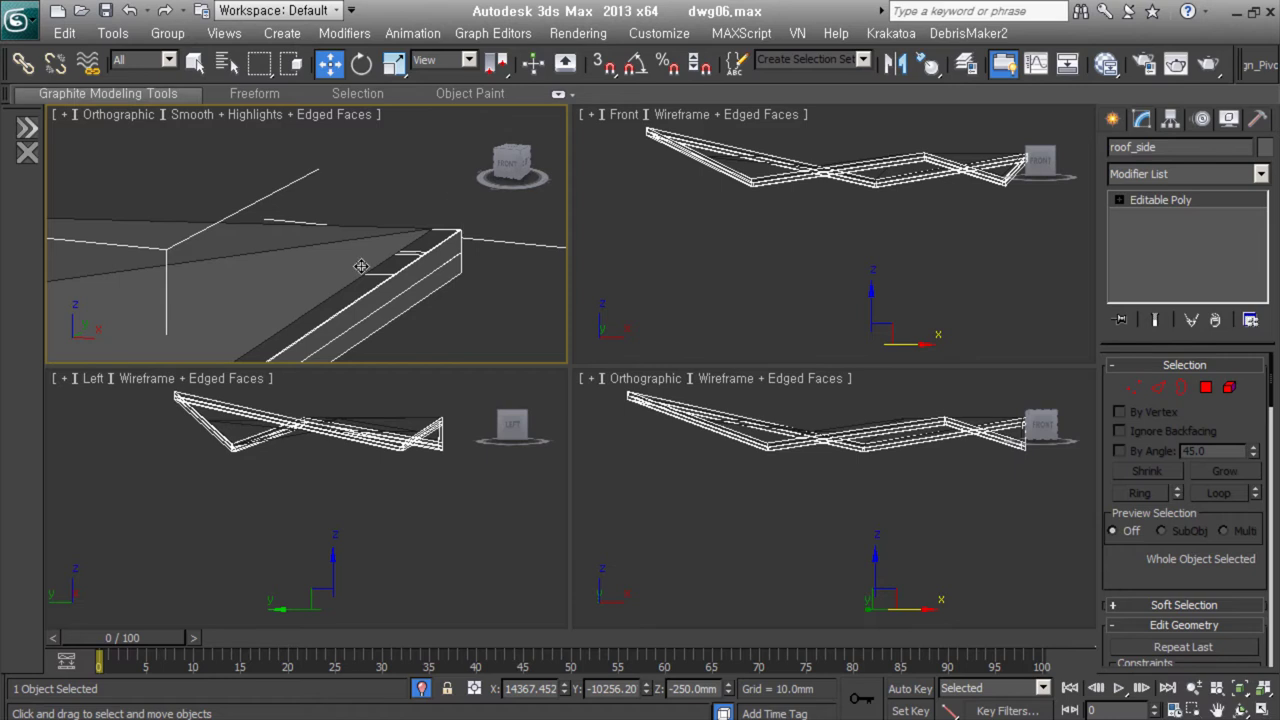
scroll(300, 240, down, 5)
alt+middle_drag(342, 297, 437, 278)
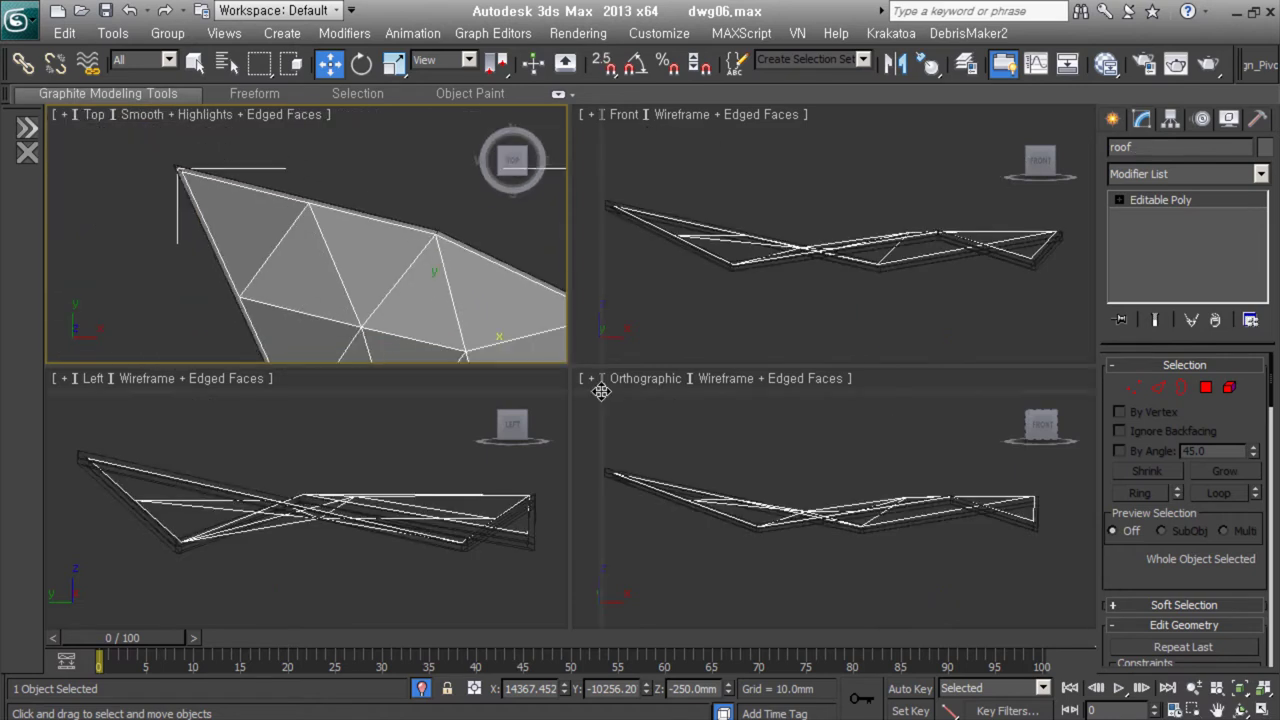
Enlarge the top-left viewport, frame the roof, and select all its polygons.
drag(566, 366, 632, 410)
key(z)
key(4)
key(ctrl+a)
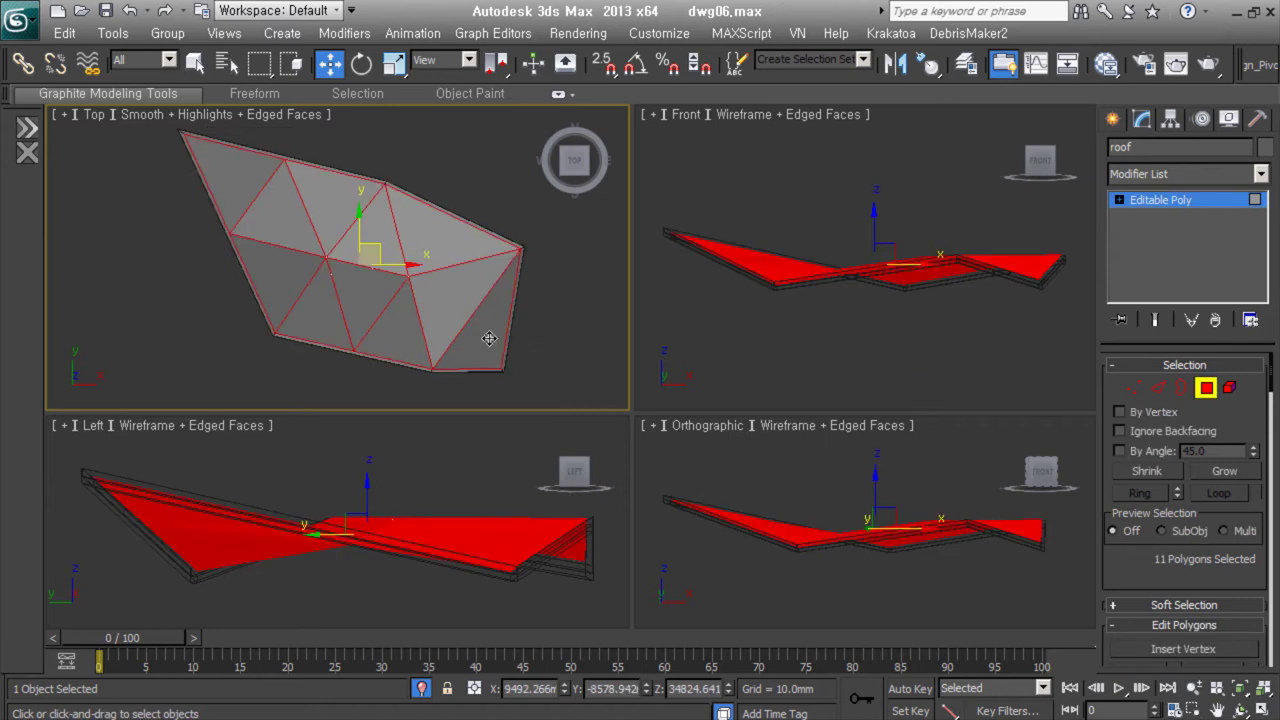
scroll(400, 260, up, 2)
Inset each roof polygon individually by about 994 mm.
right_click(430, 320)
click(413, 402)
mouse_move(355, 300)
mouse_down()
mouse_move(352, 283)
mouse_move(383, 298)
mouse_up()
click(354, 270)
key(Return)
Select two of the roof's triangles.
alt+middle_drag(428, 366, 448, 291)
click(464, 348)
scroll(464, 348, up, 3)
ctrl+click(467, 292)
Open map2.jpg from the ref\ref folder in Picasa, zoom on the glass roof, then minimise.
key(alt+Tab)
double_click(457, 507)
double_click(388, 452)
scroll(307, 470, down, 5)
double_click(435, 495)
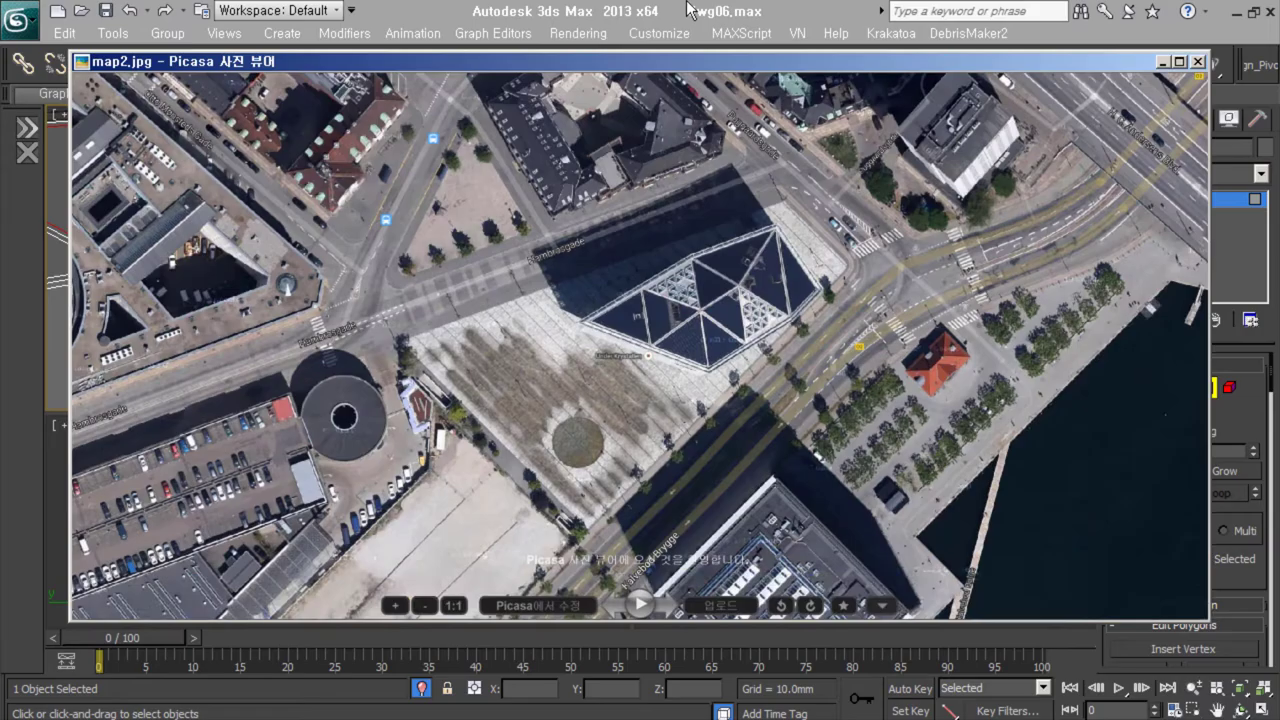
scroll(388, 199, up, 2)
scroll(388, 199, up, 2)
scroll(423, 231, up, 1)
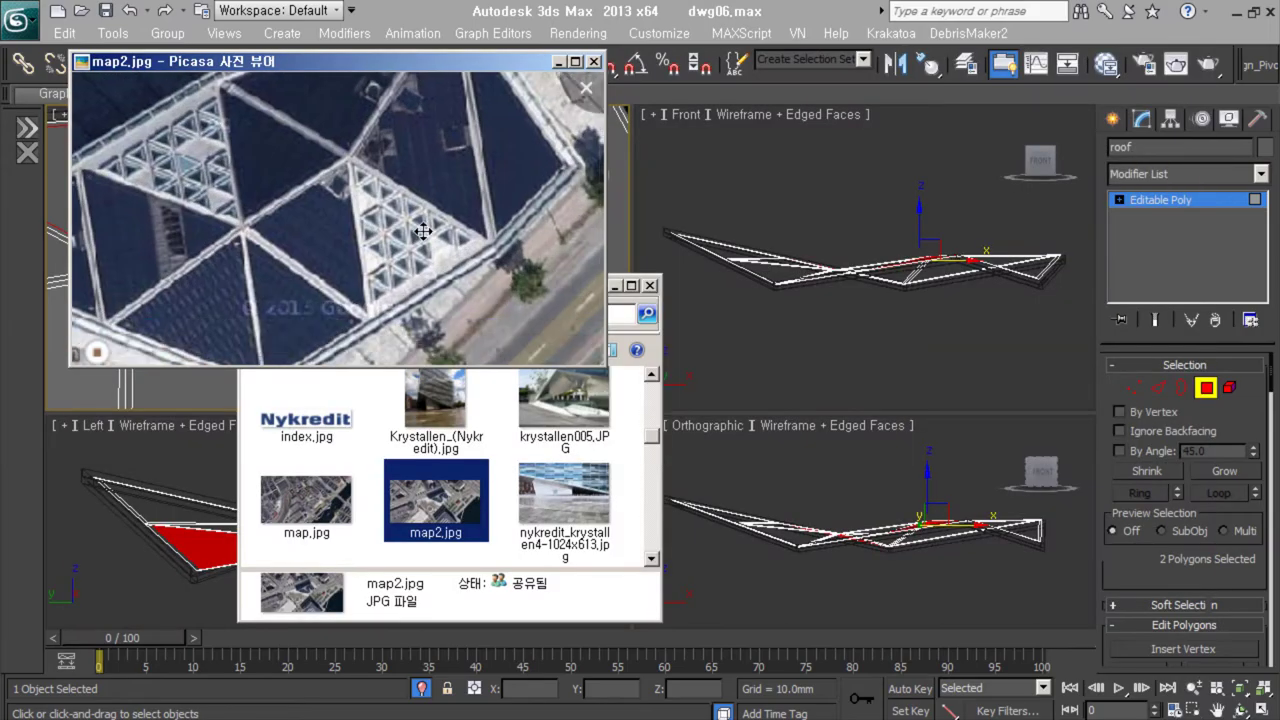
click(562, 62)
Detach the two triangles as roof_T and isolate it.
click(614, 285)
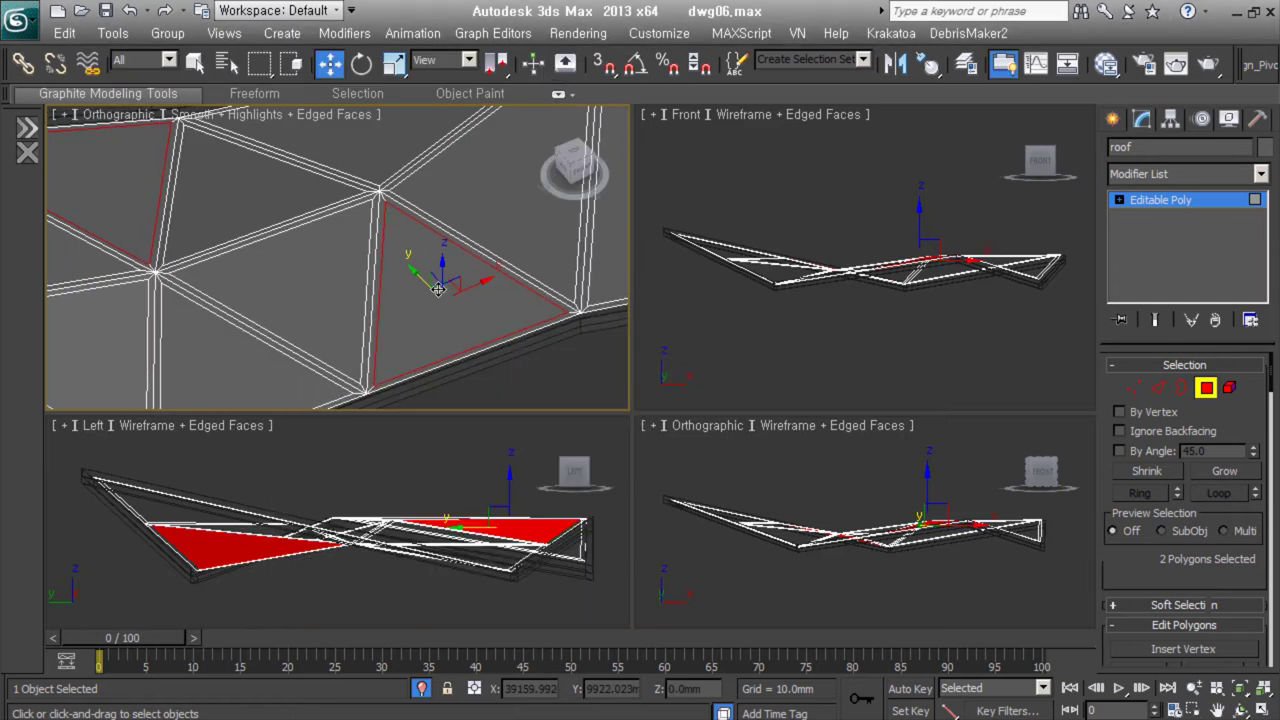
text(roof)
key(Return)
click(486, 264)
key(alt+q)
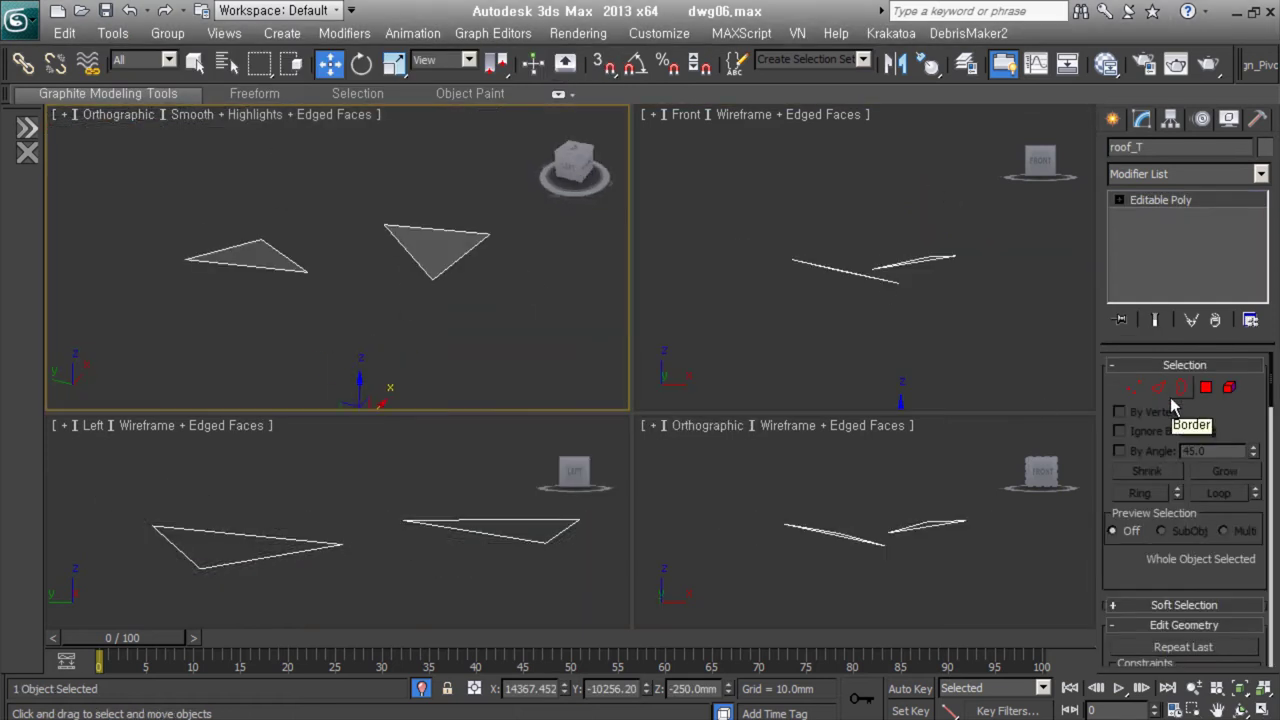
Connect two edges of the first triangle with new edge lines.
click(1157, 387)
click(462, 242)
ctrl+click(432, 285)
right_click(451, 280)
click(410, 255)
click(294, 360)
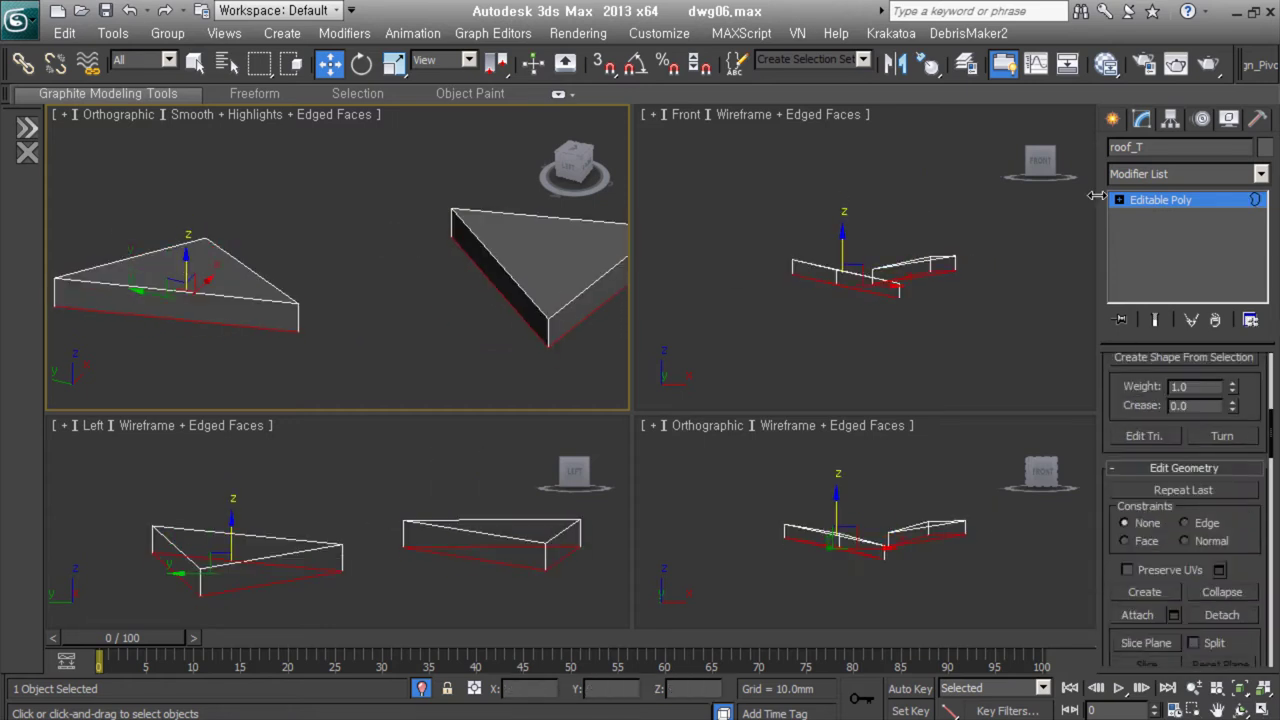
Connect two edges of the second triangle the same way.
click(1152, 232)
right_click(549, 313)
click(508, 288)
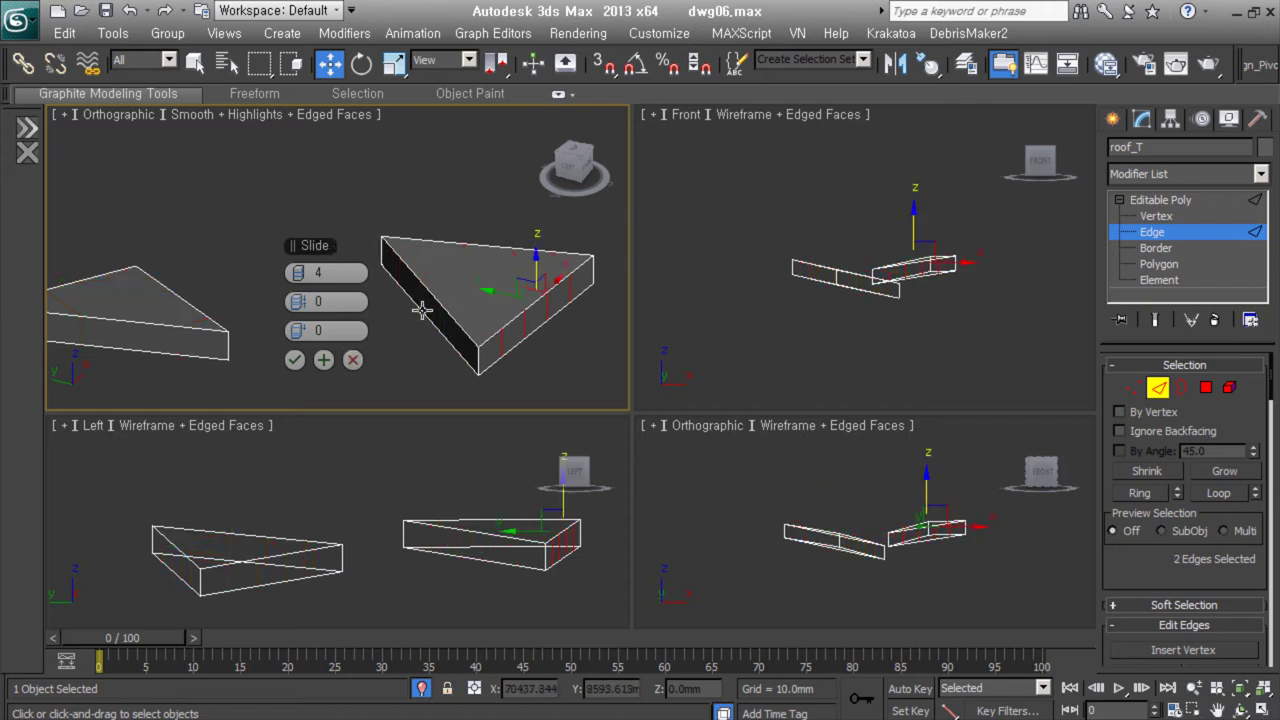
click(323, 360)
mouse_move(107, 323)
alt+middle_down()
mouse_move(406, 251)
mouse_move(523, 323)
alt+middle_up()
key(4)
click(443, 337)
Move the new vertices up toward the triangle's top edge.
mouse_move(443, 337)
middle_down()
mouse_move(473, 307)
mouse_move(412, 320)
middle_up()
key(1)
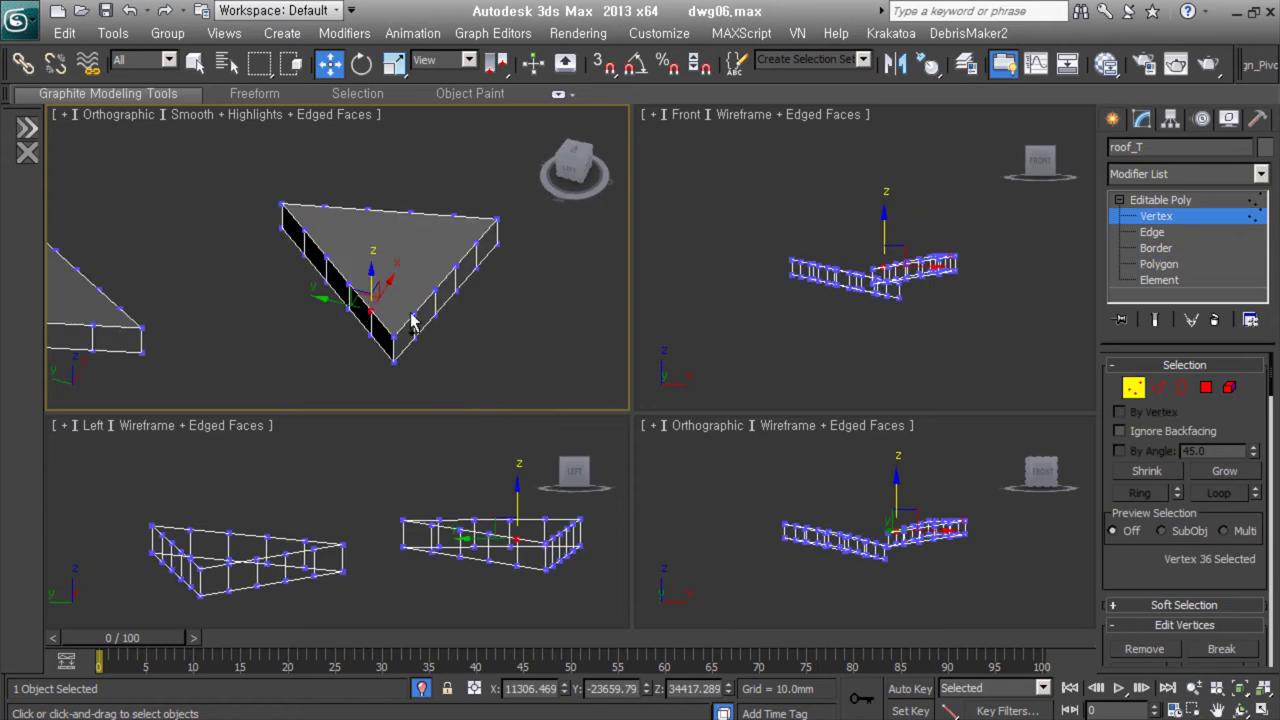
drag(466, 277, 471, 242)
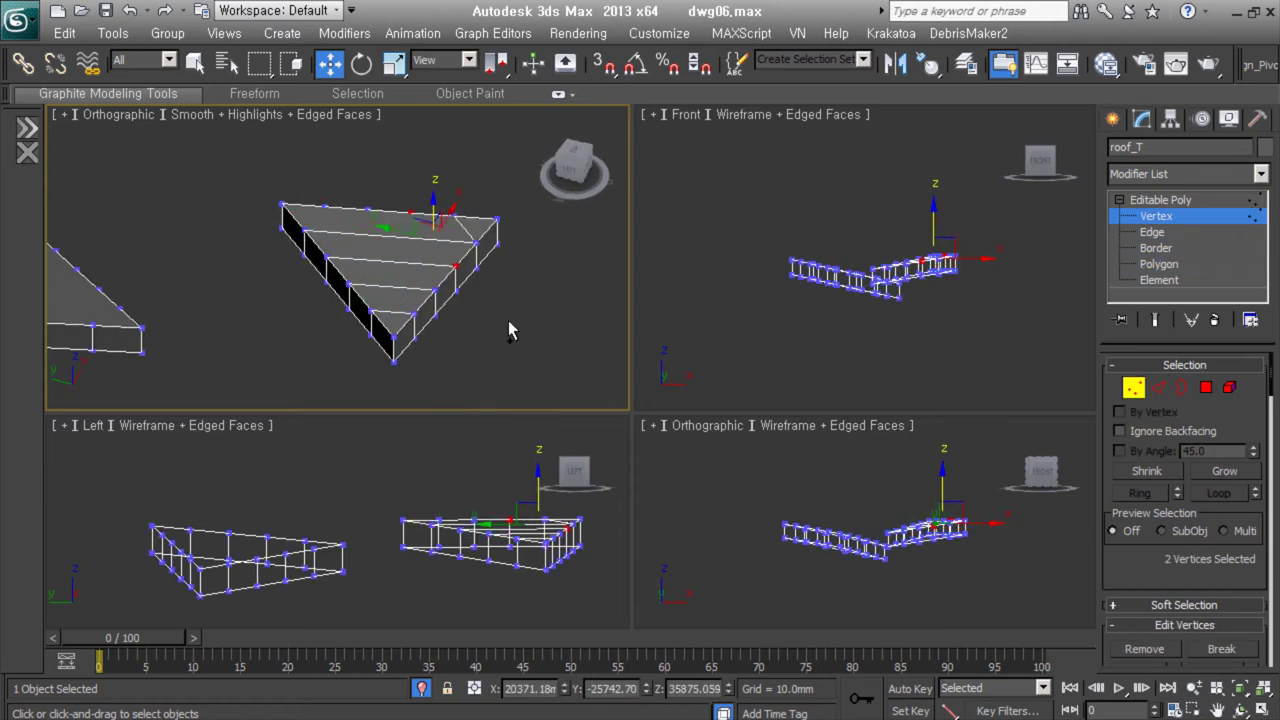
drag(1210, 343, 1210, 270)
scroll(1185, 450, down, 5)
Cut snapped edges across roof_T's top faces to form a triangular grid.
click(1222, 556)
key(s)
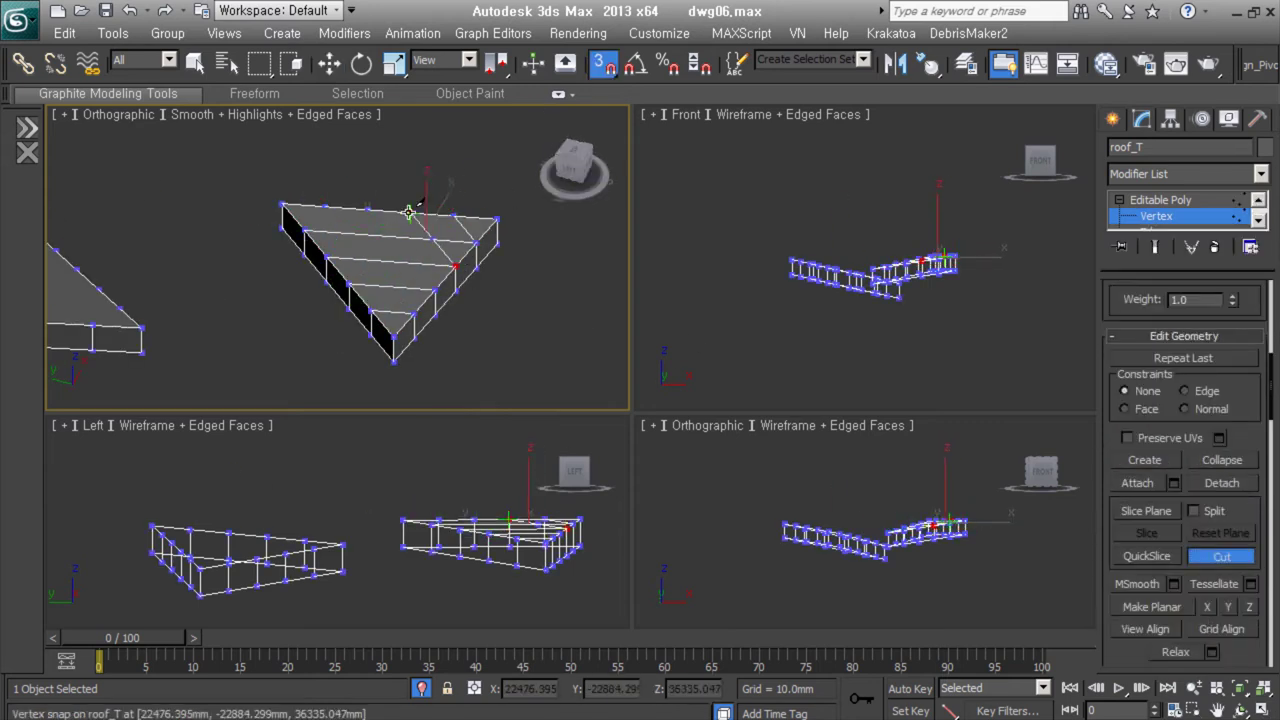
key(w)
alt+middle_drag(414, 313, 471, 286)
click(371, 257)
mouse_move(371, 257)
alt+middle_down()
mouse_move(439, 399)
mouse_move(163, 283)
mouse_move(345, 190)
alt+middle_up()
click(191, 258)
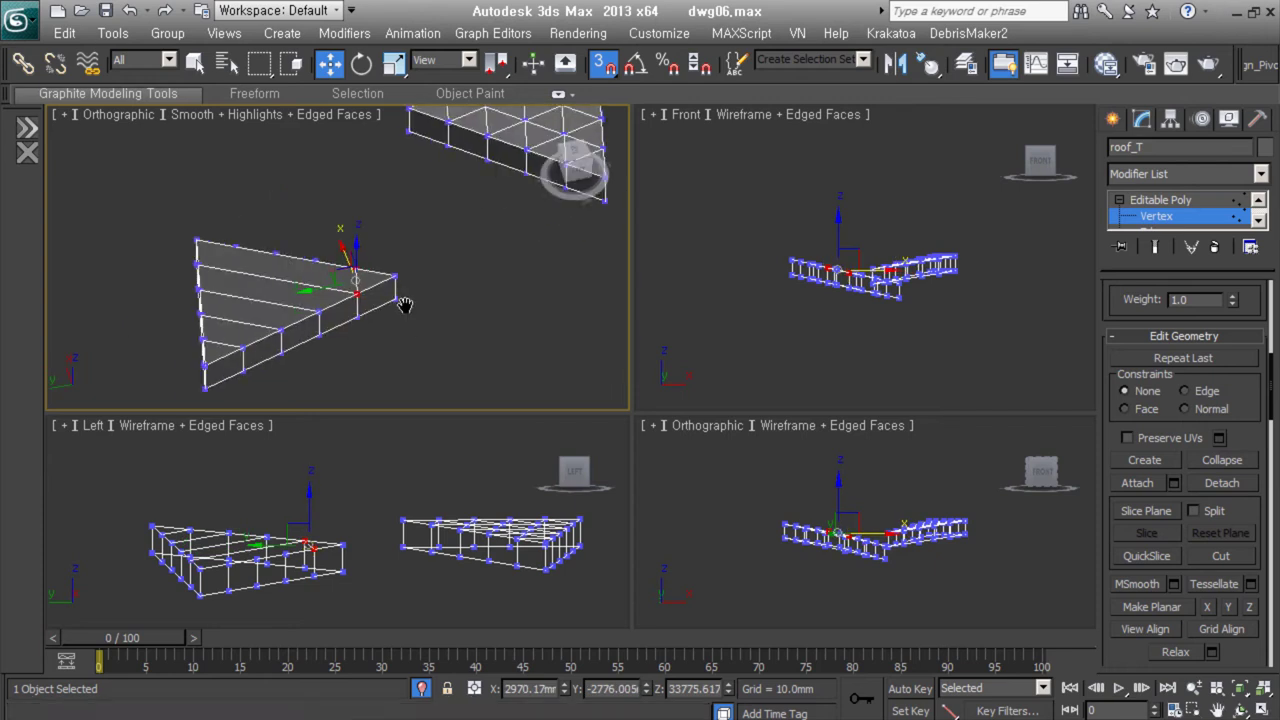
key(alt+c)
alt+middle_drag(297, 237, 394, 251)
key(w)
drag(320, 195, 360, 230)
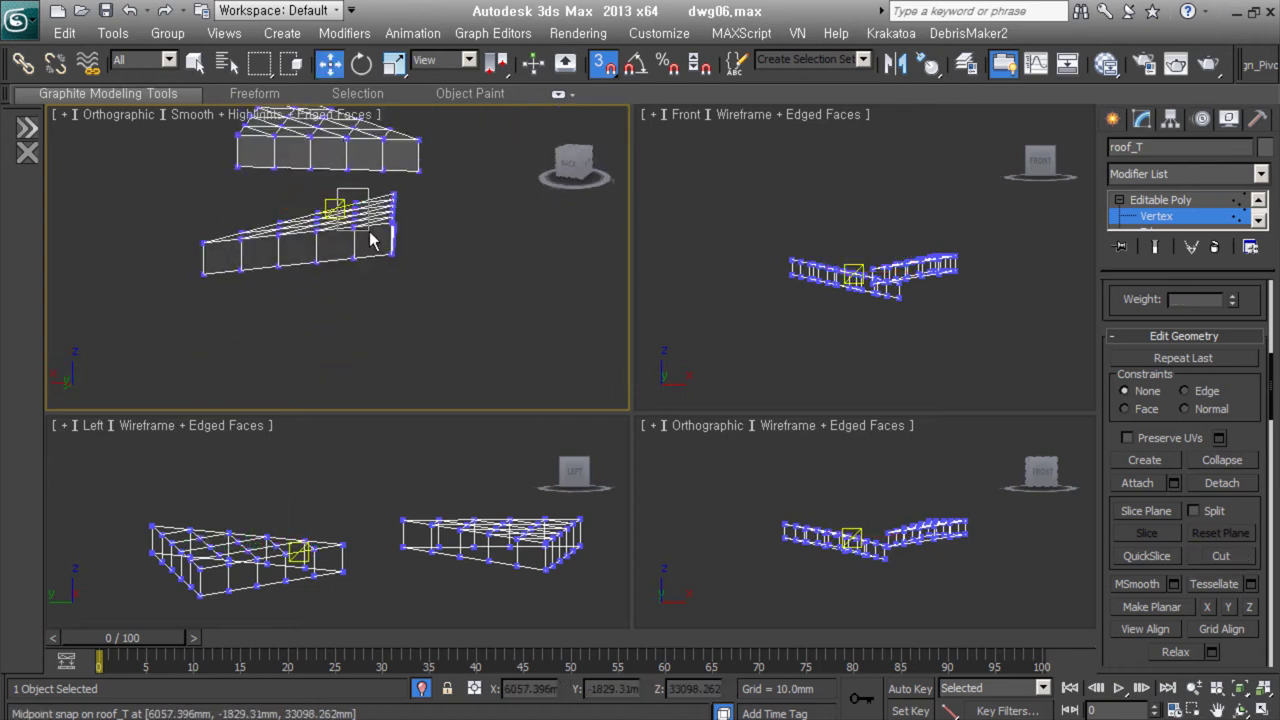
scroll(1210, 375, up, 3)
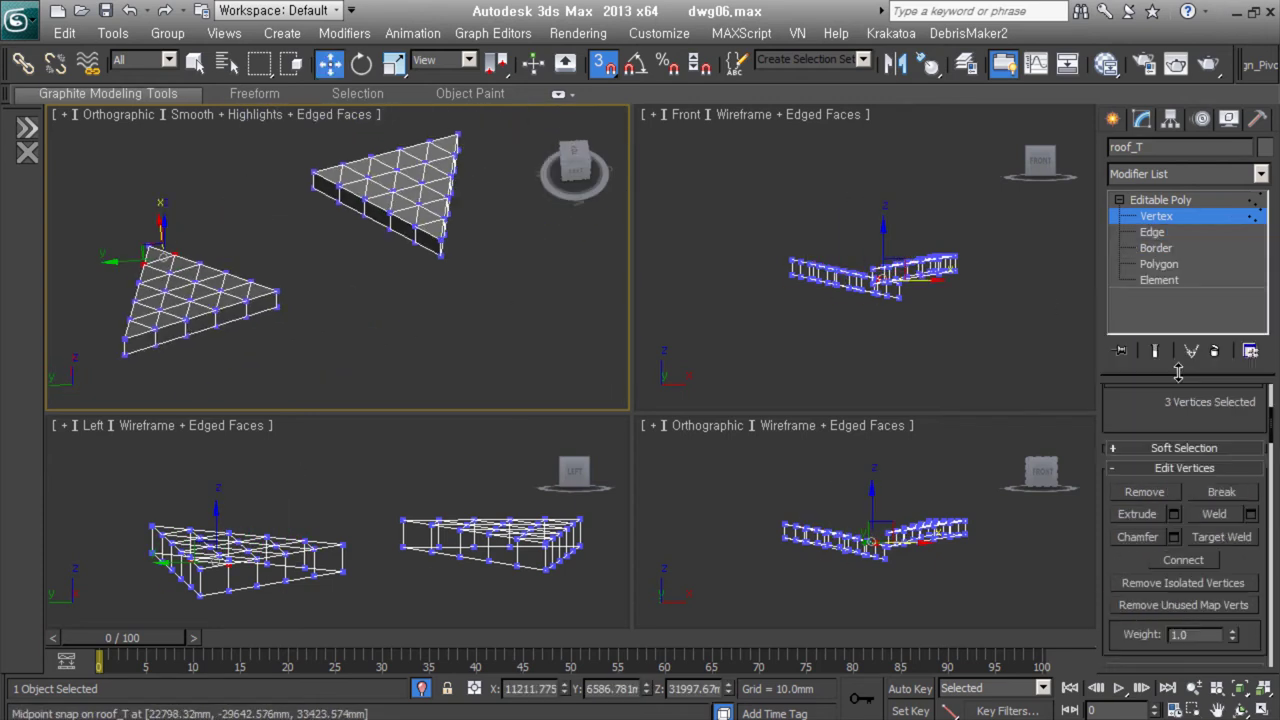
Bring back map2.jpg in Picasa and zoom in on the roof panel frames.
key(alt+Tab)
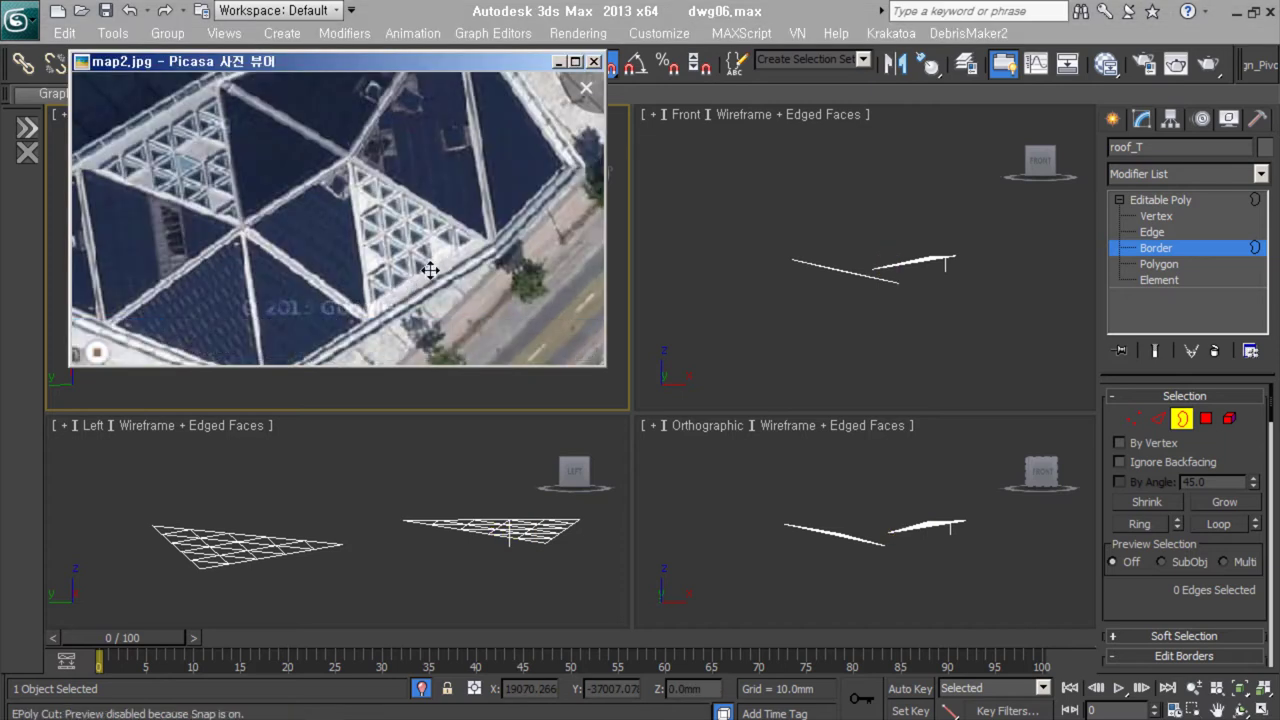
scroll(405, 205, up, 3)
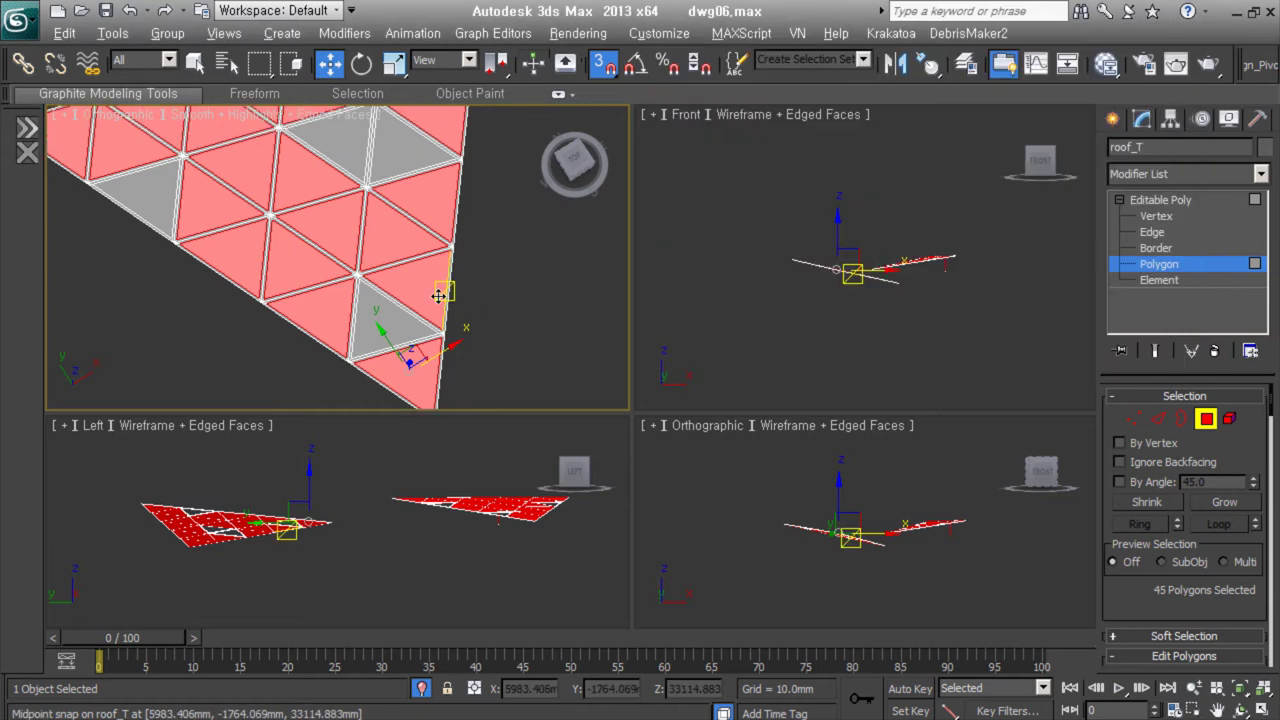
Detach the frame polygons as t_T_frame, then select roof_T in a shaded view.
text(t_T_frame)
key(Return)
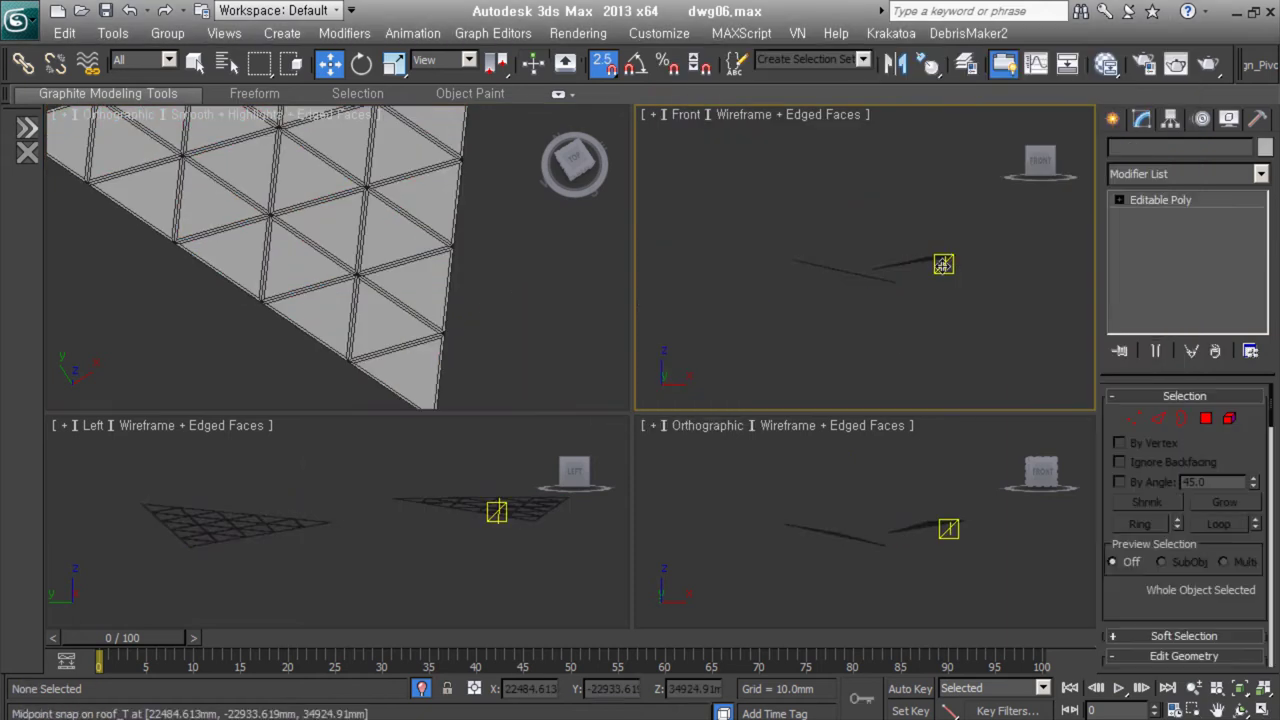
click(956, 323)
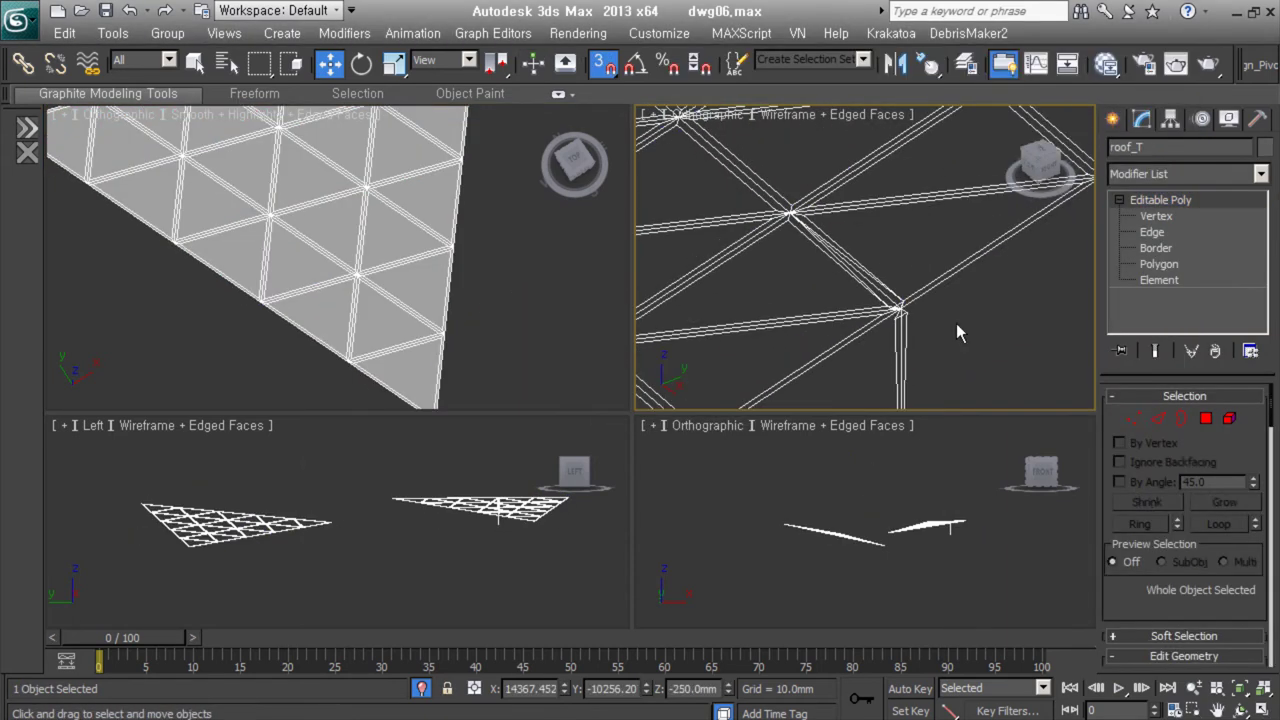
key(1)
mouse_move(995, 368)
alt+middle_down()
mouse_move(925, 343)
mouse_move(807, 186)
mouse_move(878, 305)
mouse_move(858, 265)
alt+middle_up()
key(F3)
Cycle through roof_T's sub-object levels, ending in Polygon mode.
key(4)
key(3)
key(2)
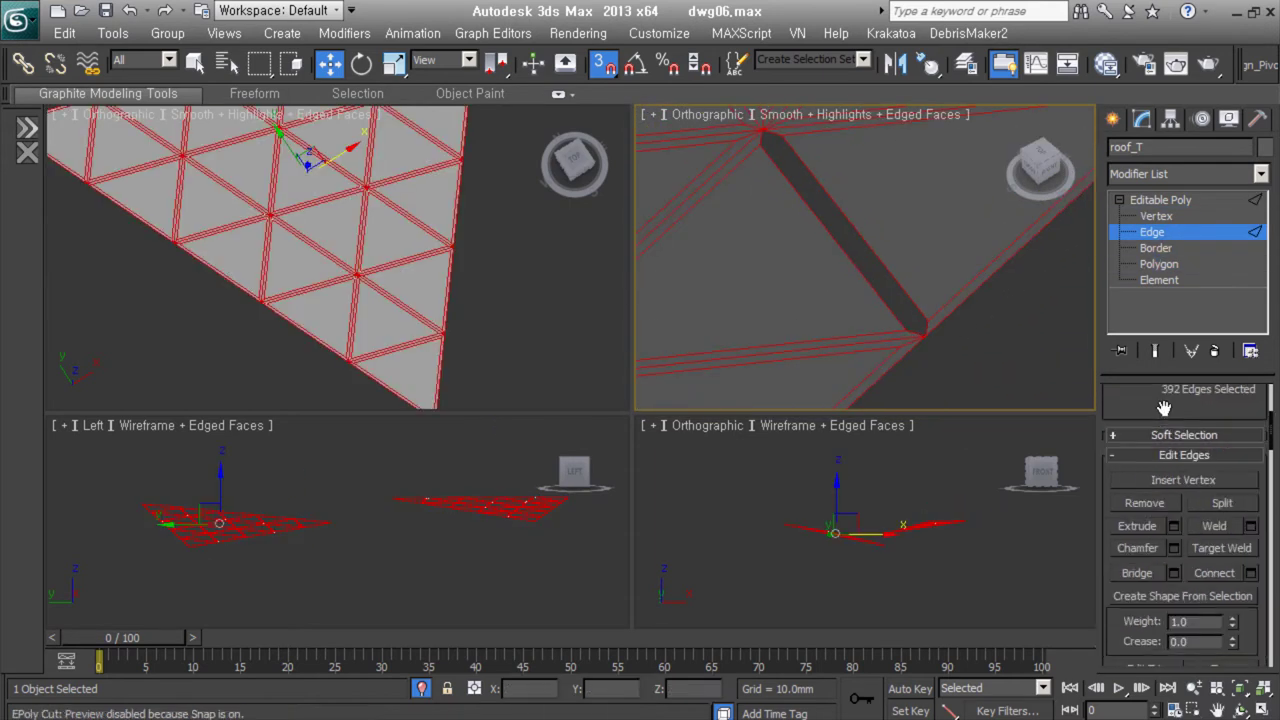
key(1)
scroll(733, 233, up, 3)
key(2)
key(3)
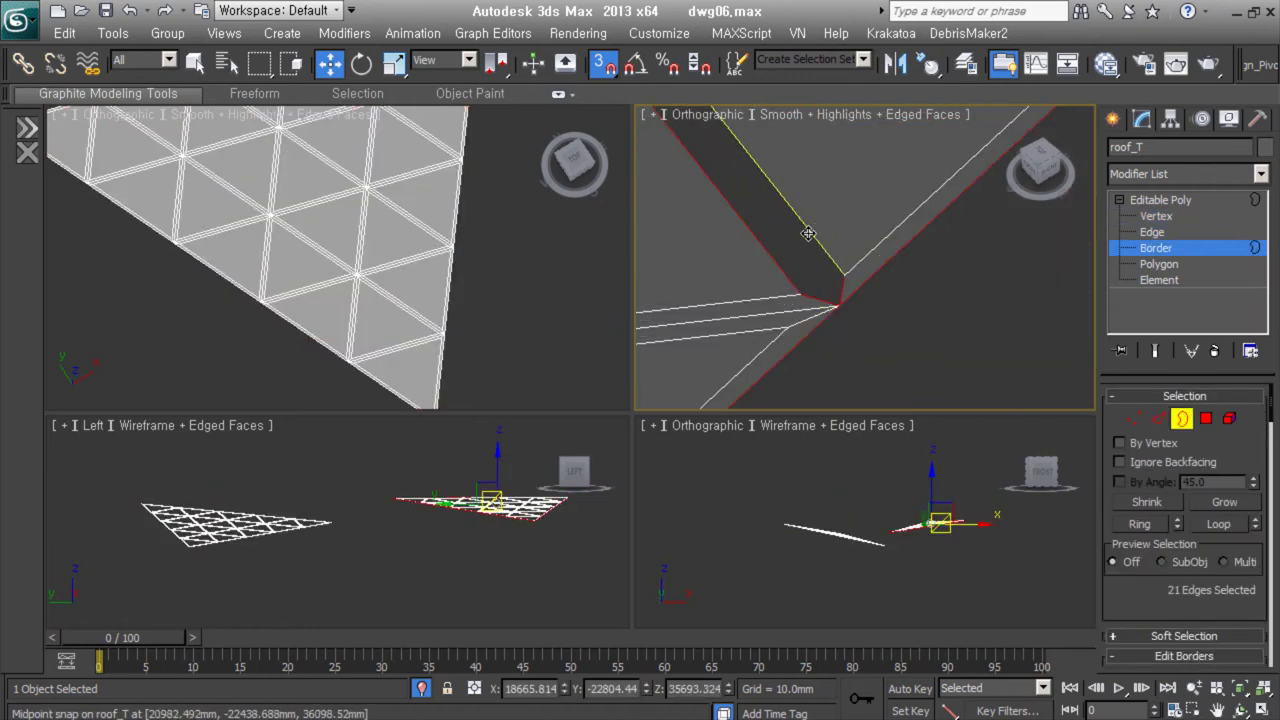
key(2)
scroll(800, 343, down, 2)
scroll(922, 366, down, 2)
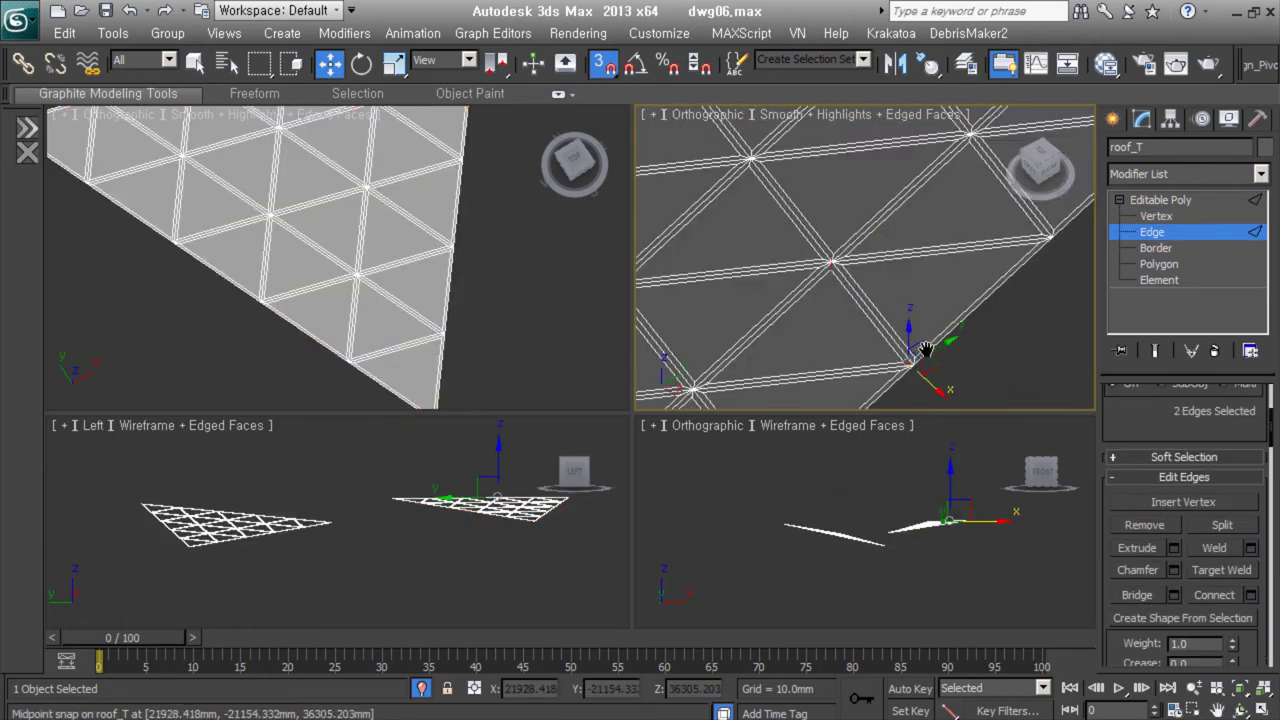
scroll(960, 370, down, 2)
key(4)
scroll(978, 372, down, 1)
scroll(814, 286, up, 2)
scroll(814, 340, down, 3)
In top view, select a scattered mix of roof_T panels across the triangle.
click(814, 357)
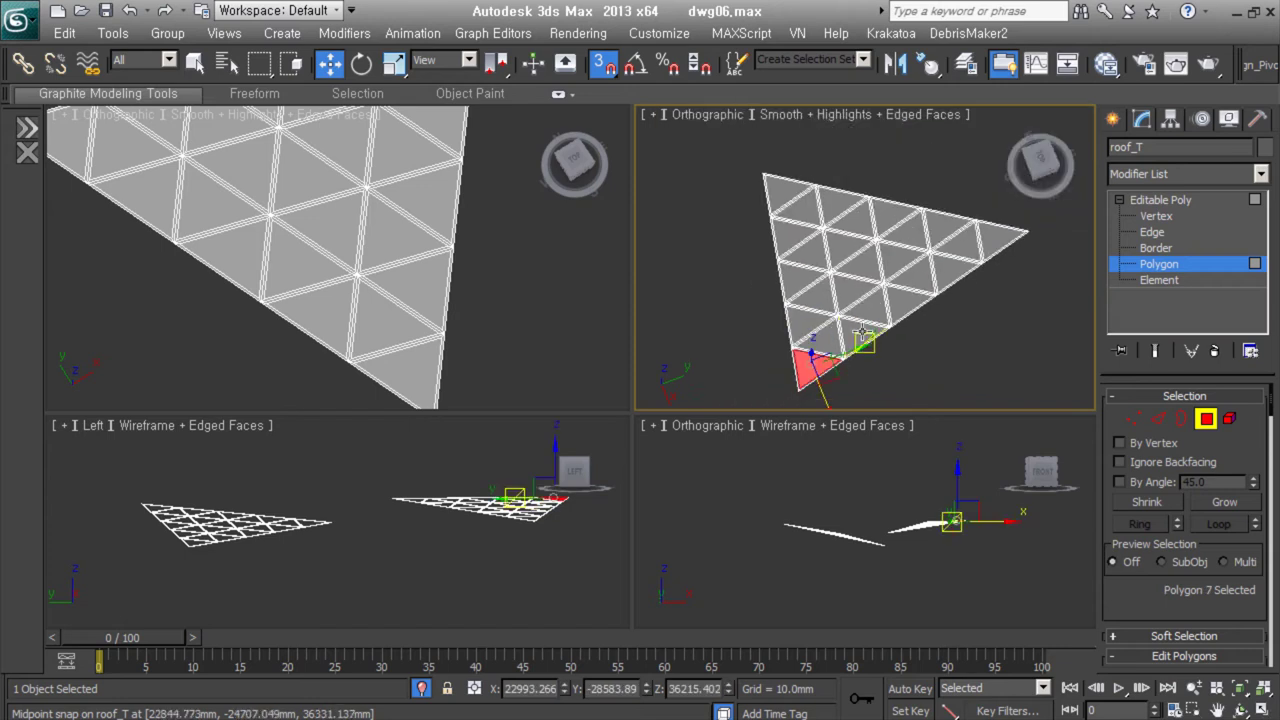
key(t)
mouse_move(914, 337)
ctrl+mouse_down()
mouse_move(790, 293)
mouse_move(945, 238)
ctrl+mouse_up()
ctrl+drag(860, 275, 985, 195)
ctrl+drag(840, 240, 935, 150)
mouse_move(836, 262)
middle_down()
mouse_move(911, 328)
mouse_move(829, 281)
middle_up()
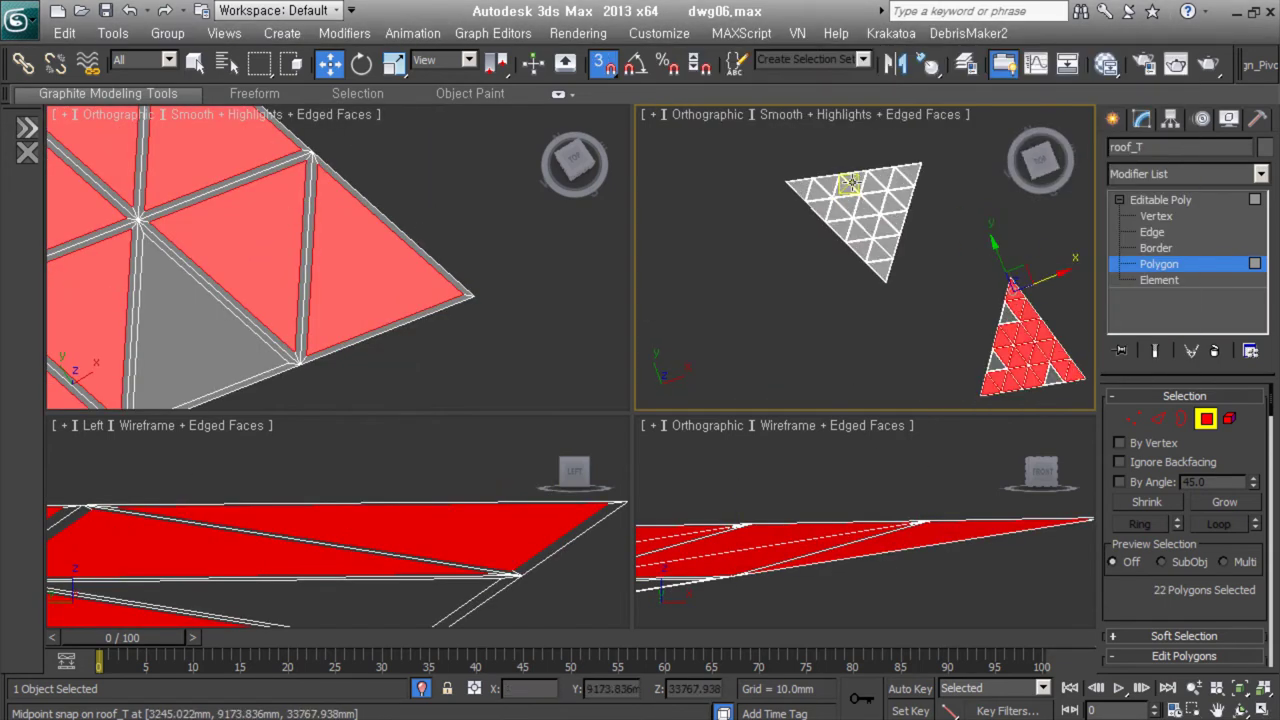
ctrl+drag(957, 166, 850, 222)
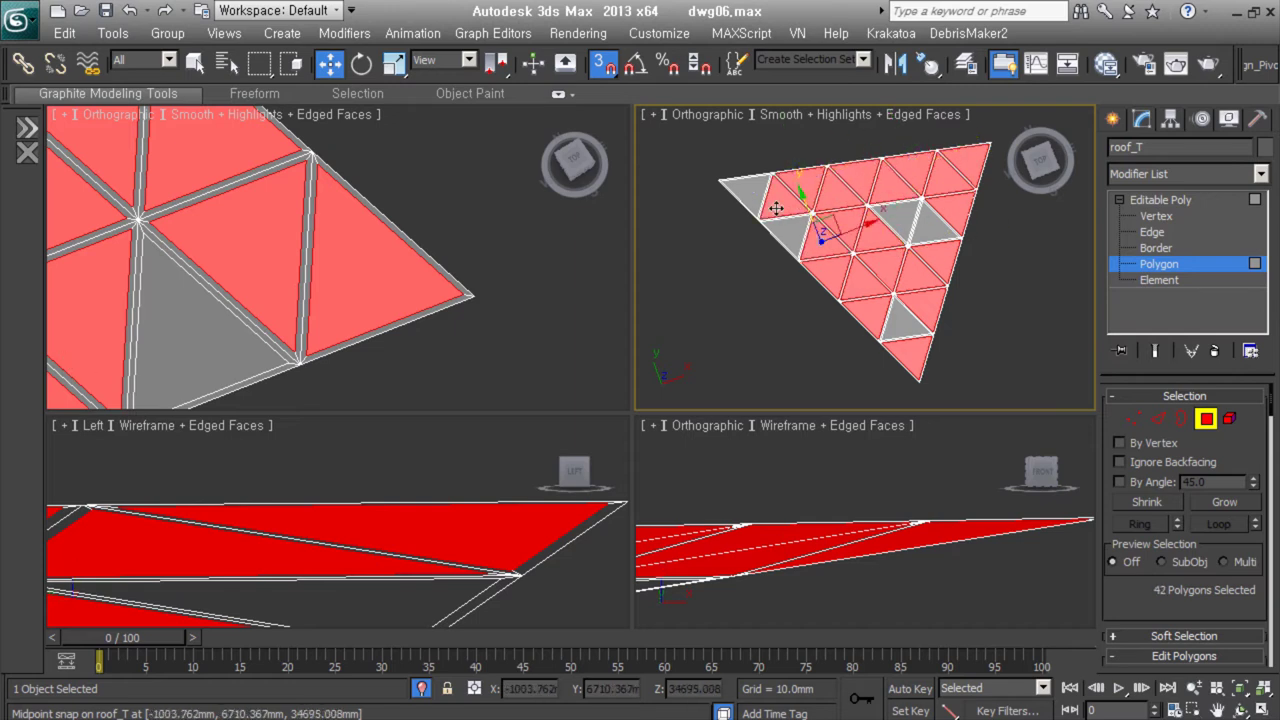
scroll(776, 208, up, 5)
click(1049, 363)
Detach the chosen panels as Object009 and give them a 200 mm shell.
key(4)
right_click(871, 342)
click(871, 342)
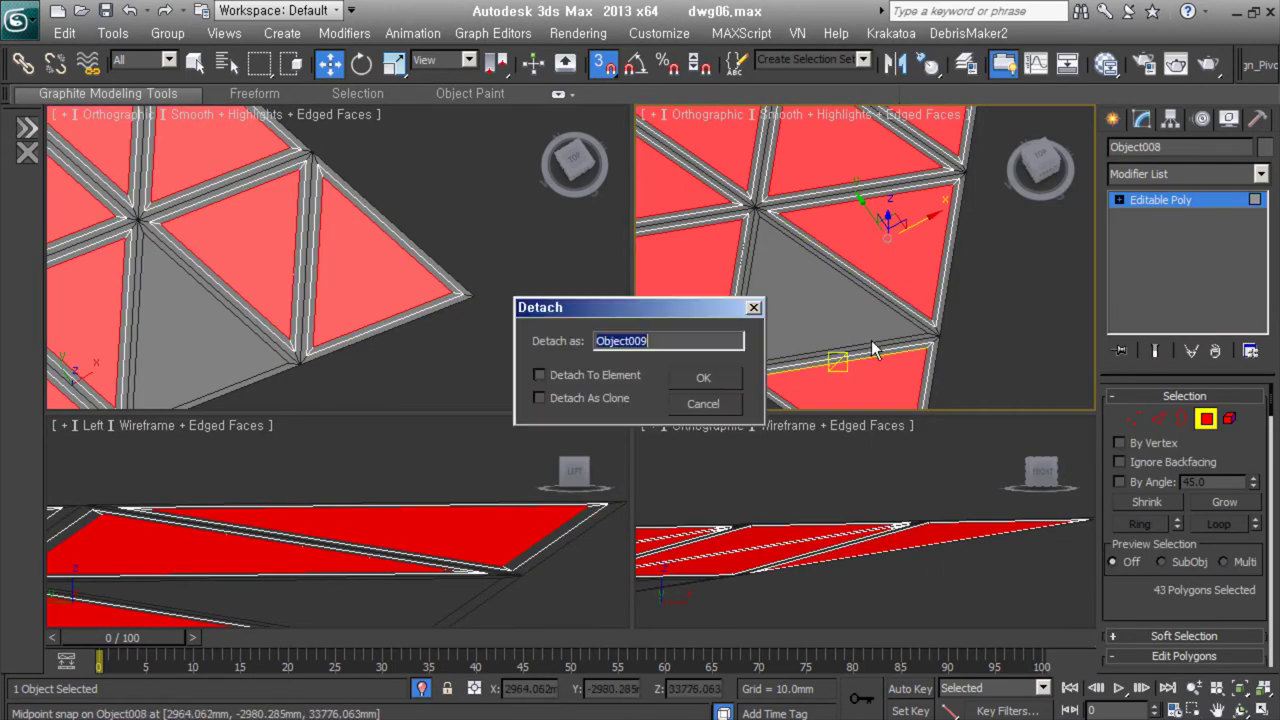
key(Return)
text(200)
key(Return)
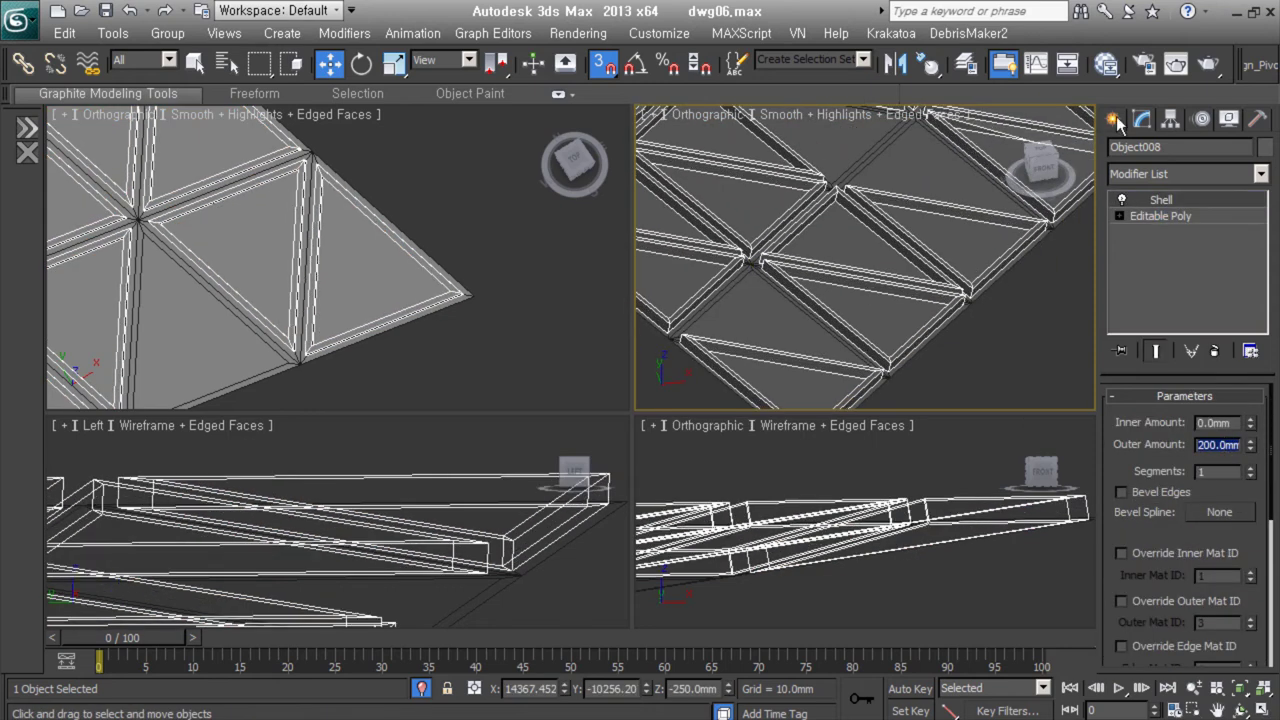
Select Object009 and remove the shell thickness from the frame.
click(889, 286)
scroll(889, 286, up, 3)
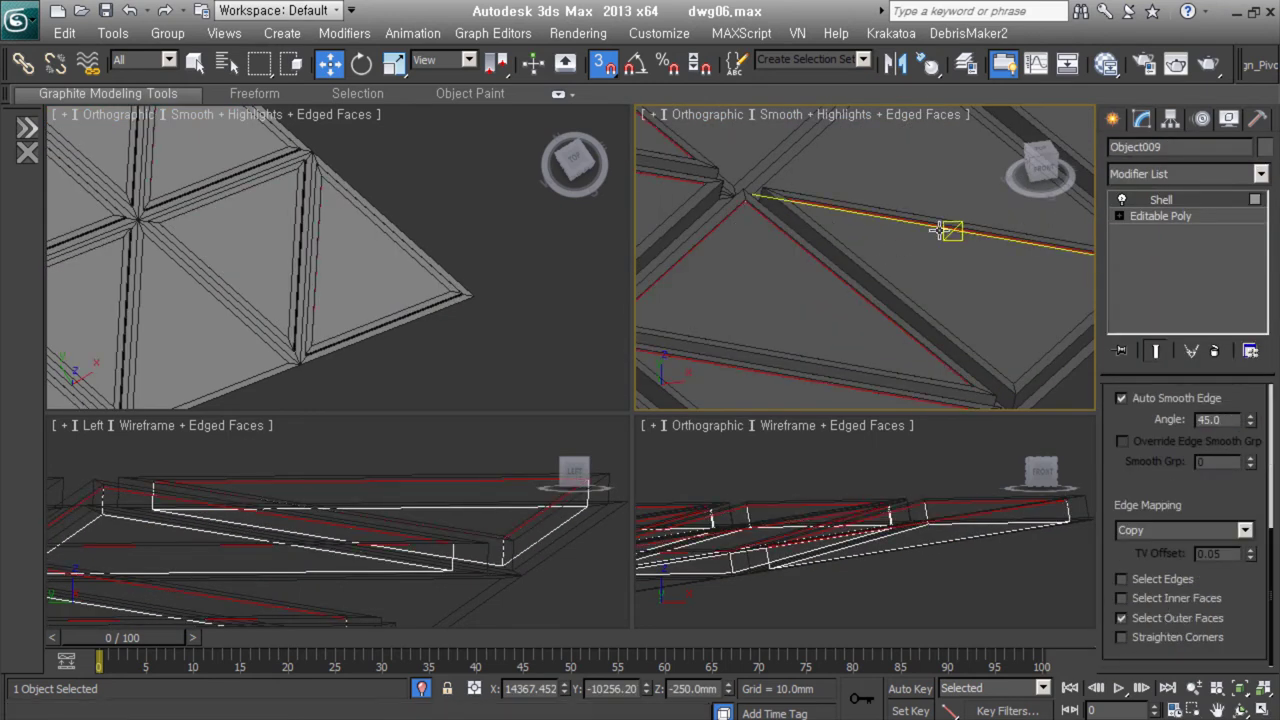
key(ctrl+z)
key(ctrl+z)
key(F3)
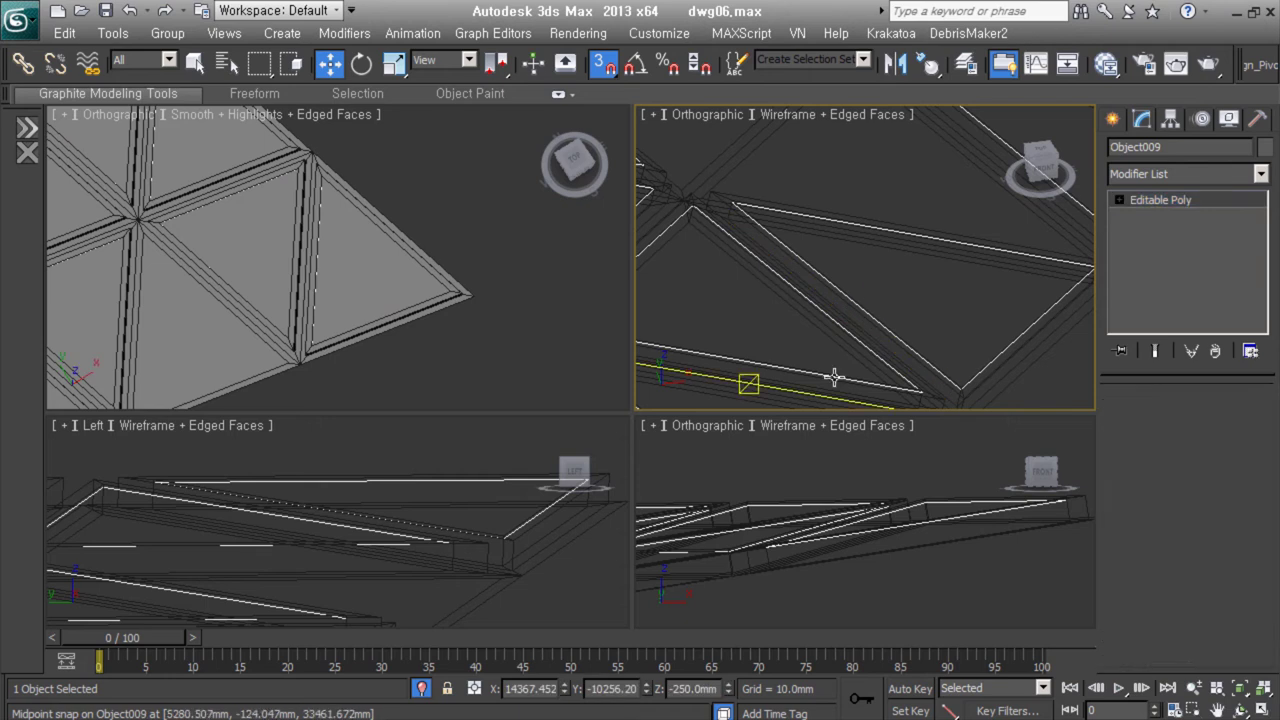
key(ctrl+y)
scroll(1219, 463, down, 5)
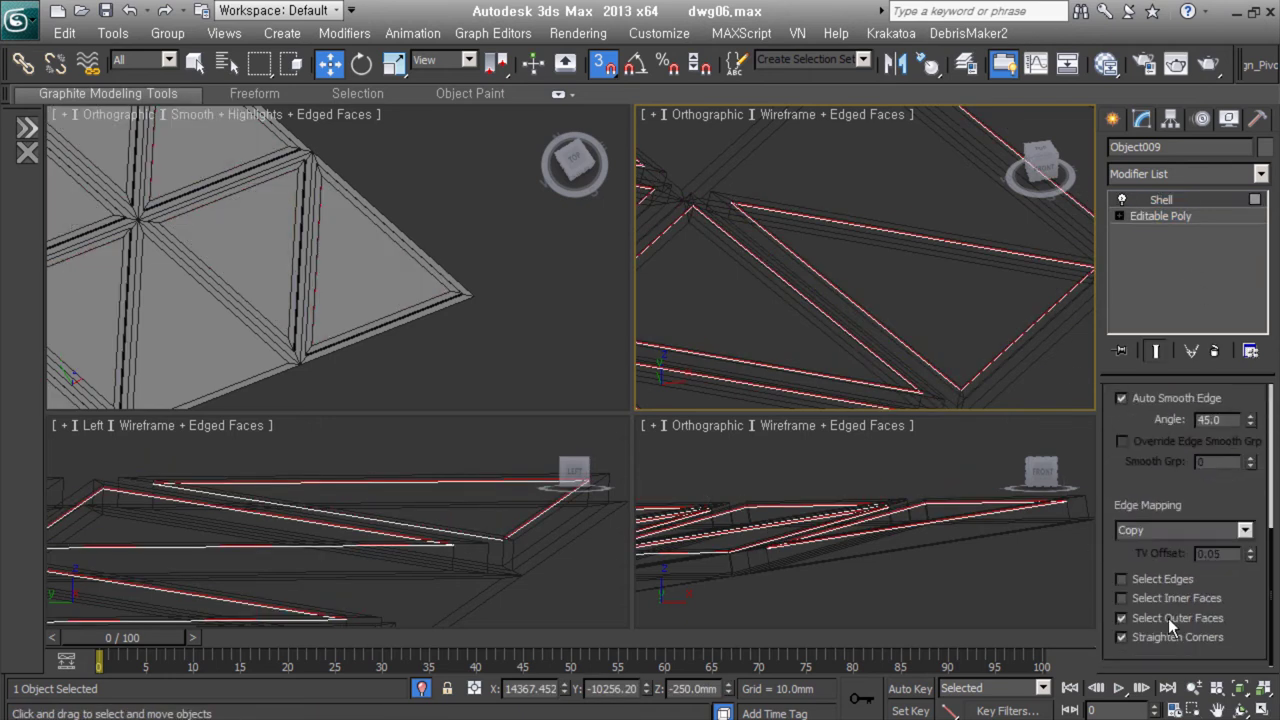
key(ctrl+z)
key(ctrl+z)
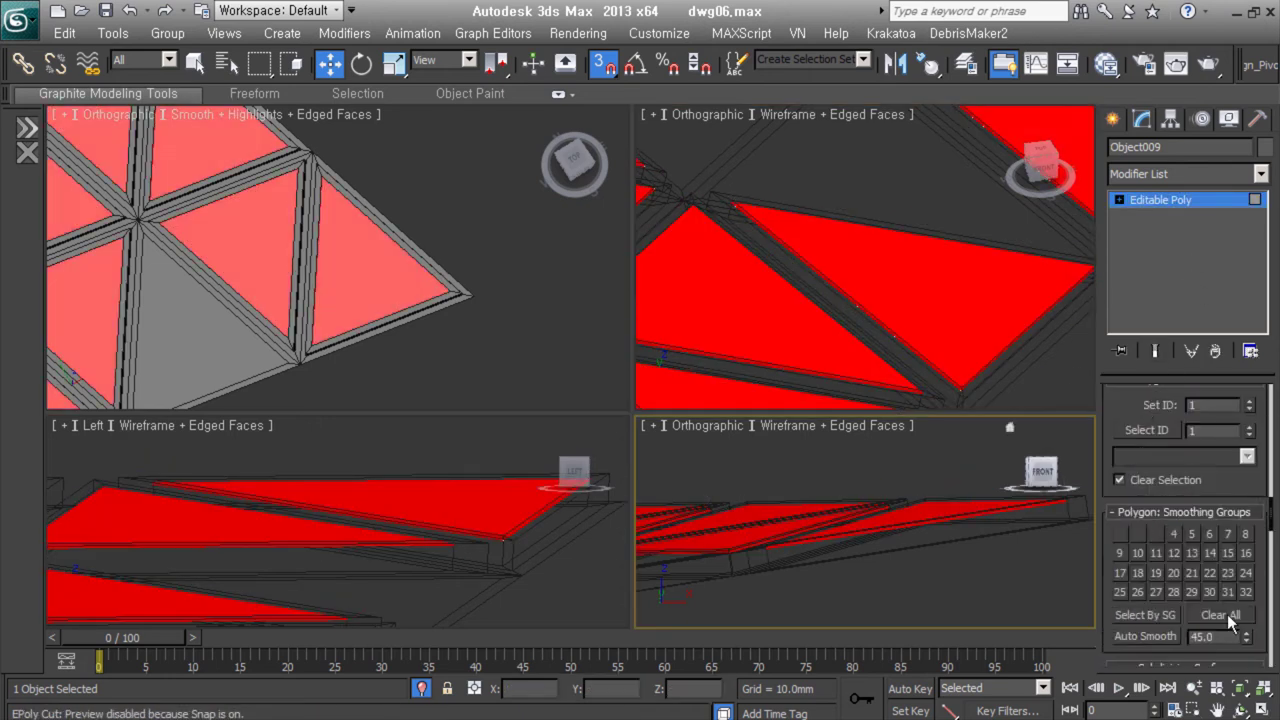
Return to object level and group Object008 and Object009 as top_Tglas.
click(1244, 208)
click(935, 362)
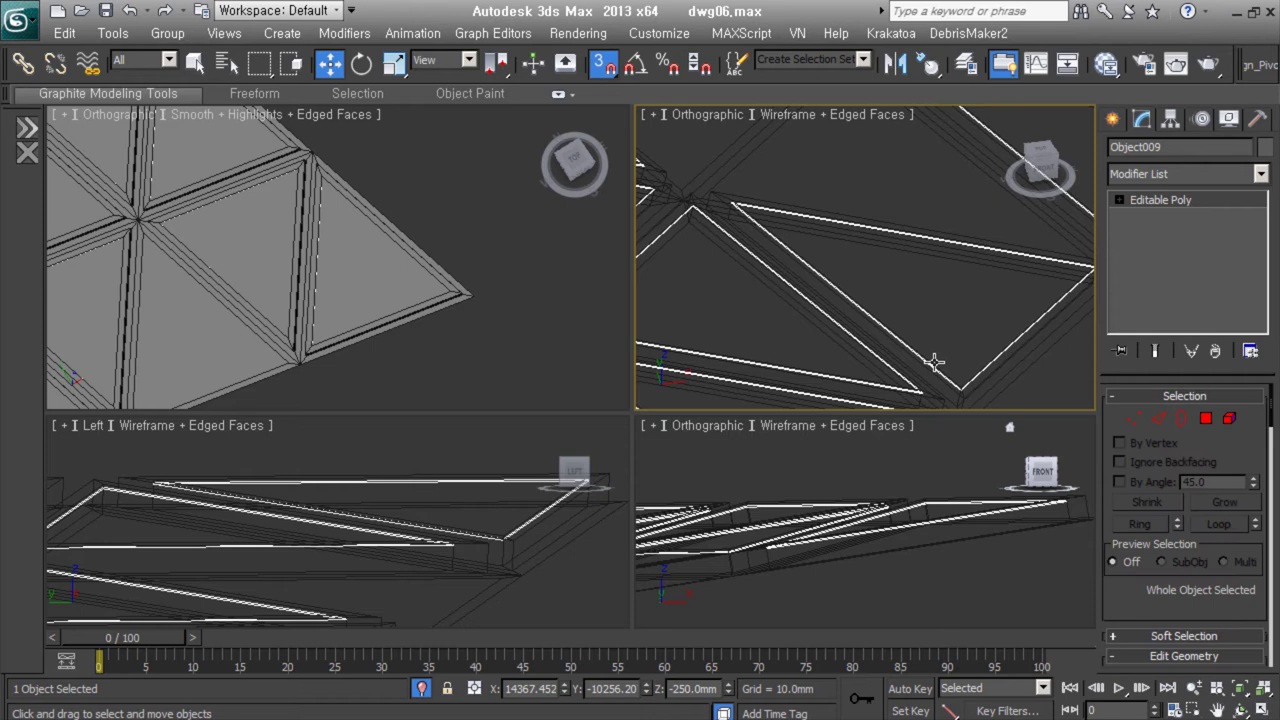
scroll(950, 361, down, 3)
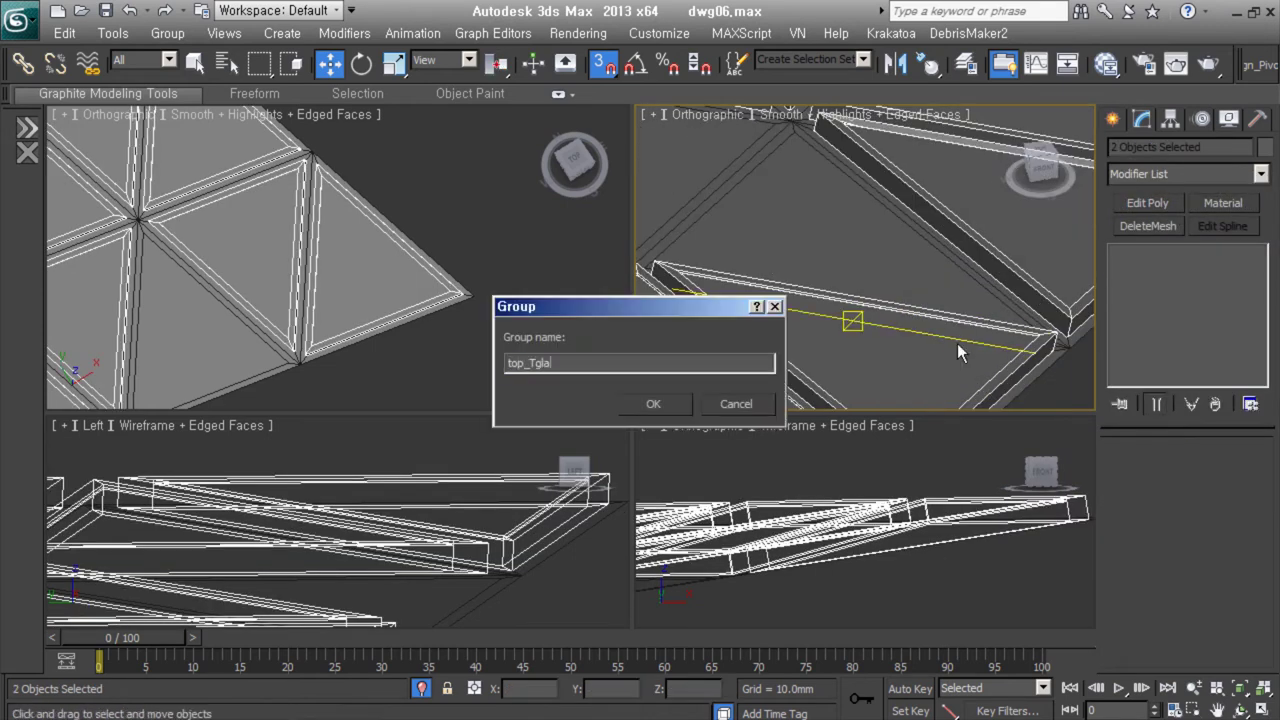
key(Return)
scroll(878, 336, up, 3)
middle_drag(878, 336, 752, 278)
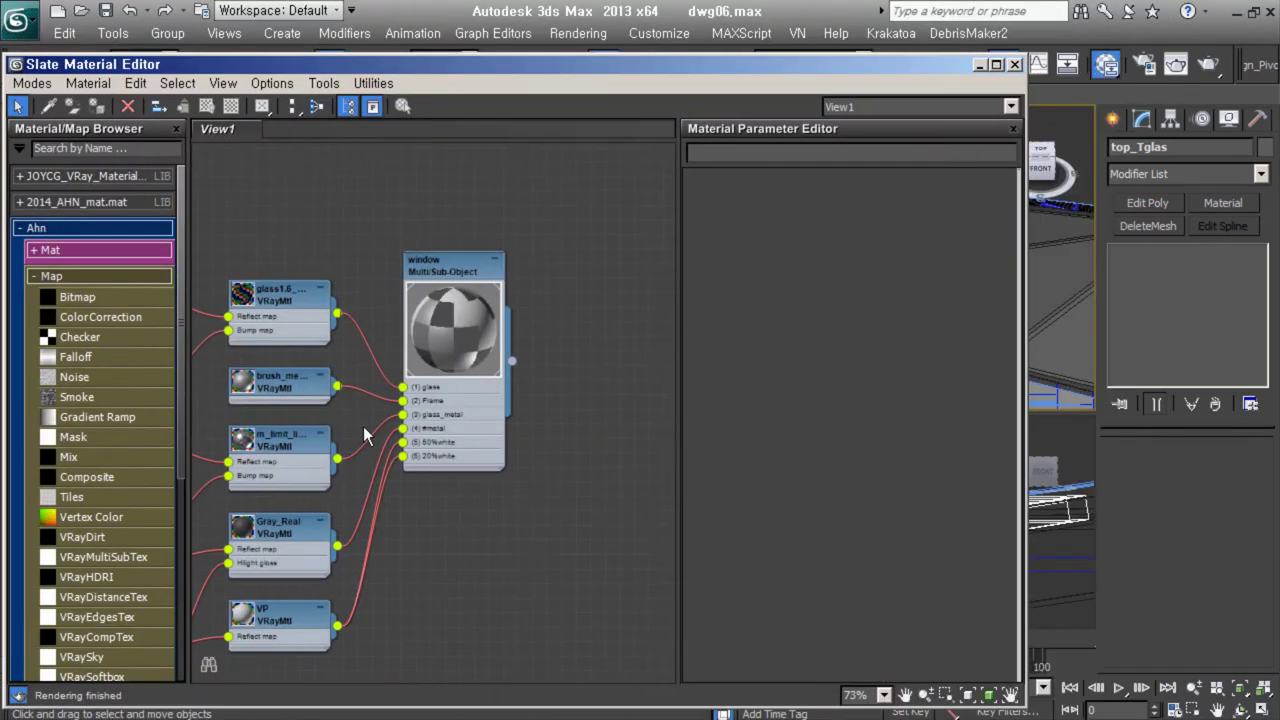
Rearrange the window material's nodes and expand the Gray_Real and VP previews.
drag(501, 257, 516, 243)
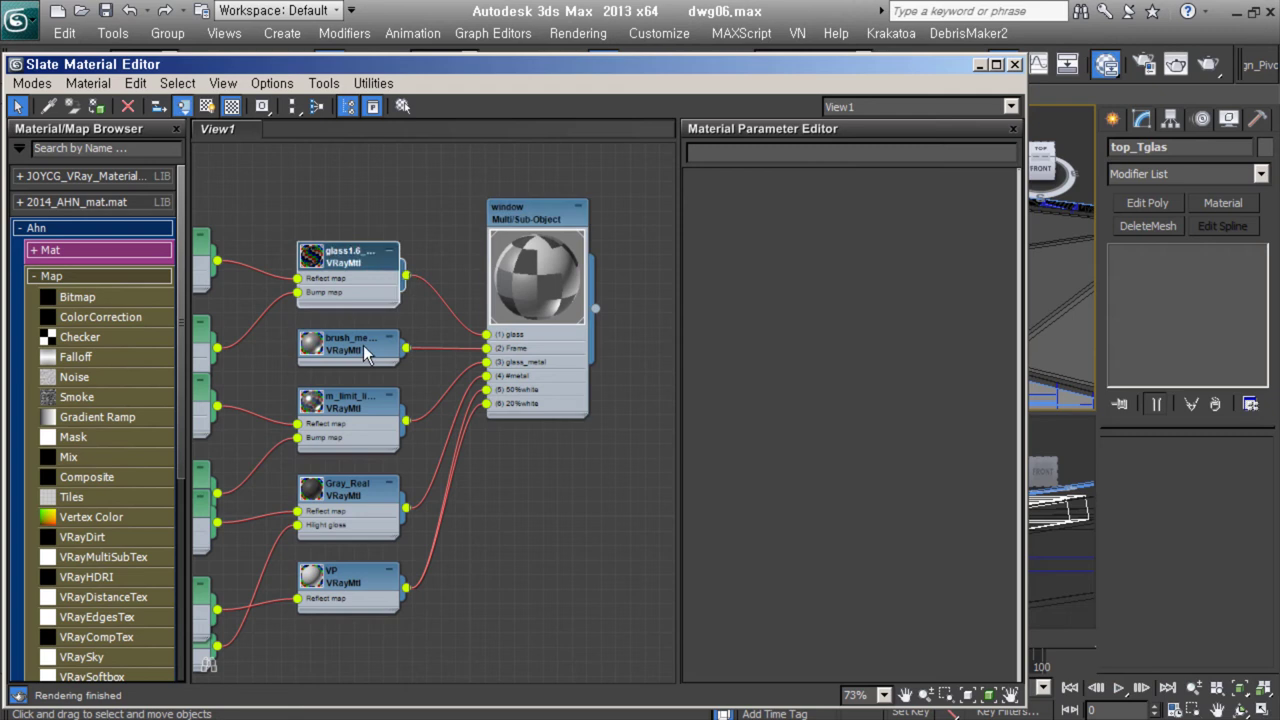
double_click(358, 486)
mouse_move(361, 586)
mouse_down()
mouse_move(371, 628)
mouse_move(348, 587)
mouse_up()
double_click(371, 628)
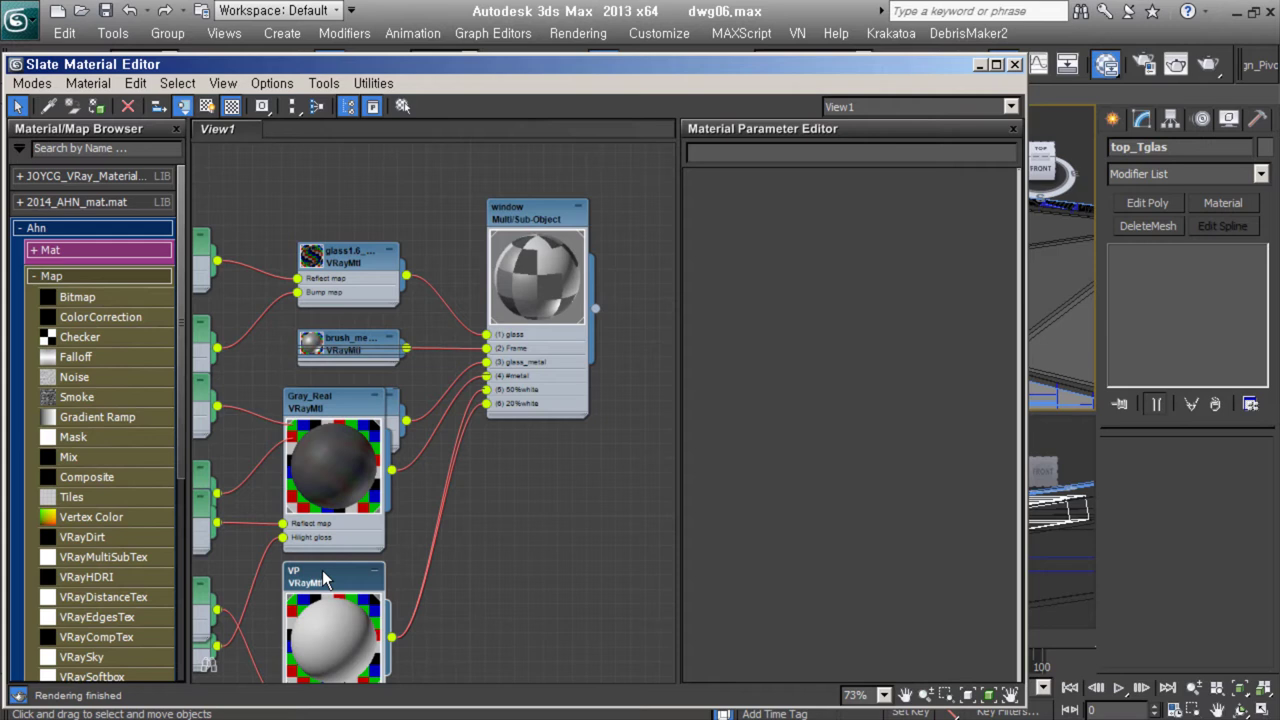
middle_drag(322, 578, 280, 522)
middle_drag(461, 360, 466, 420)
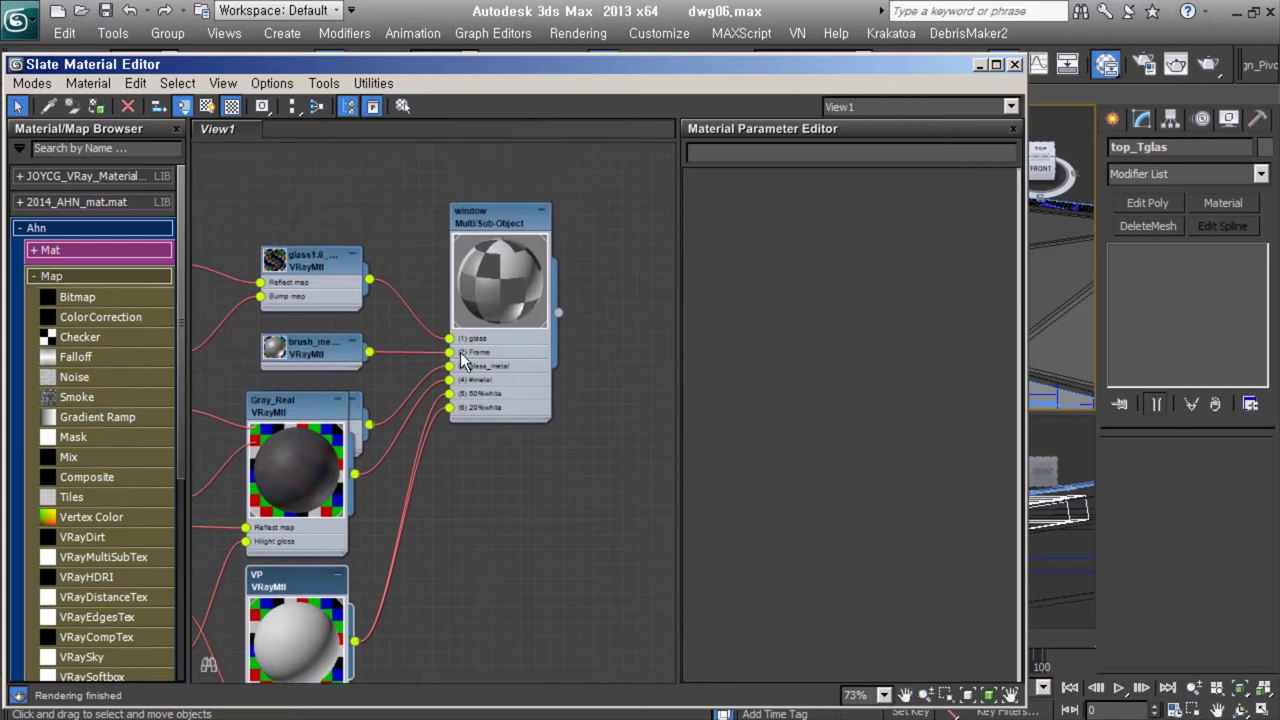
scroll(440, 325, down, 3)
middle_drag(428, 314, 228, 300)
List Materials > Standard in the browser and add an empty View2 tab.
click(90, 275)
click(90, 250)
click(95, 230)
click(60, 306)
click(74, 332)
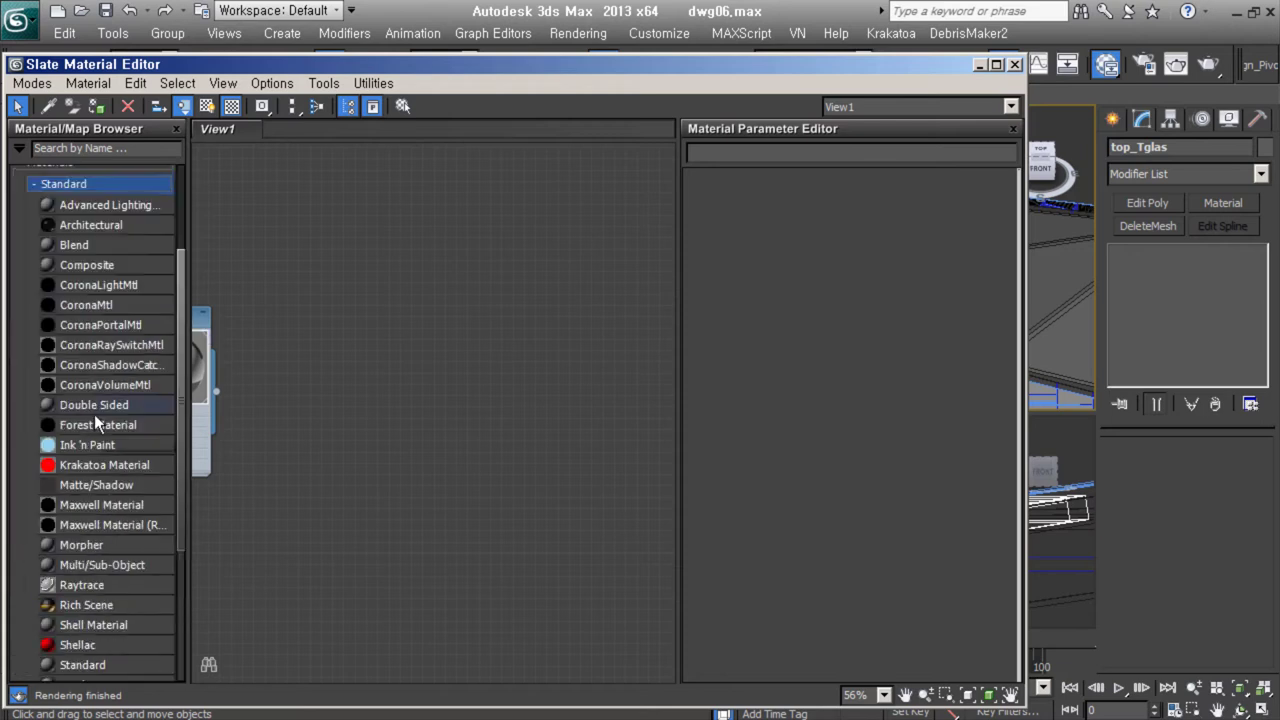
click(272, 83)
click(300, 134)
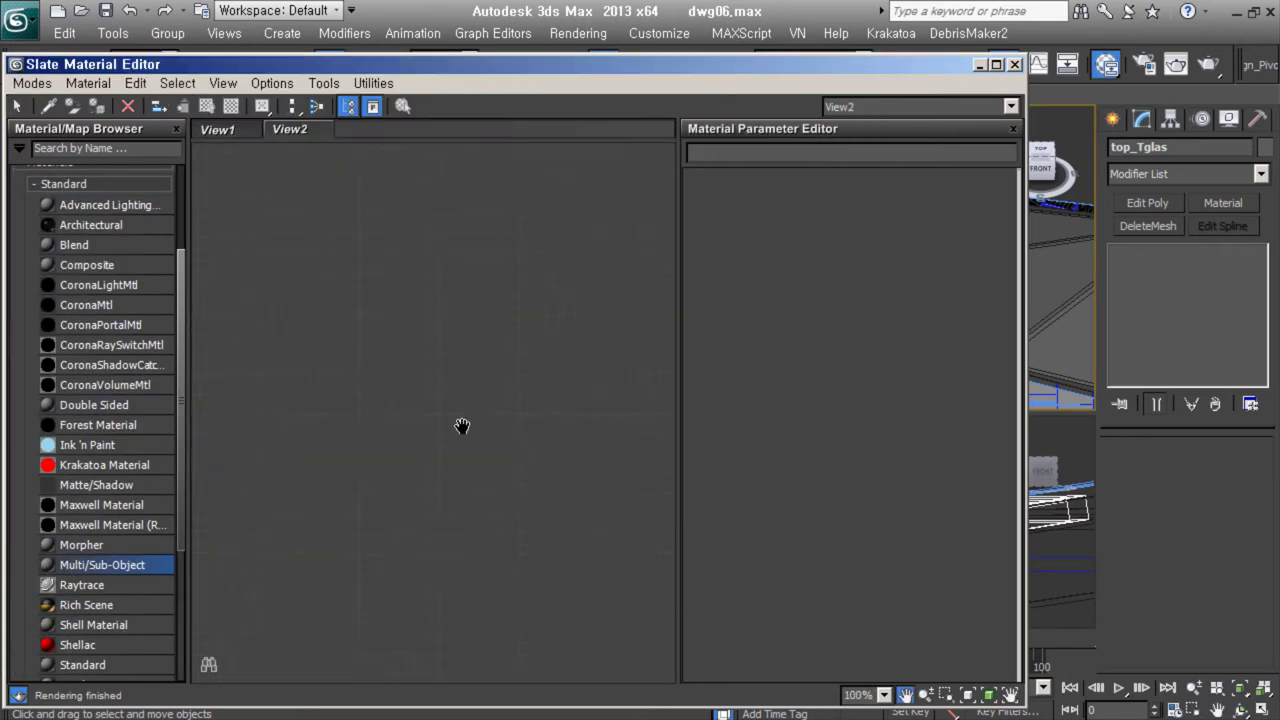
Turn on the Empty Sub-Material Slots preference in the material editor options.
right_click(583, 400)
scroll(540, 455, down, 4)
click(272, 83)
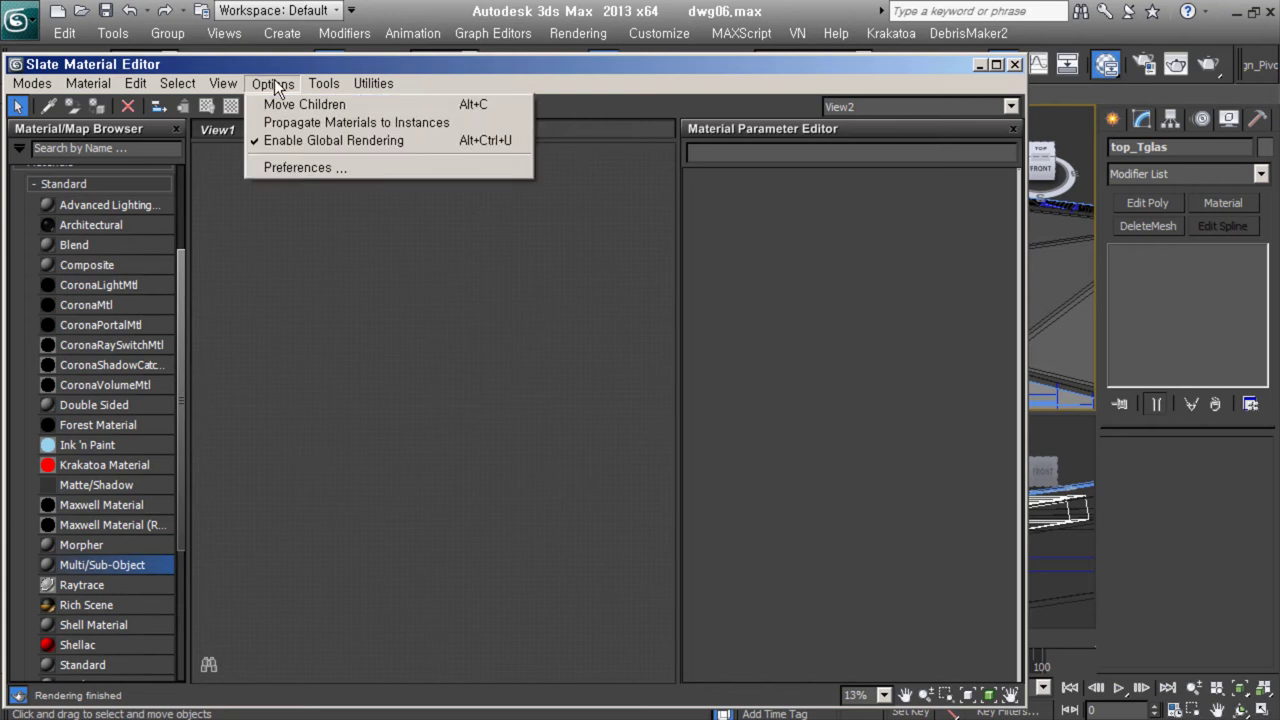
click(300, 166)
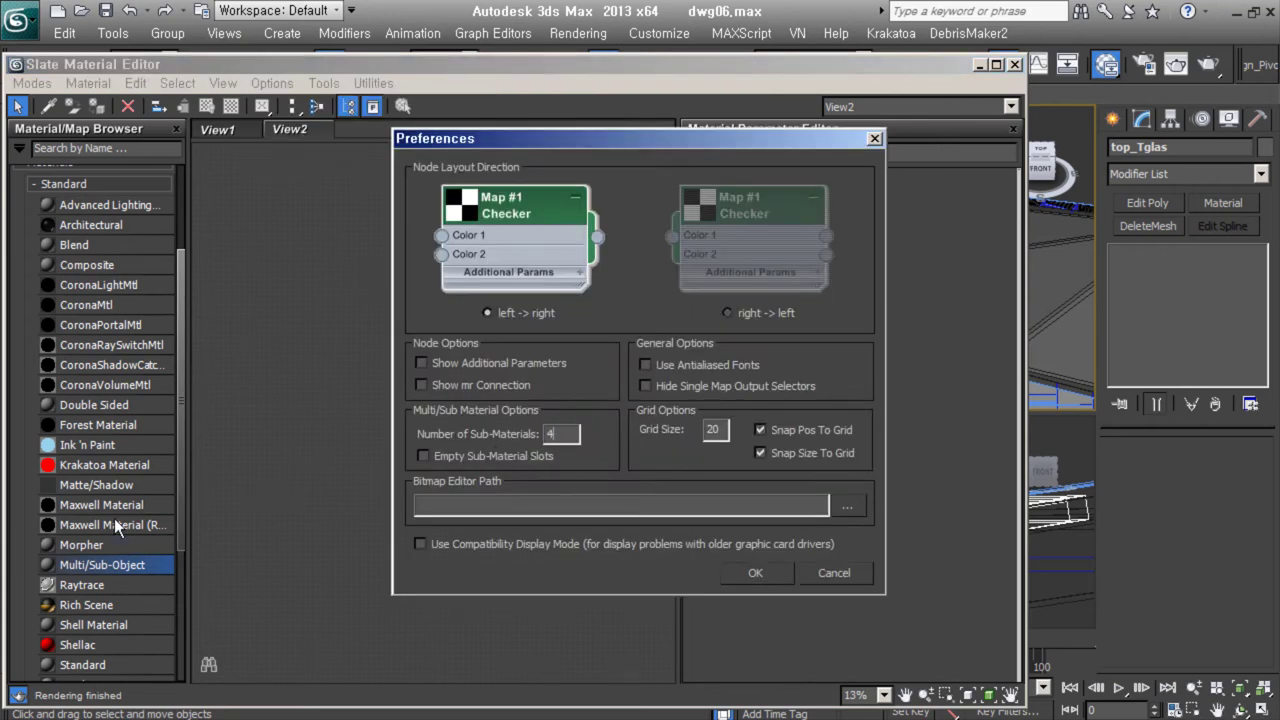
click(429, 457)
key(Return)
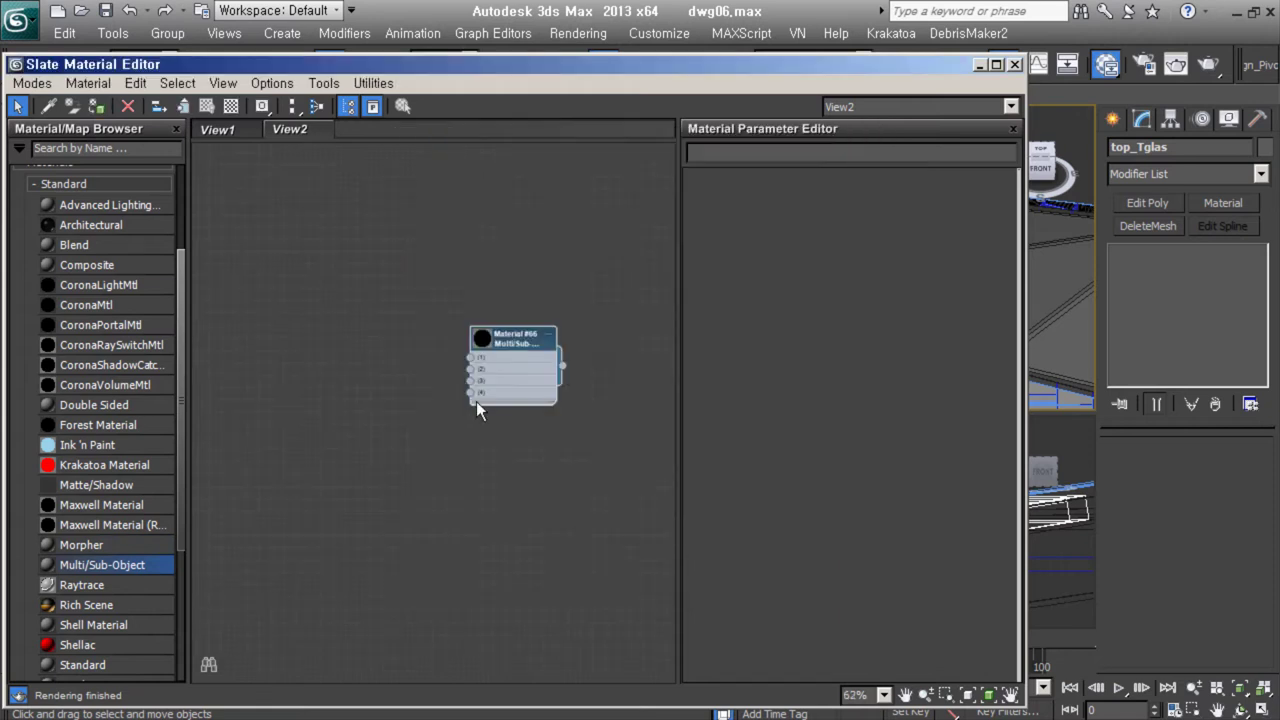
Reduce the new Multi/Sub-Object material to 2 sub-materials.
drag(856, 64, 753, 66)
double_click(371, 343)
click(828, 209)
click(828, 209)
drag(400, 66, 577, 43)
Add a VRayMtl node from the V-Ray materials and wire it into slot 1.
click(120, 160)
click(152, 332)
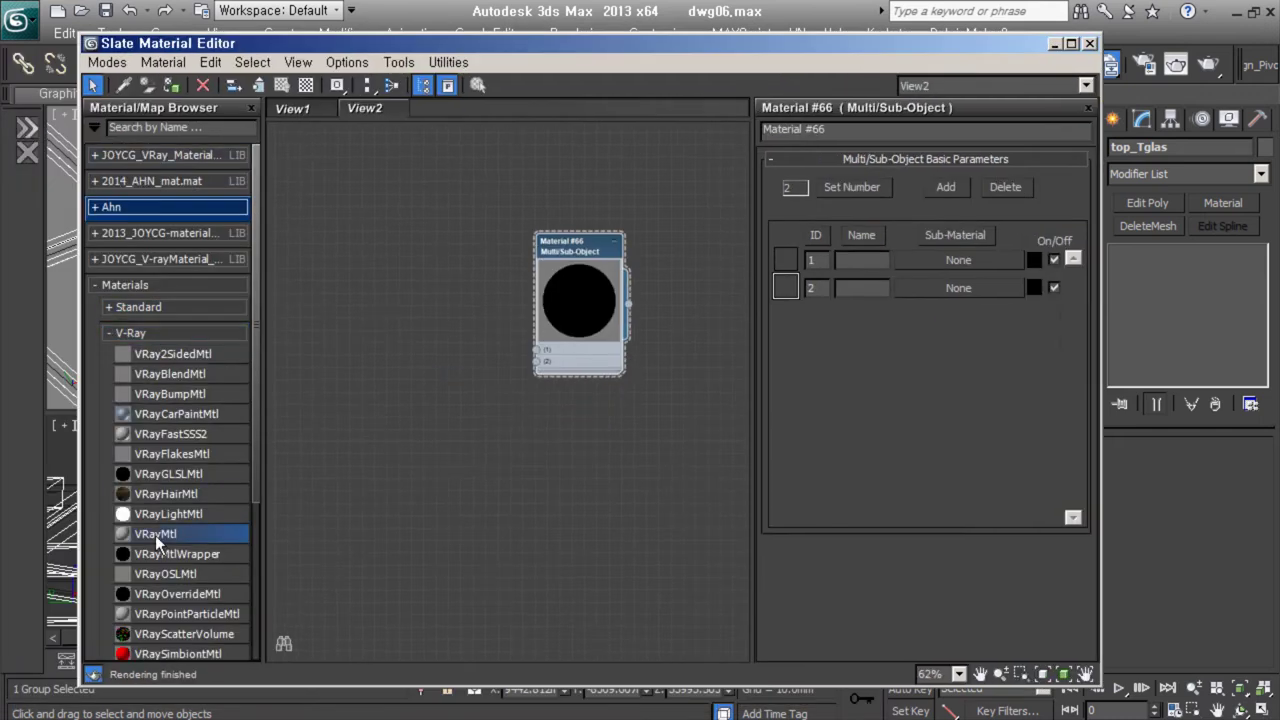
drag(327, 385, 372, 280)
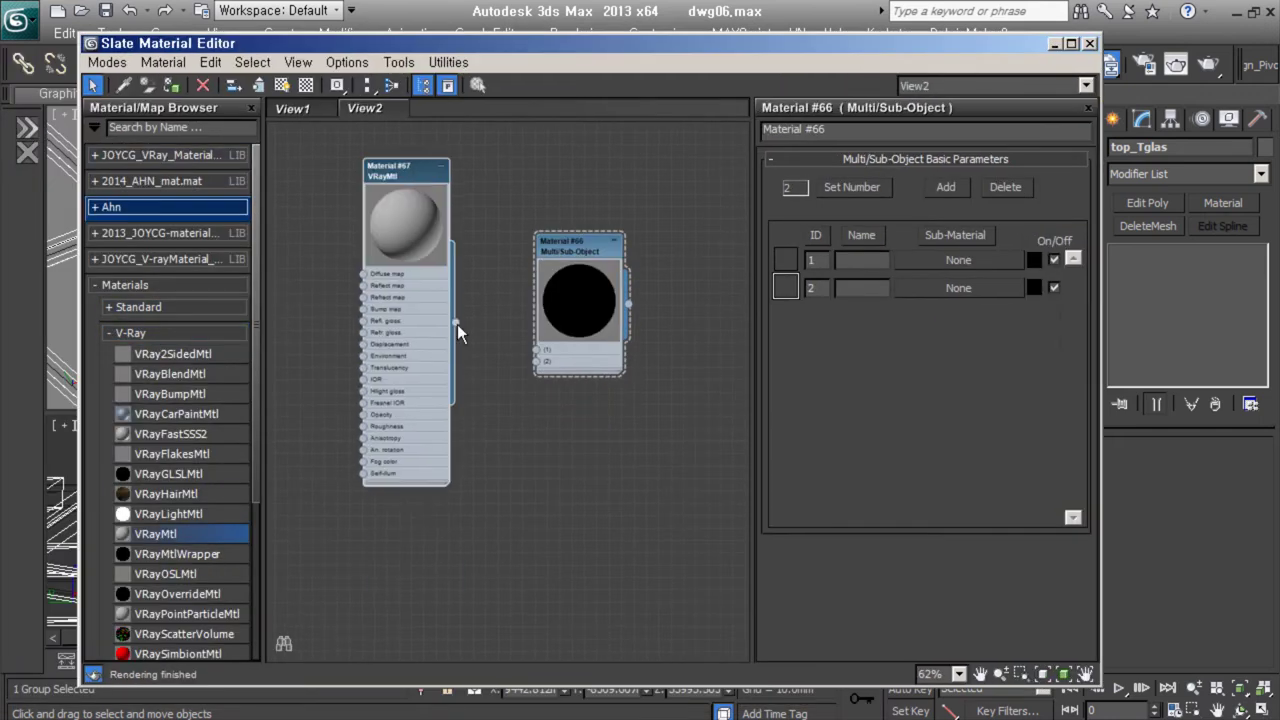
drag(455, 323, 536, 349)
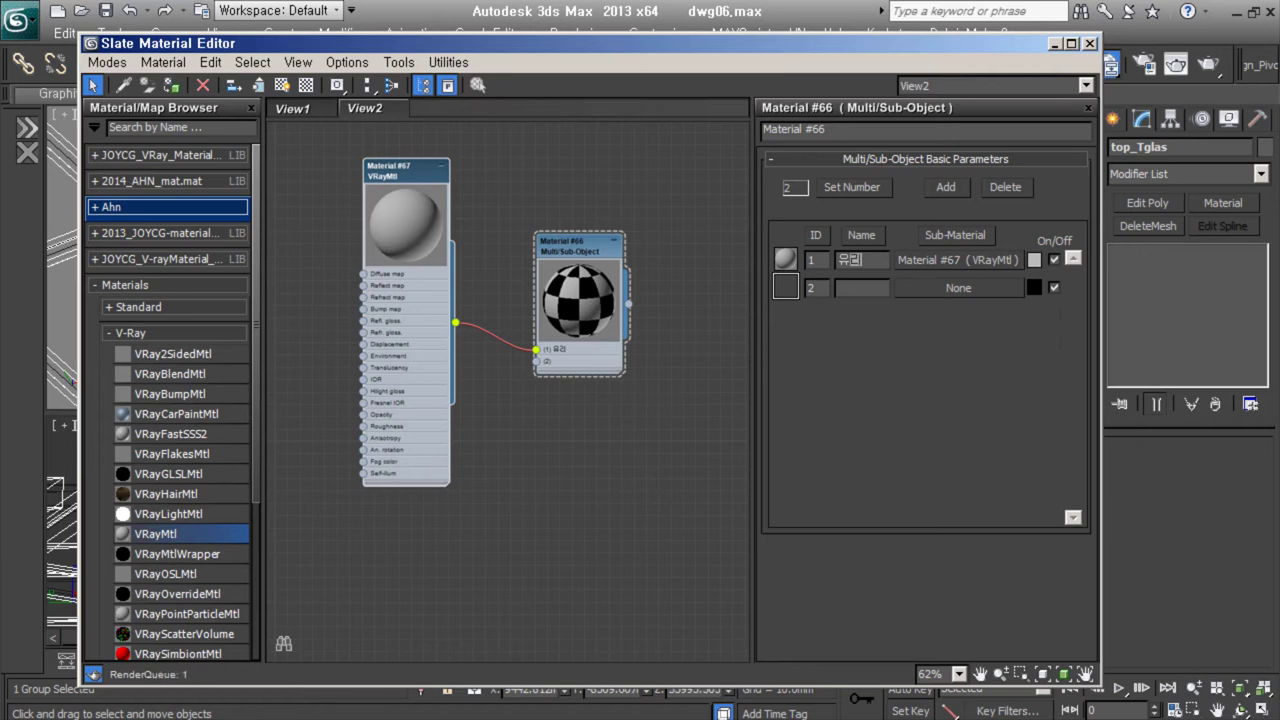
text(프레임)
scroll(571, 421, up, 5)
scroll(571, 421, down, 4)
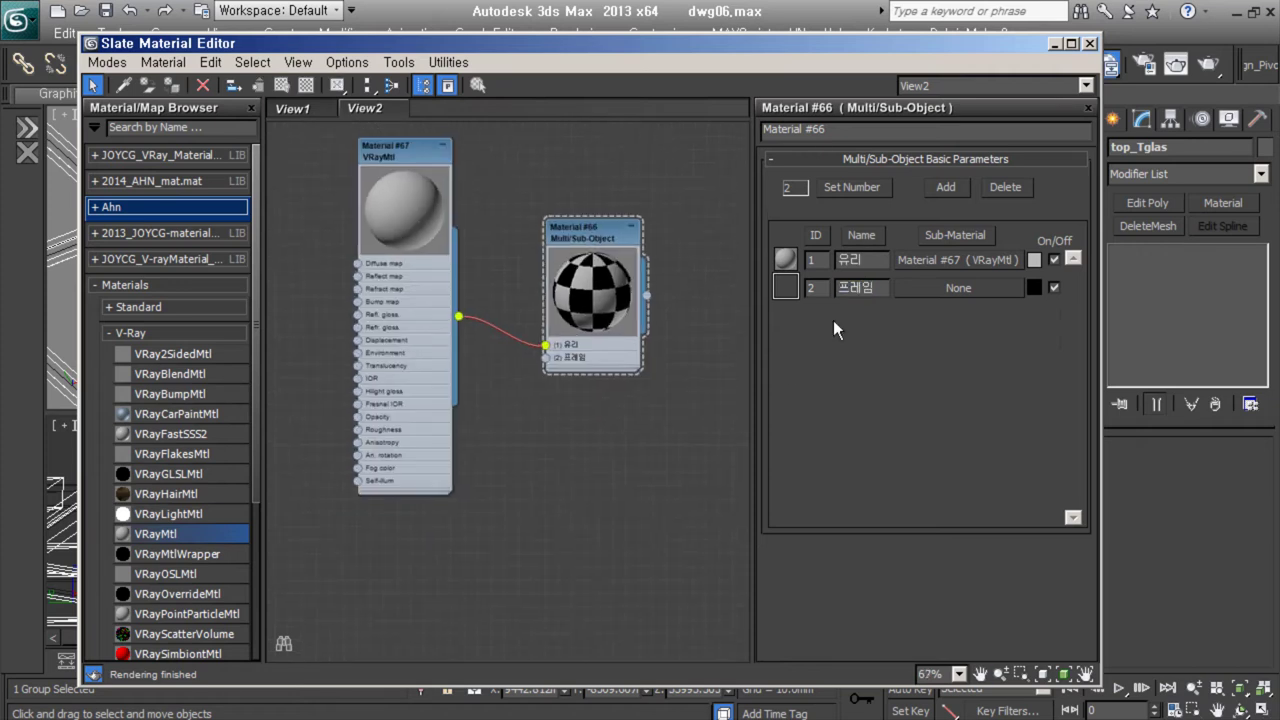
Make Material #67 glass: white refraction, grey reflection, checkered preview background.
double_click(401, 149)
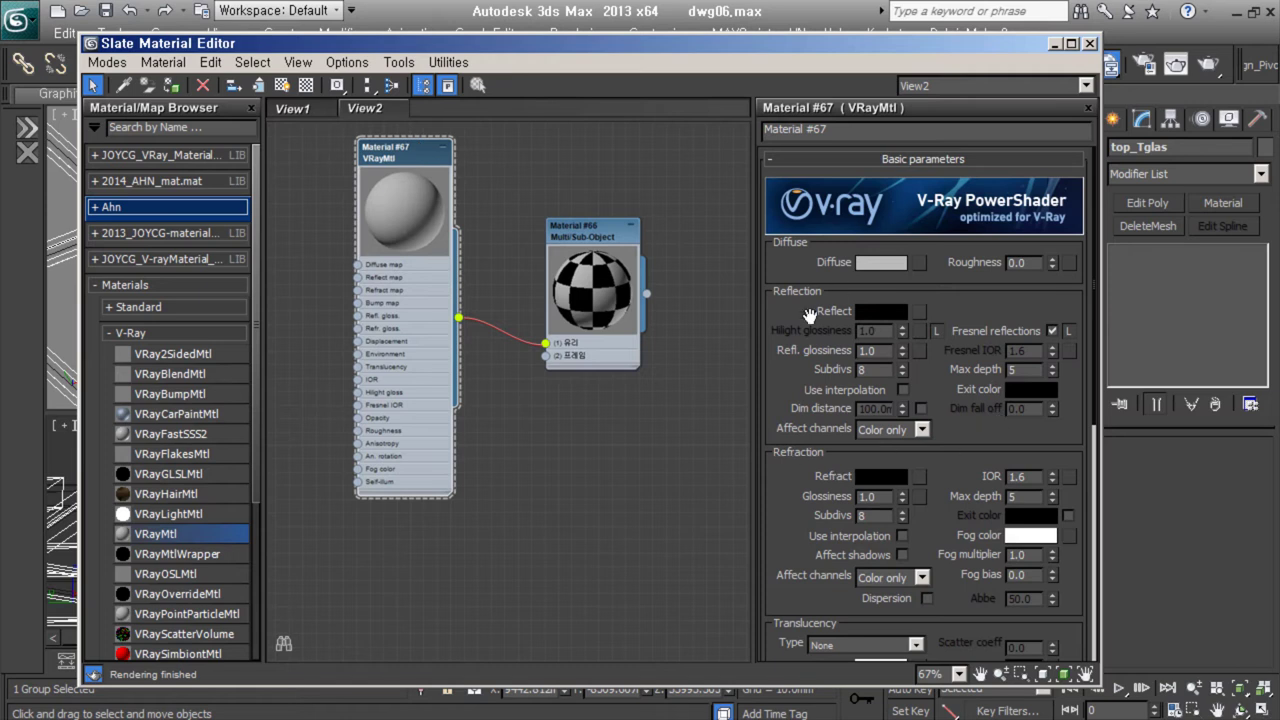
click(880, 476)
drag(691, 248, 741, 292)
click(741, 292)
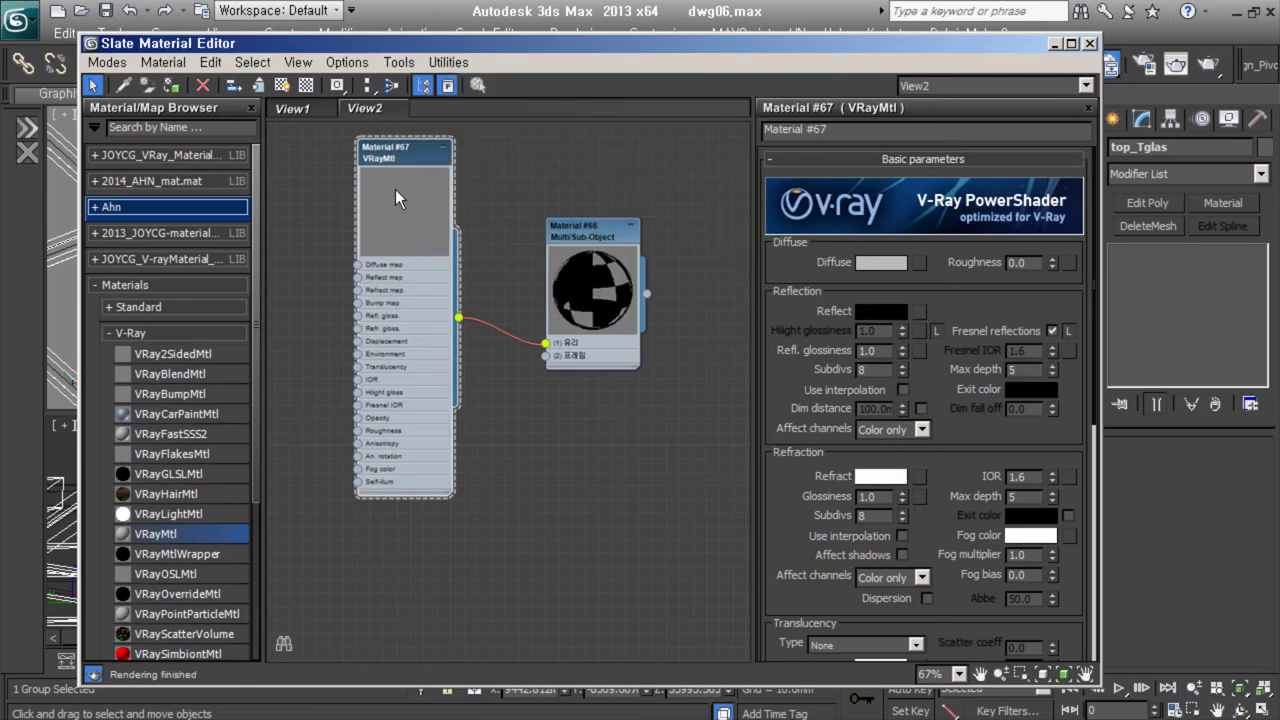
click(306, 86)
click(881, 311)
click(734, 286)
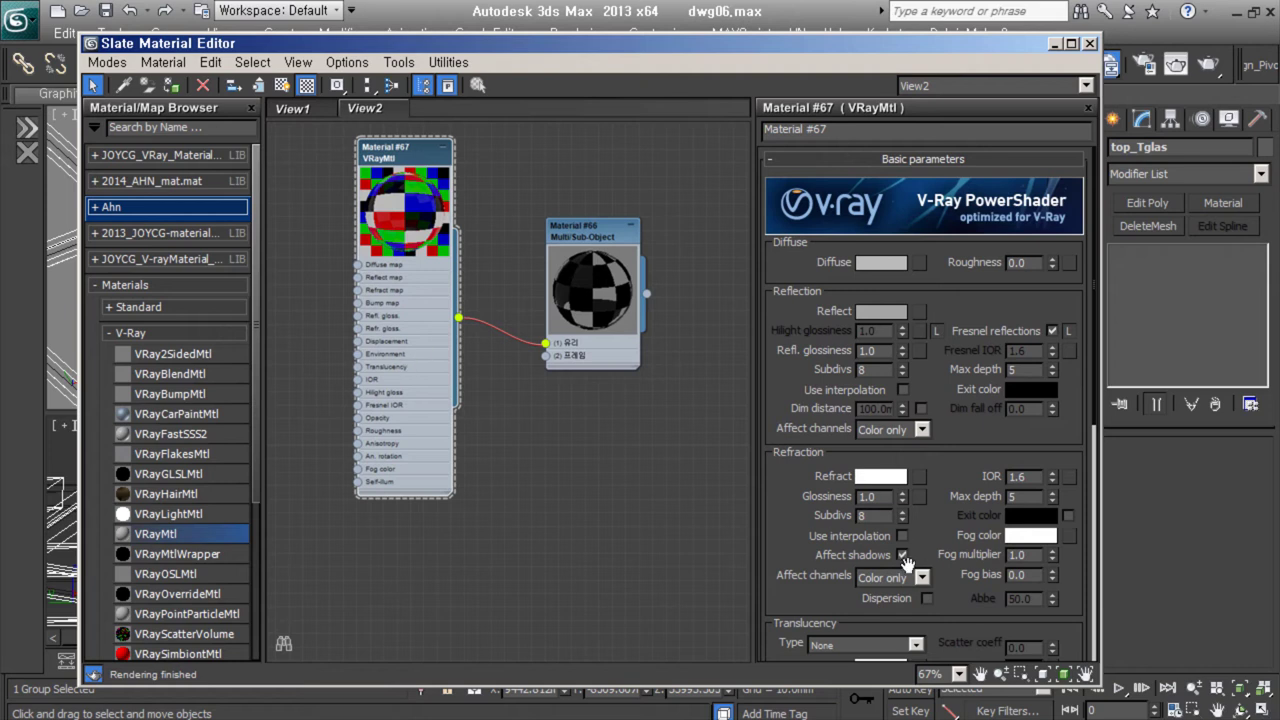
Wire a second VRayMtl frame into slot 2 and name the material top_Tglas.
drag(142, 553, 345, 520)
drag(545, 355, 422, 539)
scroll(422, 539, down, 2)
double_click(530, 265)
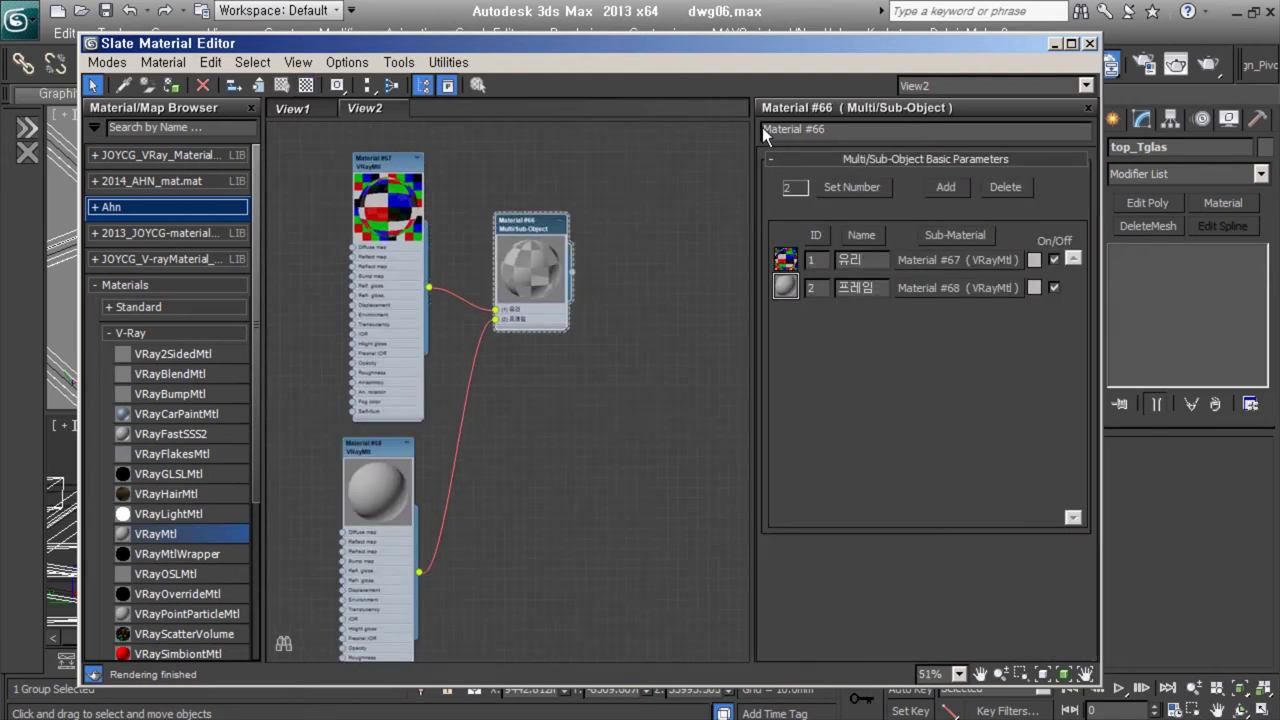
click(860, 127)
text(top_Tglas)
middle_drag(677, 151, 623, 367)
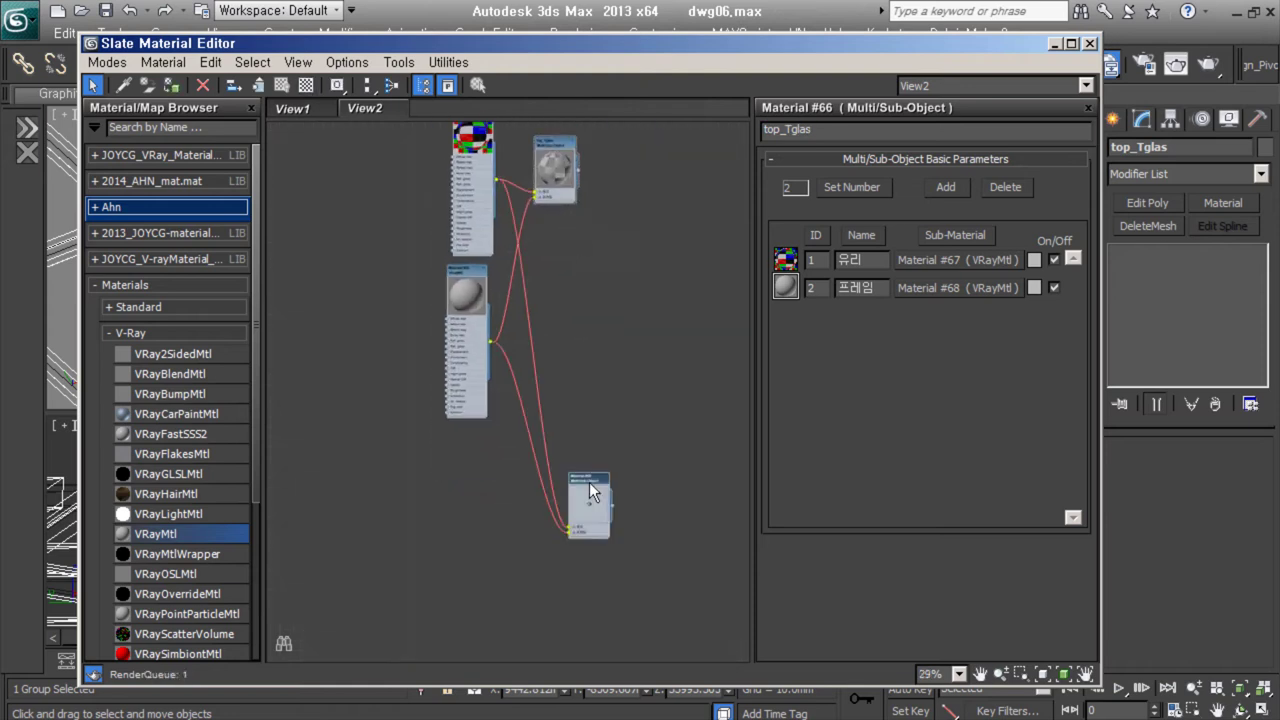
scroll(585, 490, up, 2)
From the 2013 JOYCG library, plug glass1.6_Fm0.2_bmp1 into slot 1 and brush_metal into slot 2.
click(130, 332)
click(125, 285)
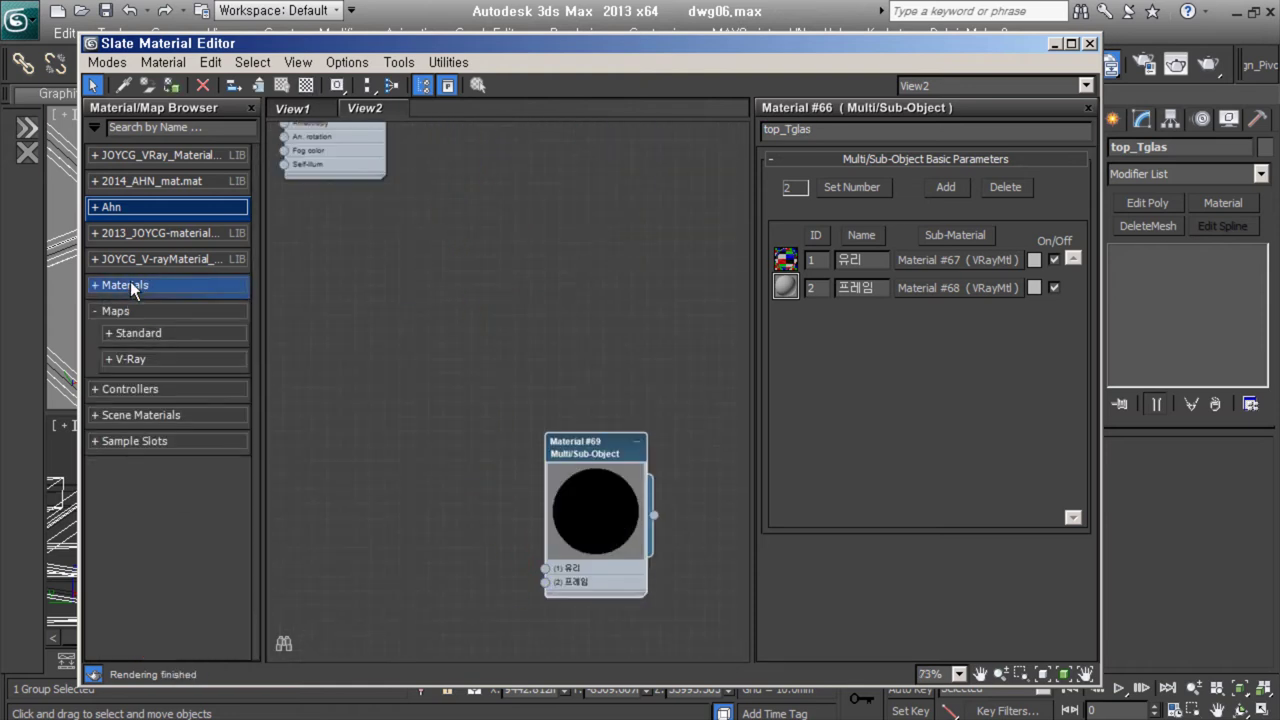
click(148, 236)
drag(257, 190, 259, 294)
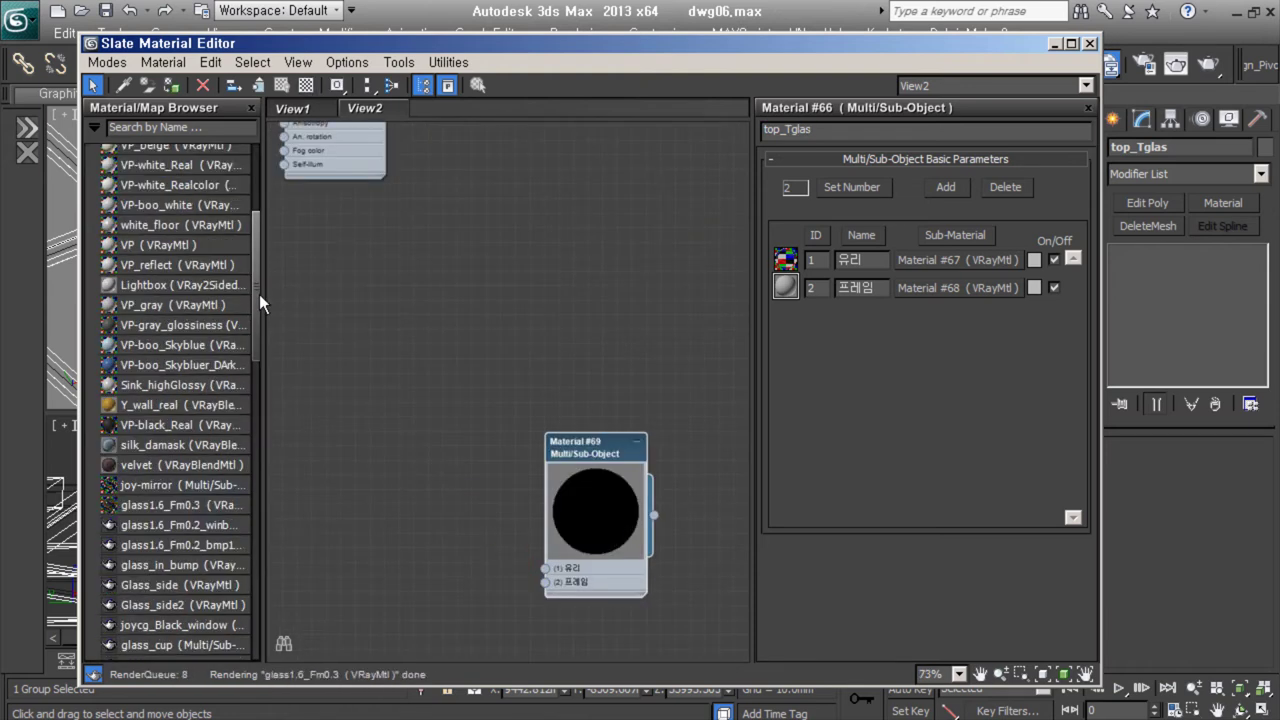
drag(157, 545, 549, 570)
middle_drag(549, 578, 580, 341)
drag(257, 300, 258, 398)
drag(150, 553, 576, 345)
middle_drag(559, 408, 483, 420)
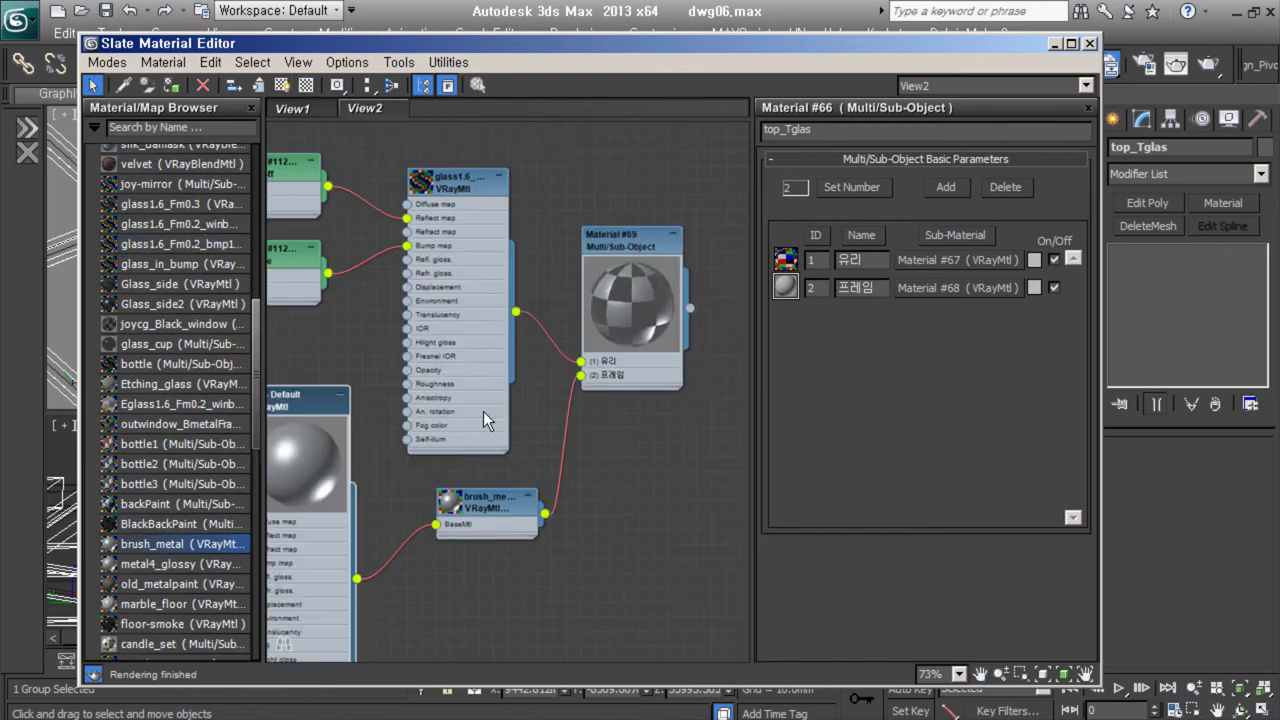
Minimize the material editor and select the facade panels in the scene.
click(1055, 44)
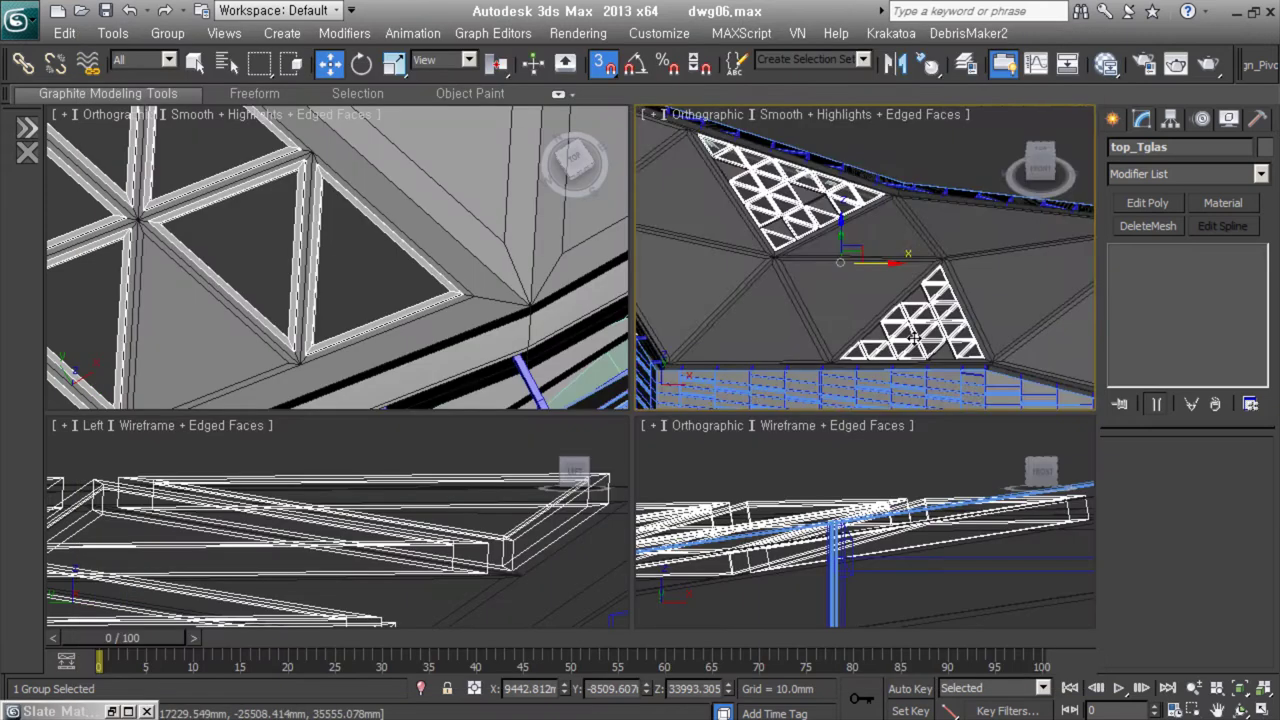
scroll(913, 338, up, 5)
click(929, 300)
key(m)
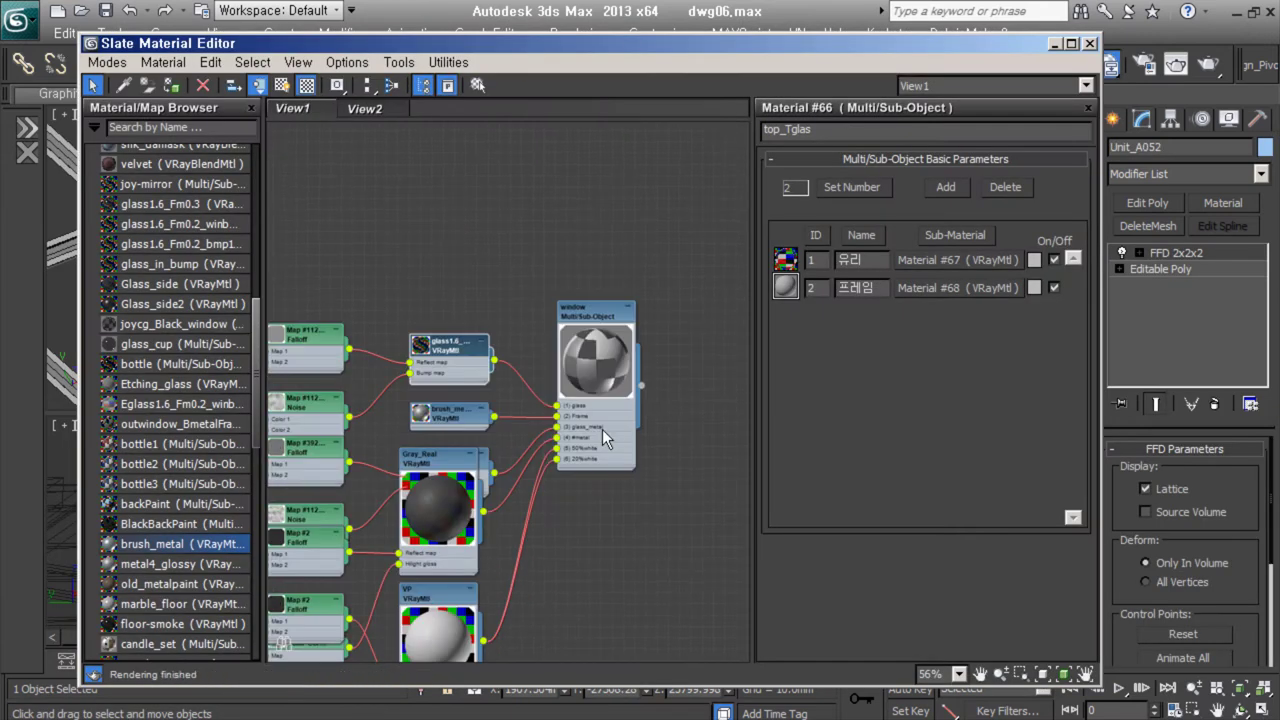
click(1056, 44)
click(890, 240)
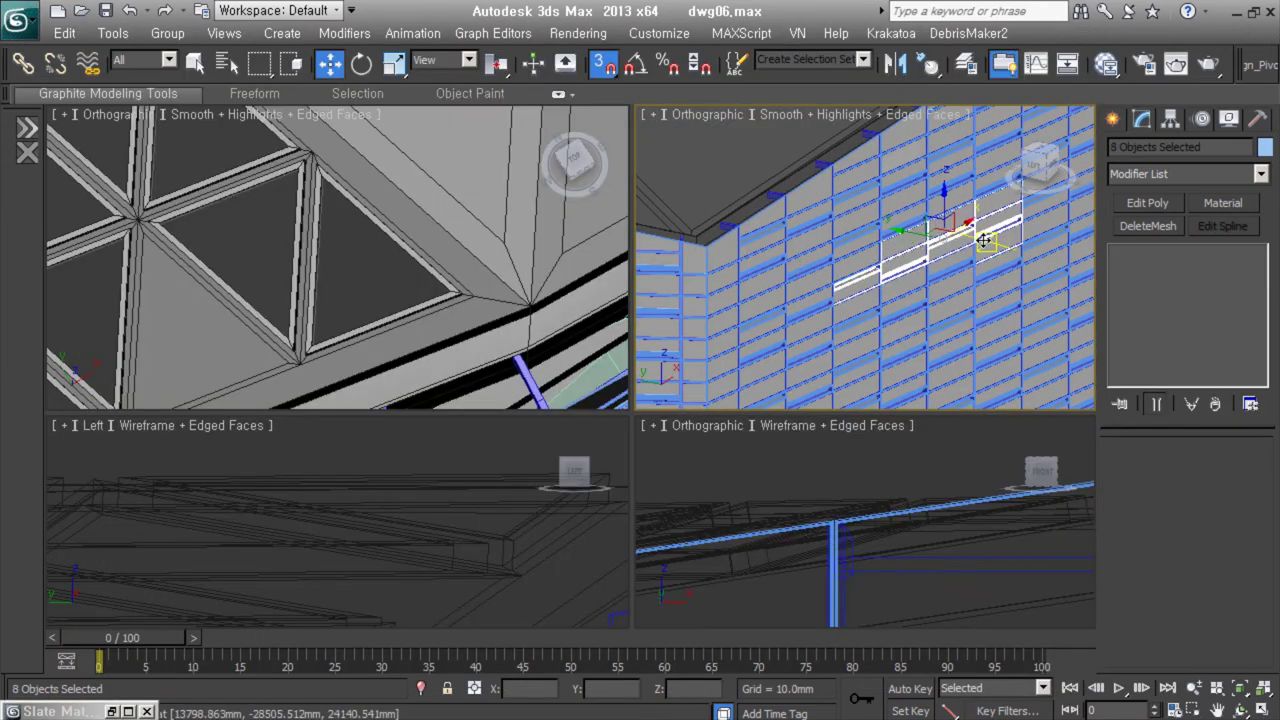
Select every Unit panel by name using the 'unit' filter in Select From Scene.
key(h)
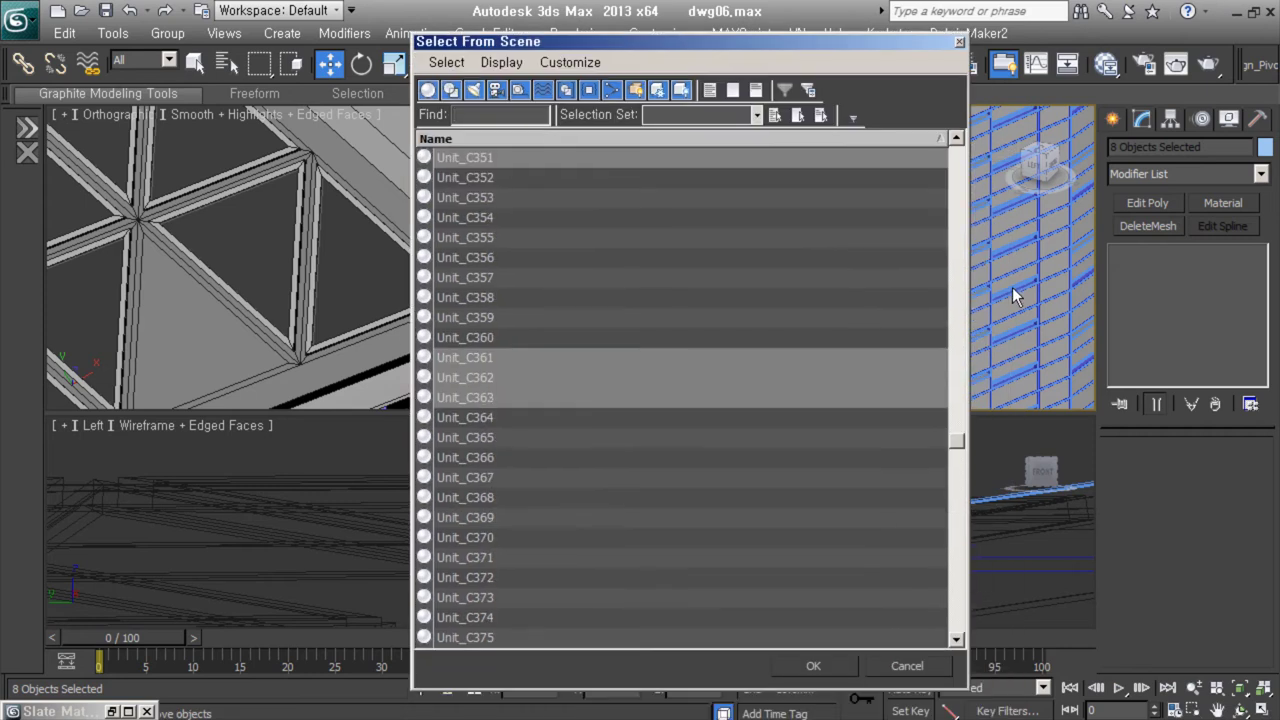
text(unit)
key(ctrl+a)
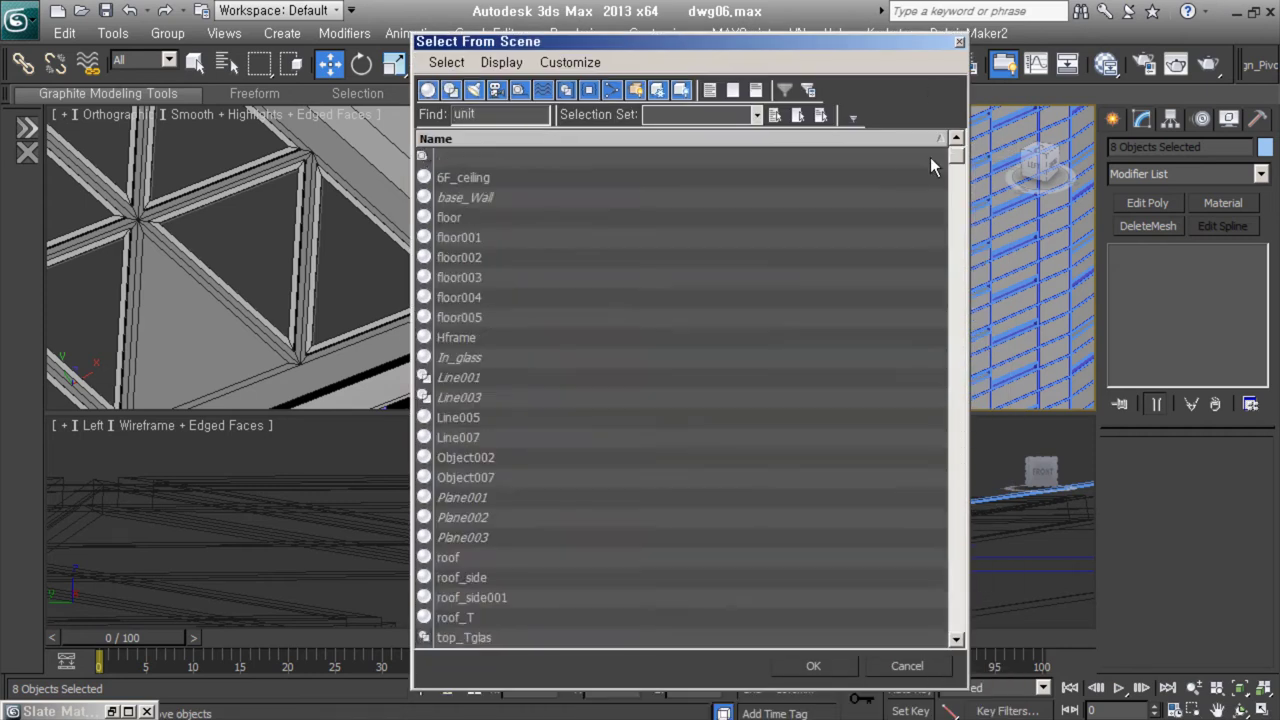
key(Return)
Frame the selected panels, orbit to the wall's left end, and add Edit Poly.
key(z)
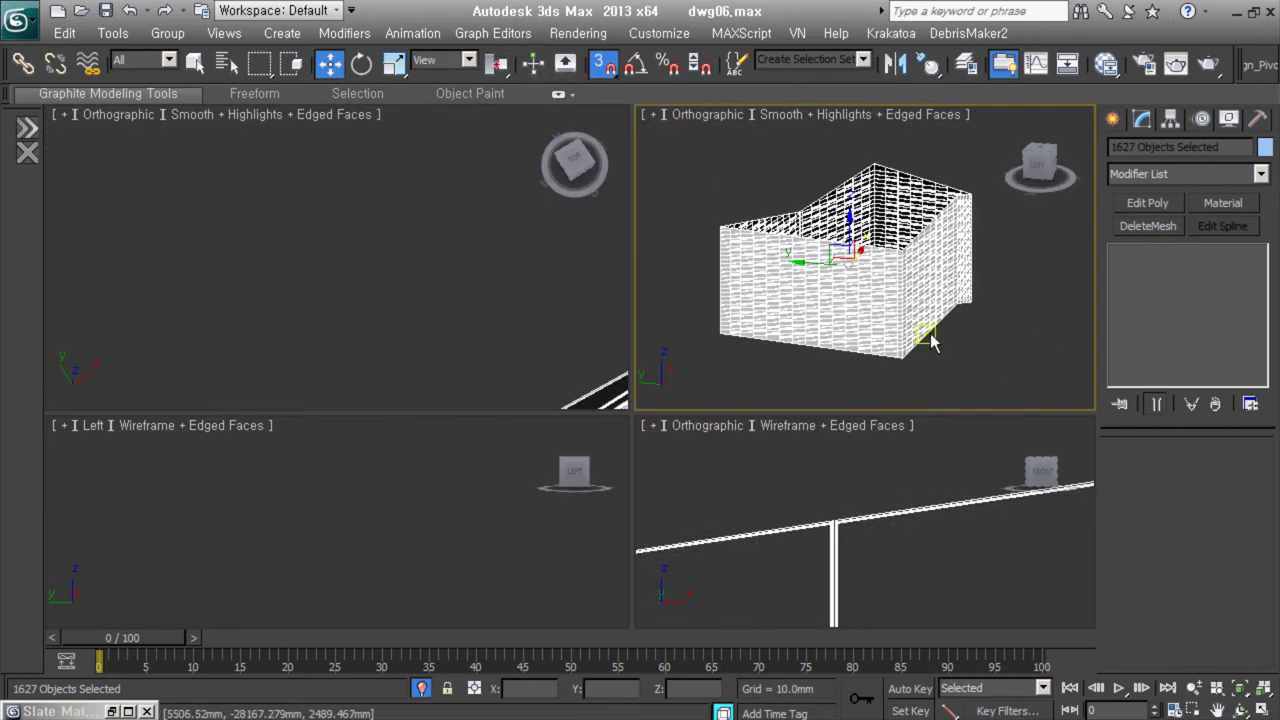
scroll(891, 271, up, 5)
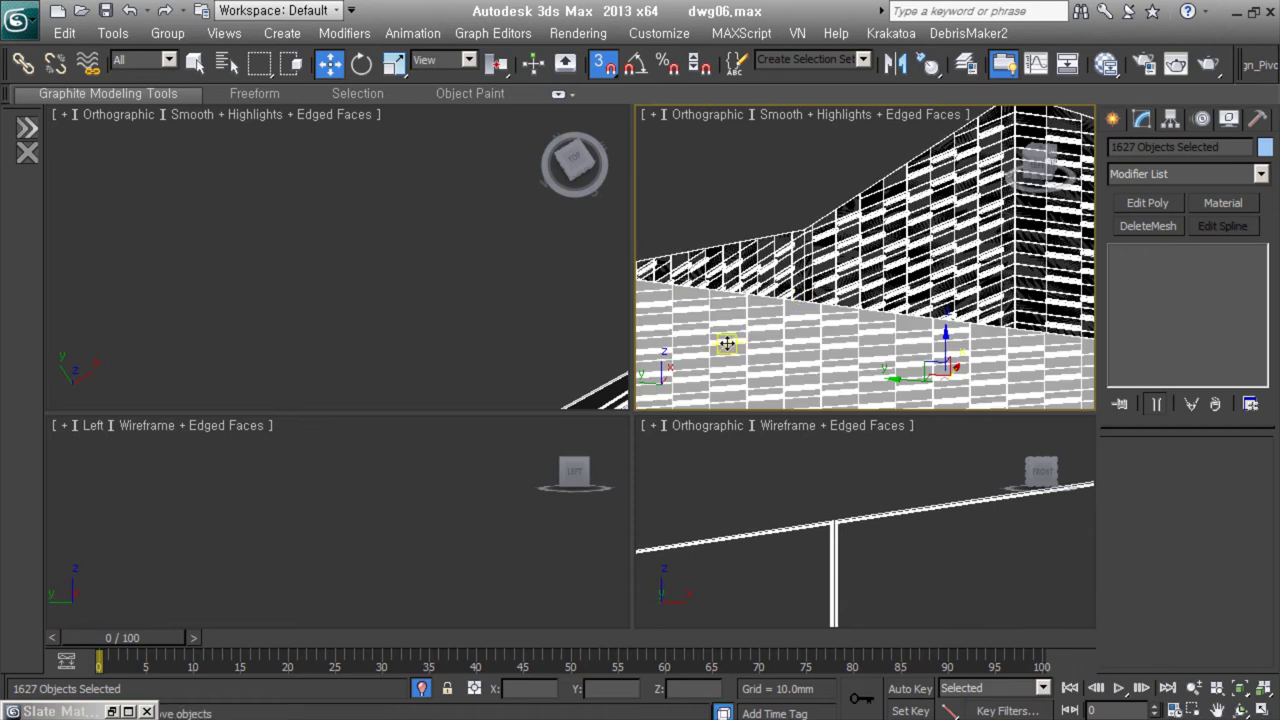
alt+middle_drag(731, 343, 829, 332)
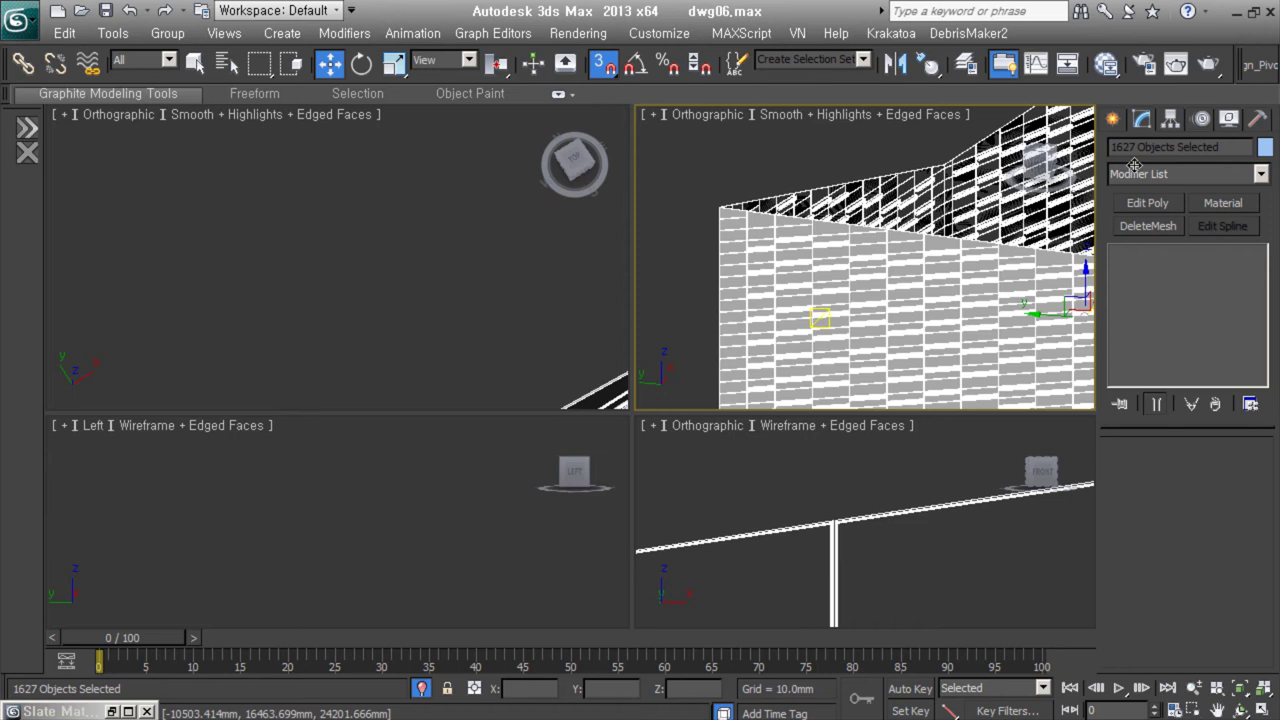
click(1147, 202)
Select all the panels' polygons and detach them as new objects named #.
key(4)
key(ctrl+a)
middle_drag(745, 200, 725, 187)
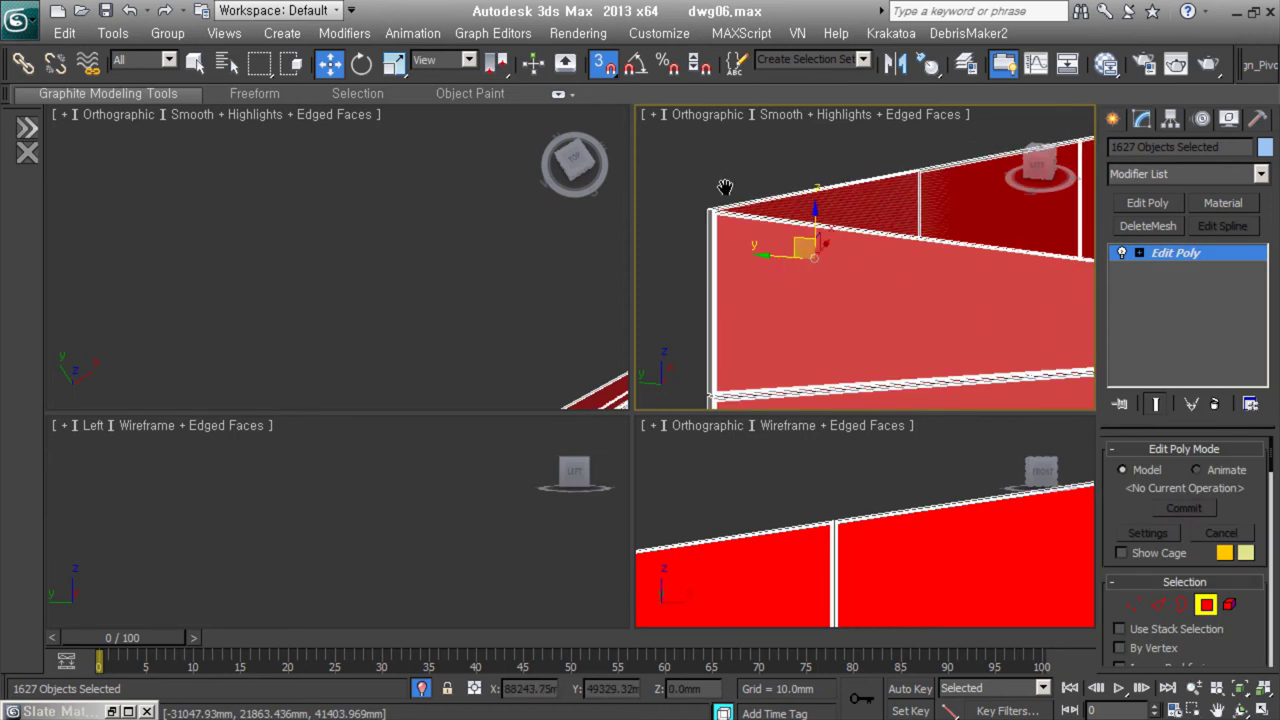
scroll(776, 236, up, 2)
scroll(1185, 550, down, 5)
scroll(1185, 550, down, 5)
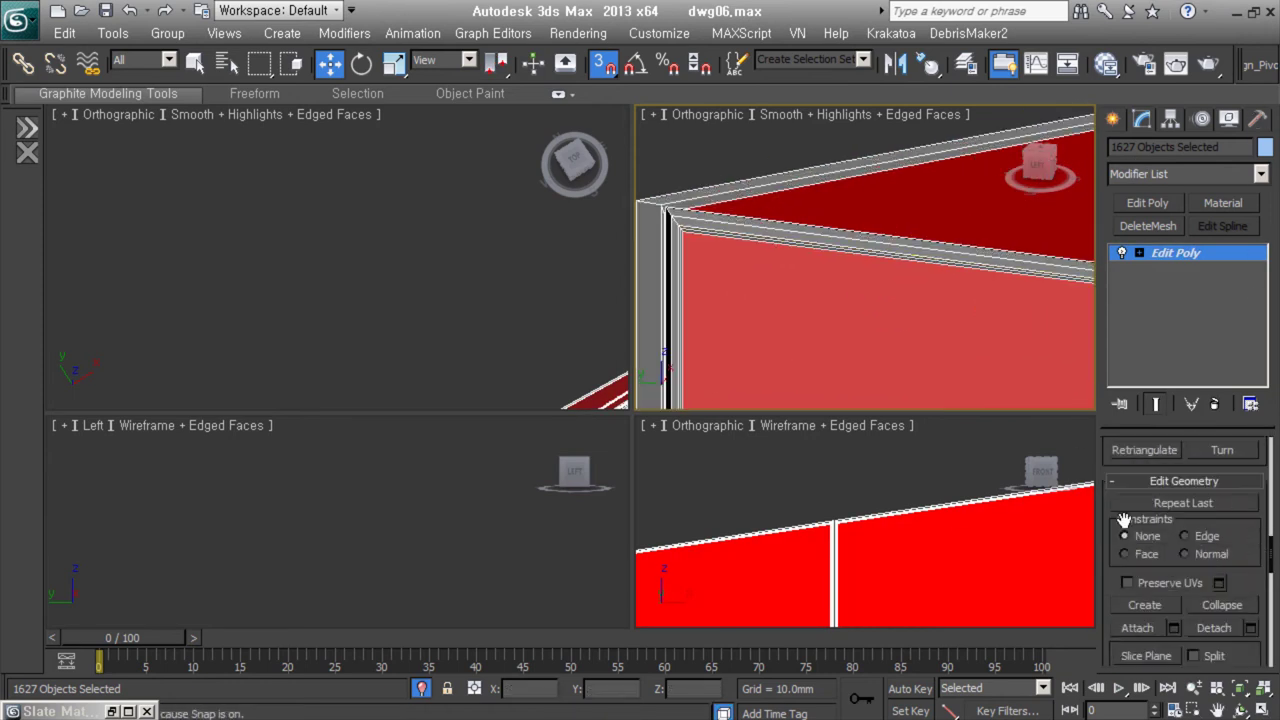
click(1251, 628)
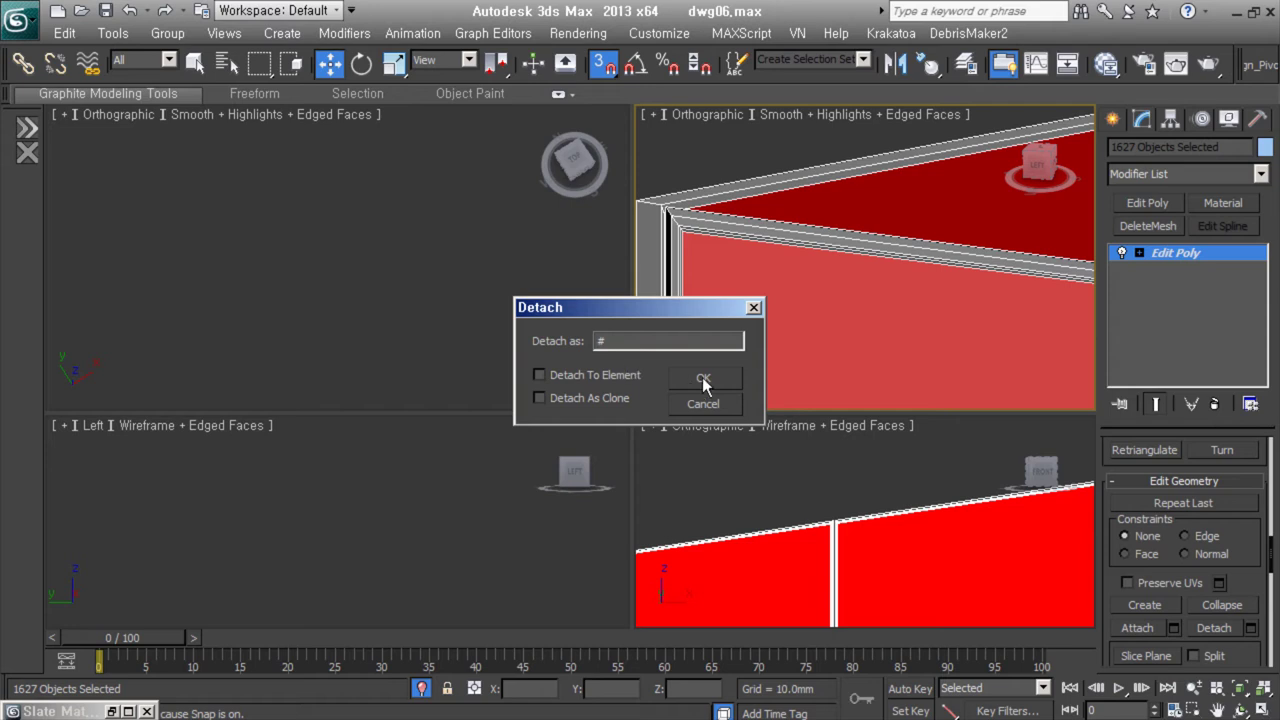
click(702, 377)
Pick detached piece #737 and extend the selection to all detached panel pieces.
mouse_move(965, 337)
middle_down()
mouse_move(715, 210)
mouse_move(760, 240)
middle_up()
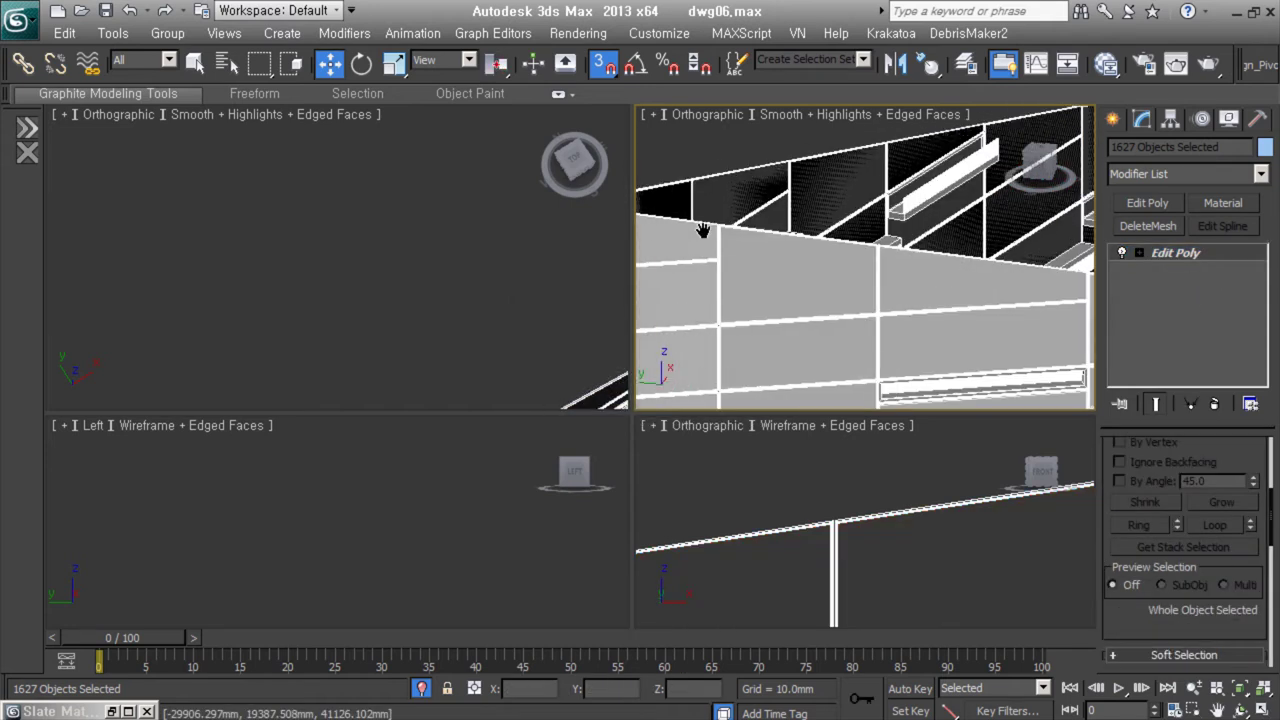
scroll(857, 271, up, 3)
click(857, 271)
scroll(870, 291, up, 3)
scroll(870, 291, down, 4)
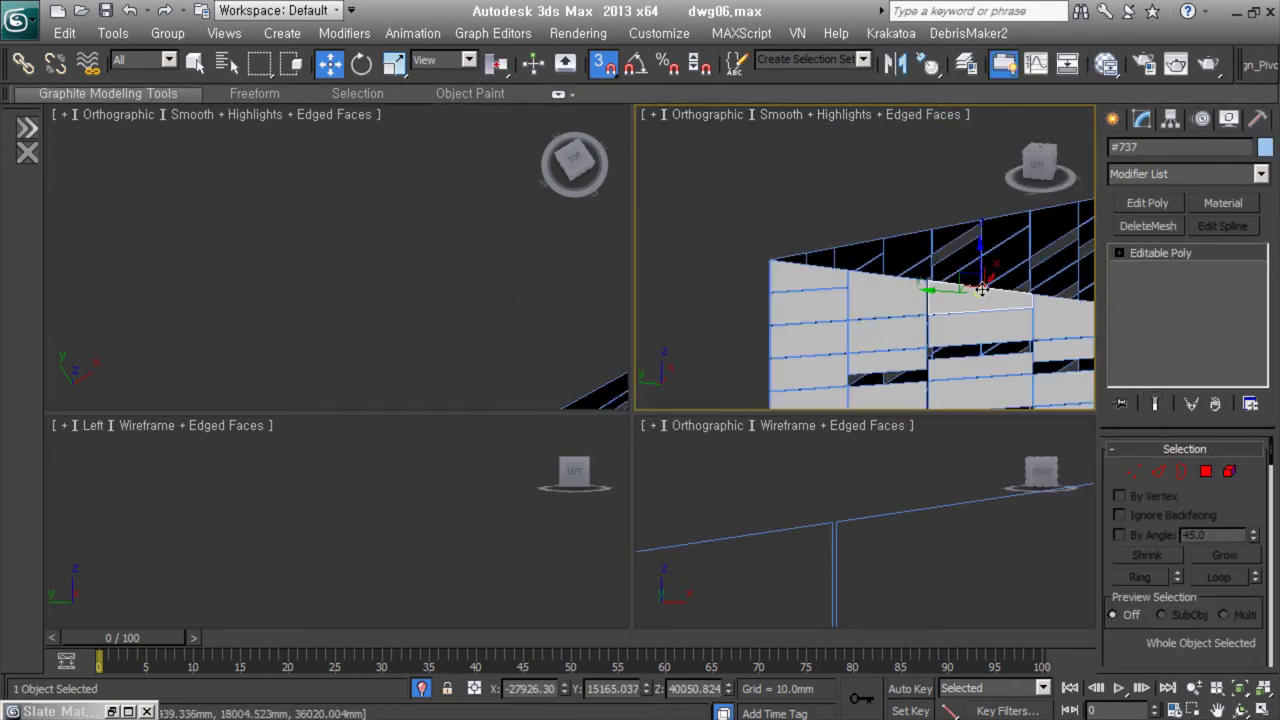
key(ctrl+i)
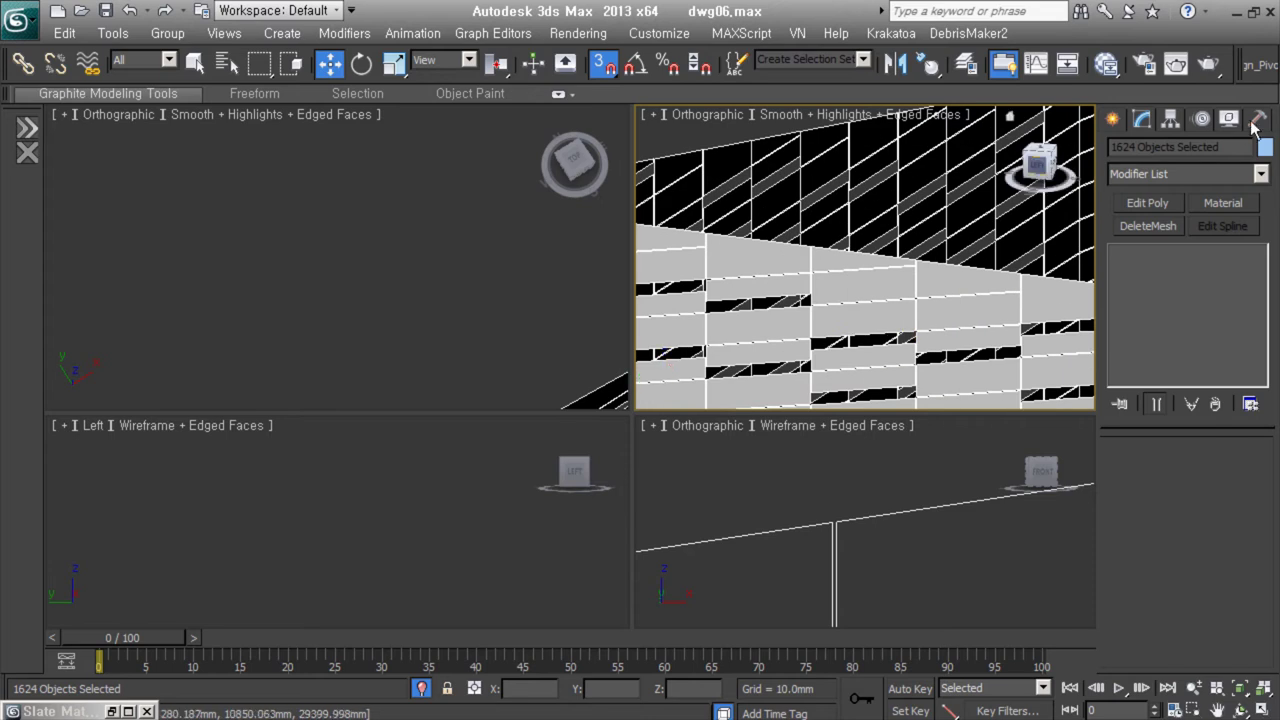
Collapse the selected pieces into the single object #001 with the Collapse utility, then zoom extents.
click(1257, 119)
click(1185, 274)
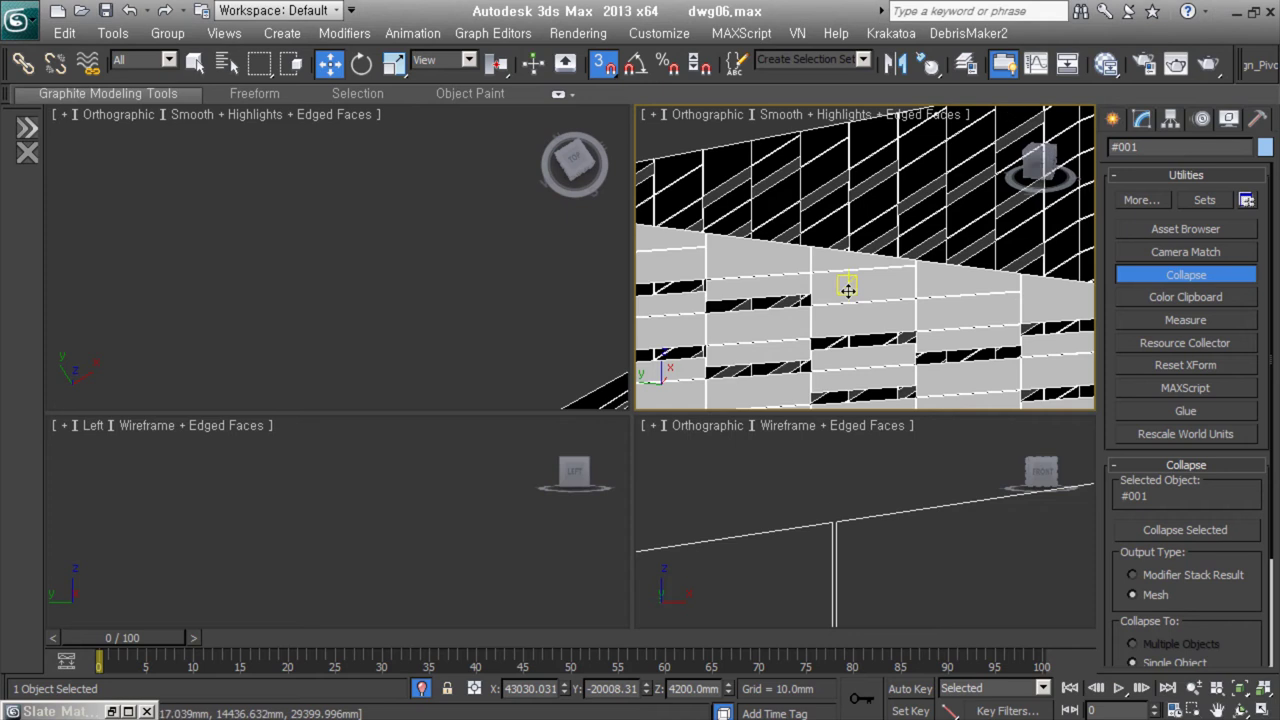
scroll(792, 255, down, 5)
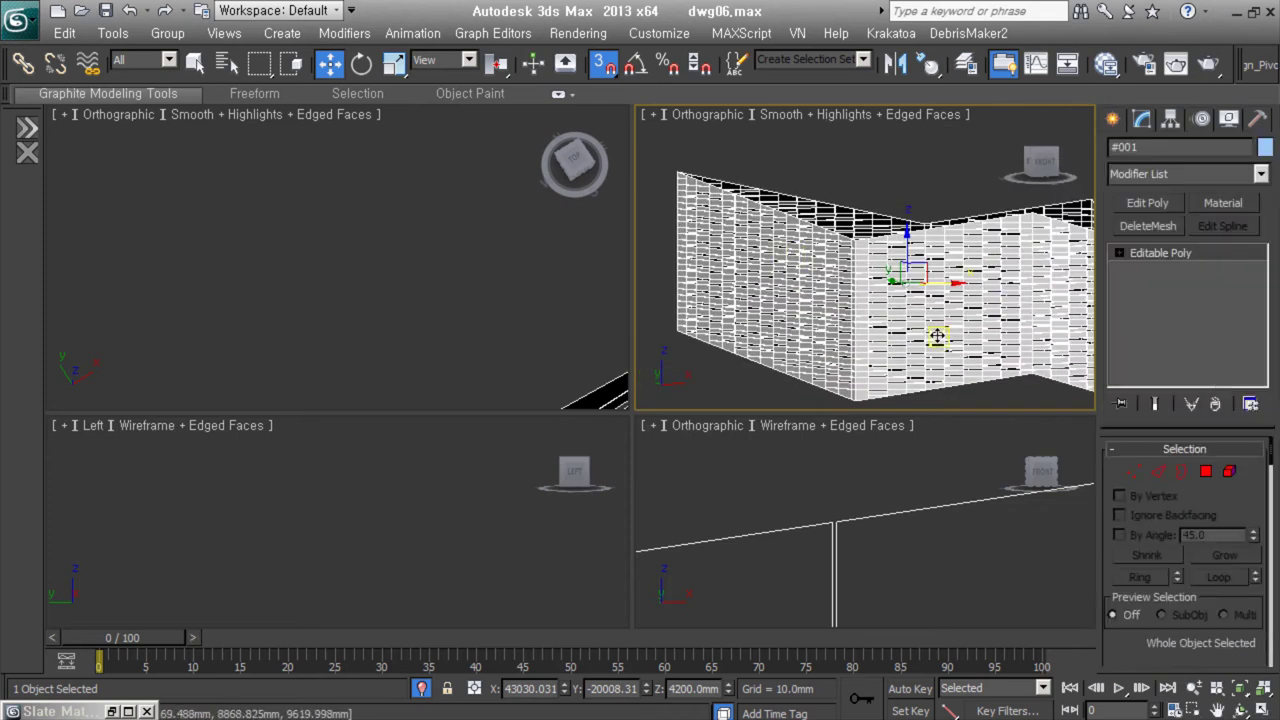
key(z)
scroll(851, 266, up, 5)
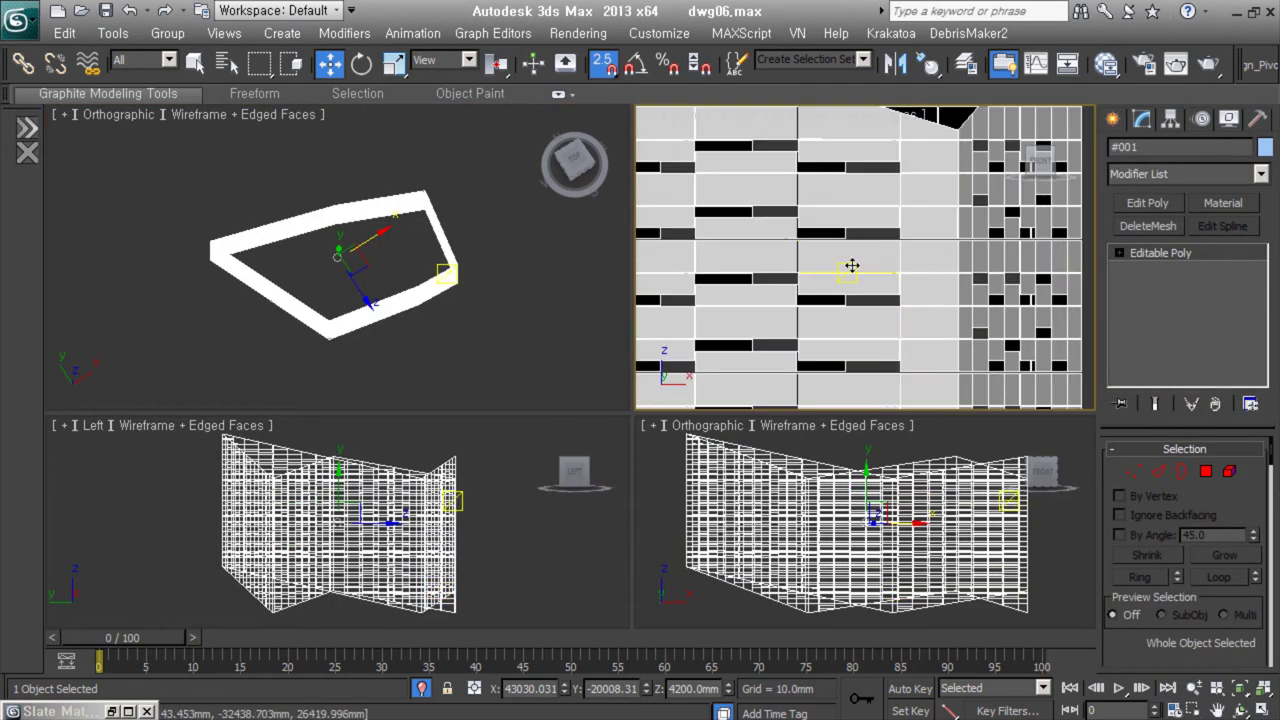
Try edge and polygon-strip selections on the wall mesh, then clear the selection.
key(2)
scroll(772, 256, up, 3)
scroll(900, 286, down, 5)
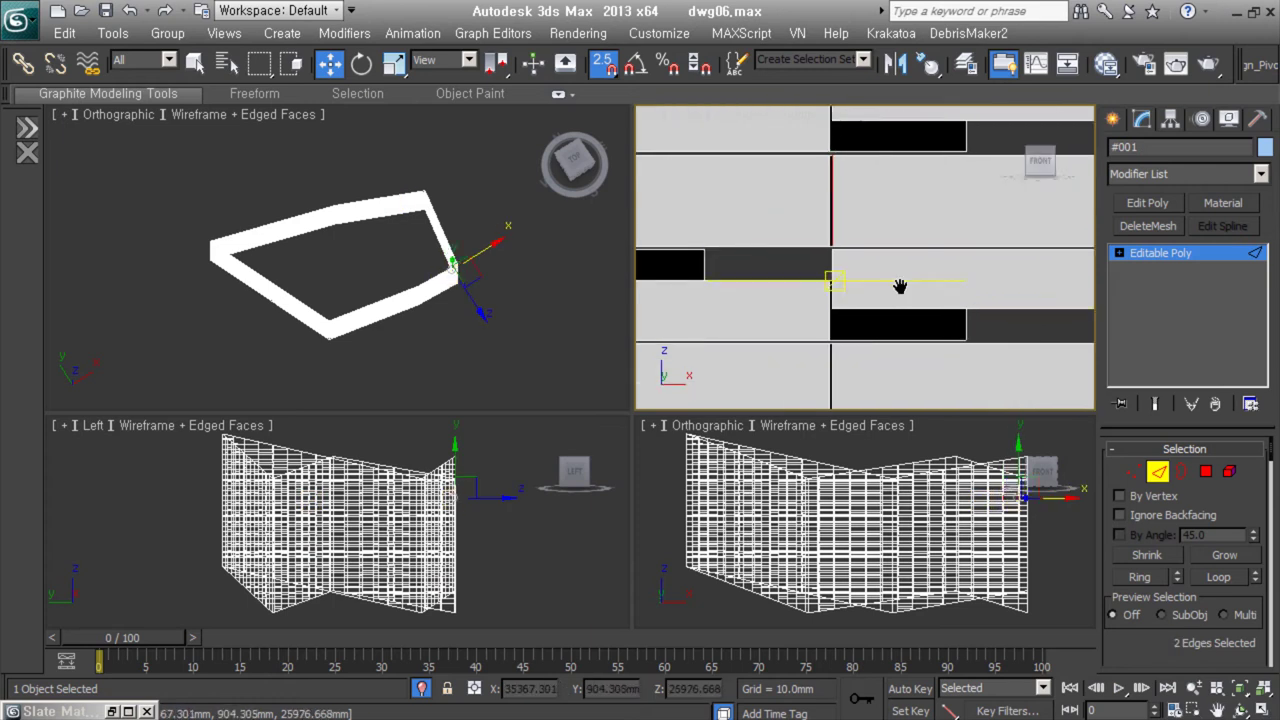
alt+middle_drag(900, 286, 980, 300)
ctrl+click(1207, 481)
ctrl+click(1157, 471)
mouse_move(860, 300)
alt+middle_down()
mouse_move(888, 315)
mouse_move(810, 310)
mouse_move(840, 300)
mouse_move(813, 322)
alt+middle_up()
scroll(888, 315, up, 5)
scroll(1185, 560, down, 5)
click(850, 290)
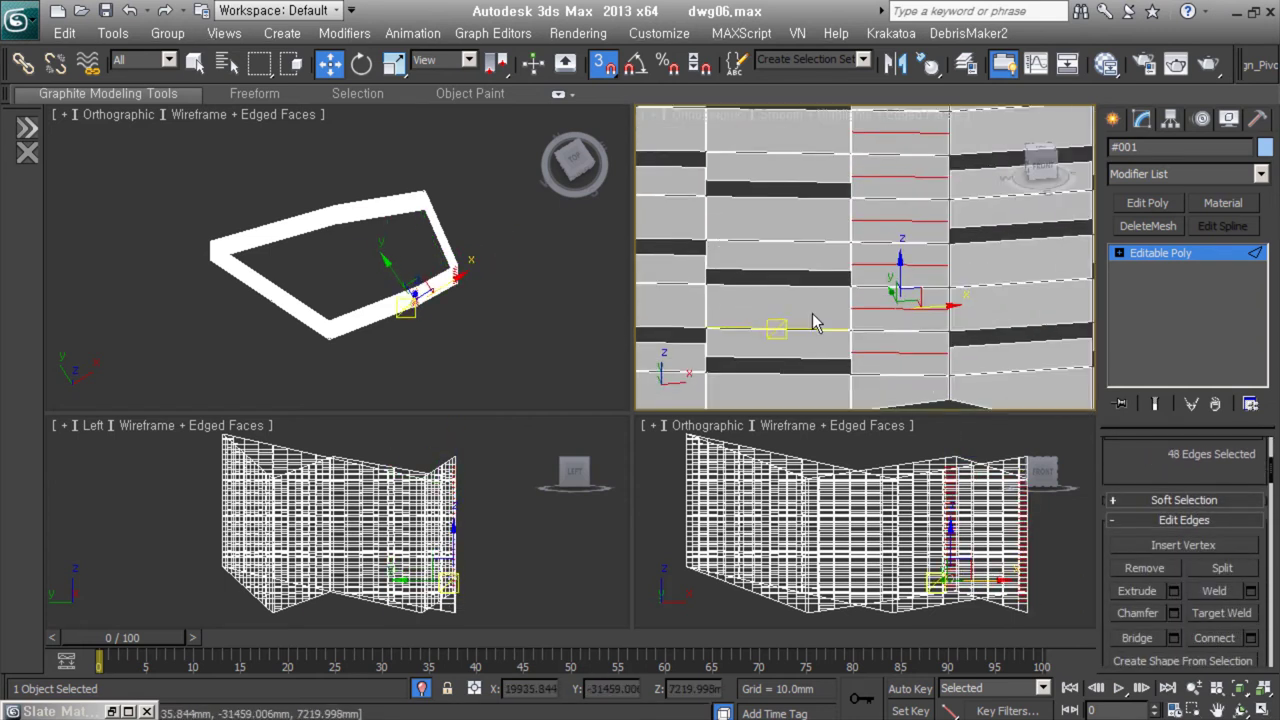
click(908, 192)
Switch to the front view and toggle QuickSlice on the wall mesh.
key(f)
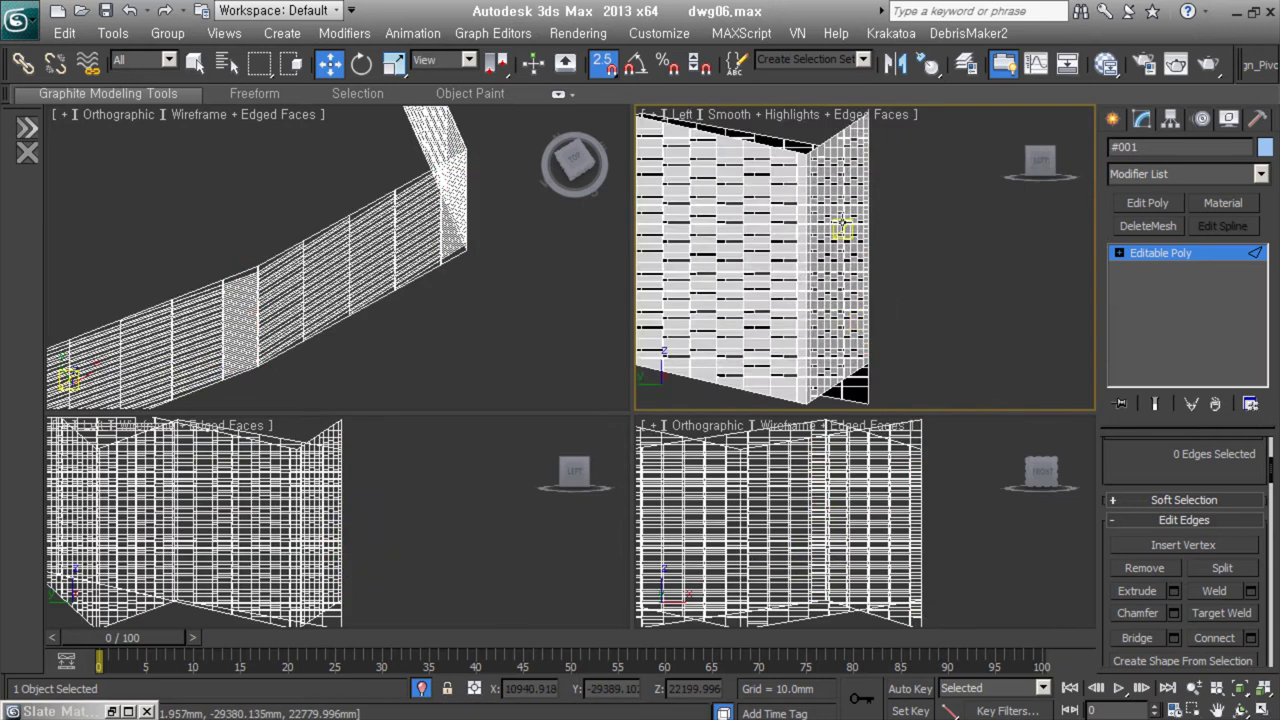
click(1181, 253)
scroll(1180, 560, down, 3)
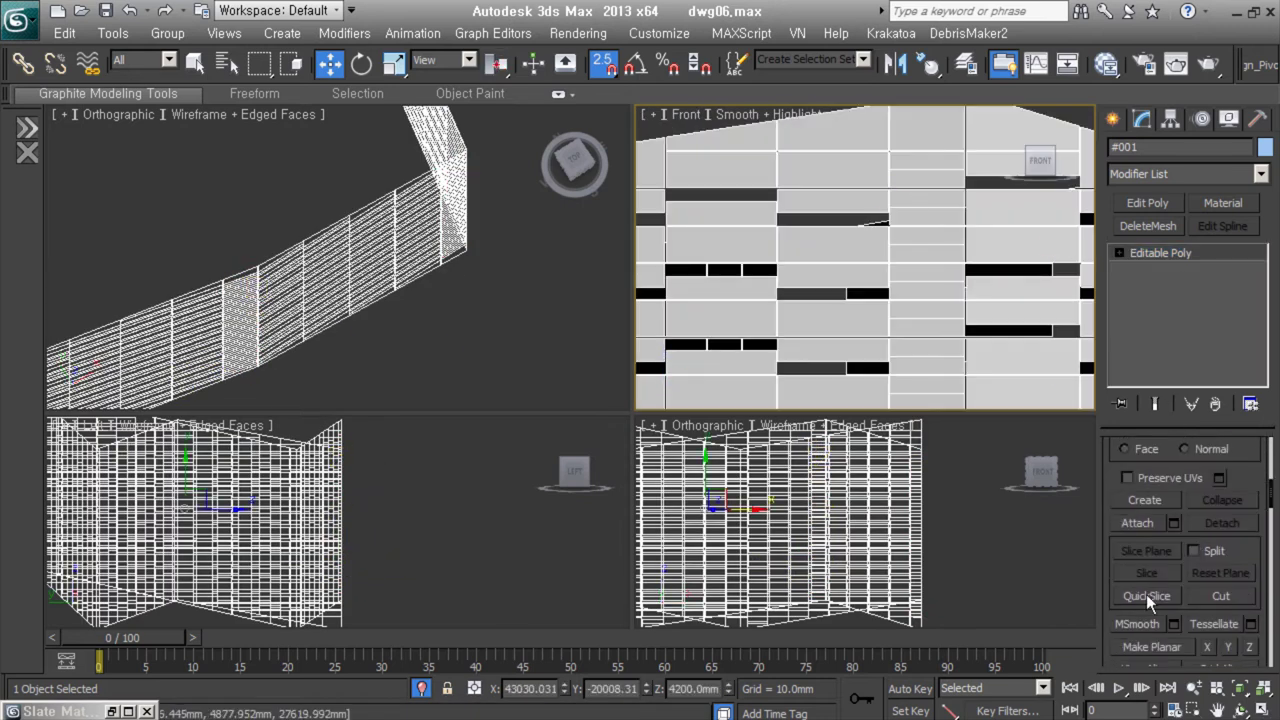
click(1146, 596)
scroll(988, 253, up, 3)
scroll(850, 245, down, 2)
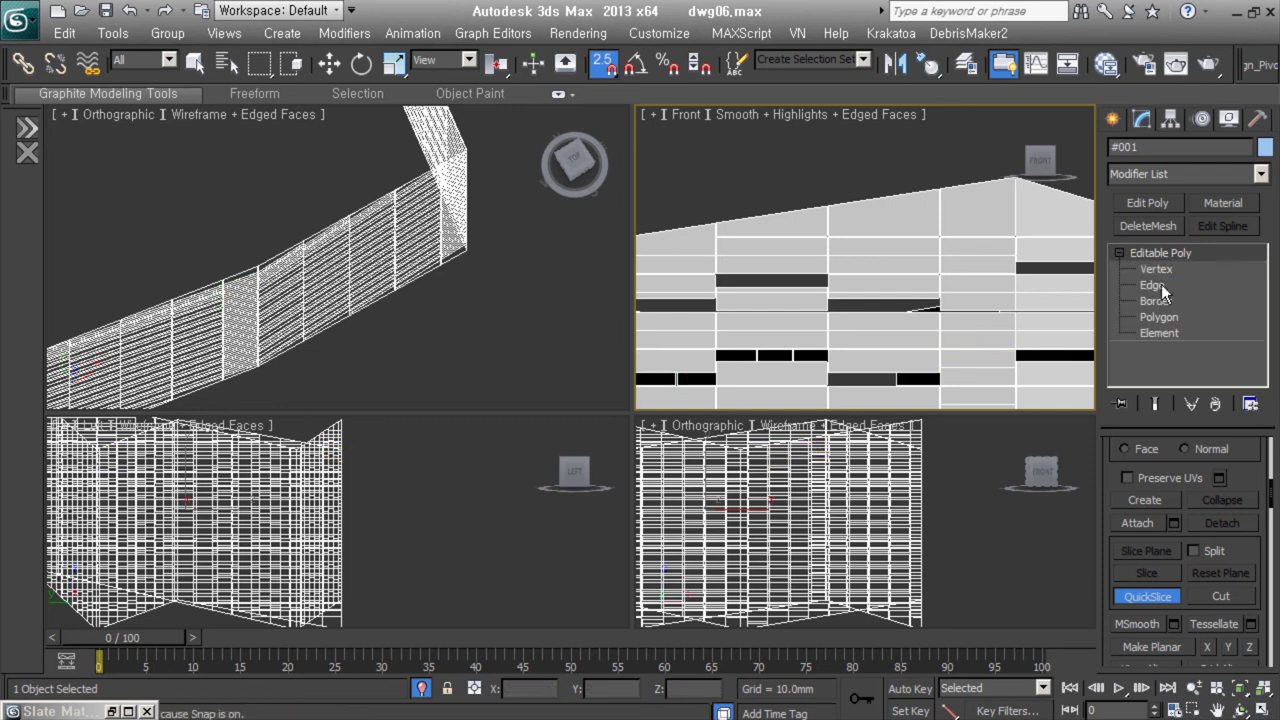
click(1158, 285)
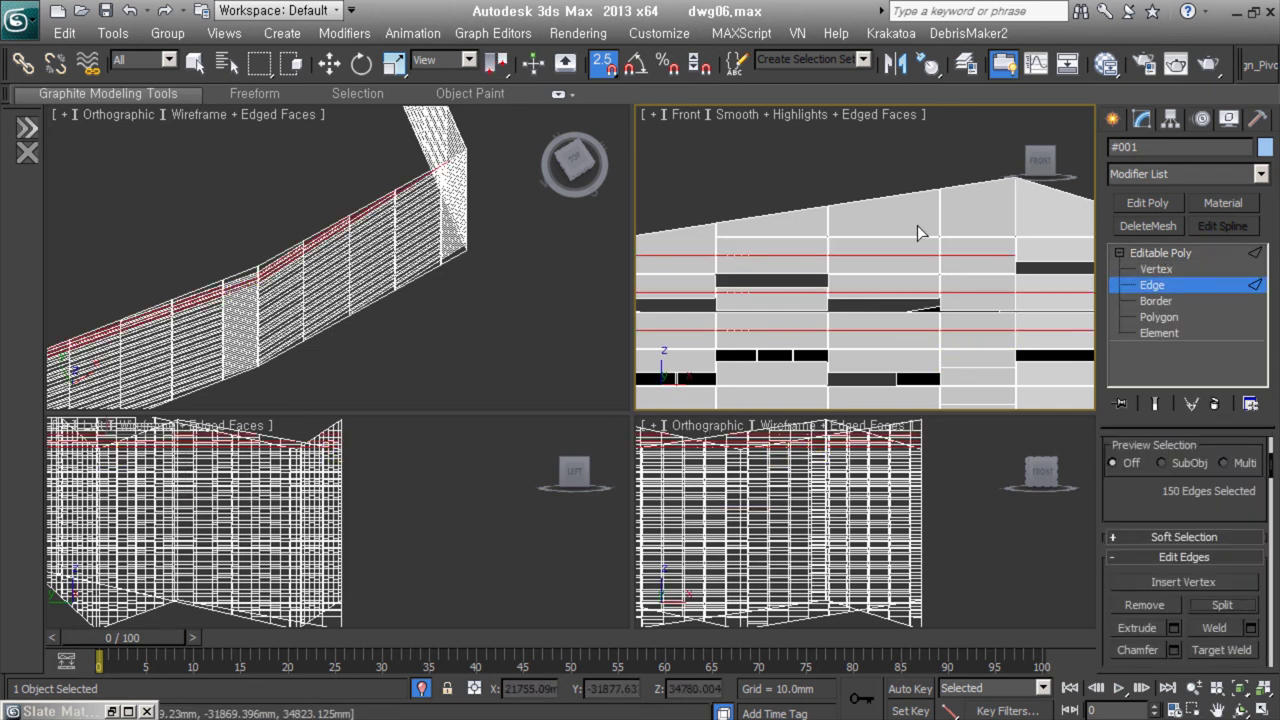
Select all of #001's polygons, then exit polygon sub-object level.
key(4)
alt+middle_drag(943, 294, 1060, 300)
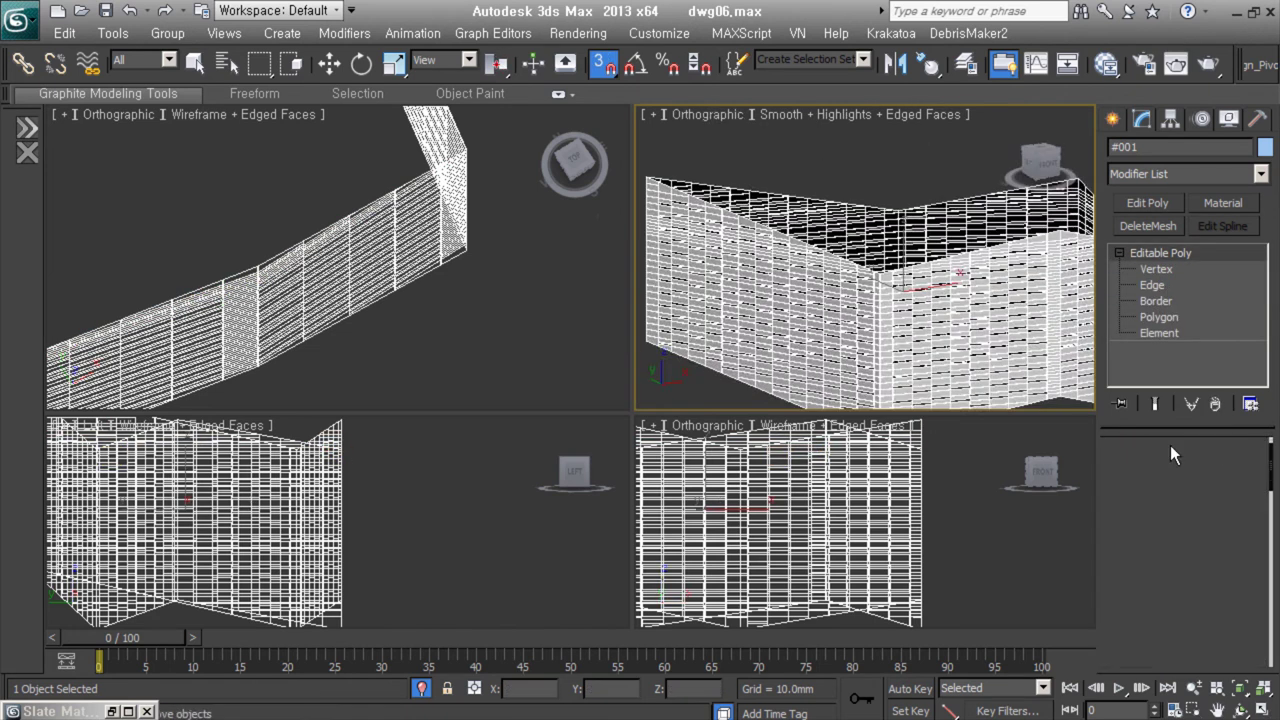
key(ctrl+a)
scroll(1203, 494, down, 5)
key(w)
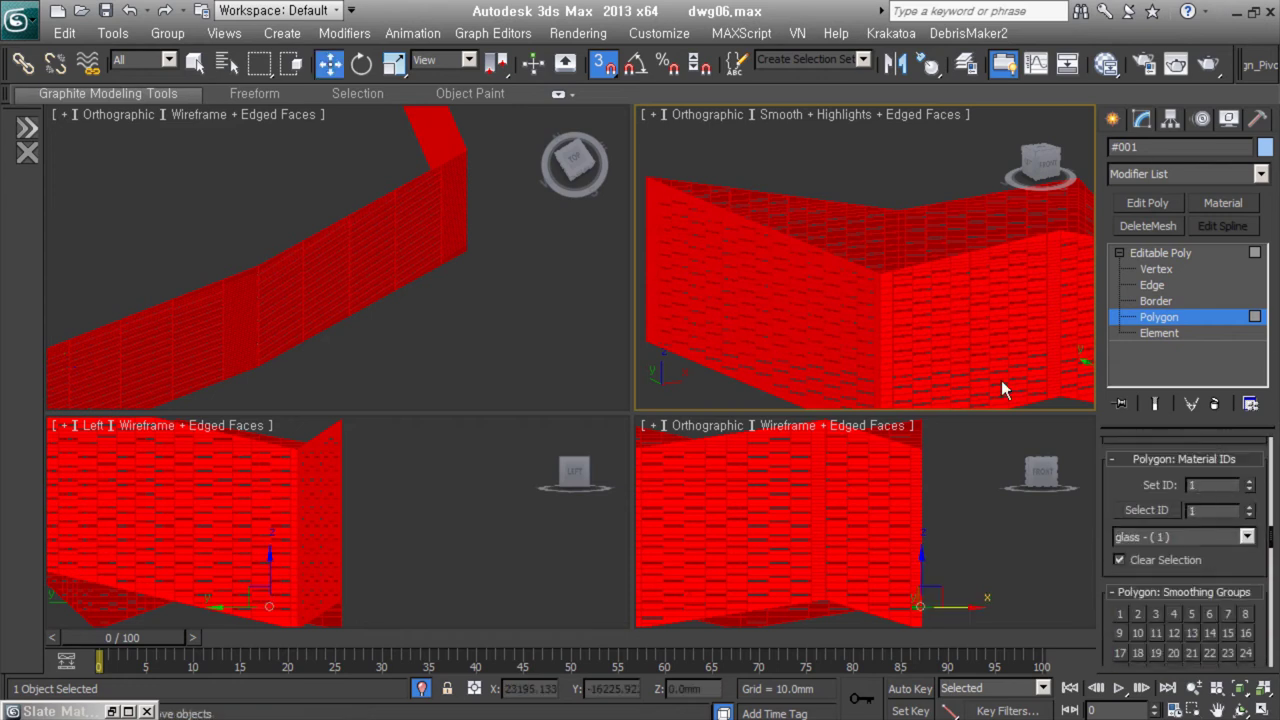
key(4)
middle_drag(864, 304, 878, 280)
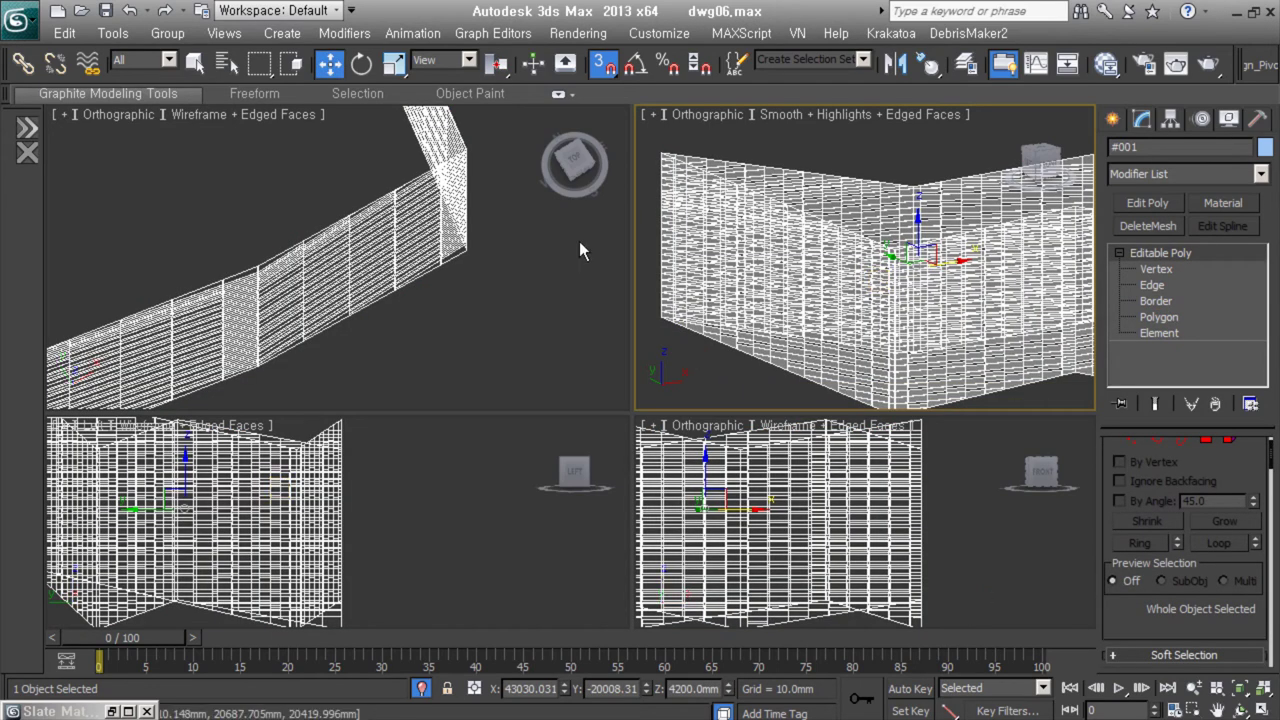
Run the randommatids script to assign random material IDs 1 to 3 per polygon.
click(27, 127)
click(47, 423)
double_click(140, 438)
drag(600, 210, 390, 210)
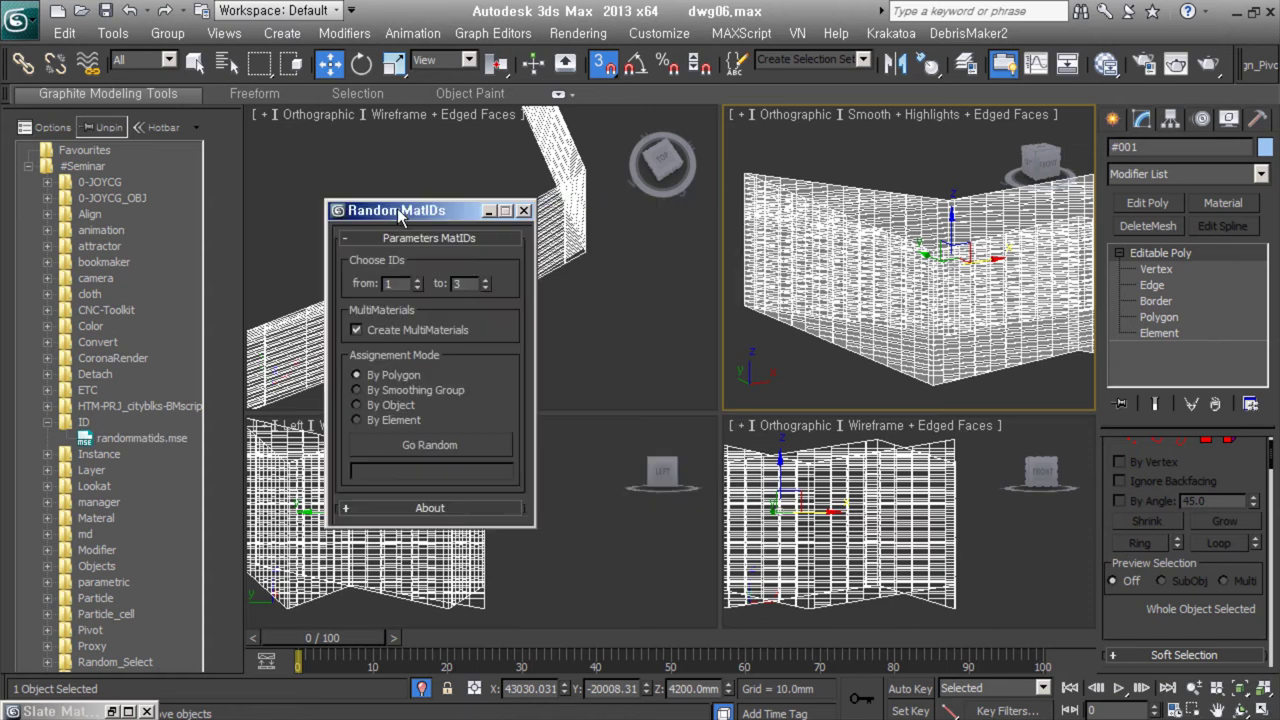
click(448, 446)
alt+middle_drag(900, 300, 930, 319)
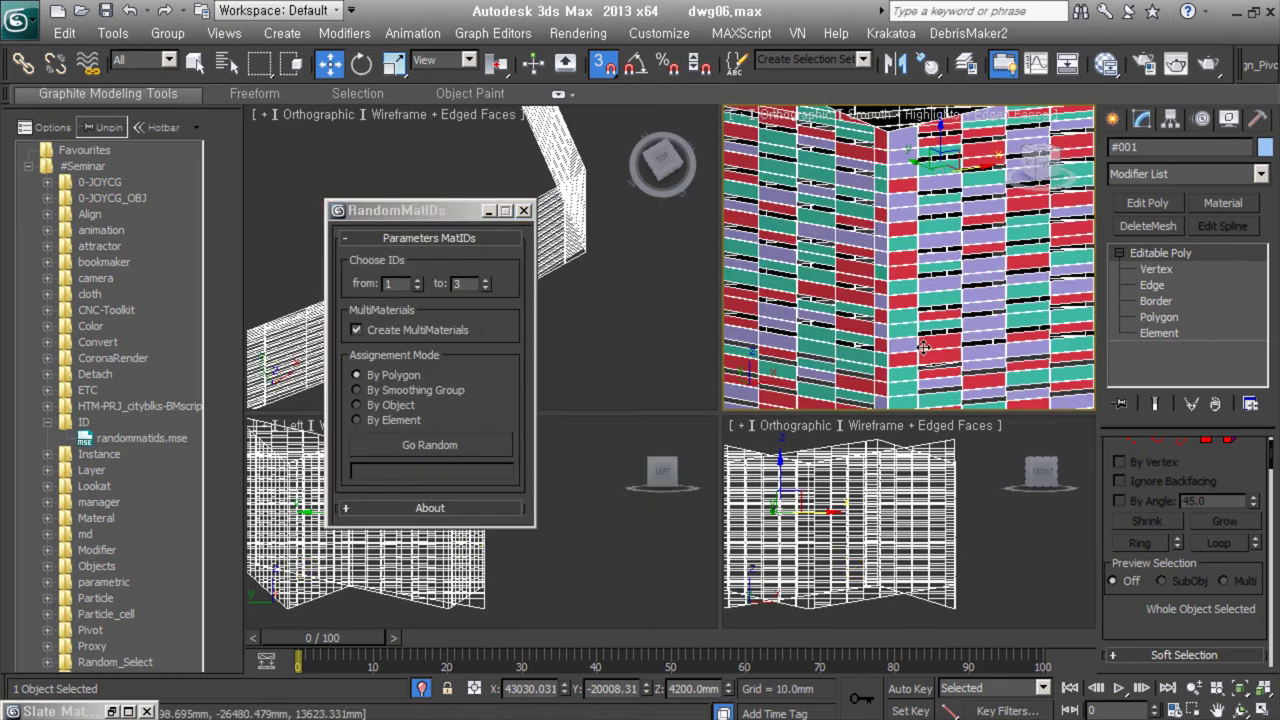
click(1113, 119)
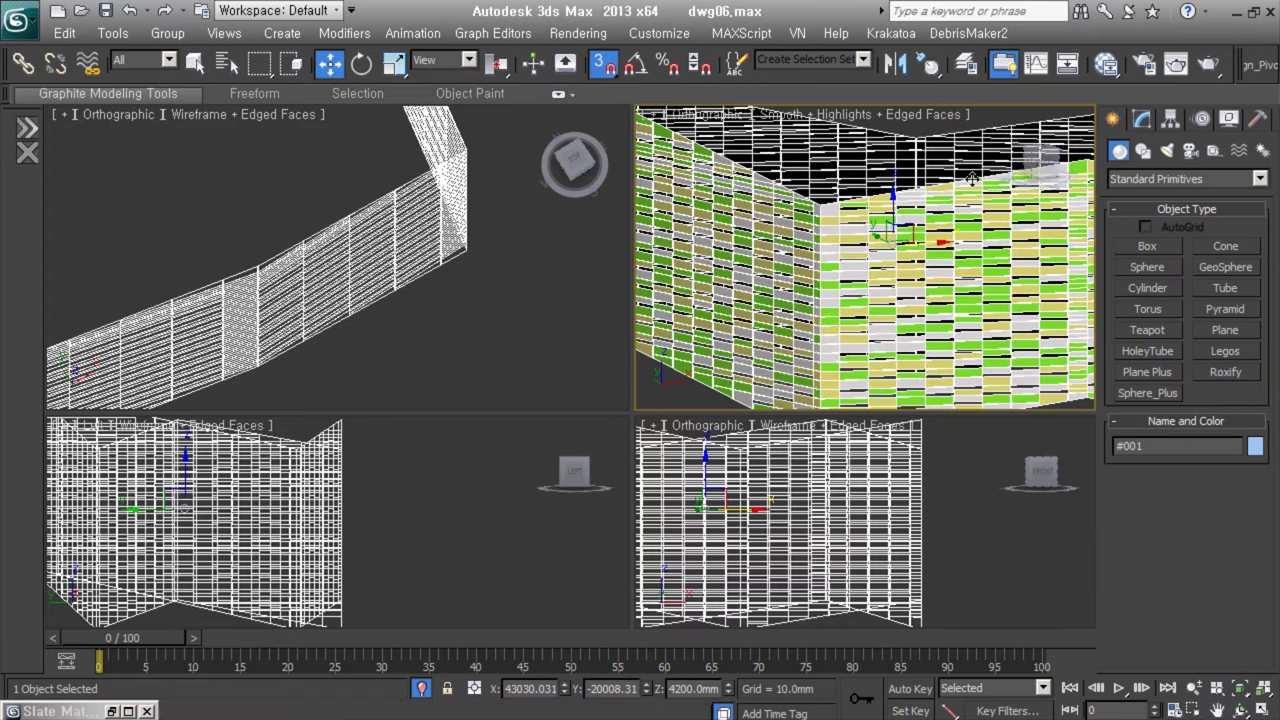
In the Slate Material Editor, add a Multi/Sub-Object material in a view named 'glass_window'.
key(m)
middle_drag(551, 383, 406, 483)
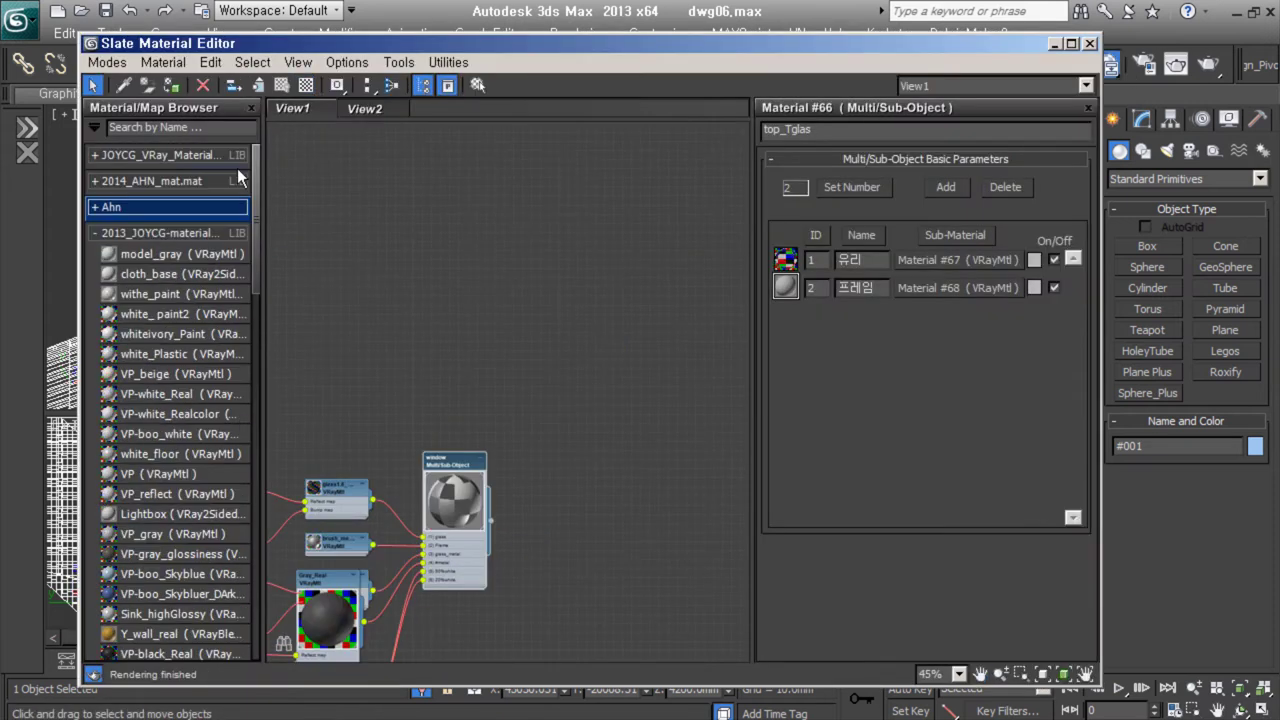
click(151, 337)
click(148, 315)
scroll(177, 467, down, 3)
drag(177, 543, 615, 183)
double_click(292, 108)
text(w)
key(Return)
double_click(521, 216)
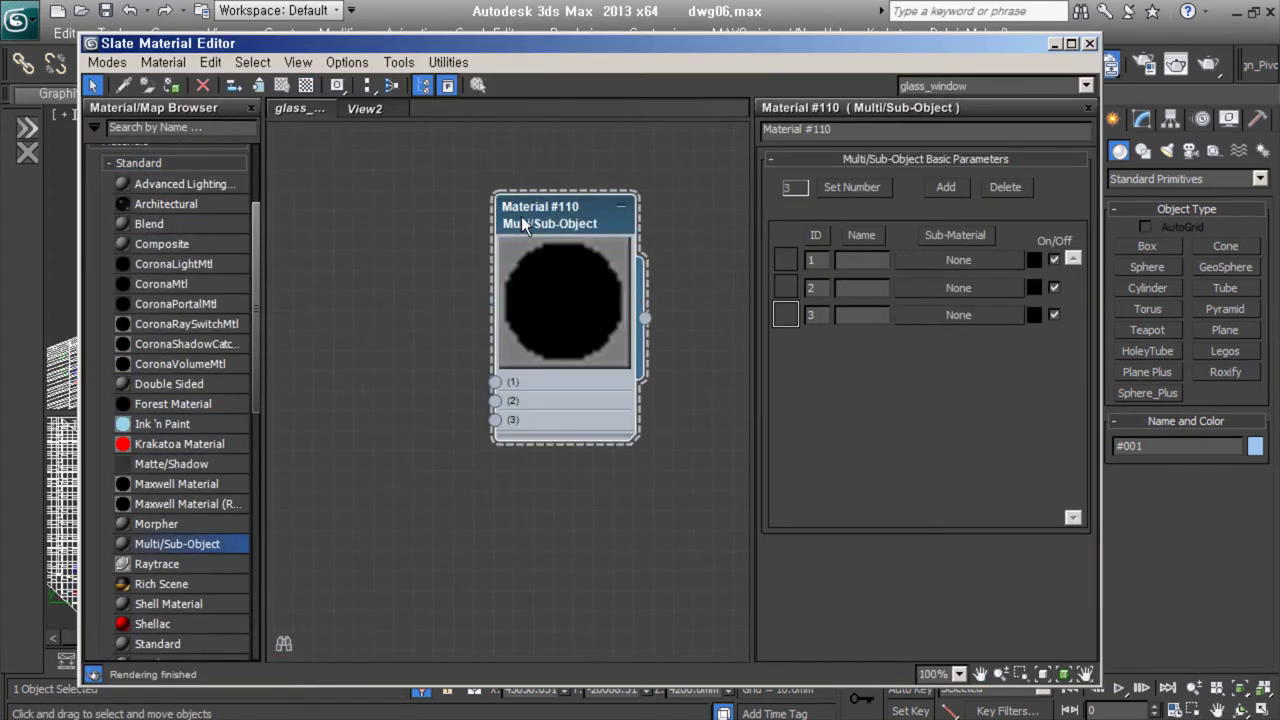
Add VRayMtl nodes and wire Material #111 into sub-material slot 1.
click(179, 167)
drag(158, 390, 400, 224)
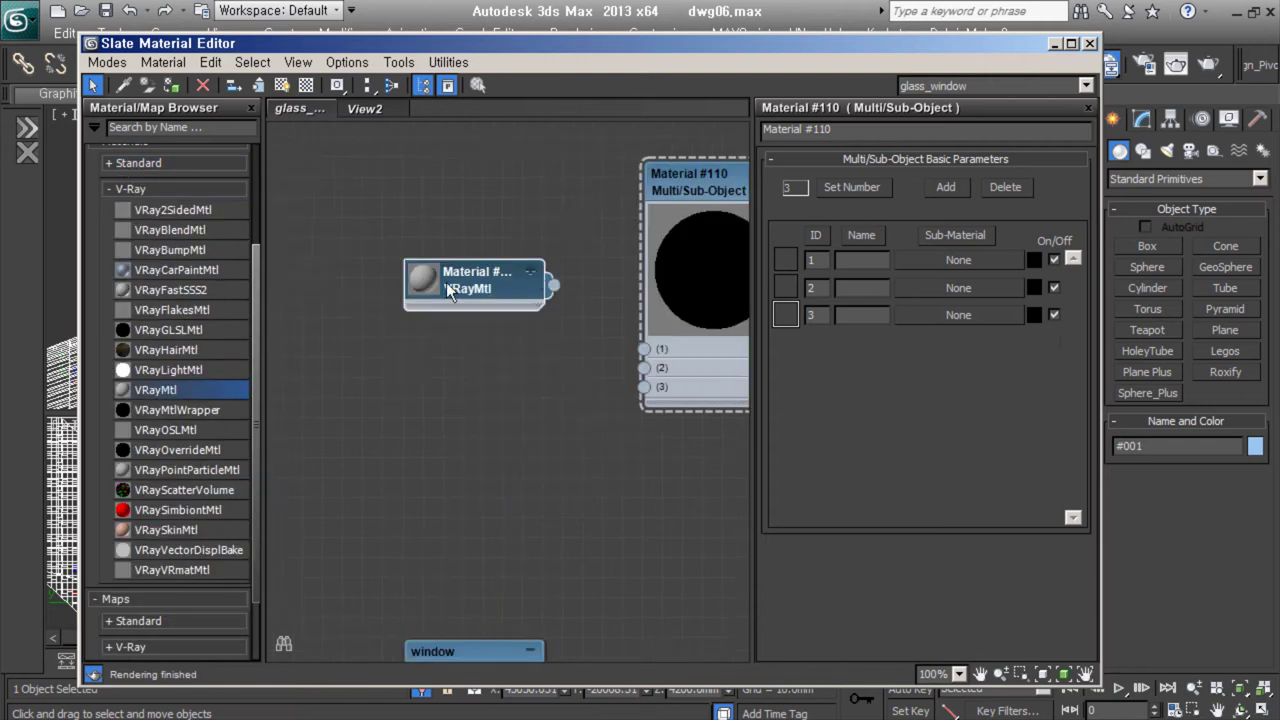
scroll(423, 329, down, 3)
drag(450, 269, 530, 398)
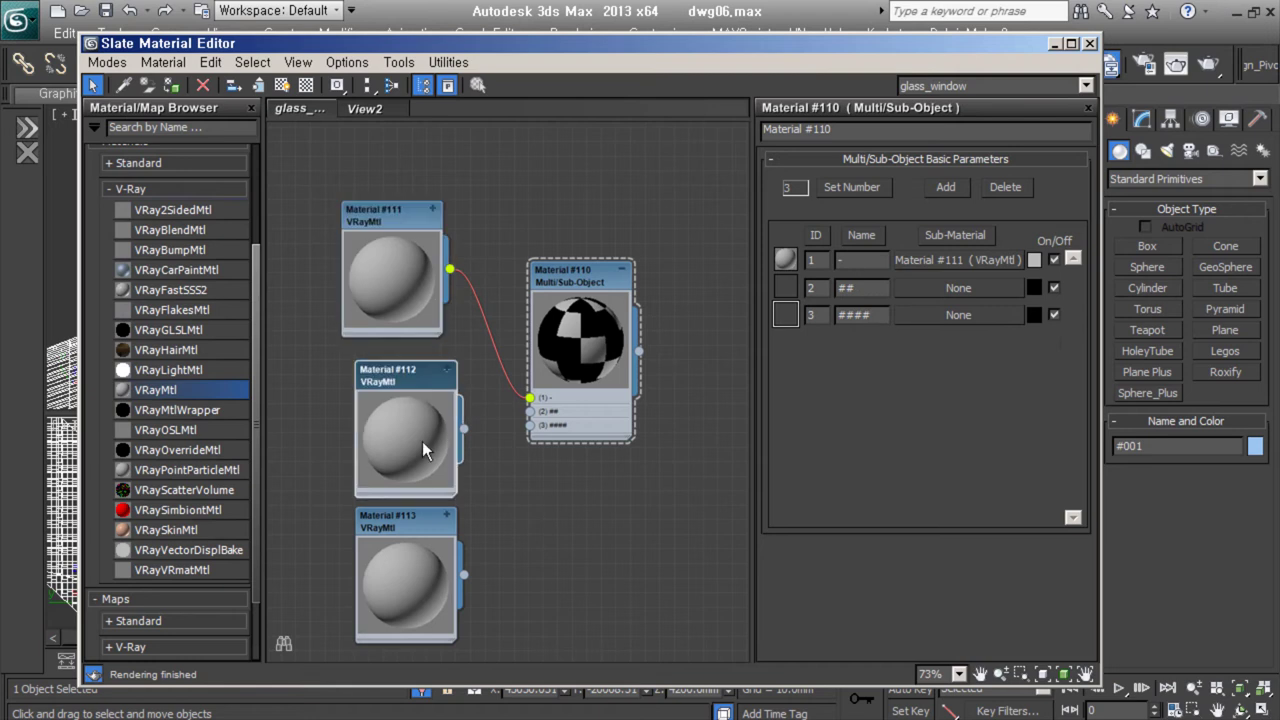
Make Material #111's refraction white with Affect shadows enabled.
double_click(392, 275)
click(880, 476)
click(738, 290)
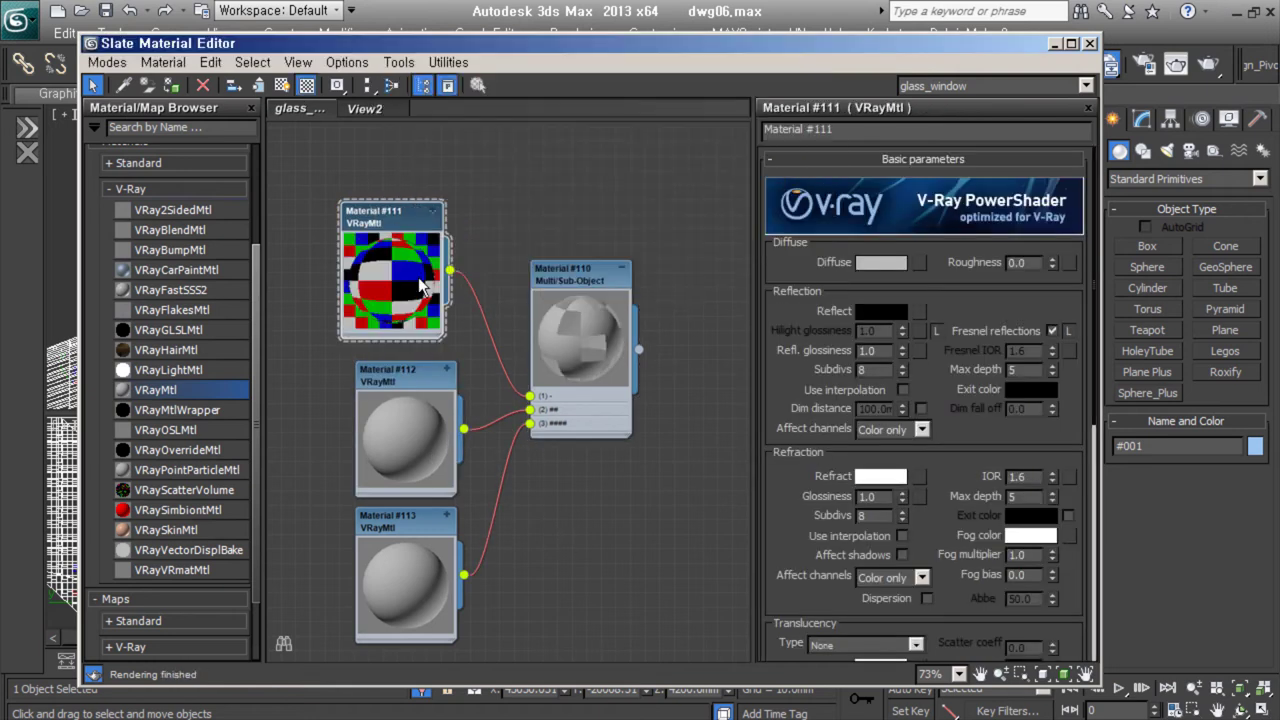
click(903, 555)
scroll(920, 480, down, 2)
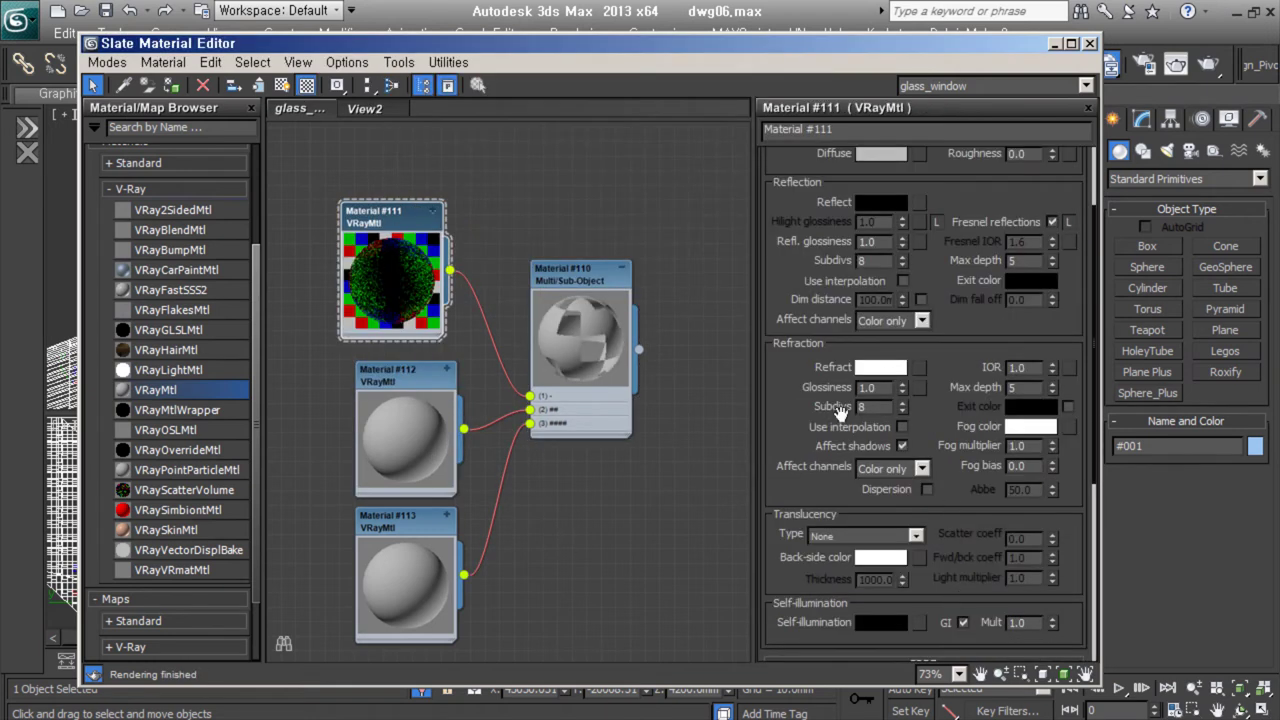
scroll(888, 375, down, 3)
middle_drag(500, 450, 702, 439)
Add a black VRayColor map and wire it into Material #111.
click(125, 188)
click(138, 307)
click(138, 307)
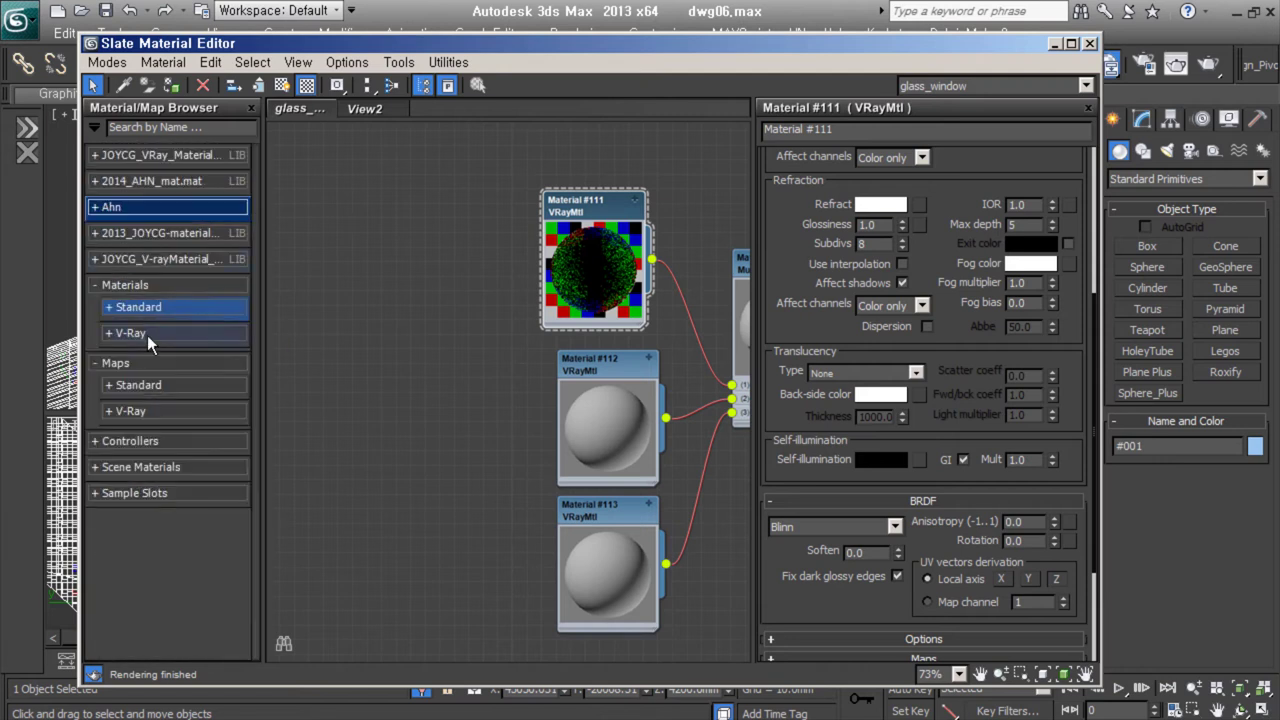
click(130, 411)
mouse_move(161, 286)
mouse_down()
mouse_move(440, 250)
mouse_move(567, 426)
mouse_up()
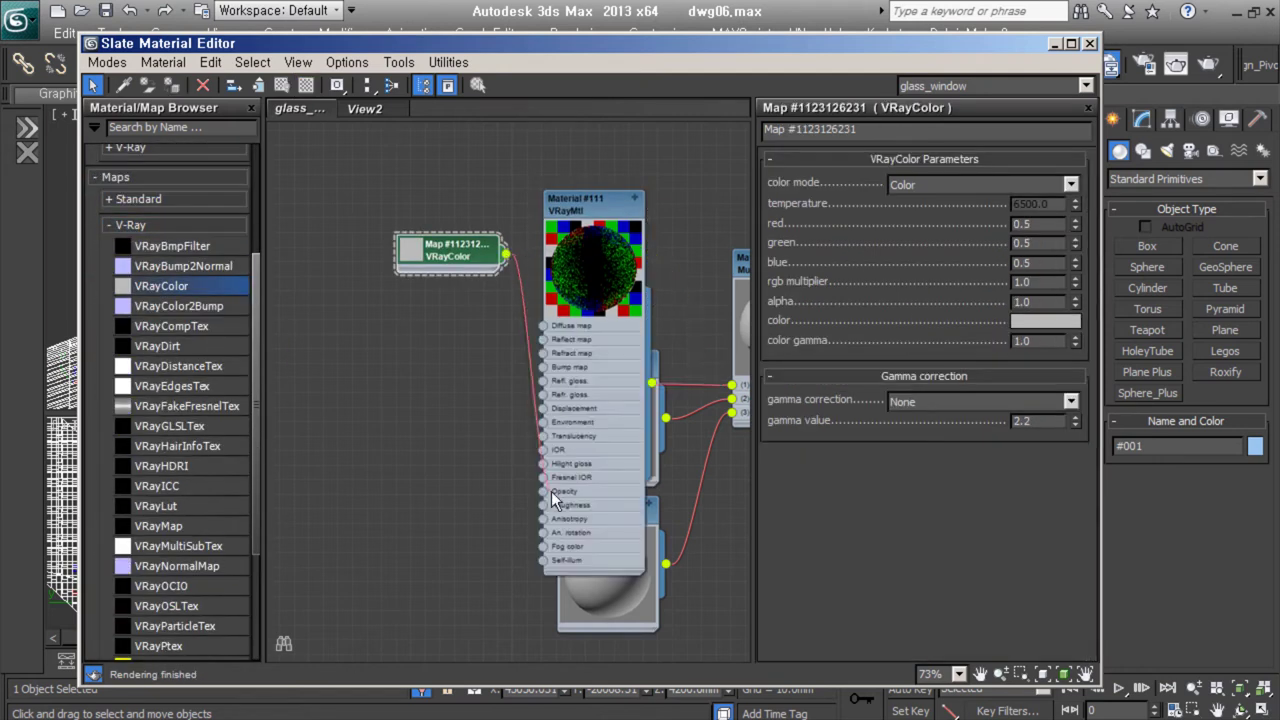
click(1045, 320)
click(823, 583)
drag(576, 200, 576, 185)
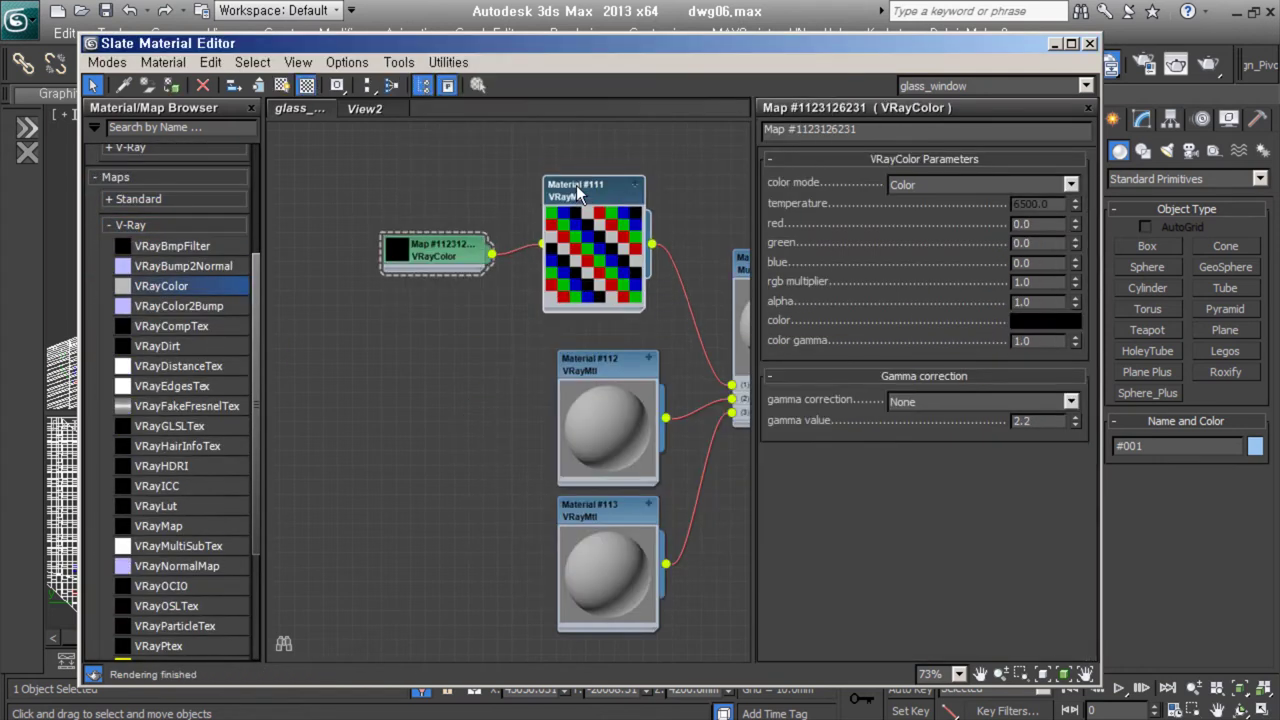
double_click(576, 185)
click(881, 343)
click(893, 381)
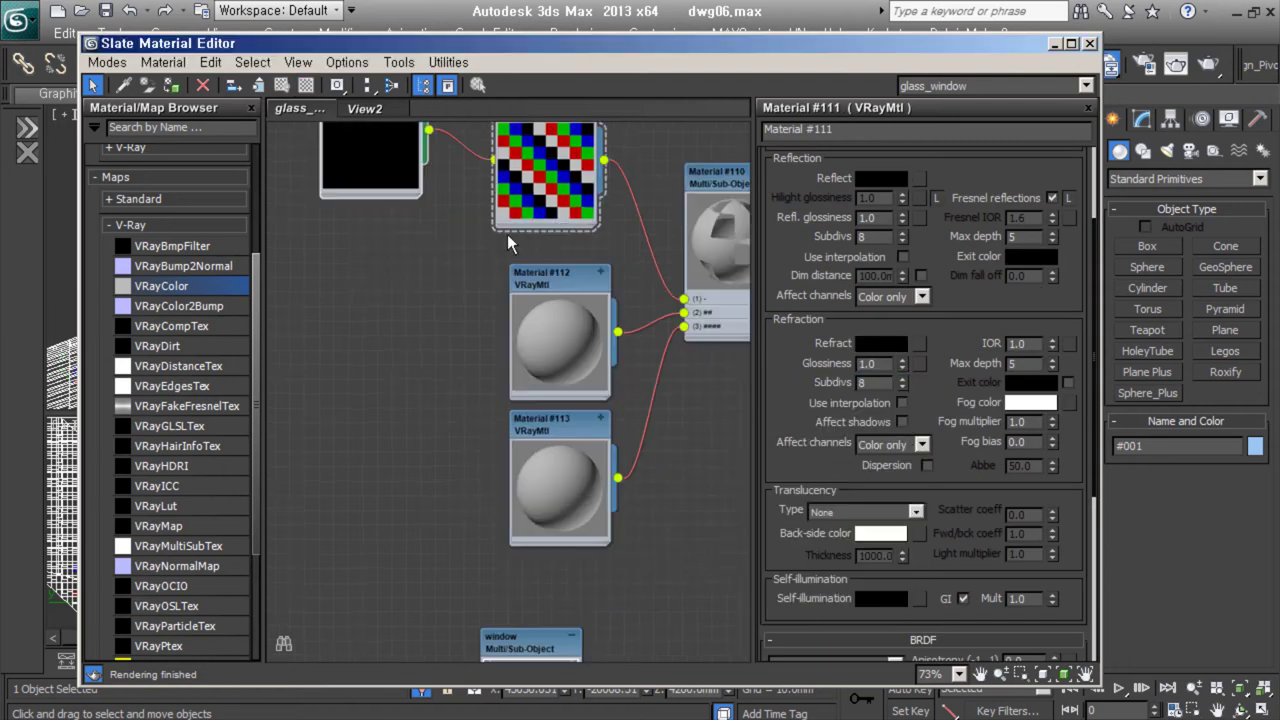
Add a Gradient Ramp map from the Standard maps to the graph.
click(149, 226)
scroll(176, 424, up, 5)
scroll(209, 264, down, 5)
scroll(194, 562, down, 5)
drag(172, 410, 340, 280)
Wire the Gradient Ramp into Material #112's Opacity as a 4 Corner, Solid gradient tiled 2.3×3.5.
drag(428, 360, 498, 553)
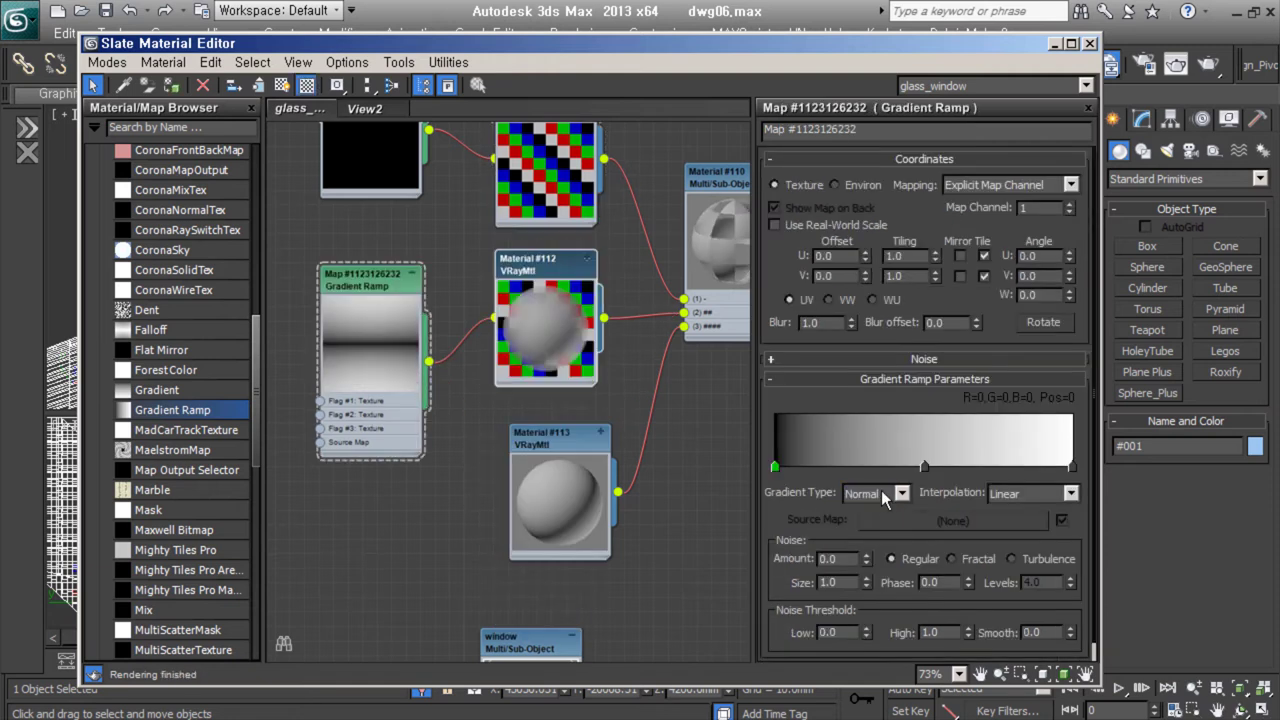
click(875, 493)
click(866, 507)
click(1030, 493)
click(1030, 579)
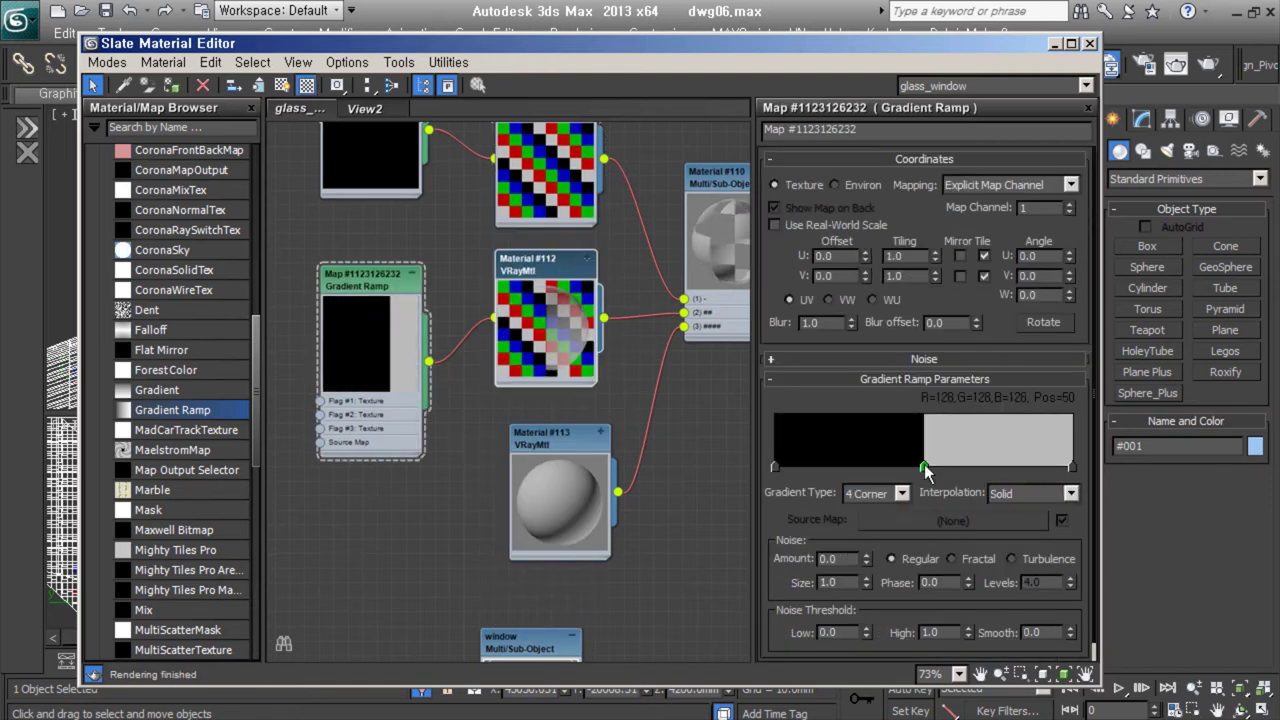
click(923, 467)
mouse_move(935, 258)
mouse_down()
mouse_move(935, 240)
mouse_move(935, 268)
mouse_up()
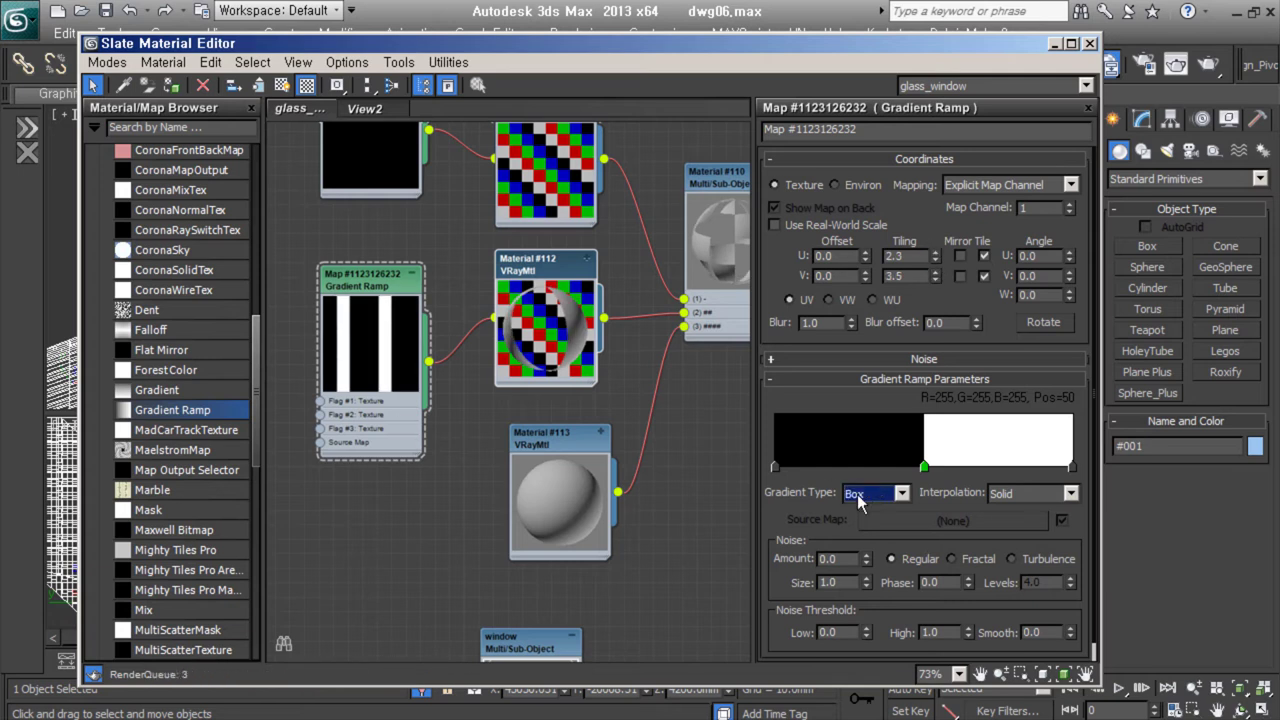
scroll(857, 494, down, 3)
scroll(857, 494, down, 3)
scroll(857, 494, down, 3)
scroll(857, 494, down, 2)
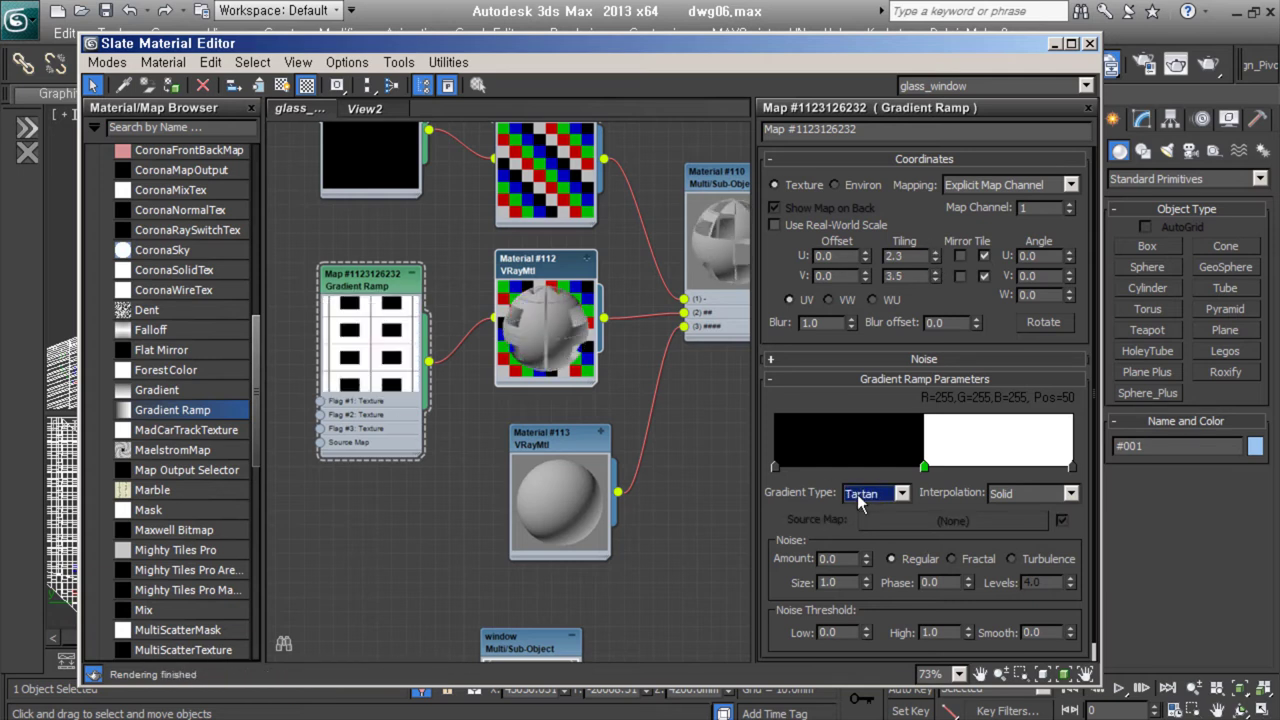
Make the first gradient flag white and review the gradient type options.
double_click(775, 467)
click(878, 494)
click(878, 508)
scroll(887, 493, down, 3)
scroll(887, 493, down, 3)
scroll(887, 493, down, 1)
scroll(887, 493, down, 2)
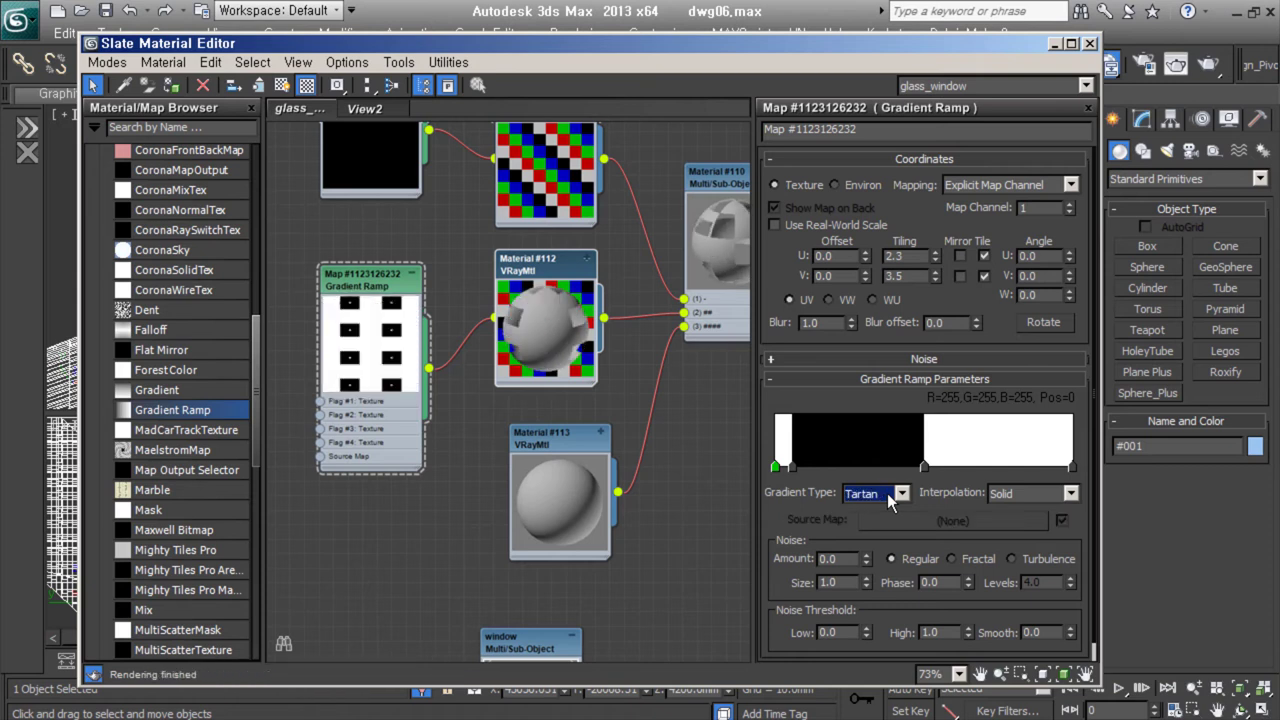
Delete the Gradient Ramp and wire a Tiles map into Material #112 instead.
middle_drag(410, 404, 422, 441)
key(Delete)
drag(258, 330, 258, 473)
mouse_move(146, 553)
mouse_down()
mouse_move(419, 361)
mouse_move(510, 587)
mouse_up()
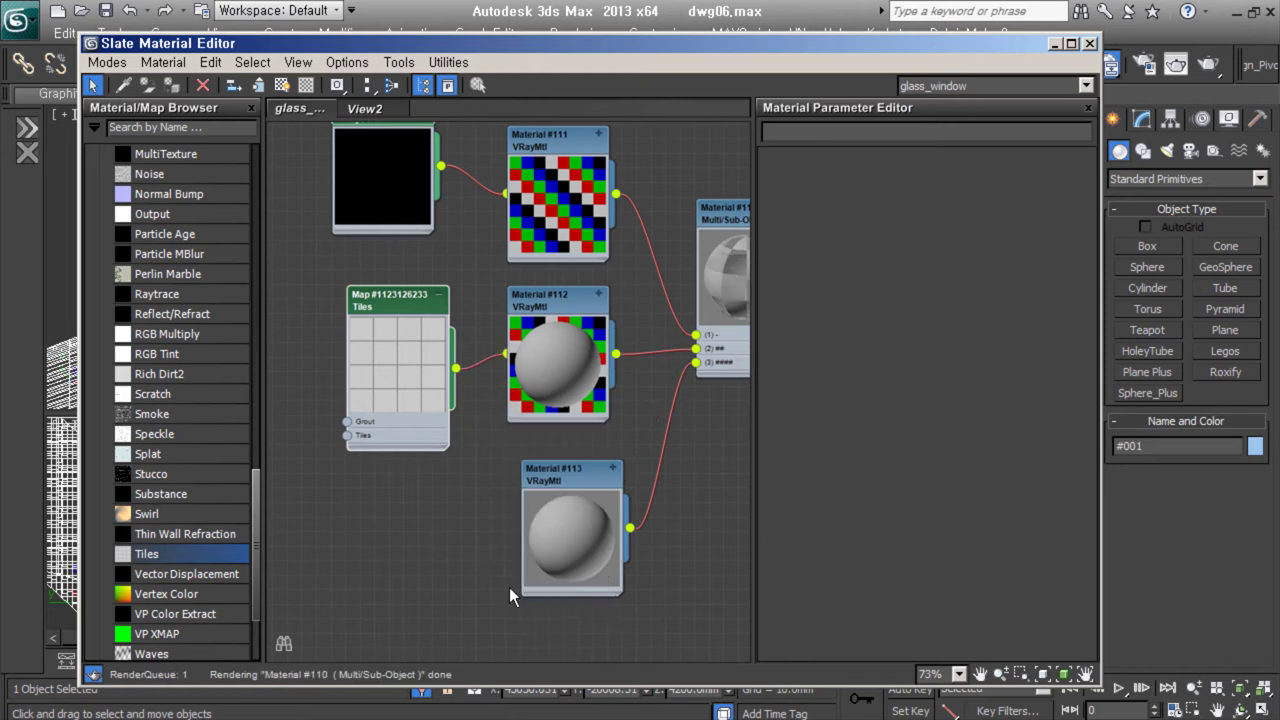
In the Tiles advanced controls, make the tiles black and the grout white.
click(849, 475)
click(872, 338)
click(823, 591)
drag(872, 338, 875, 232)
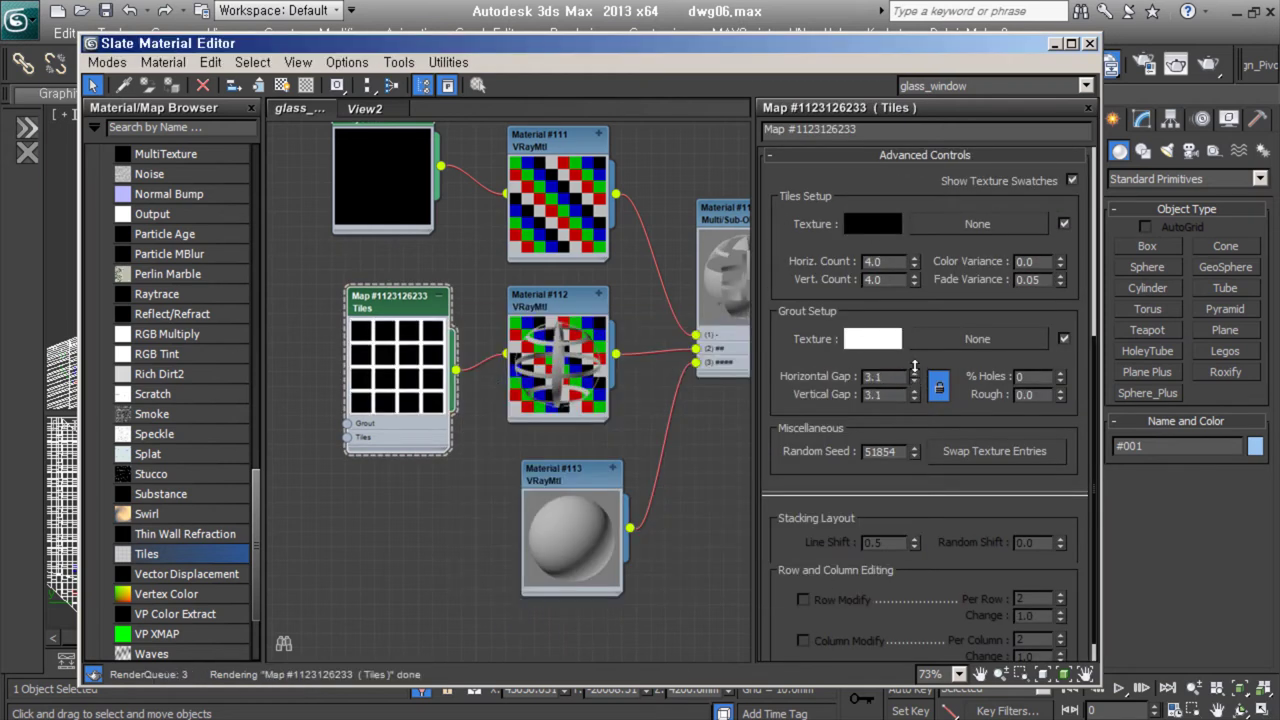
Show the Tiles map shaded on the building in the viewport.
scroll(917, 348, up, 5)
drag(450, 43, 397, 383)
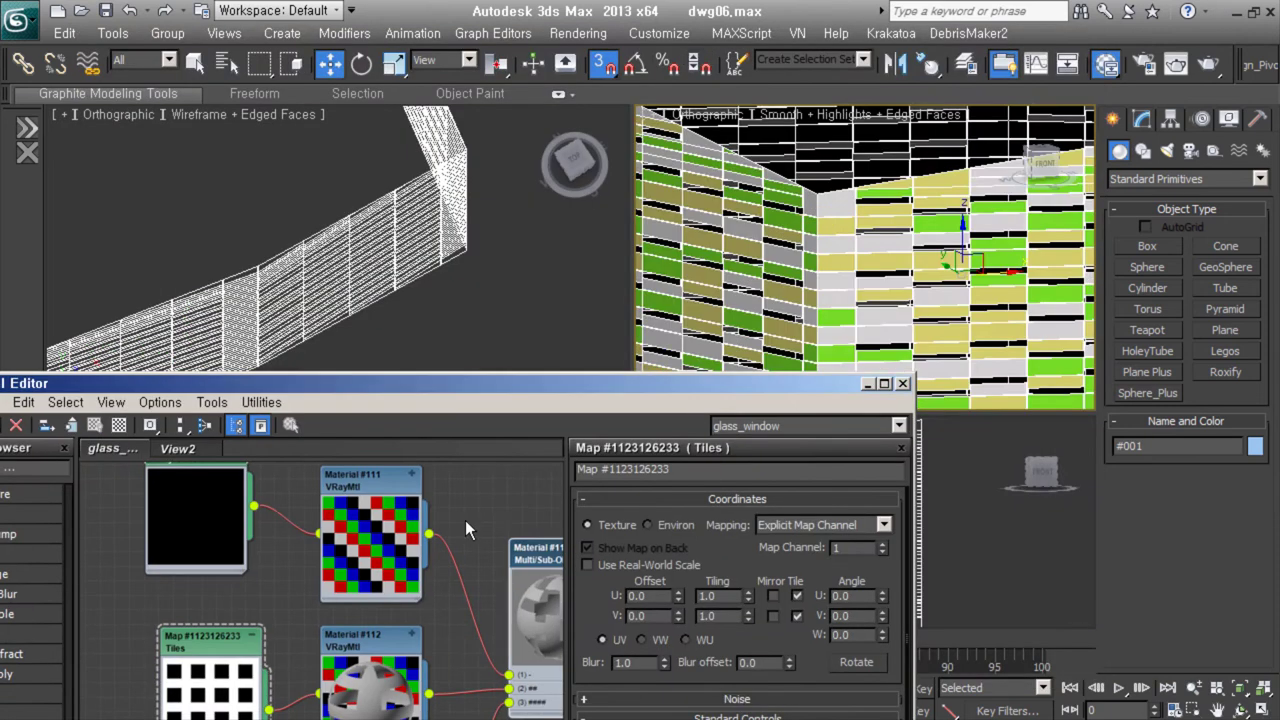
click(238, 430)
click(446, 466)
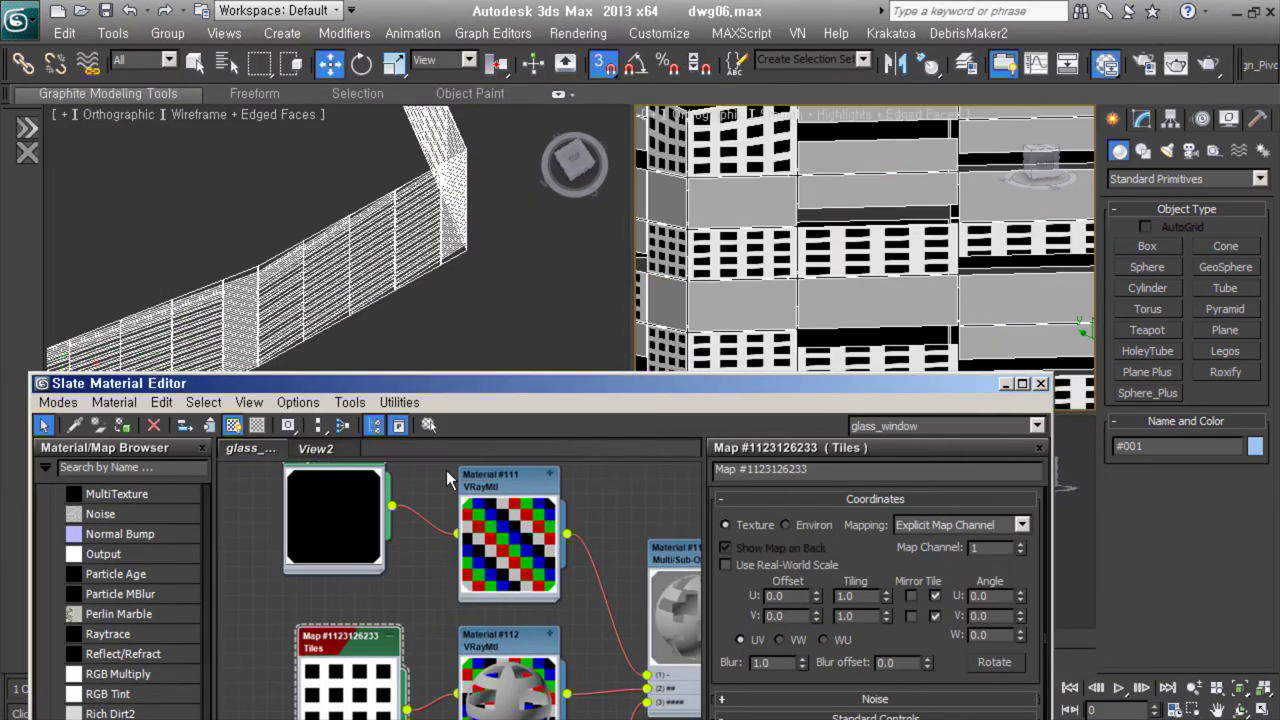
Set the tile count to 8 and narrow the grout gaps to 2.1.
drag(696, 383, 701, 228)
drag(814, 240, 453, 140)
double_click(478, 440)
text(8)
key(Tab)
text(8)
drag(508, 555, 508, 580)
scroll(450, 300, up, 5)
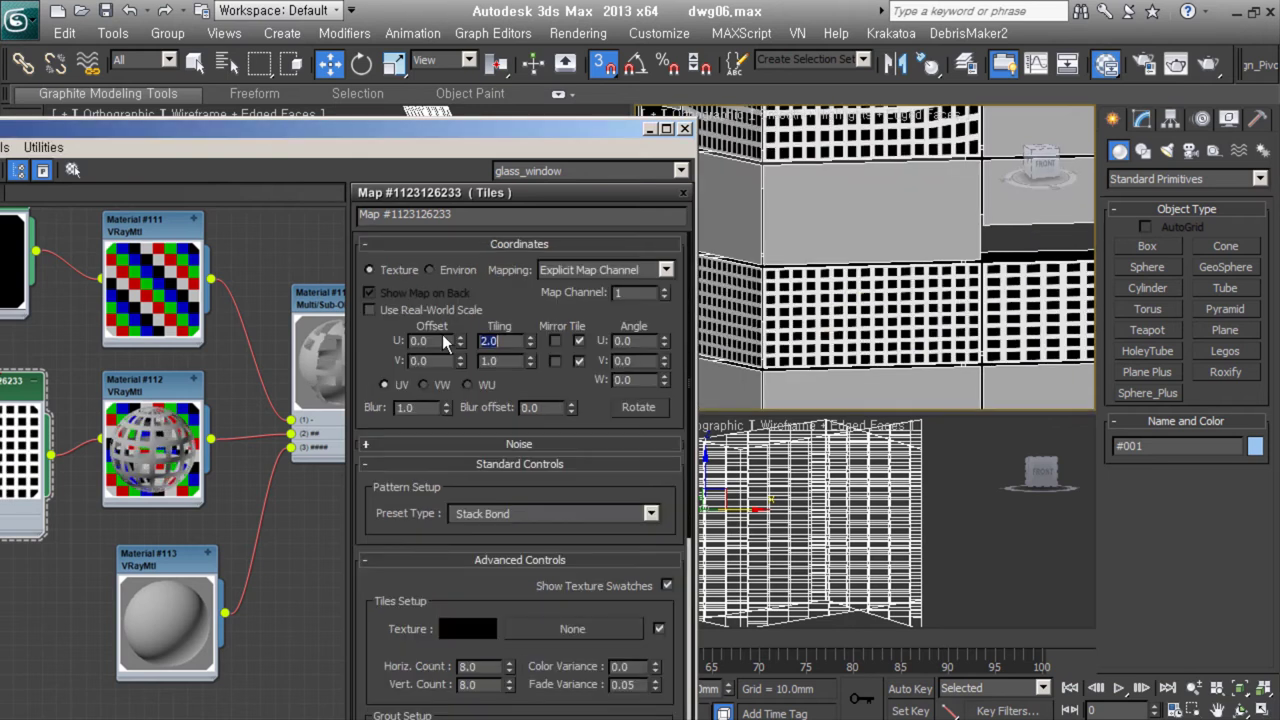
alt+middle_drag(700, 358, 871, 243)
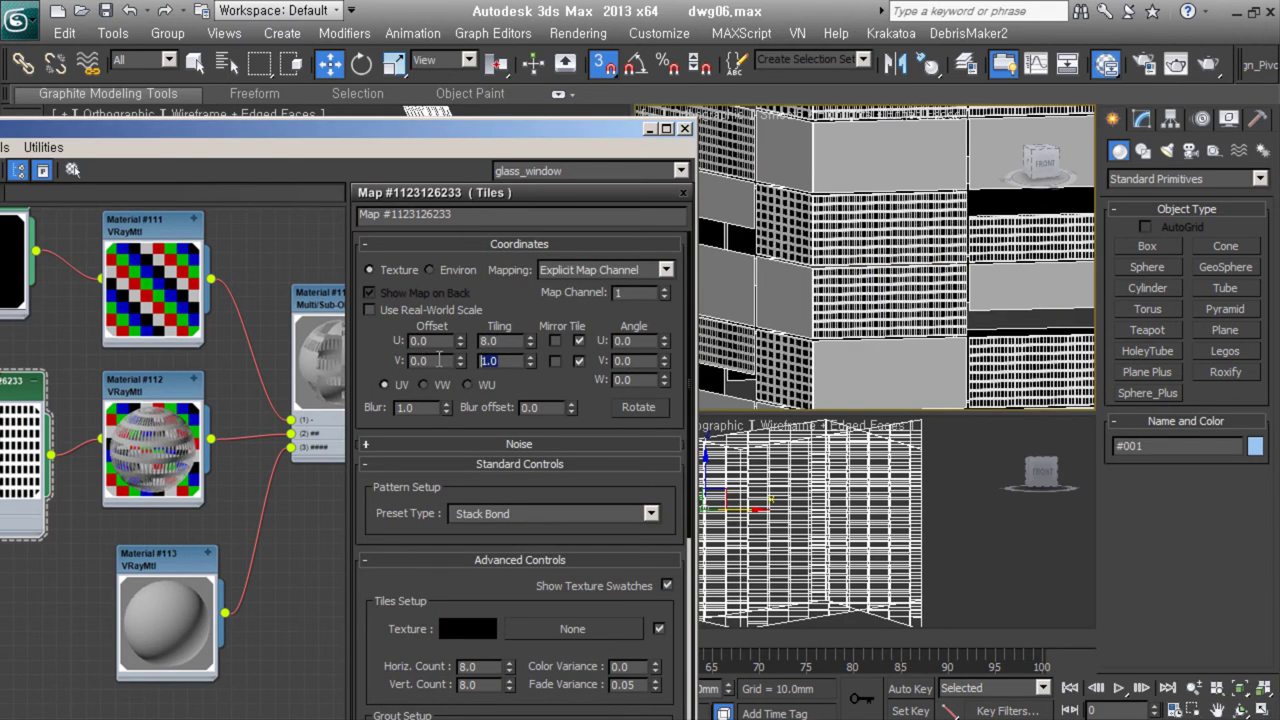
scroll(148, 441, up, 2)
scroll(148, 441, down, 4)
double_click(85, 530)
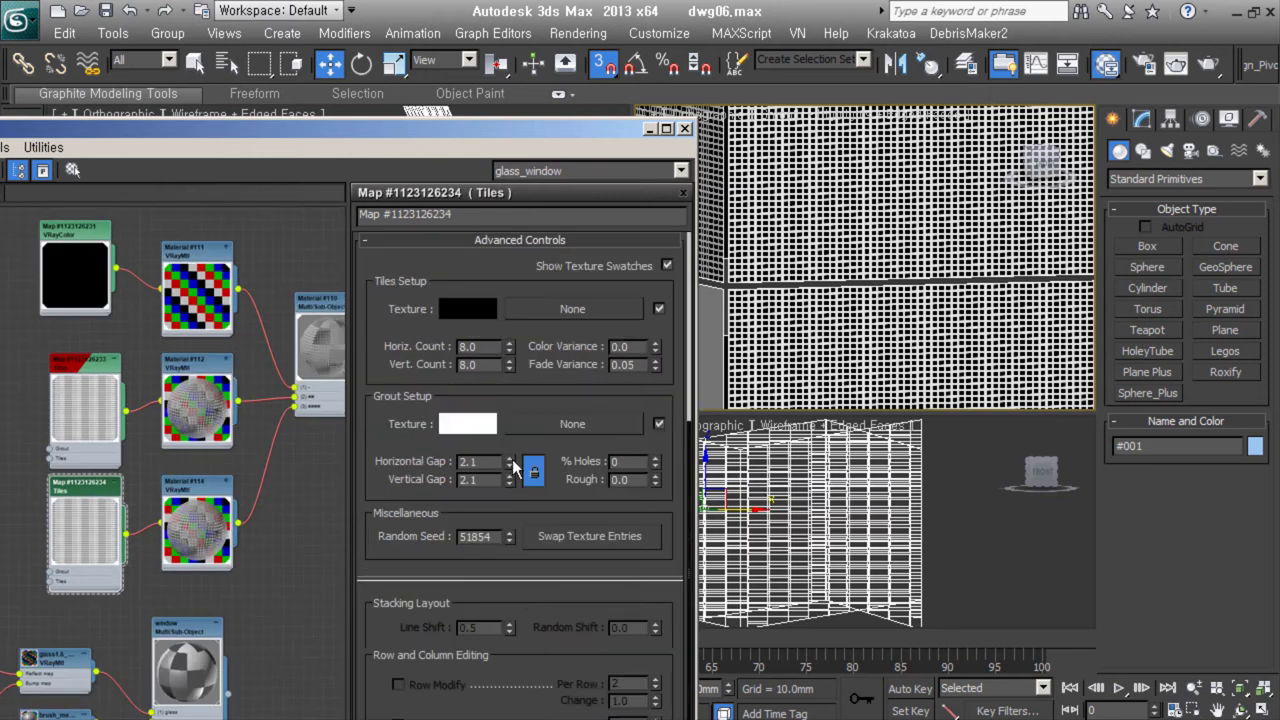
double_click(95, 371)
scroll(521, 379, down, 5)
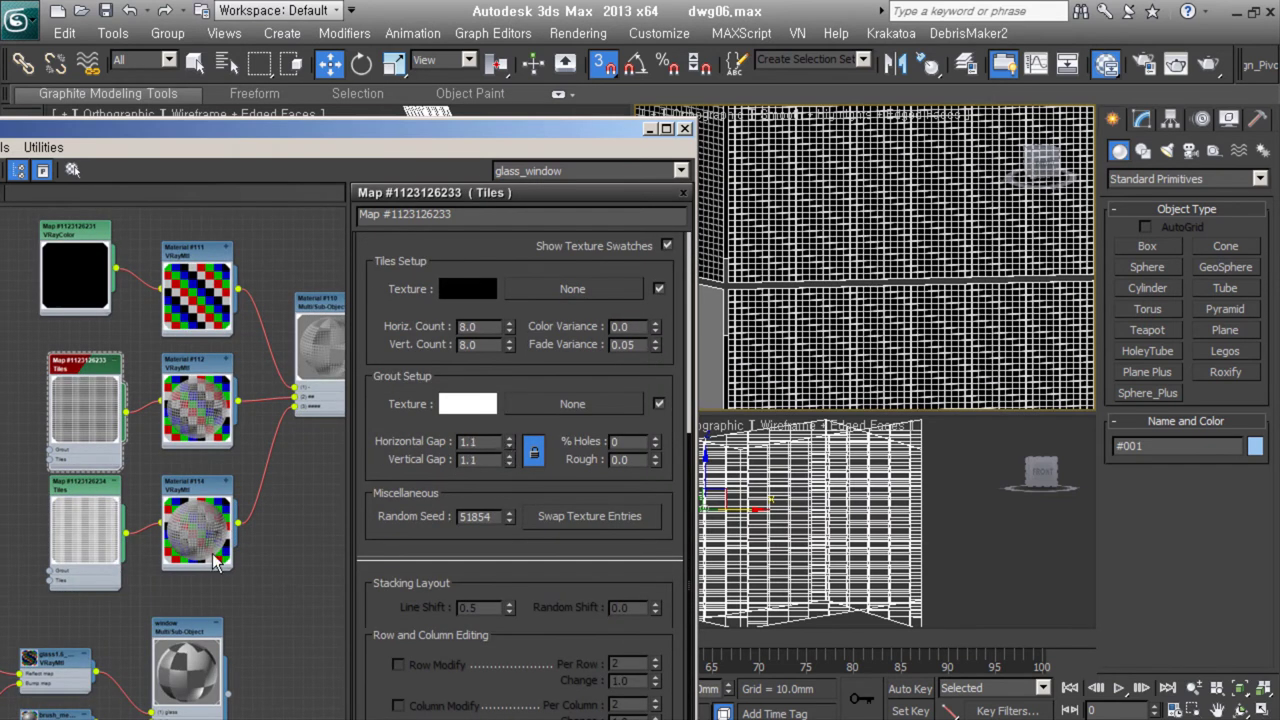
Minimize the Slate Material Editor and zoom the viewport onto the tiled building.
drag(300, 128, 490, 58)
drag(86, 108, 200, 157)
click(850, 57)
scroll(856, 286, down, 3)
scroll(856, 286, down, 5)
scroll(856, 288, up, 2)
scroll(856, 288, up, 3)
scroll(917, 286, up, 3)
Select floor Object002, inspect it at polygon level, then exit polygon editing.
click(1142, 119)
key(4)
scroll(1185, 550, down, 3)
scroll(891, 333, down, 3)
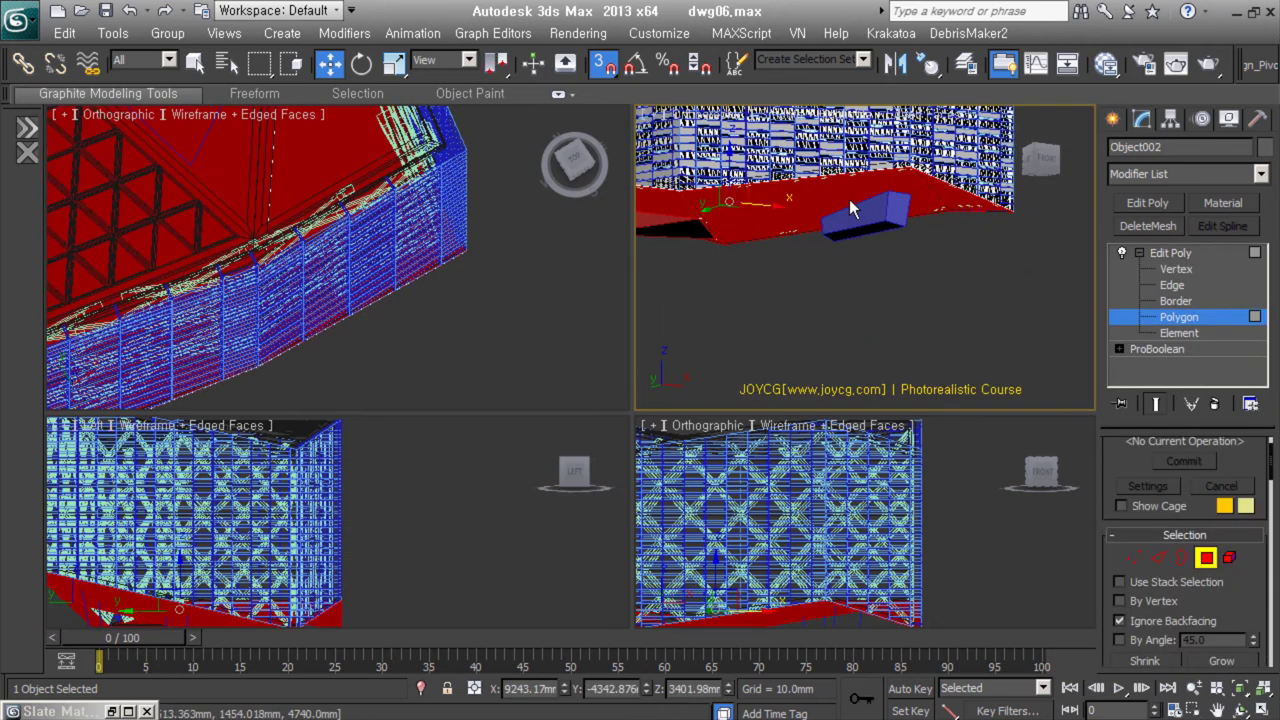
alt+middle_drag(891, 333, 886, 167)
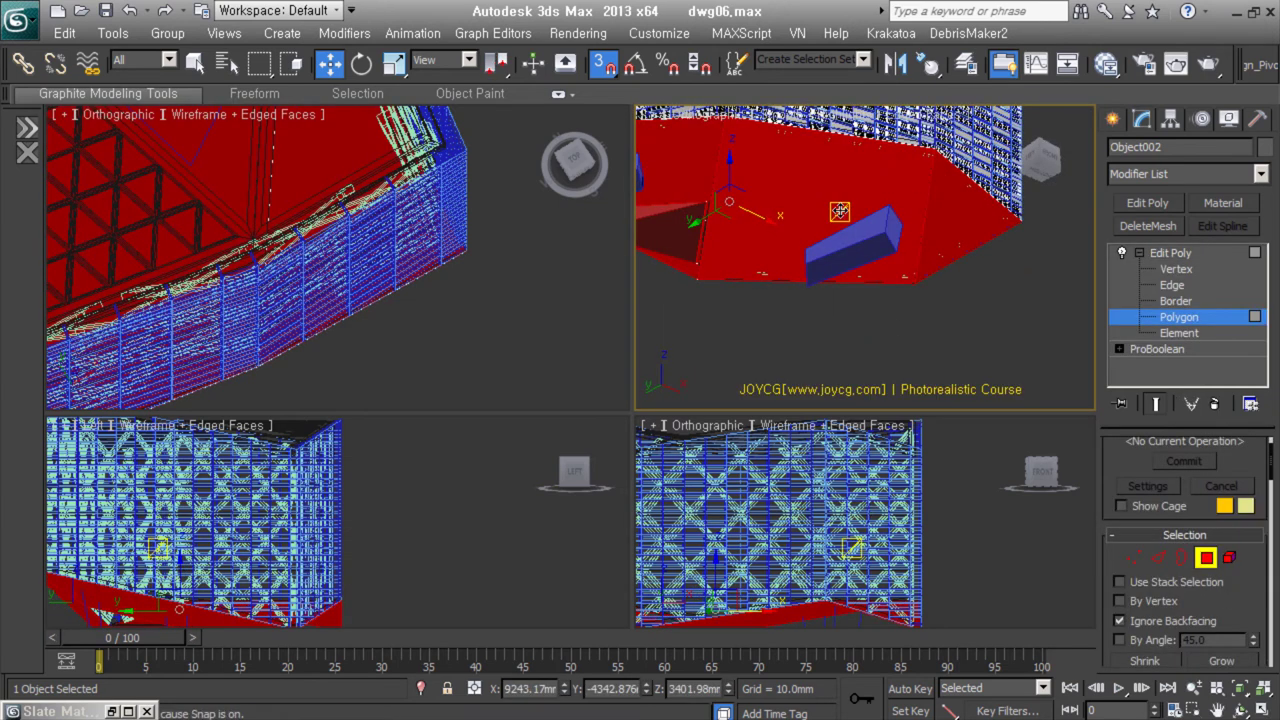
scroll(1095, 299, down, 5)
key(4)
alt+middle_drag(977, 343, 828, 255)
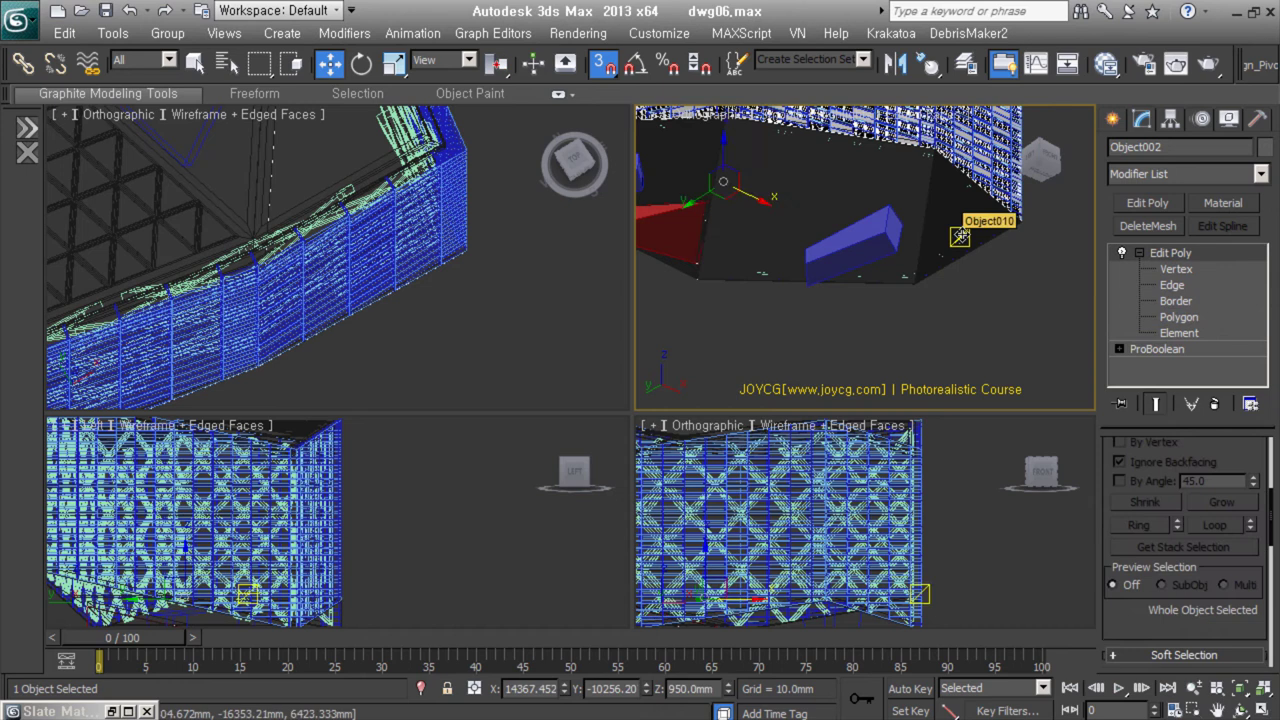
Turn off snapping and hide the building Object010, leaving a shaded view.
key(s)
click(828, 255)
key(z)
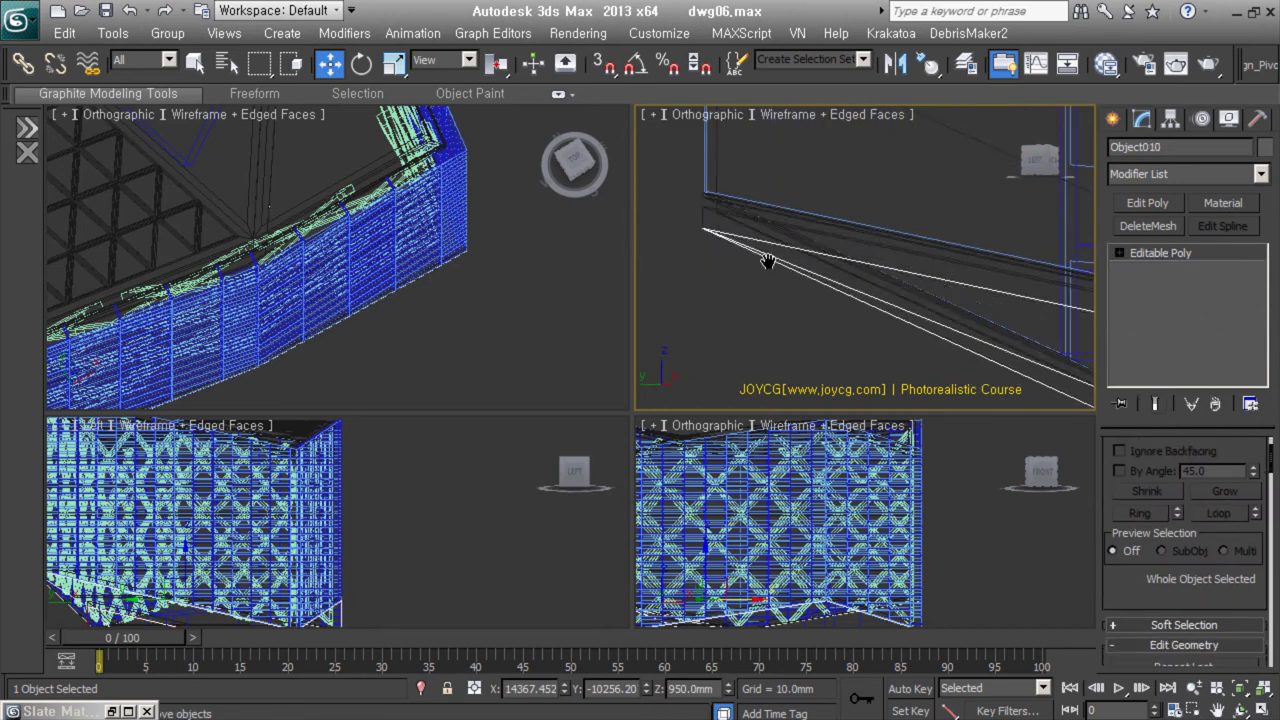
key(Delete)
key(F3)
On Line005, select the open border and chamfer it by 150 mm.
mouse_move(871, 314)
alt+middle_down()
mouse_move(884, 341)
mouse_move(827, 311)
mouse_move(870, 330)
alt+middle_up()
scroll(884, 343, up, 5)
click(1119, 253)
click(1159, 317)
mouse_move(720, 343)
alt+middle_down()
mouse_move(884, 346)
mouse_move(798, 290)
mouse_move(854, 337)
alt+middle_up()
key(F3)
click(798, 290)
click(920, 330)
key(ctrl+shift+c)
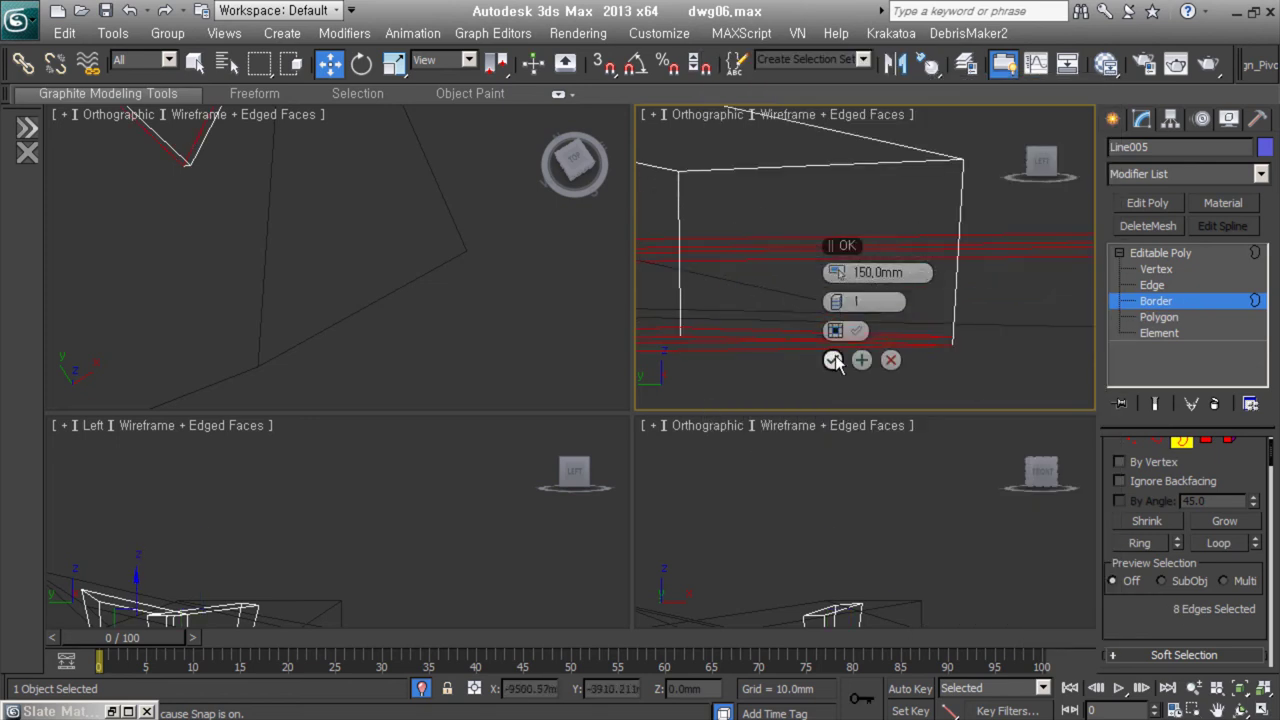
click(832, 360)
Extrude the selected soffit panel polygons and orbit to inspect the result.
key(4)
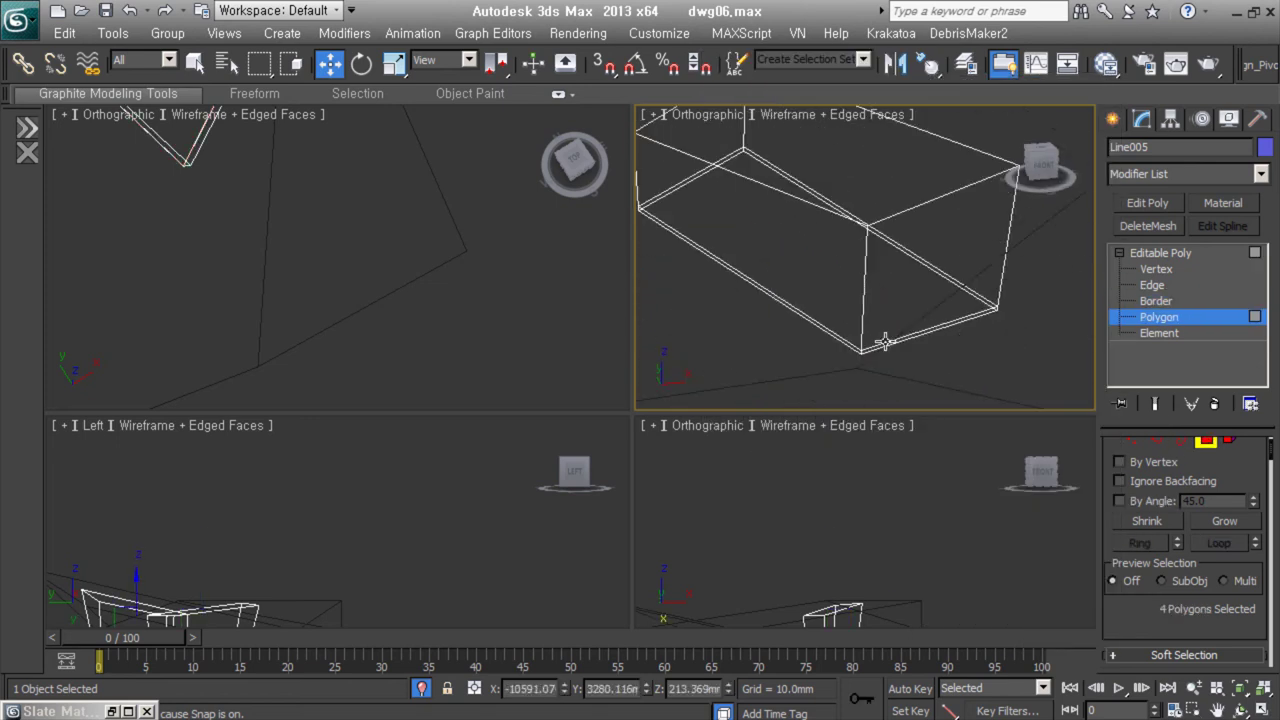
right_click(706, 340)
click(628, 358)
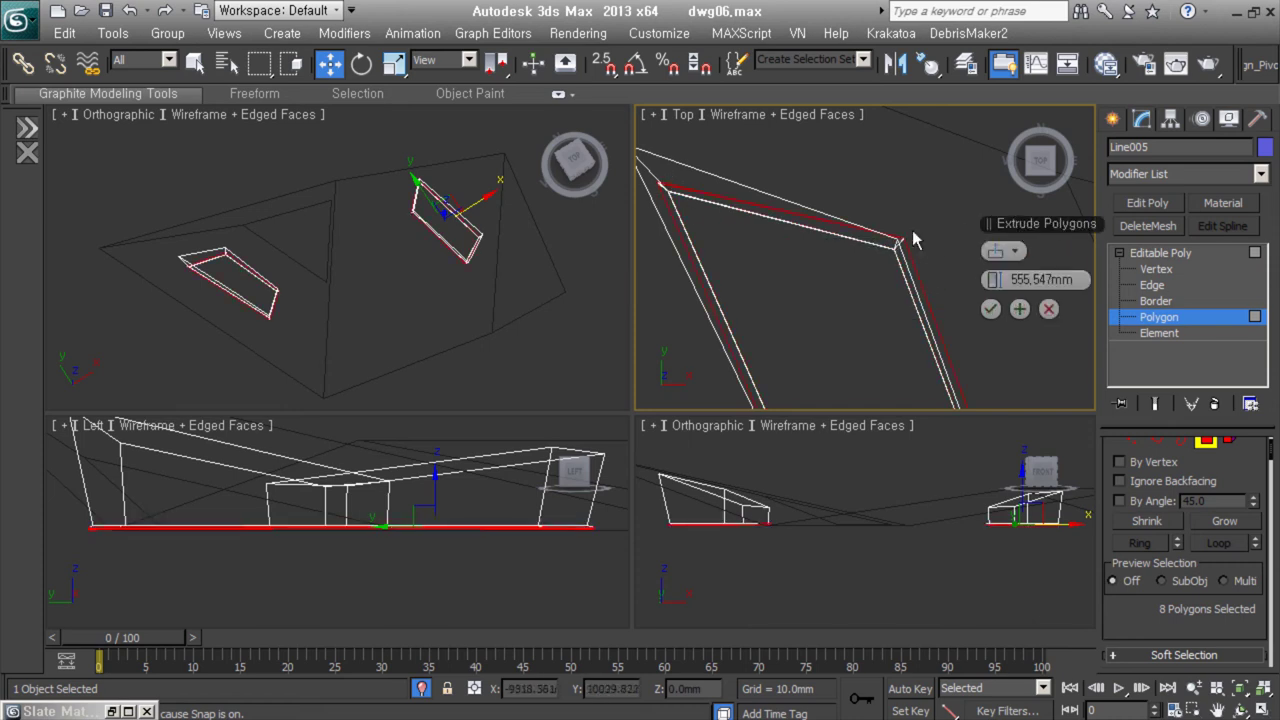
scroll(865, 227, down, 3)
alt+middle_drag(894, 249, 948, 363)
click(948, 363)
Try a shell thickness of 0 on slab Object011, then undo the change.
click(948, 343)
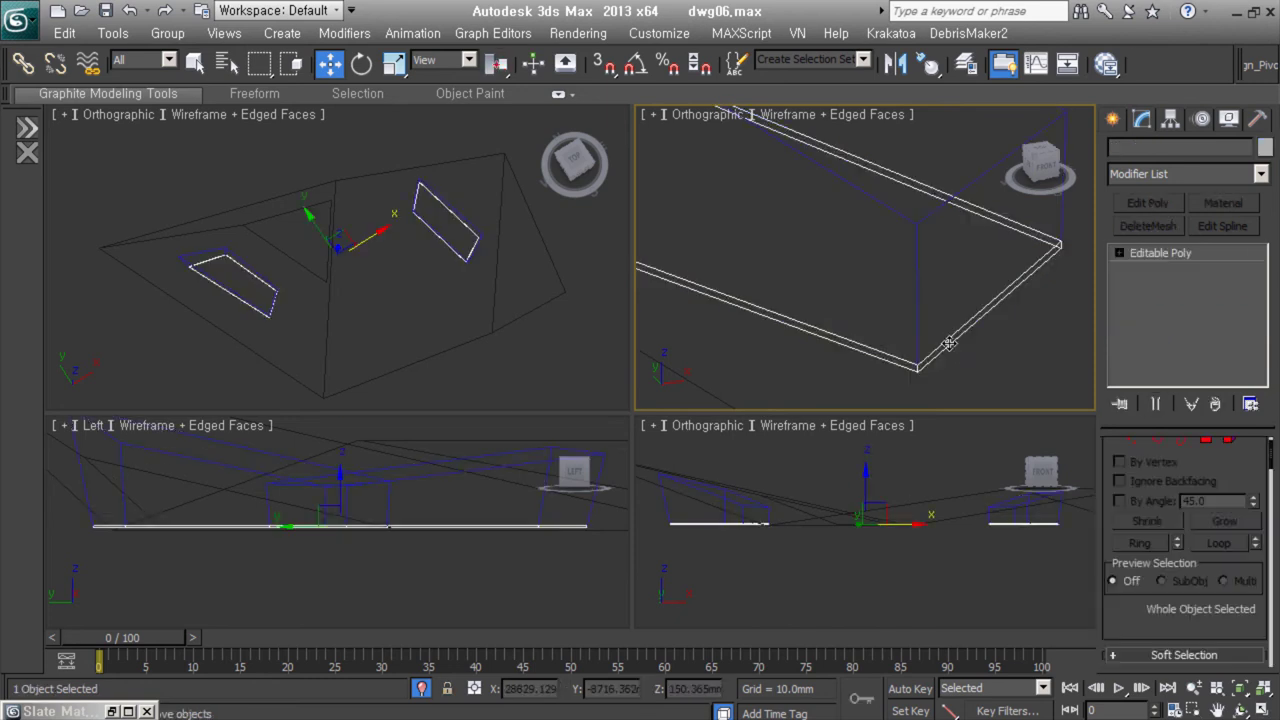
double_click(1238, 476)
text(0)
key(Return)
scroll(1190, 520, down, 3)
key(t)
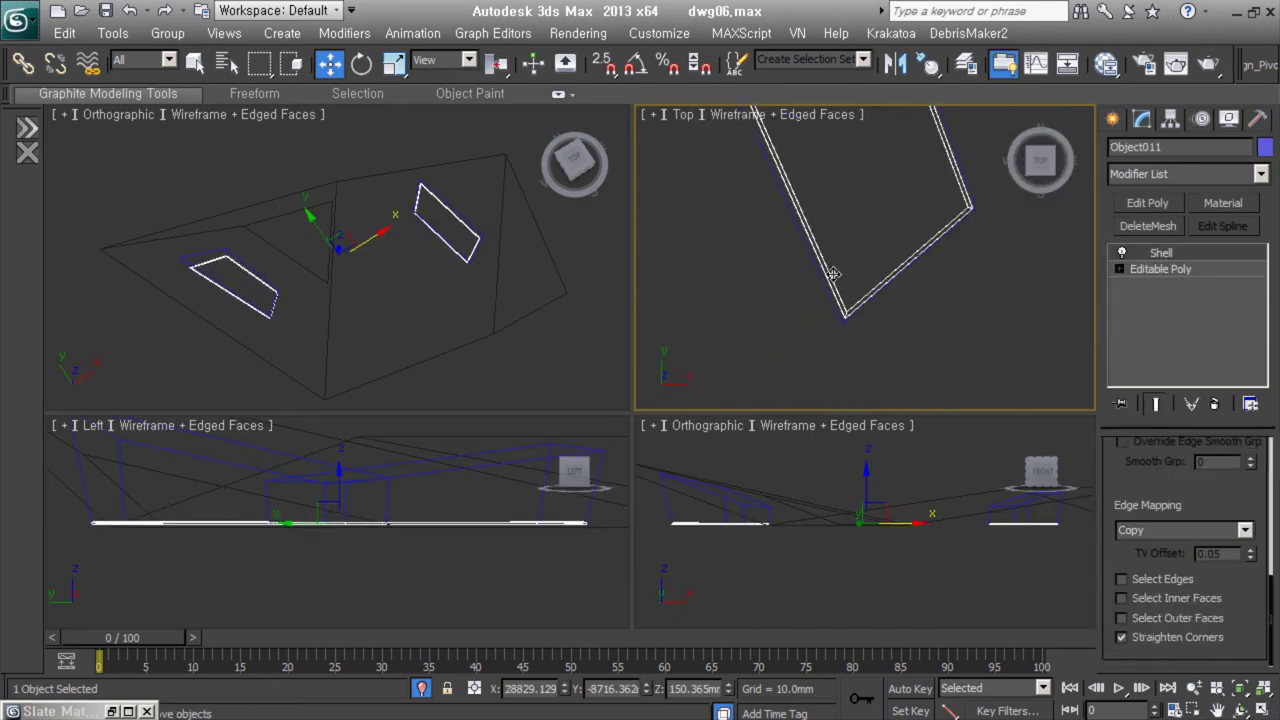
key(ctrl+z)
key(ctrl+z)
key(ctrl+z)
key(shift+z)
Select two corner edges and then polygons of the slab, switching to shaded view.
key(shift+z)
key(shift+z)
key(2)
key(shift+z)
key(shift+z)
click(796, 342)
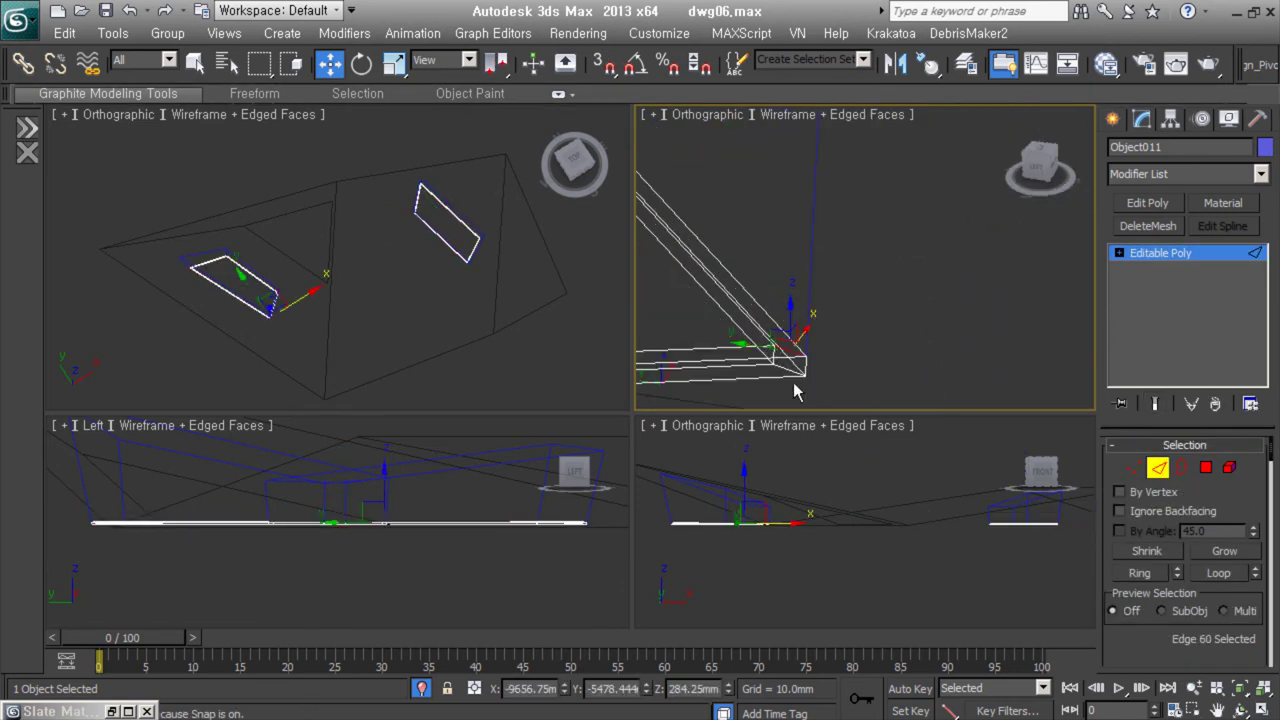
key(4)
key(shift+z)
click(975, 303)
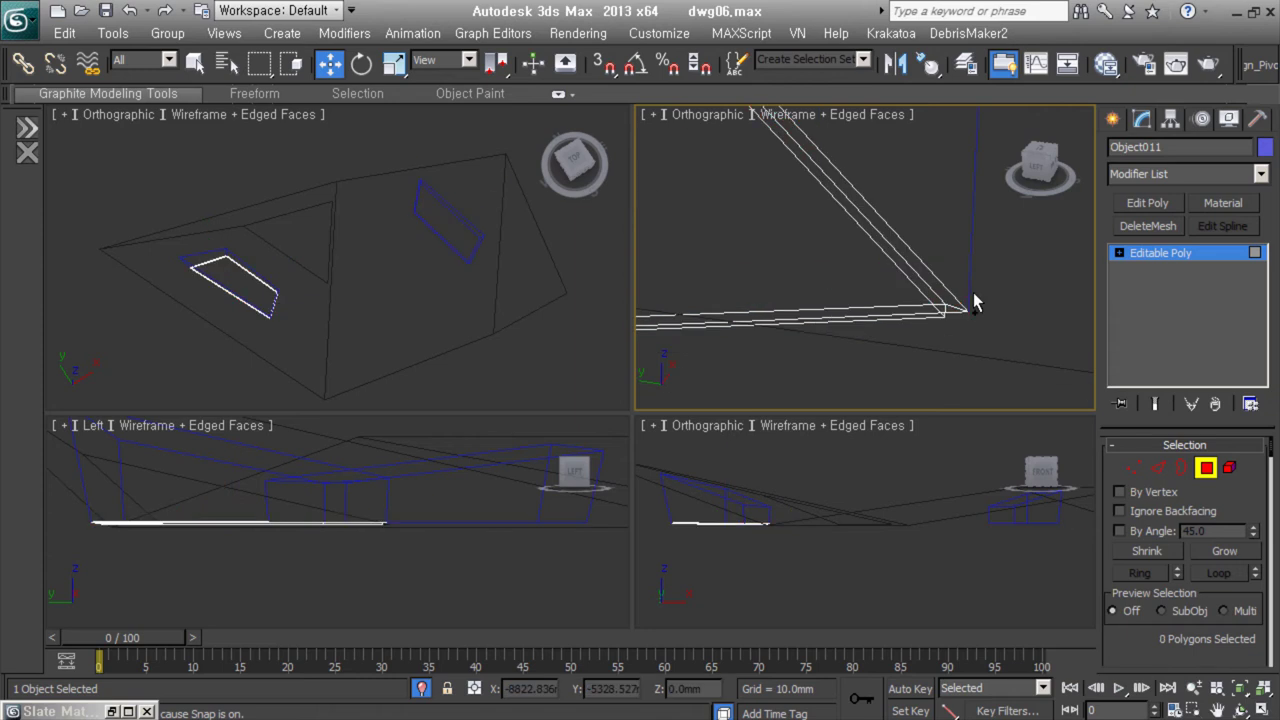
click(957, 330)
key(F3)
key(4)
key(shift+z)
key(shift+z)
Review the selected panel polygons in wireframe and shaded views, then leave sub-object level.
key(shift+z)
key(shift+z)
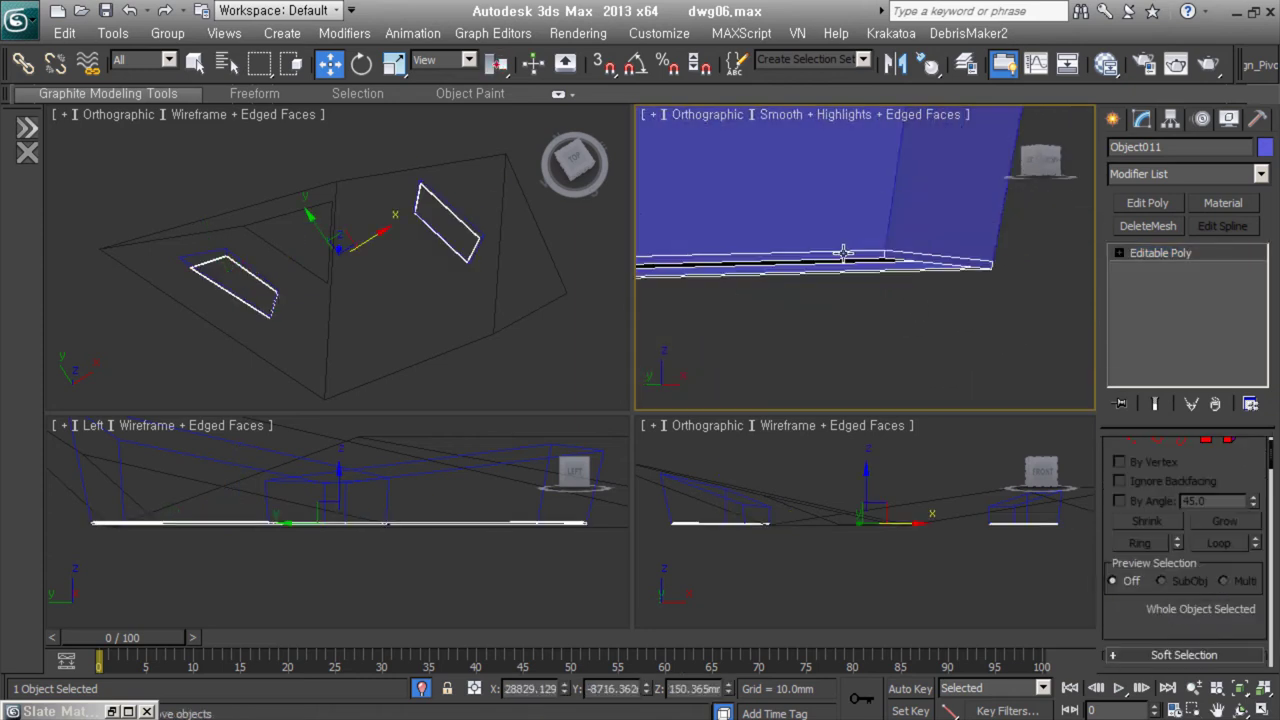
key(4)
key(shift+z)
key(shift+z)
key(shift+z)
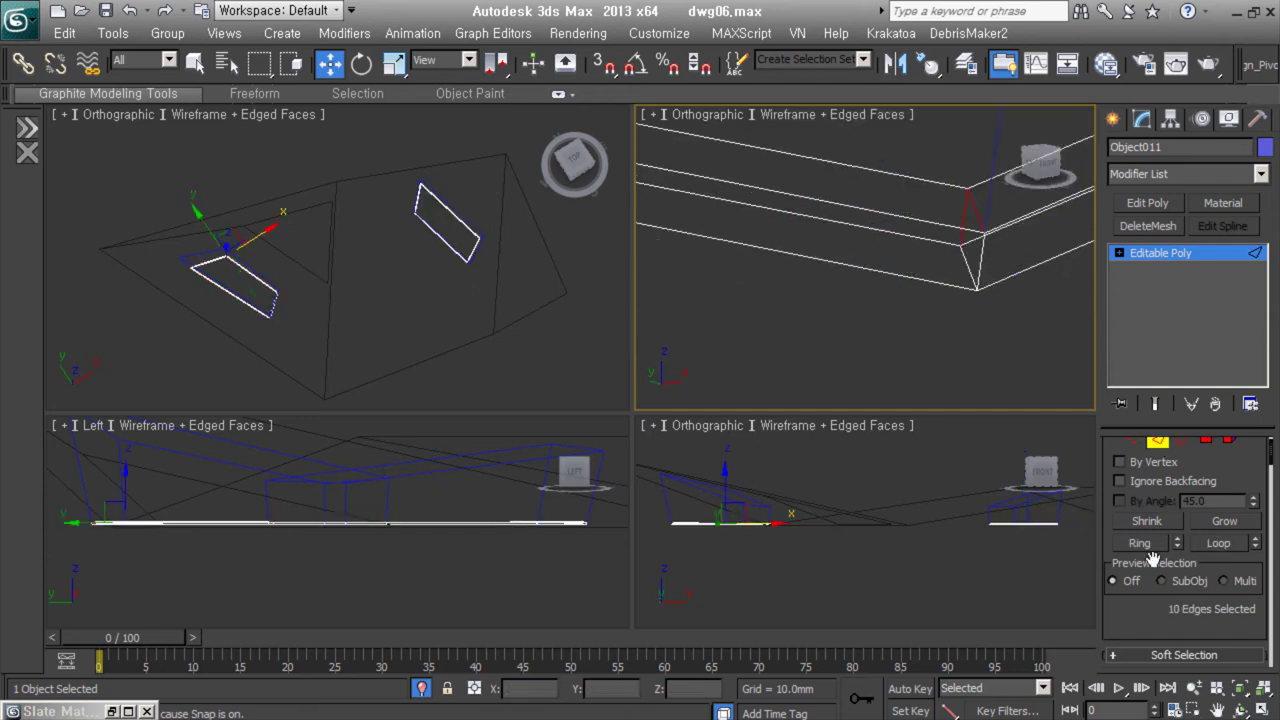
key(shift+z)
key(shift+z)
key(shift+z)
key(F3)
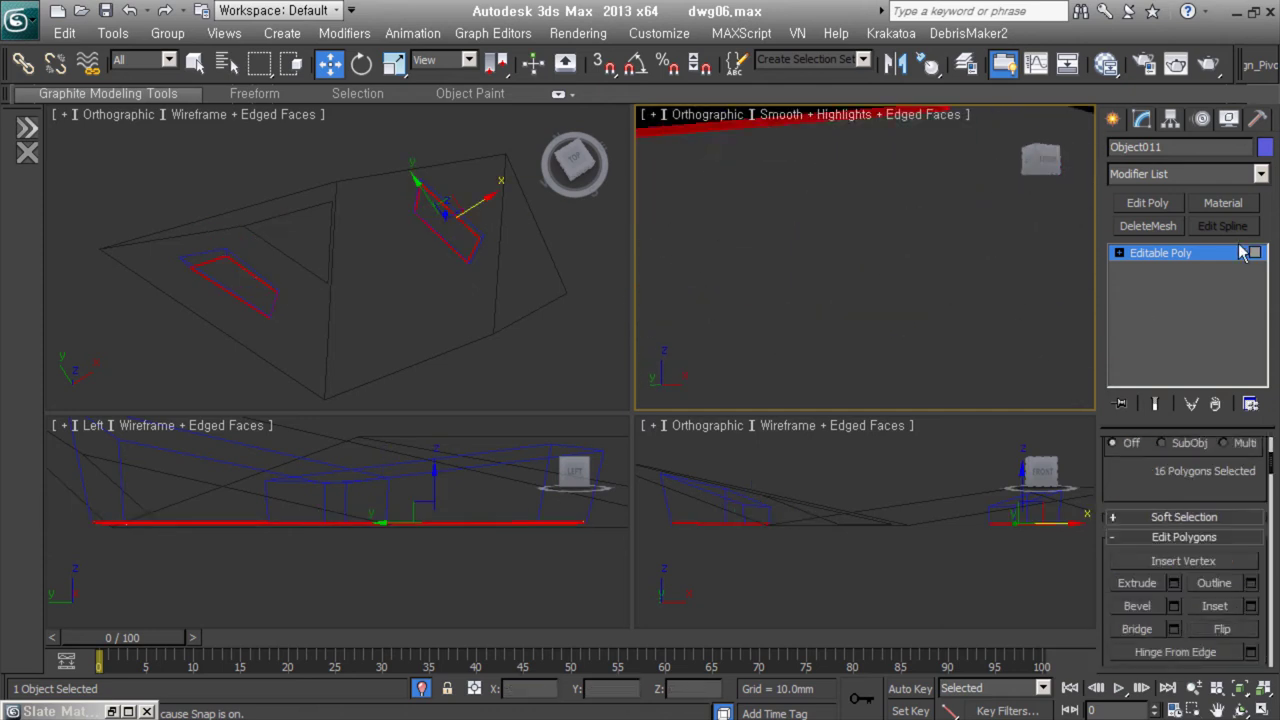
key(shift+z)
key(4)
key(shift+z)
key(shift+z)
key(shift+z)
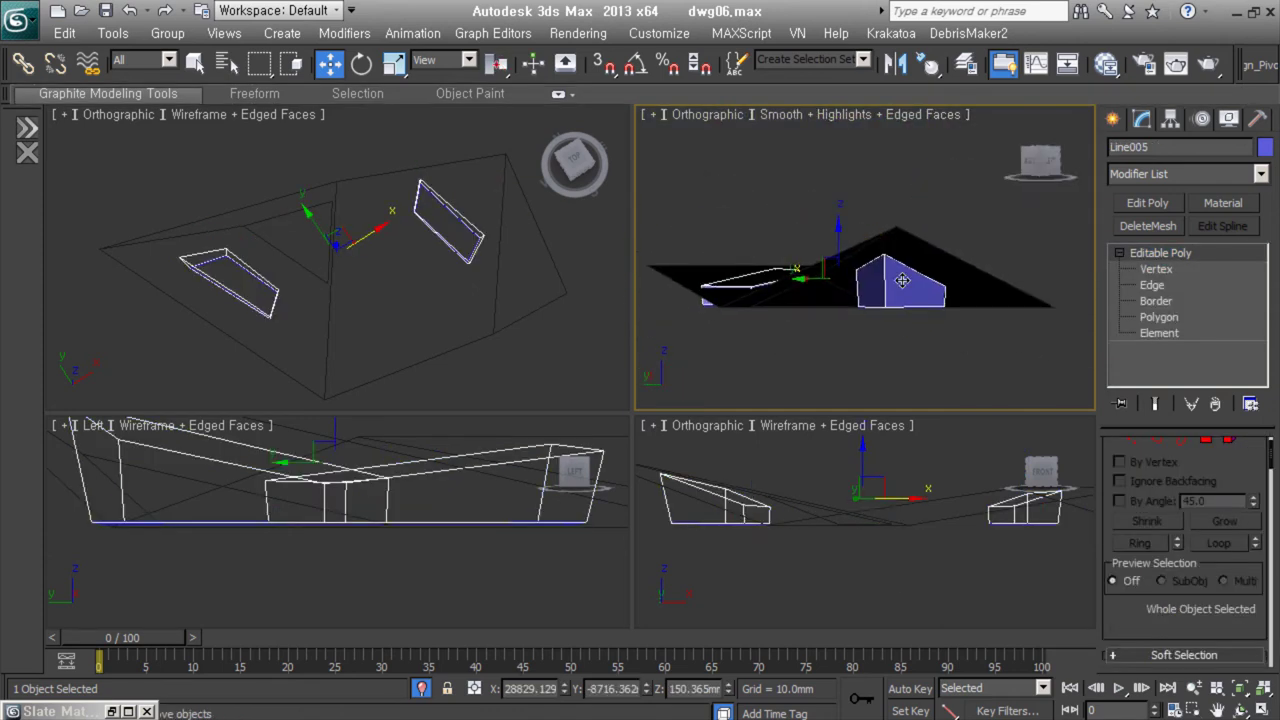
key(alt+Tab)
Page through the reference photos of The Crystal building, then close the viewer.
key(Right)
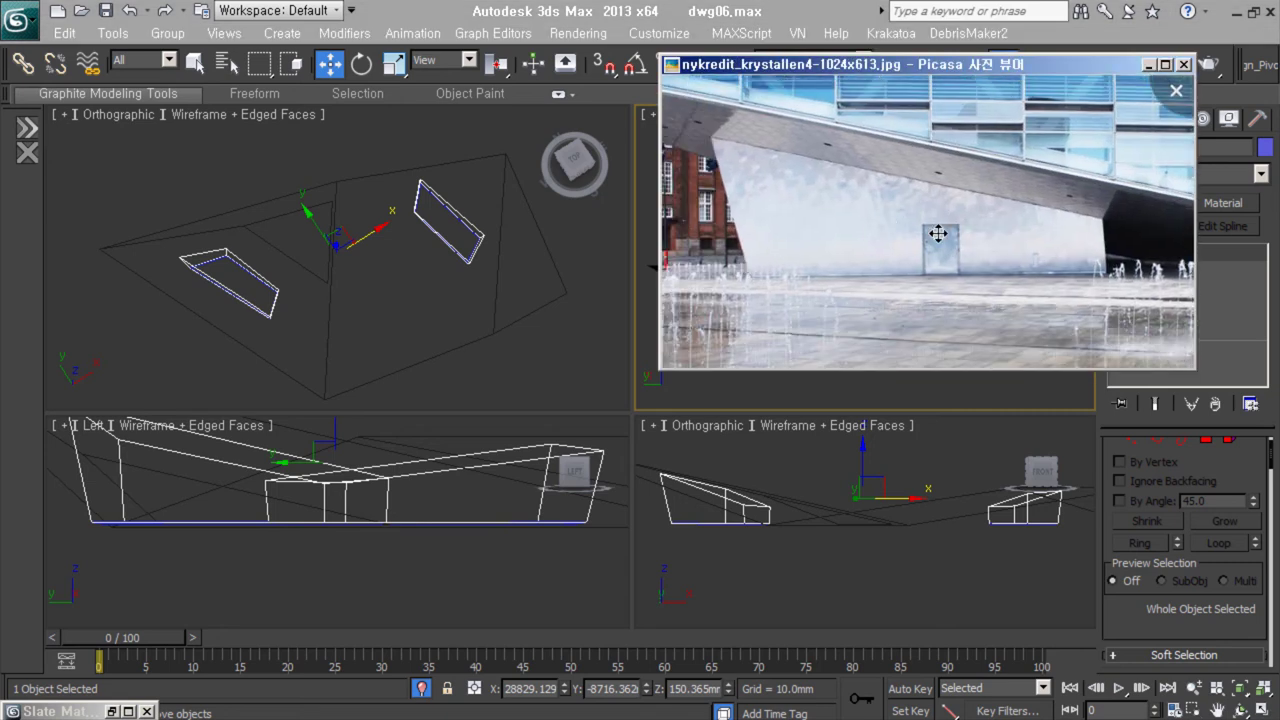
key(Right)
key(Right)
key(Right)
key(Right)
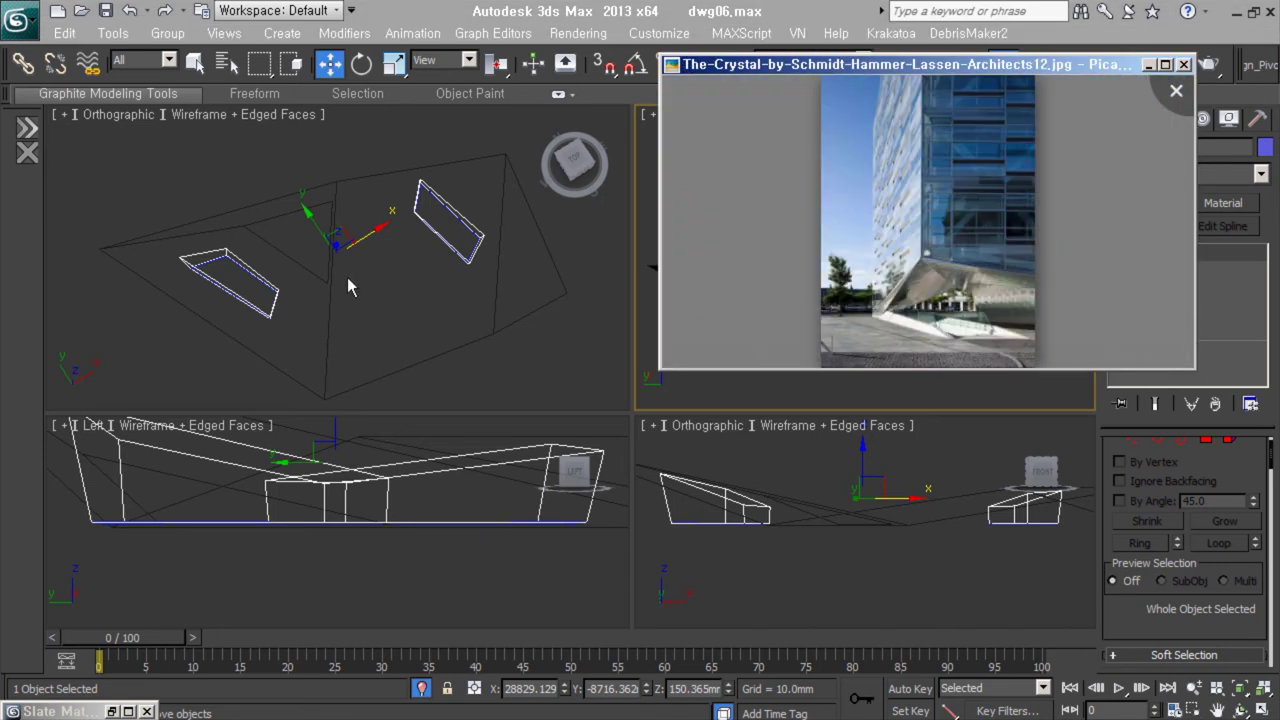
key(alt+Tab)
Detach Line005's slanted underside face as its own object, Object012.
key(4)
click(920, 306)
mouse_move(877, 306)
alt+middle_down()
mouse_move(834, 371)
mouse_move(1055, 321)
mouse_move(924, 323)
alt+middle_up()
click(924, 323)
click(880, 260)
Draw a plane in the front view and set its length and width to 50000 × 150000 mm.
key(f)
key(z)
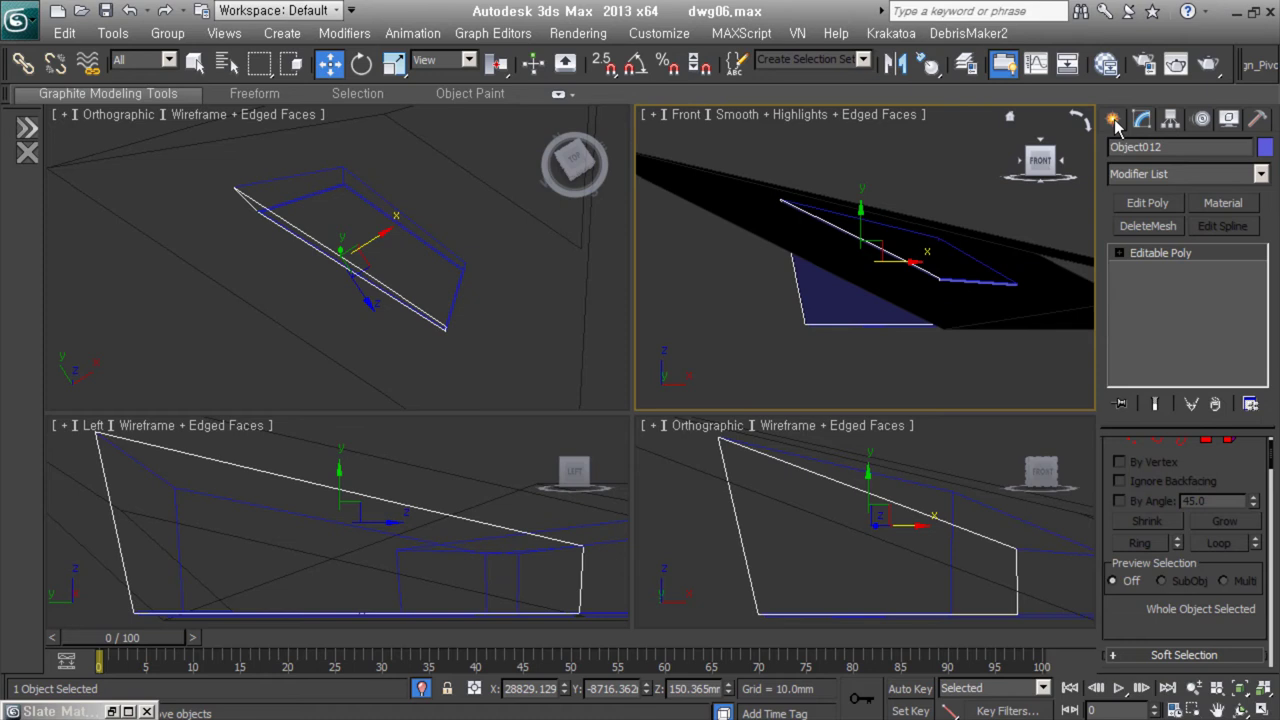
click(1113, 119)
click(1225, 330)
drag(669, 183, 1055, 323)
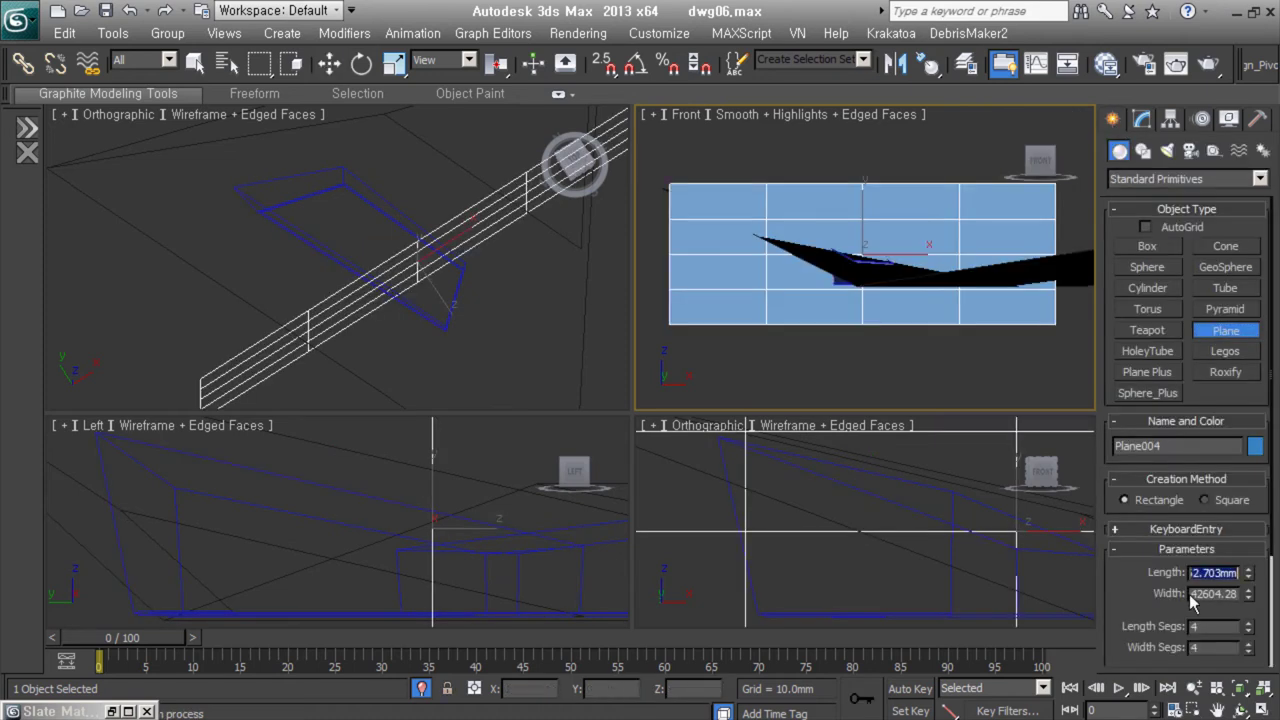
text(5000)
key(Tab)
text(15000)
key(Tab)
Give the plane 100 × 200 length and width segments.
scroll(857, 291, up, 2)
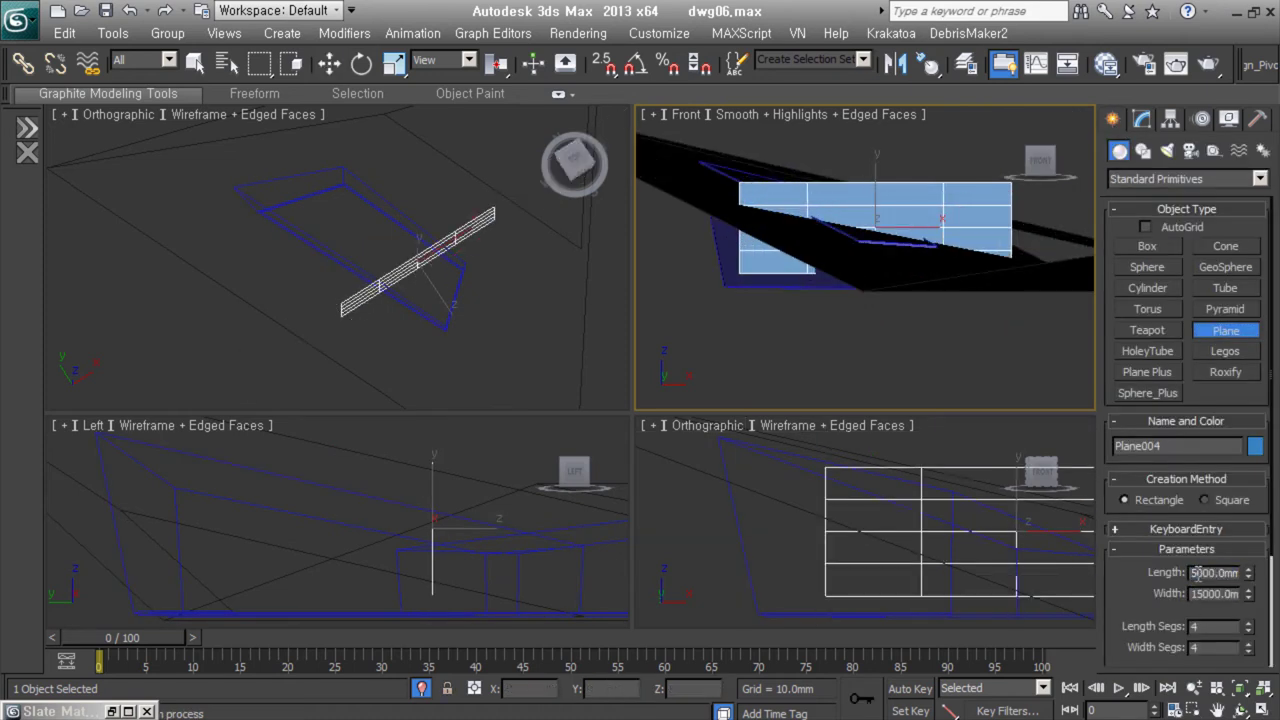
scroll(1193, 573, down, 1)
text(10)
key(Return)
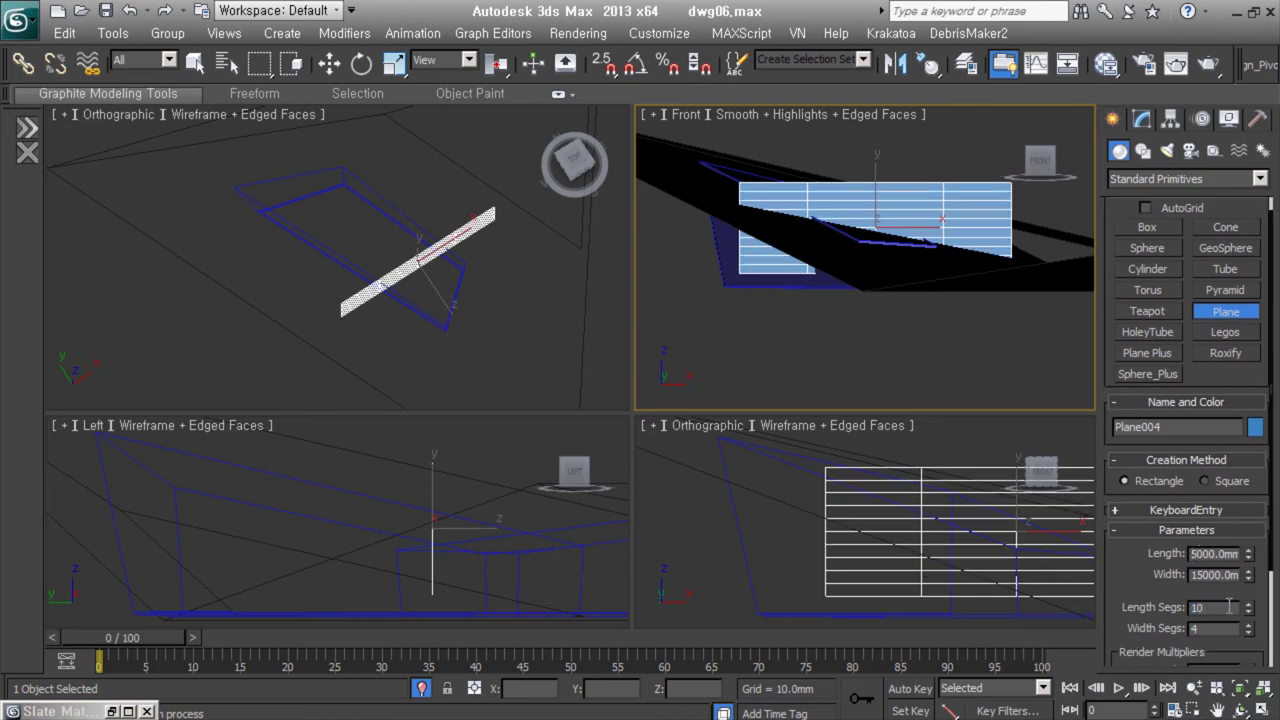
text(100)
key(Tab)
text(100)
key(Return)
Compare the plane against the reference photo and convert it to an editable poly.
mouse_move(900, 250)
alt+middle_down()
mouse_move(995, 312)
mouse_move(1175, 558)
alt+middle_up()
scroll(1167, 561, down, 3)
scroll(801, 187, up, 3)
alt+middle_drag(770, 210, 801, 187)
click(600, 712)
click(1135, 497)
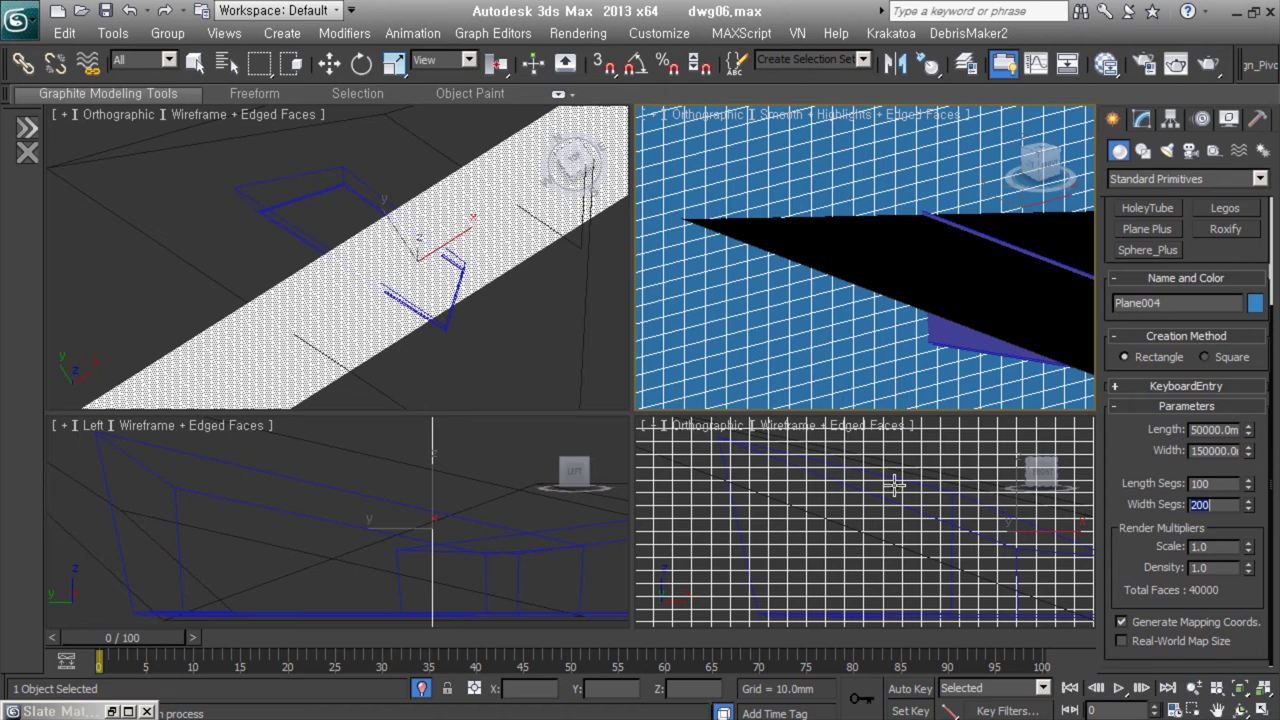
click(873, 507)
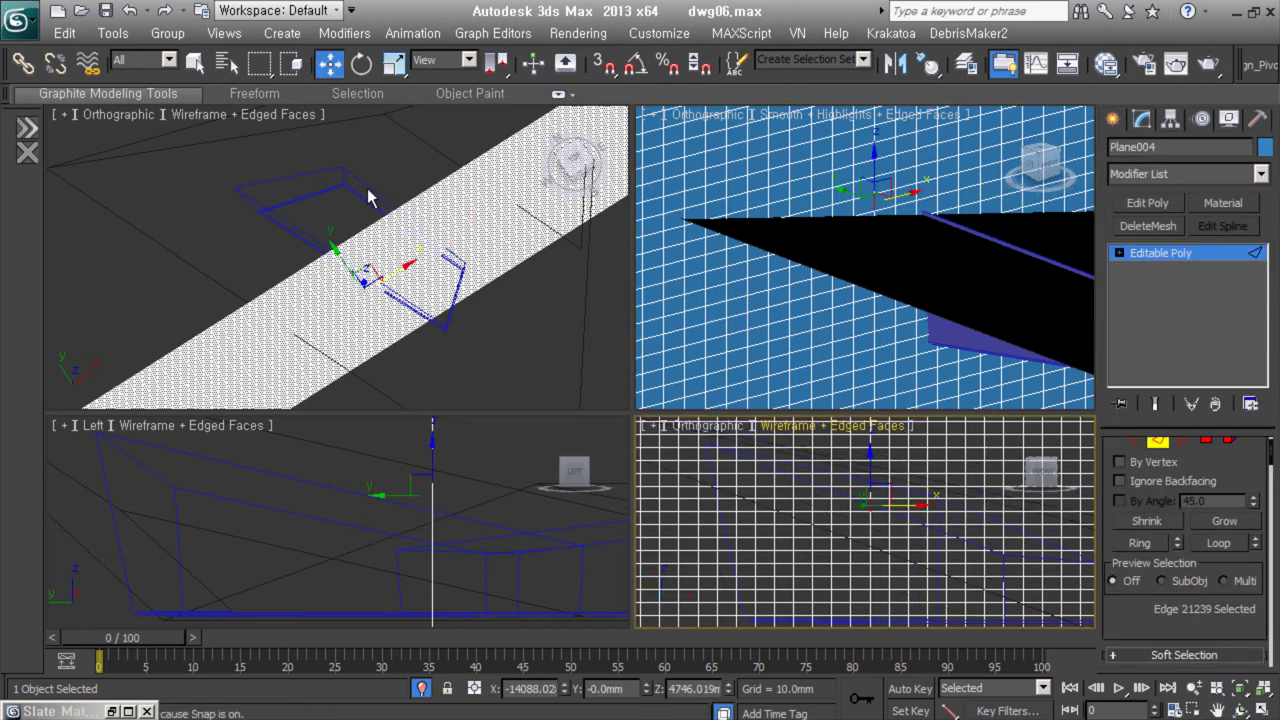
Apply the brick topology pattern to the plane from Graphite Polygon Modeling.
click(108, 93)
click(128, 178)
click(60, 302)
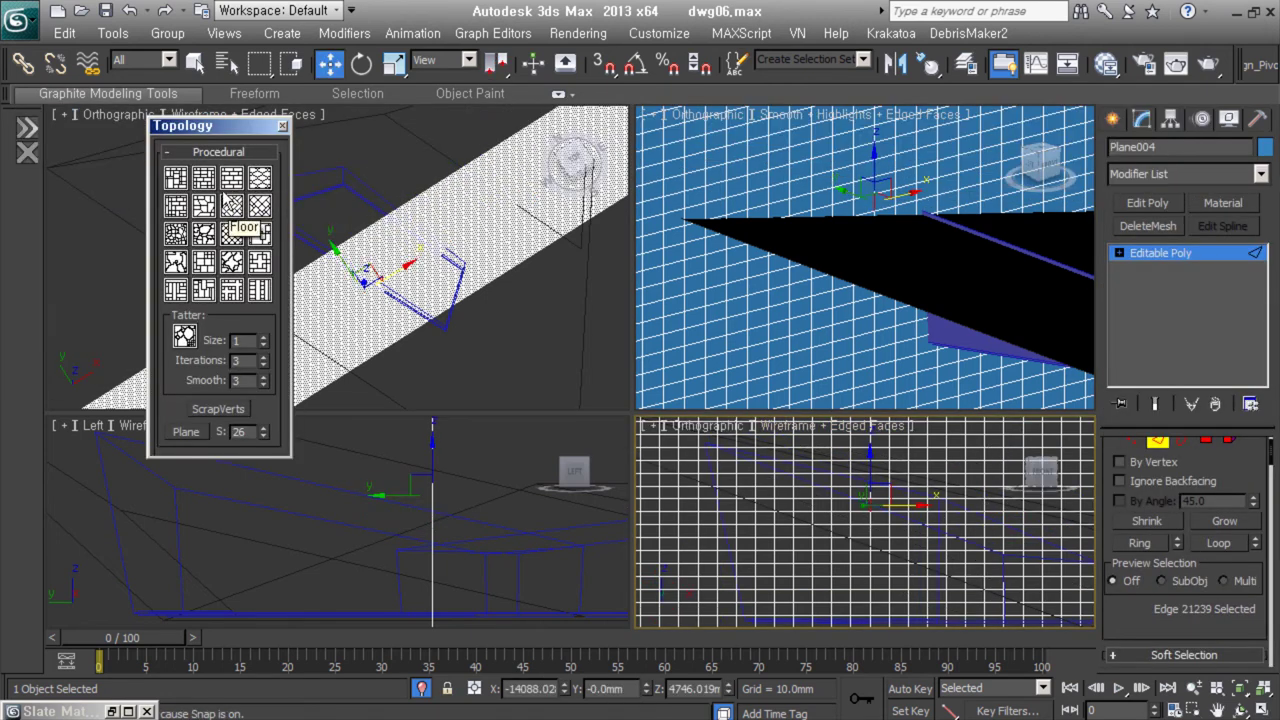
click(231, 206)
key(F3)
alt+middle_drag(908, 534, 1143, 452)
key(2)
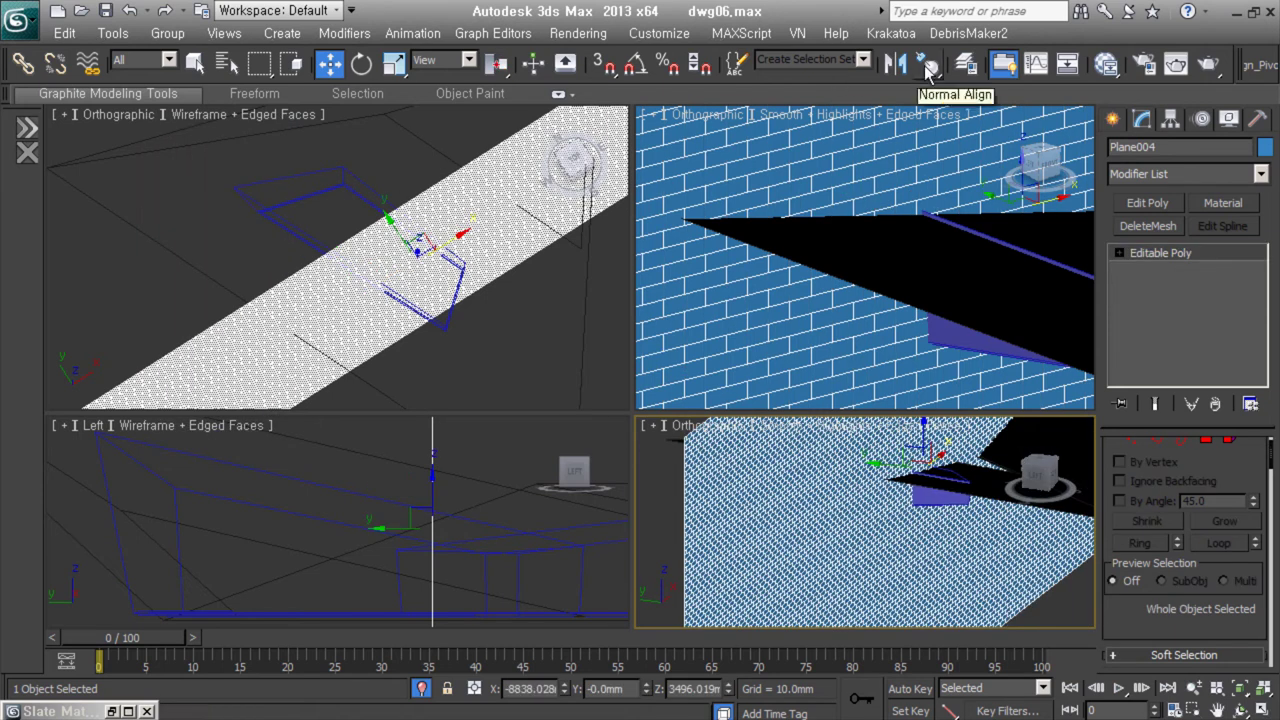
Change the plane's object colour to grey.
key(w)
click(1265, 147)
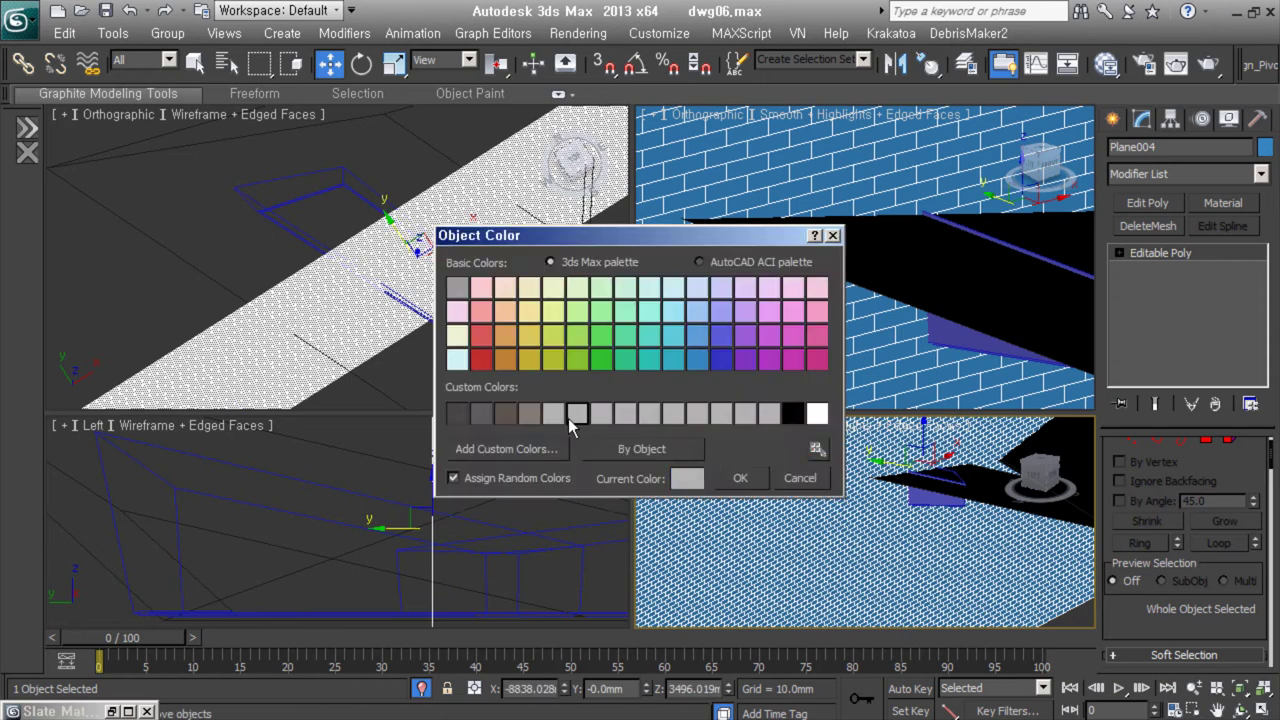
click(574, 428)
click(734, 477)
key(F4)
Normal-align the brick plane flush to the slanted underside face with Flip Normal on.
click(1008, 458)
click(842, 578)
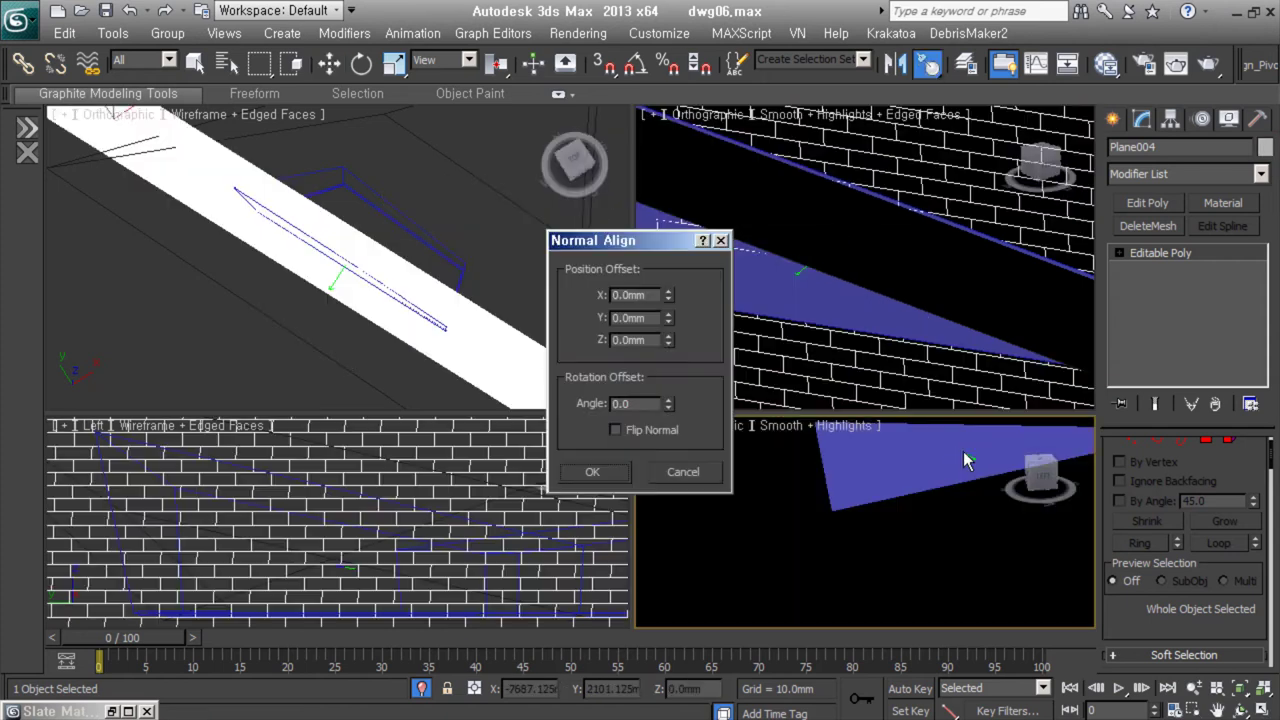
click(615, 430)
key(Return)
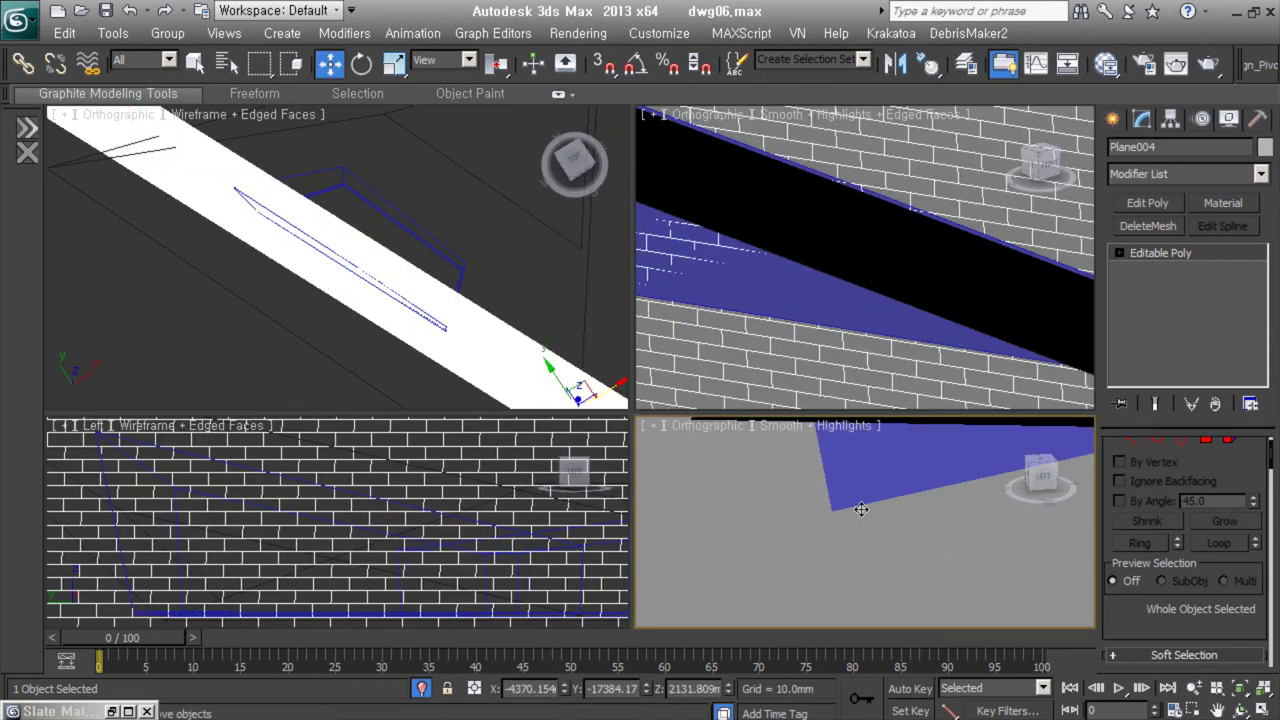
shift+drag(903, 503, 910, 506)
key(Return)
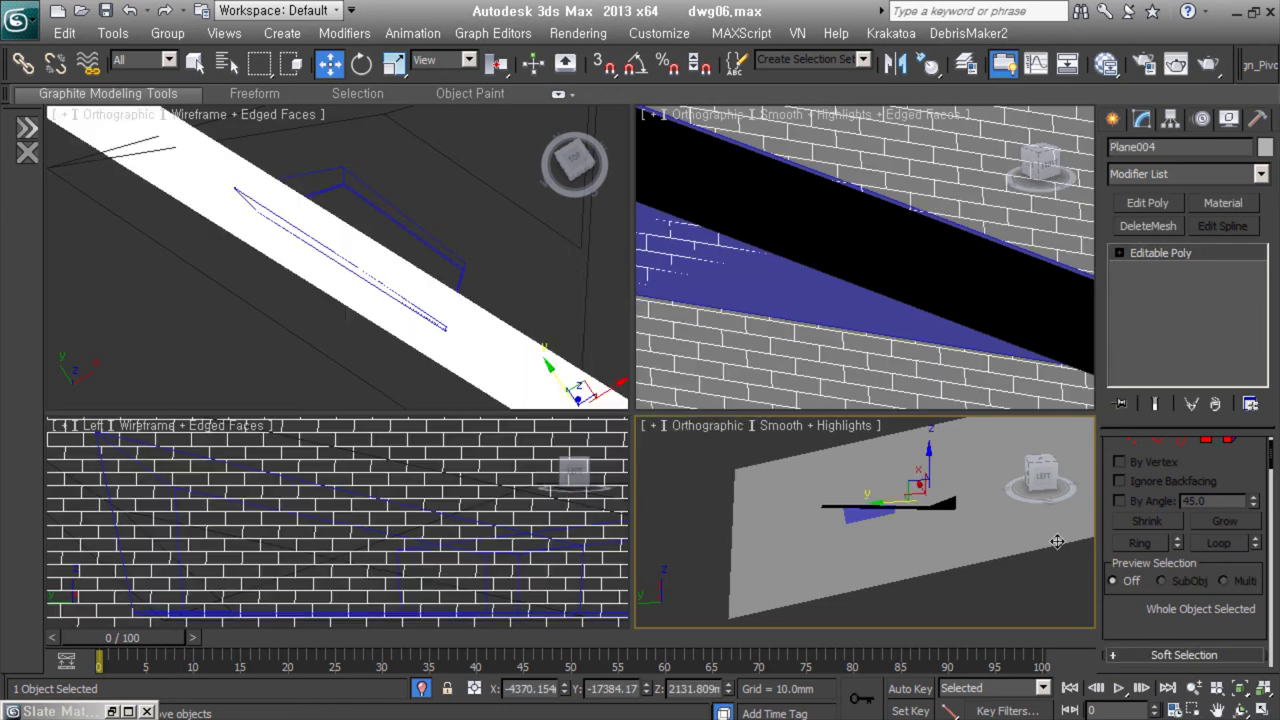
alt+middle_drag(929, 551, 1018, 525)
Set the reference coordinate system to Local for the brick plane.
click(425, 130)
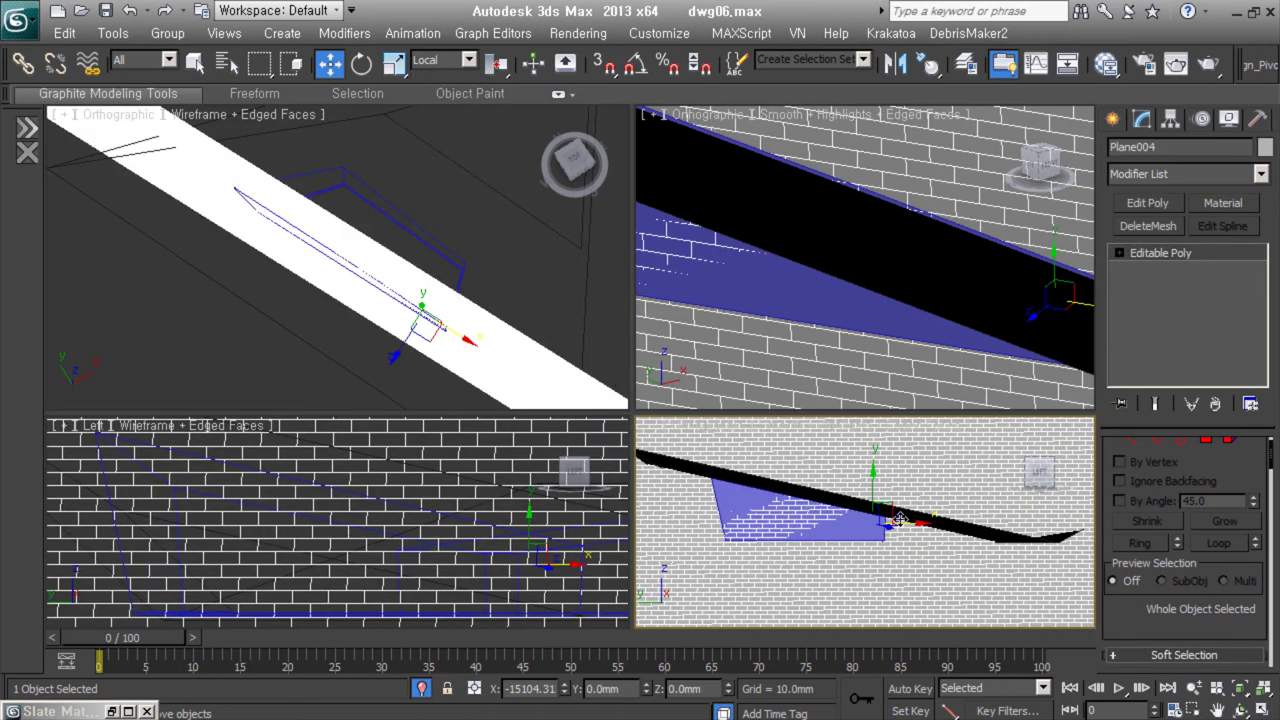
scroll(787, 566, up, 5)
key(a)
key(e)
click(445, 59)
click(430, 138)
Rotate the brick plane about -74.5° around its local Z to follow the slope.
key(s)
mouse_move(830, 532)
mouse_down()
mouse_move(1010, 580)
mouse_move(940, 527)
mouse_up()
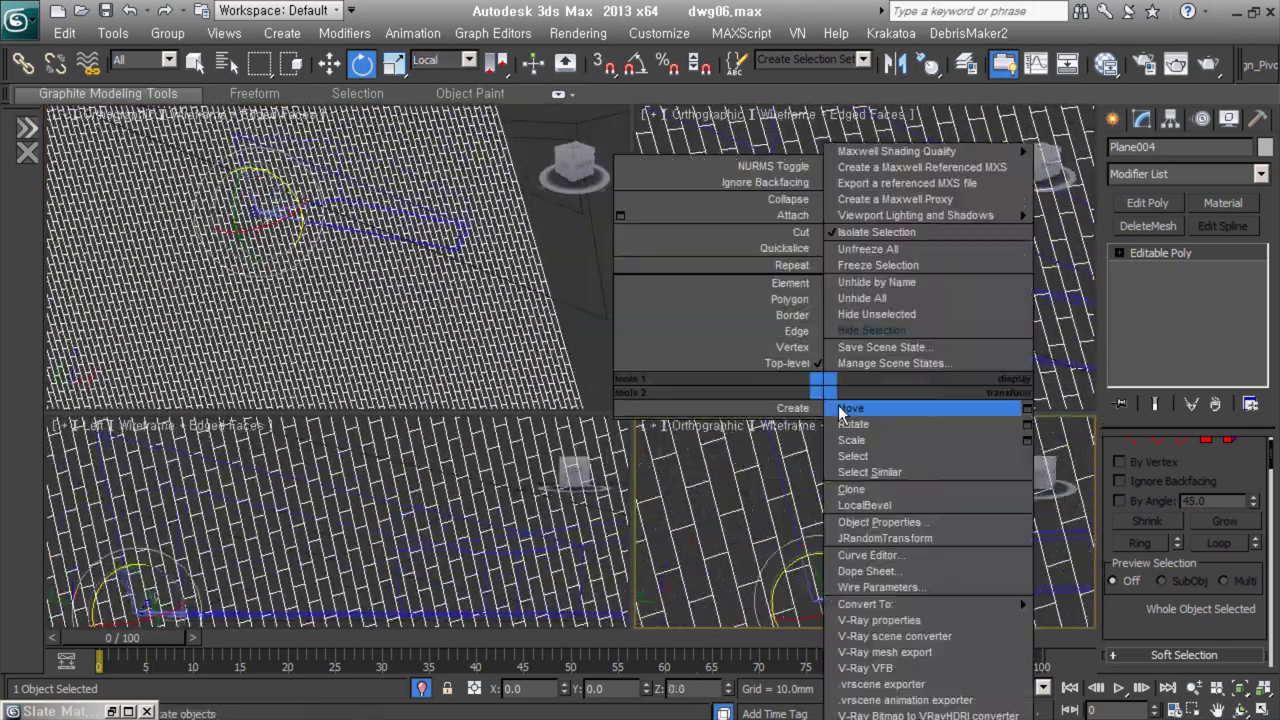
key(w)
scroll(830, 528, up, 3)
scroll(814, 523, up, 3)
scroll(840, 540, up, 3)
key(a)
key(e)
drag(727, 688, 731, 690)
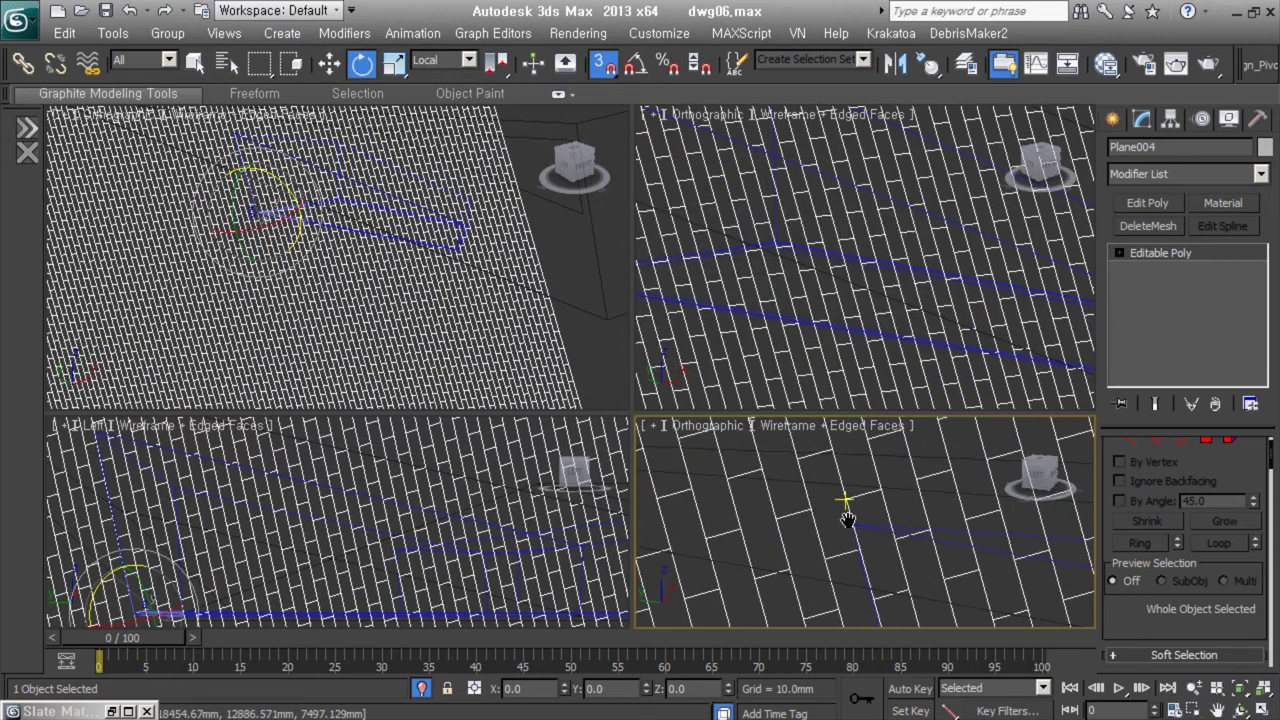
click(729, 685)
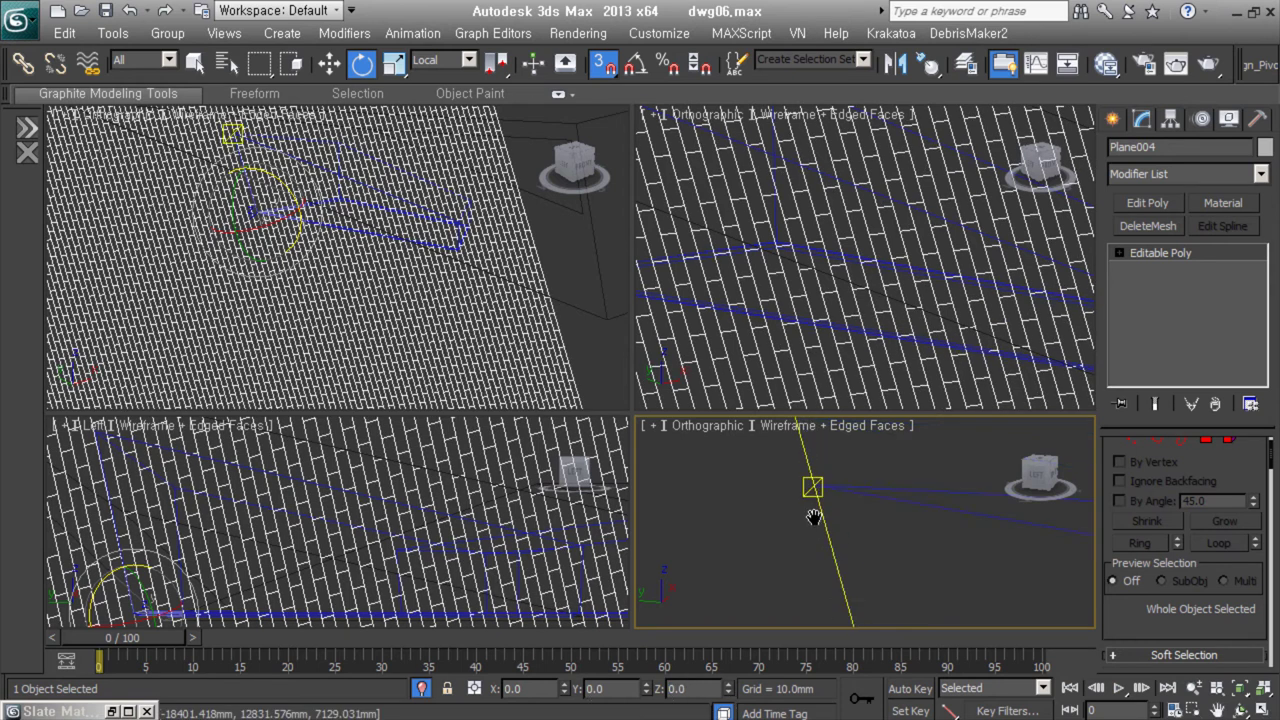
Select all the plane's edges and create a brick line shape from them.
key(w)
key(z)
key(ctrl+a)
scroll(1188, 560, down, 5)
click(1188, 571)
click(594, 394)
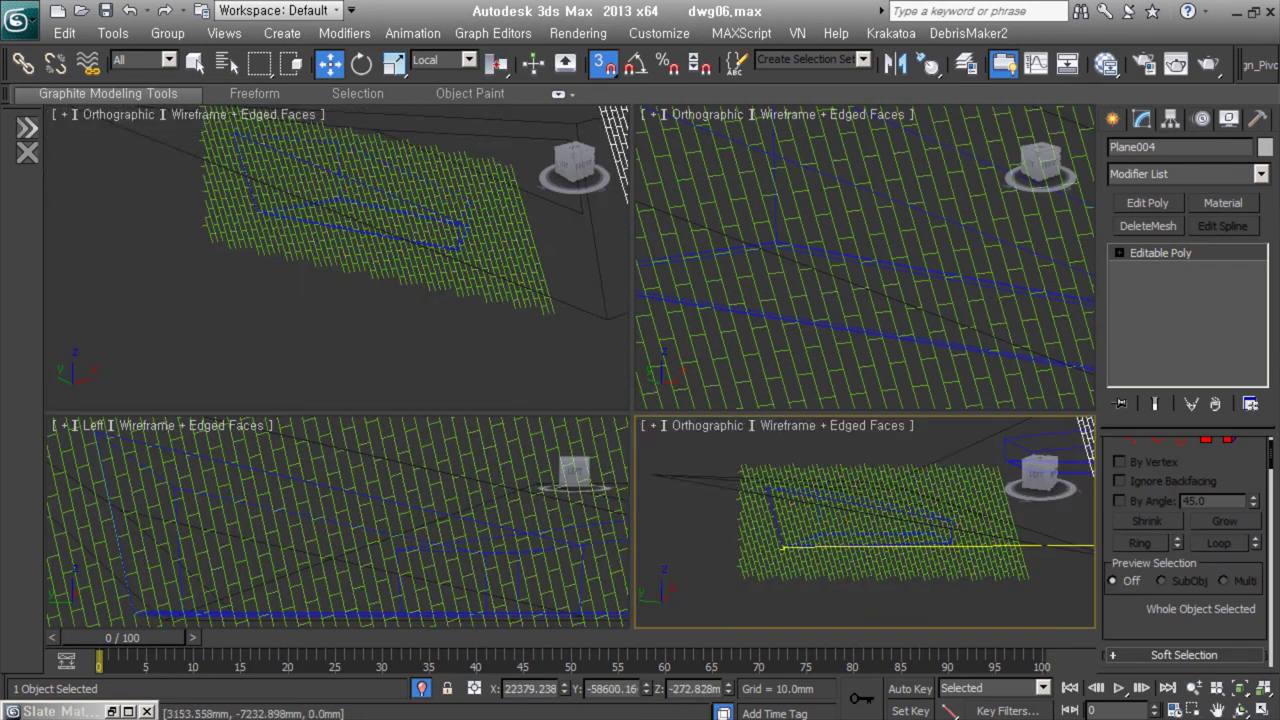
ShapeMerge the brick line shape onto the slanted soffit face Object012.
click(838, 545)
scroll(838, 545, down, 5)
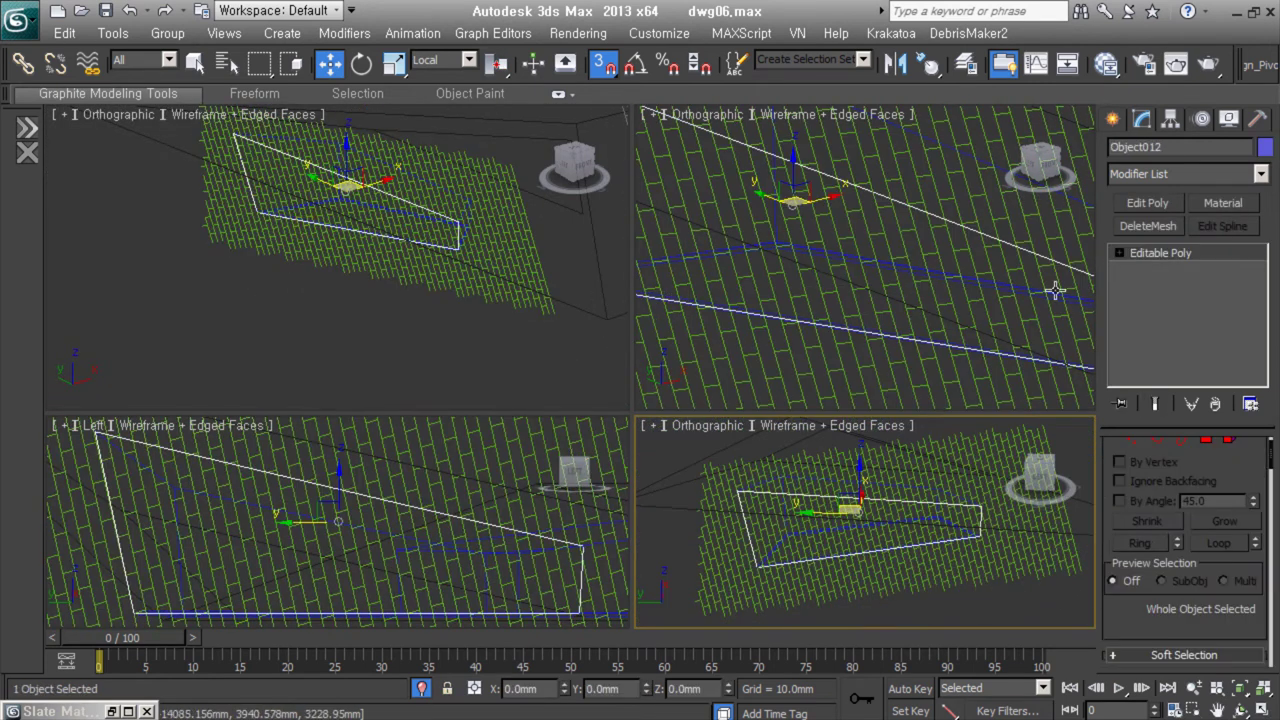
click(1113, 119)
drag(1186, 178, 1186, 218)
click(1225, 288)
click(1185, 464)
click(926, 569)
right_click(857, 520)
drag(634, 413, 512, 297)
Select all vertices of the brick-patterned soffit face.
key(1)
key(ctrl+a)
scroll(746, 580, up, 3)
scroll(746, 580, up, 3)
click(881, 575)
scroll(829, 480, down, 2)
mouse_move(829, 480)
middle_down()
mouse_move(634, 503)
mouse_move(790, 475)
middle_up()
key(ctrl+a)
Add Vertex Cleaner 1.0 by Shiva to a toolbar via Customize User Interface.
click(660, 33)
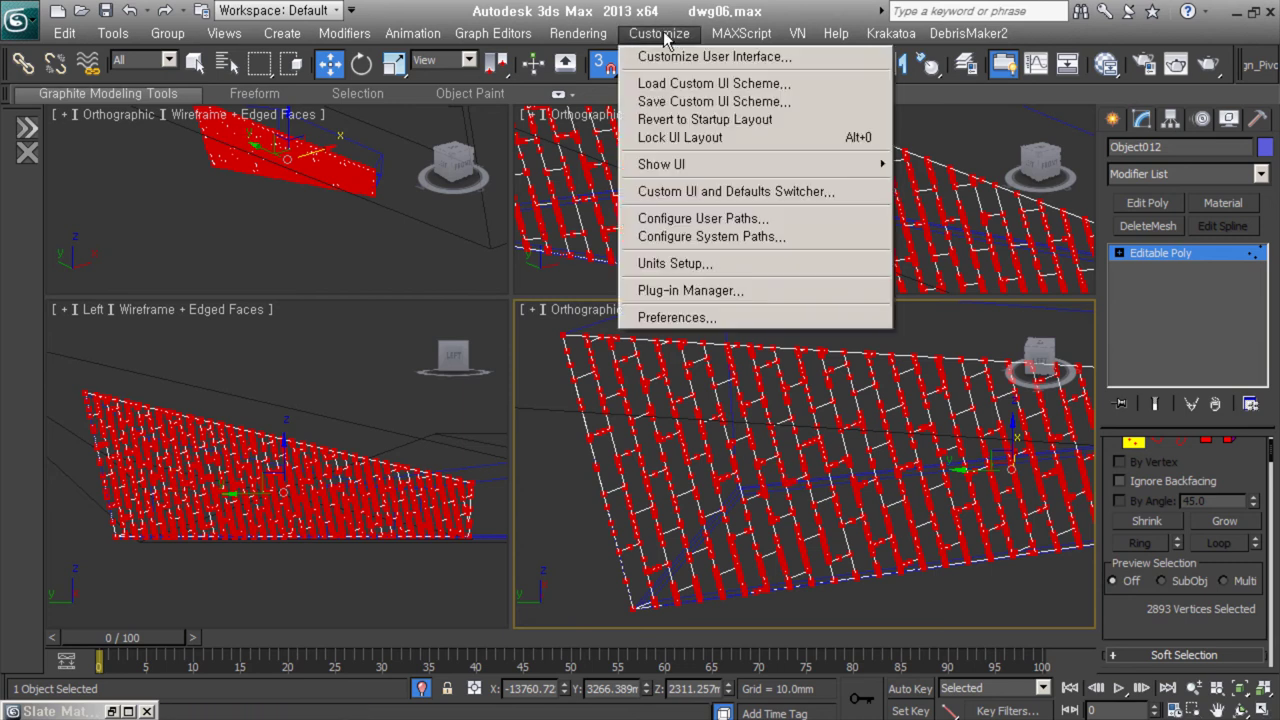
click(677, 57)
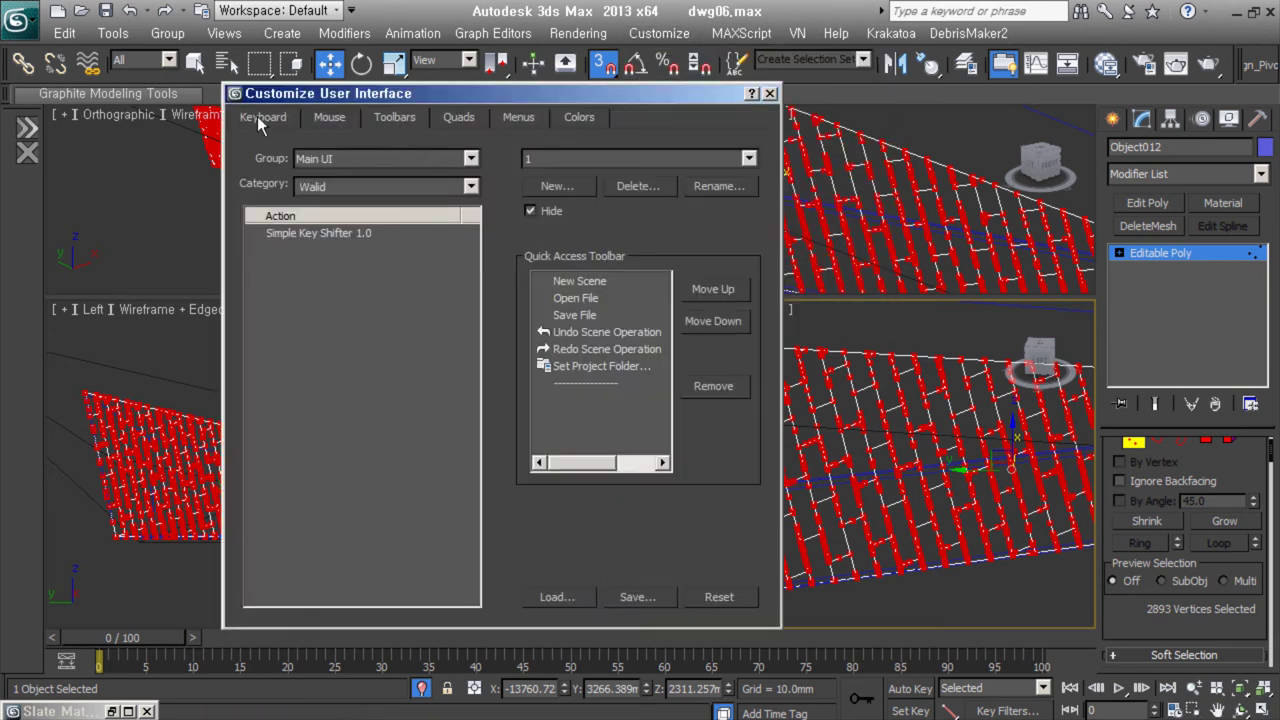
click(470, 186)
scroll(450, 330, down, 10)
scroll(476, 472, down, 1)
click(410, 465)
click(330, 233)
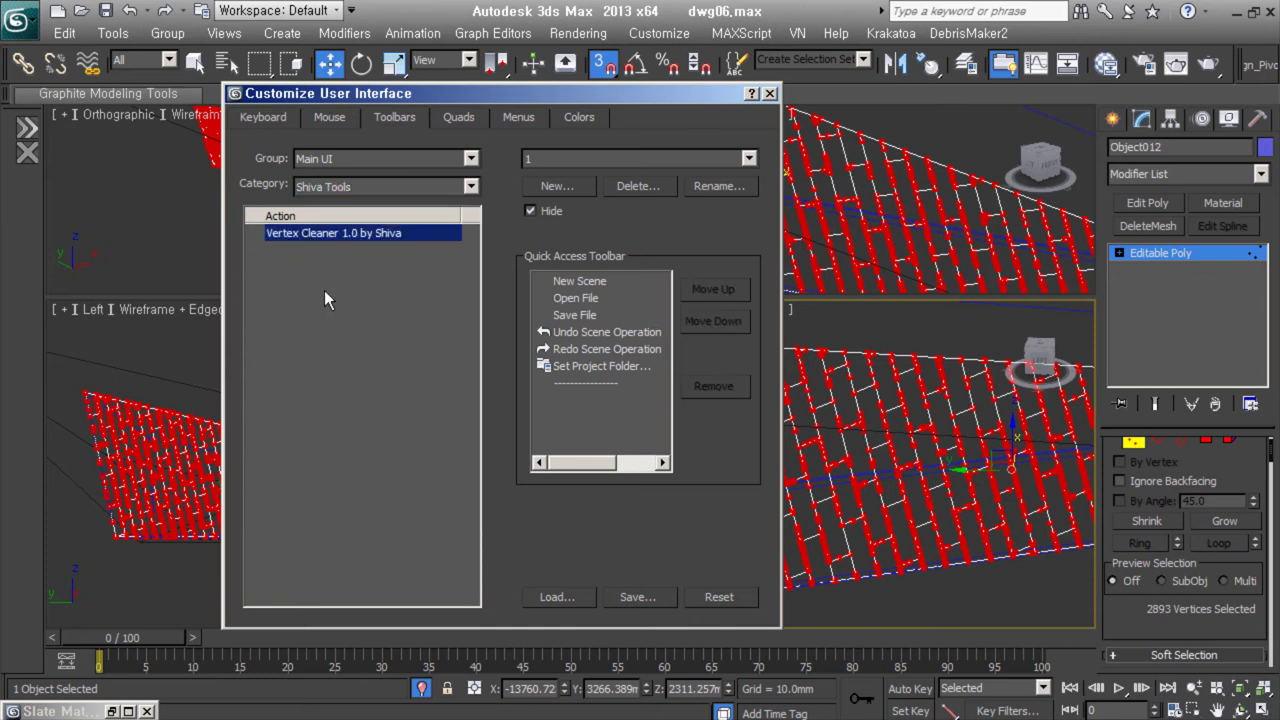
right_click(1040, 78)
click(562, 195)
right_click(842, 77)
click(870, 426)
Run Vertex Cleaner at a 10.0 threshold and orbit to inspect the clean brick panels.
click(81, 268)
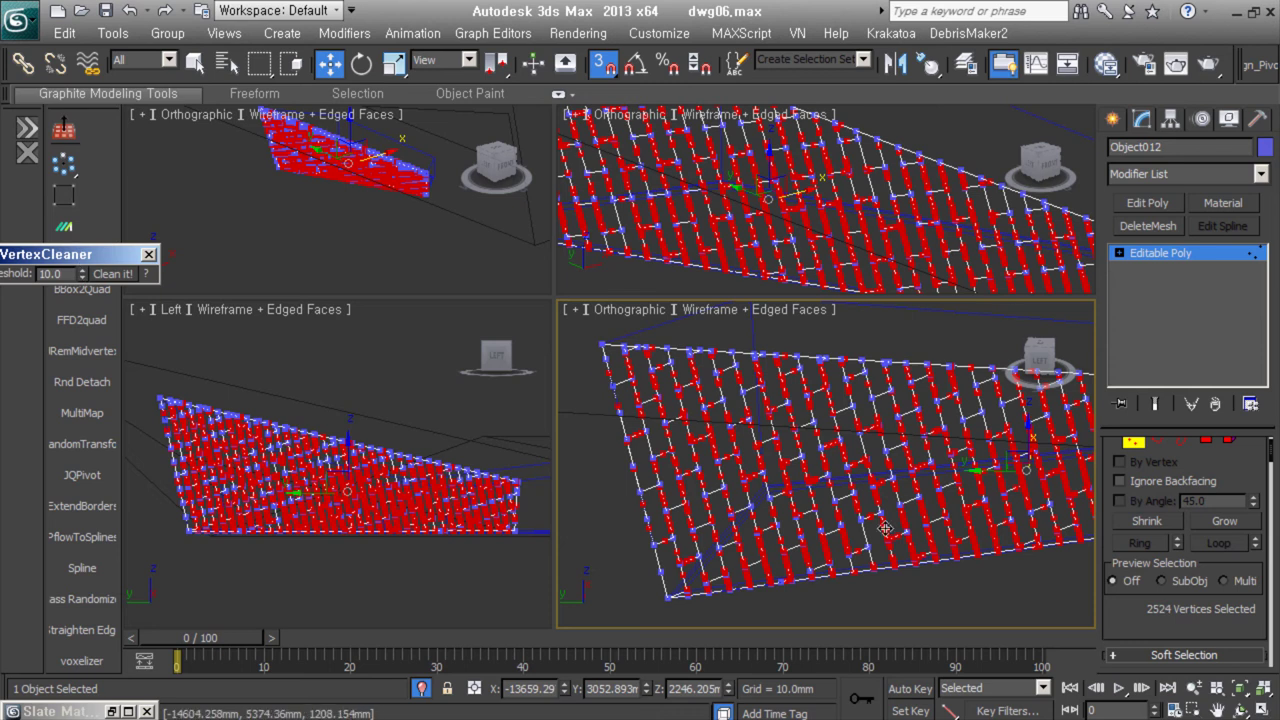
click(707, 431)
click(1136, 442)
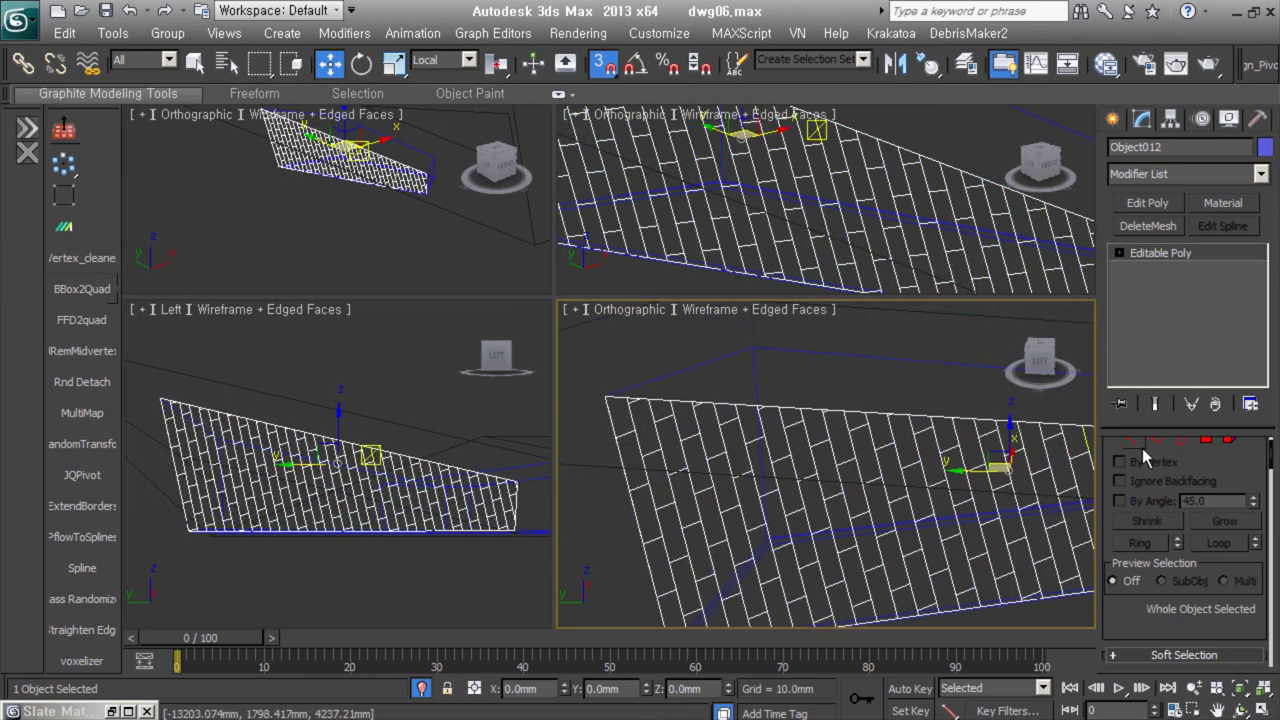
mouse_move(841, 437)
alt+middle_down()
mouse_move(971, 443)
mouse_move(708, 530)
alt+middle_up()
mouse_move(647, 588)
alt+middle_down()
mouse_move(997, 523)
mouse_move(889, 580)
mouse_move(953, 380)
mouse_move(903, 463)
mouse_move(808, 394)
alt+middle_up()
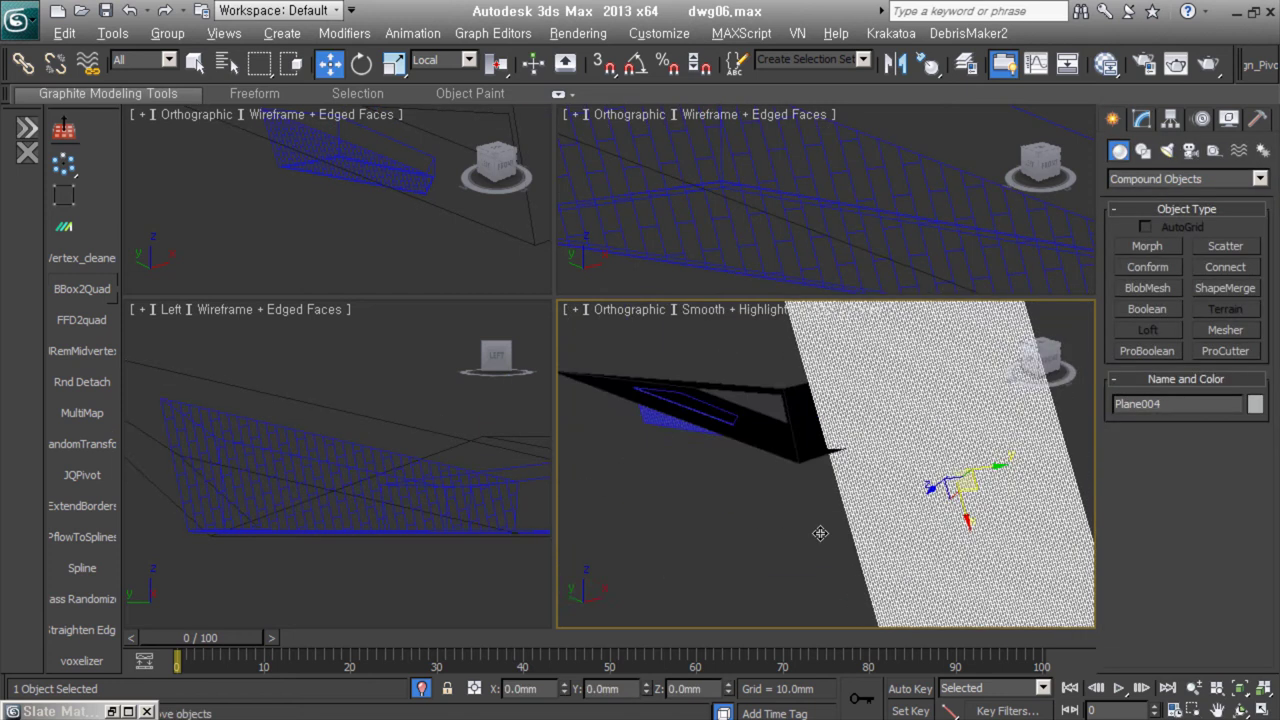
Normal-align Plane004 onto the sloped soffit face with no offset.
drag(963, 458, 766, 434)
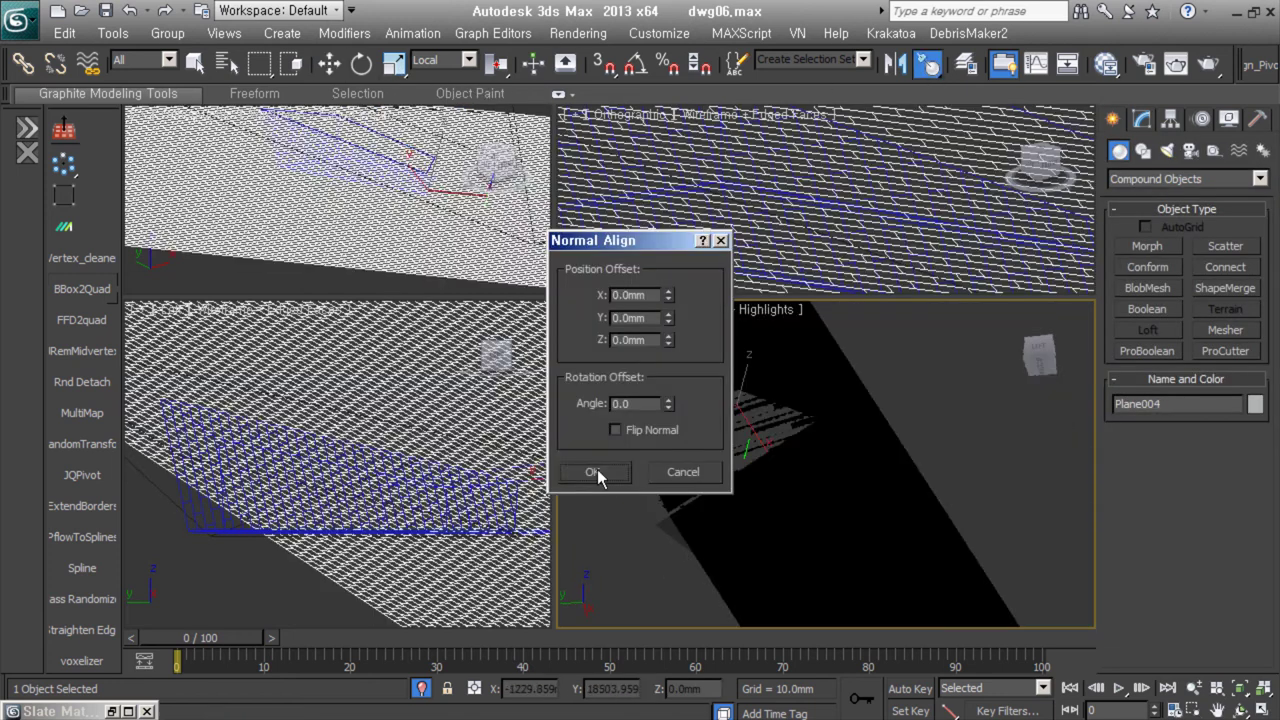
click(592, 469)
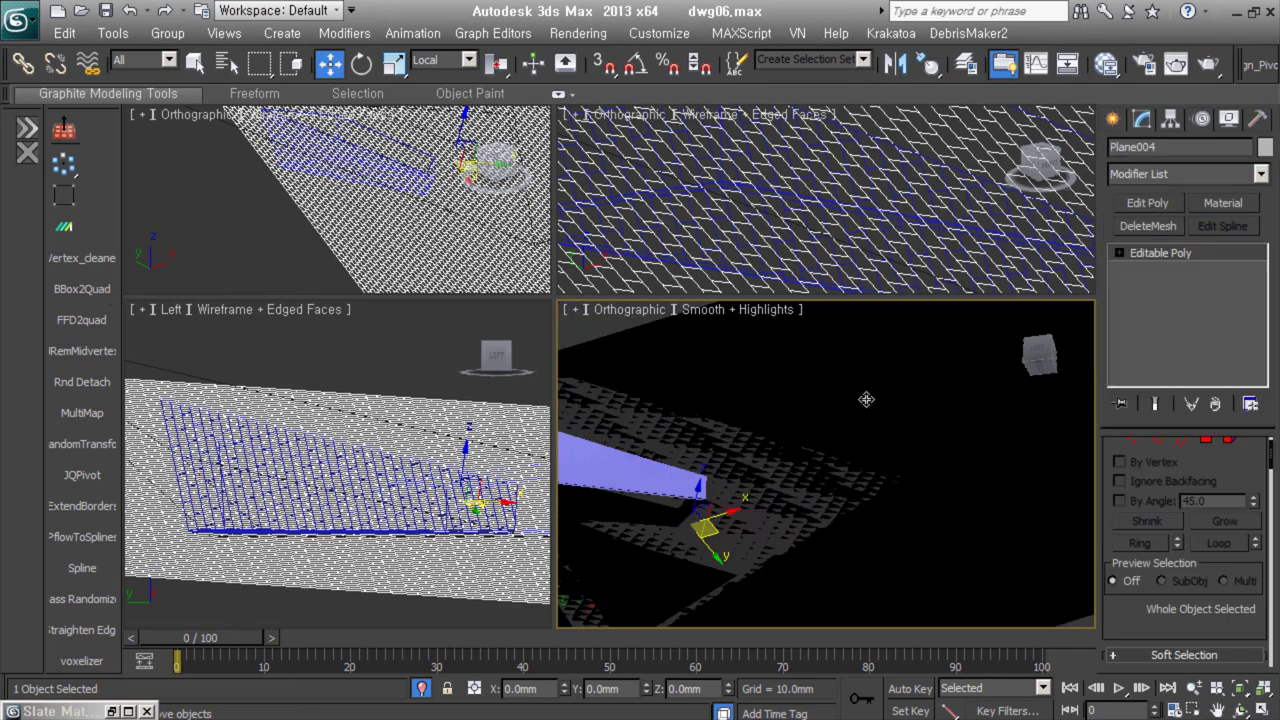
middle_drag(751, 445, 792, 479)
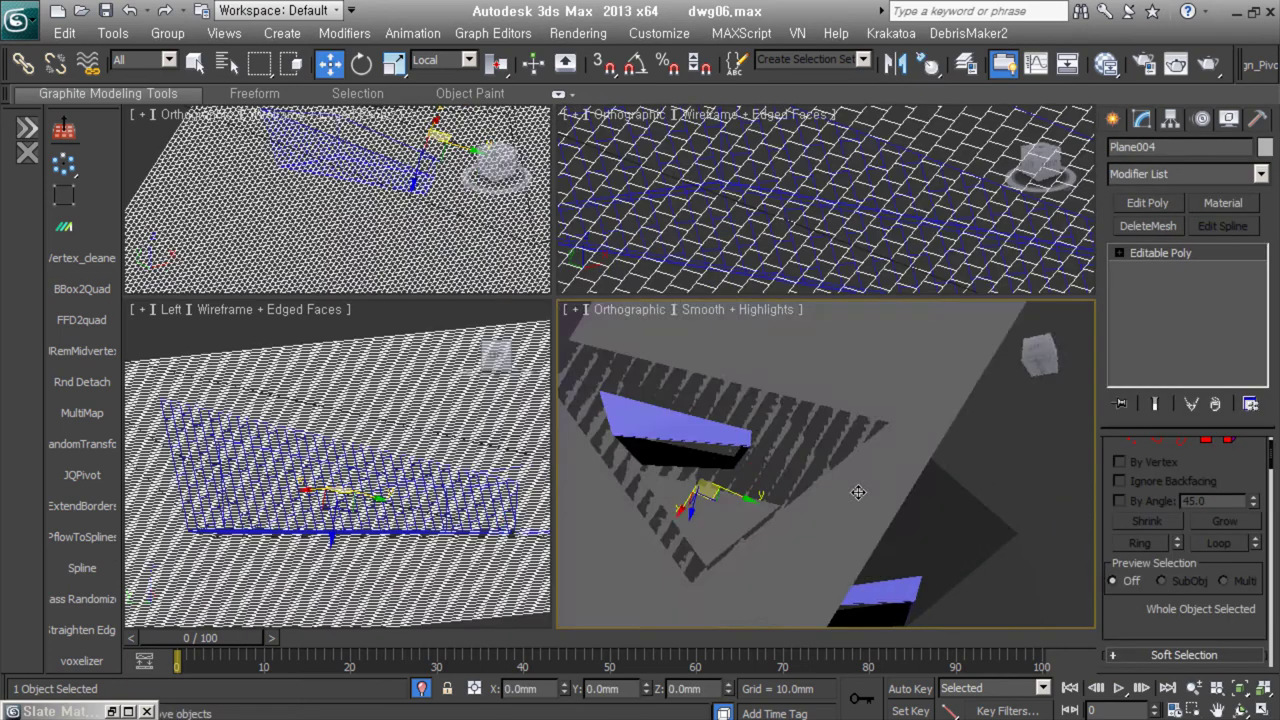
Rotate the brick plane and orbit to check it sits tilted on the soffit.
right_click(749, 430)
click(829, 503)
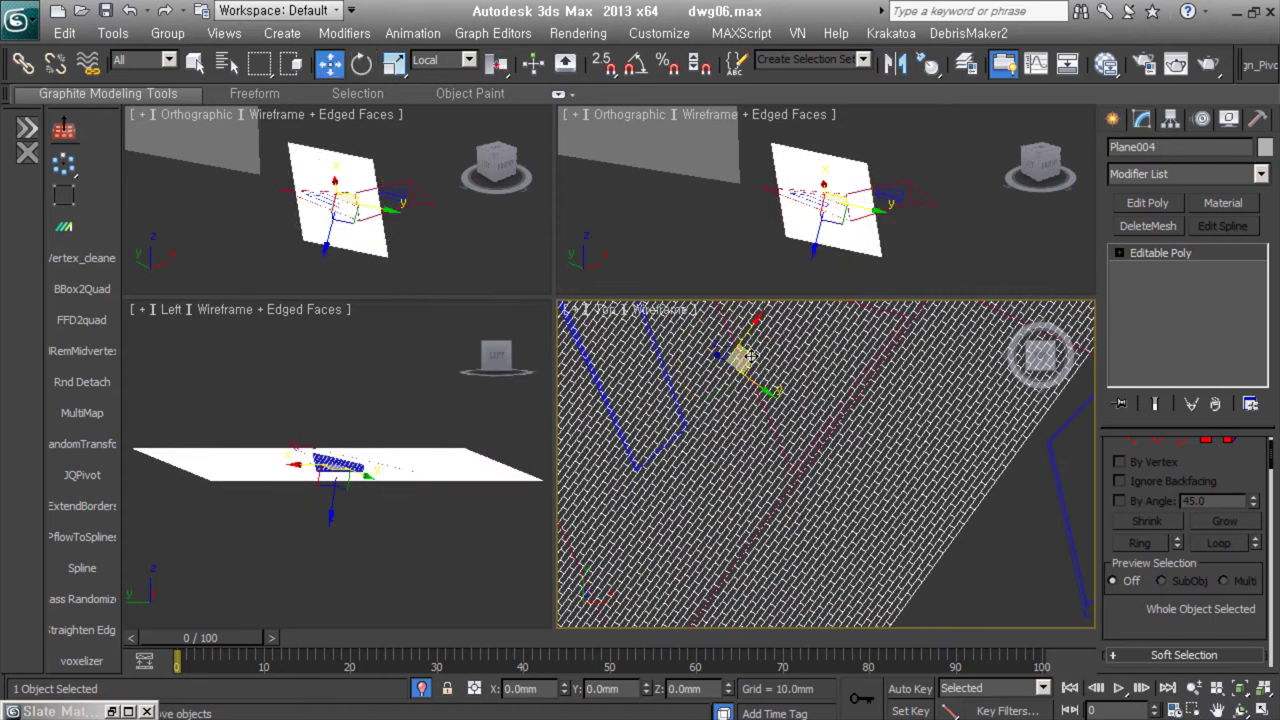
scroll(782, 530, up, 3)
scroll(800, 520, down, 3)
scroll(862, 590, up, 6)
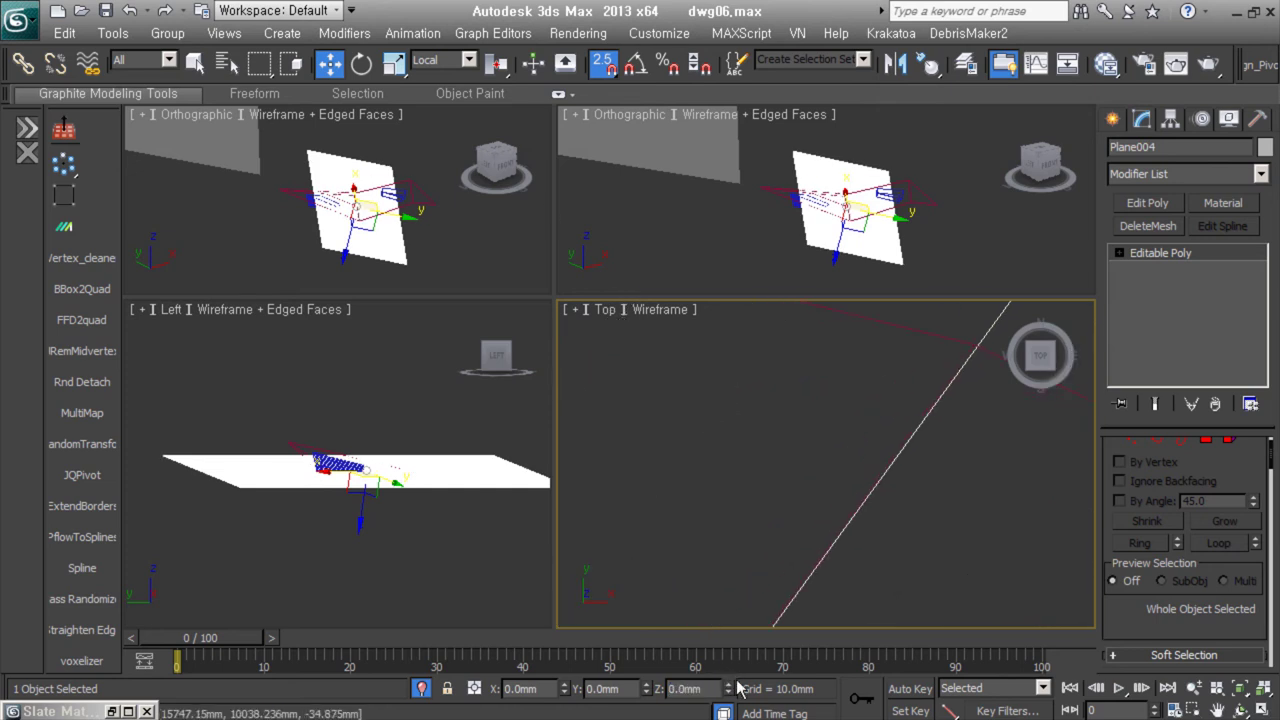
scroll(867, 421, down, 5)
alt+middle_drag(854, 463, 938, 462)
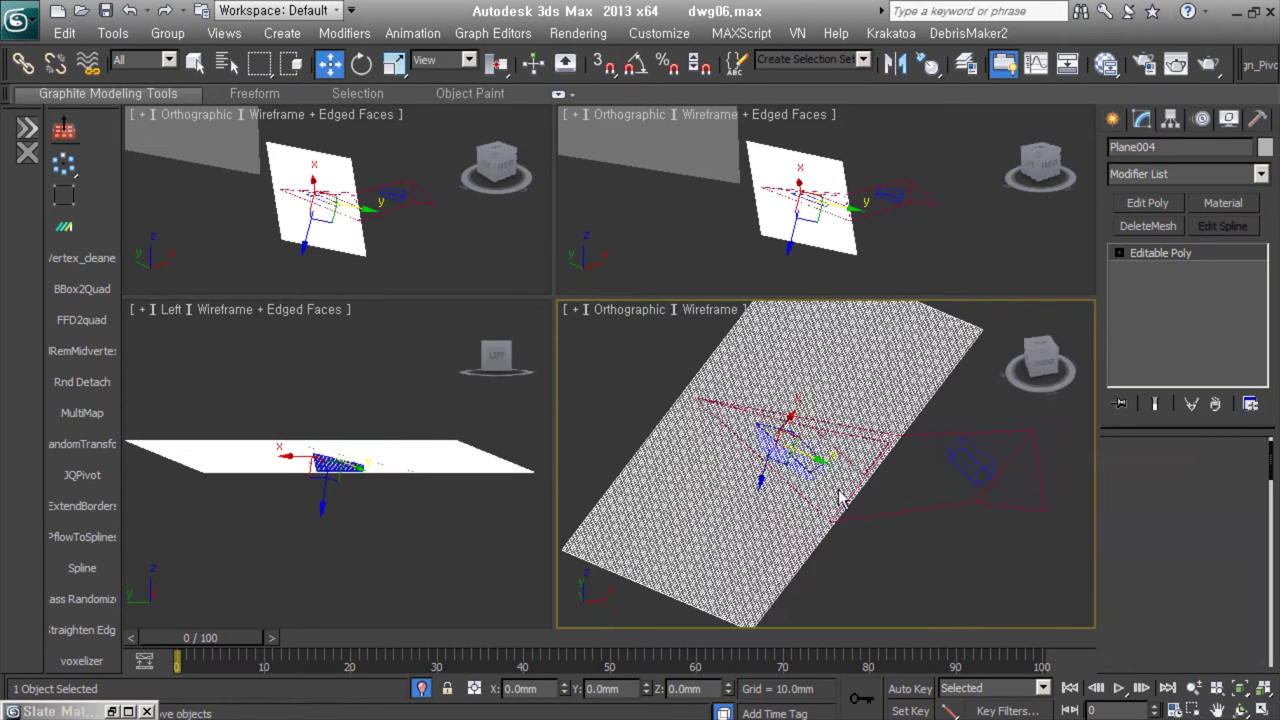
Build a flat panel along the red soffit outline and select the new Object010.
click(938, 462)
click(900, 480)
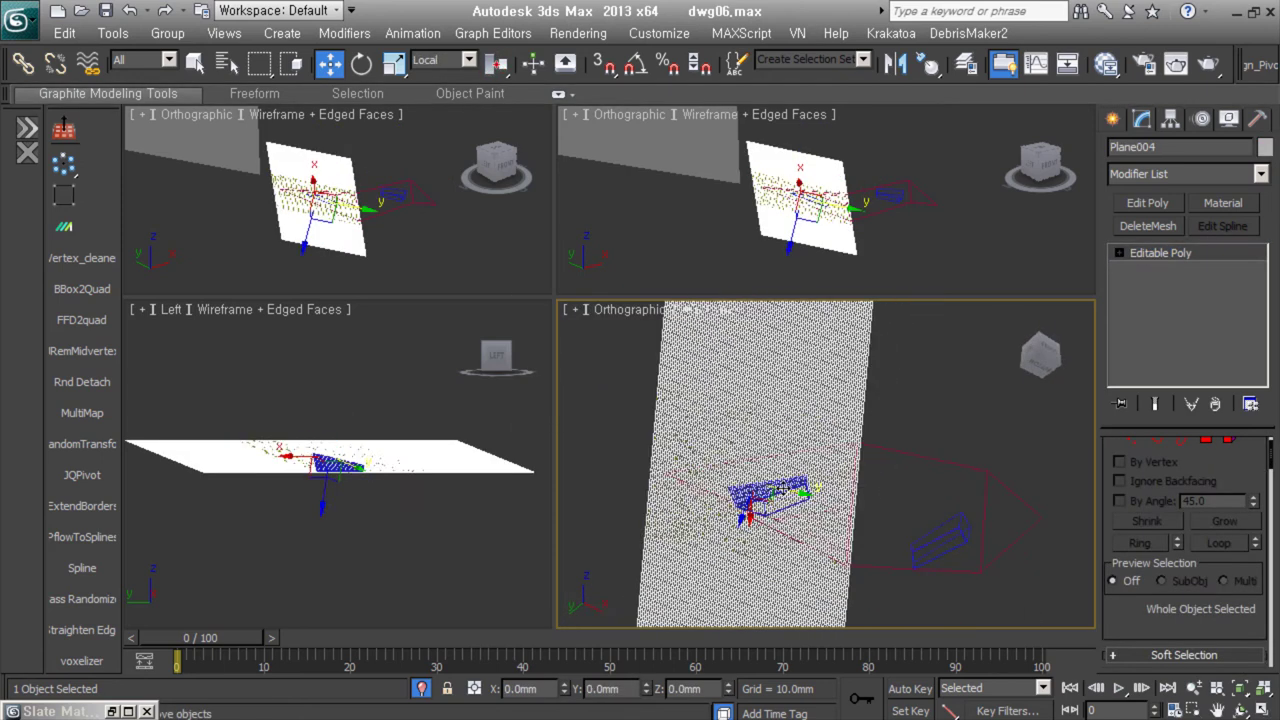
click(826, 497)
click(826, 497)
scroll(860, 498, up, 5)
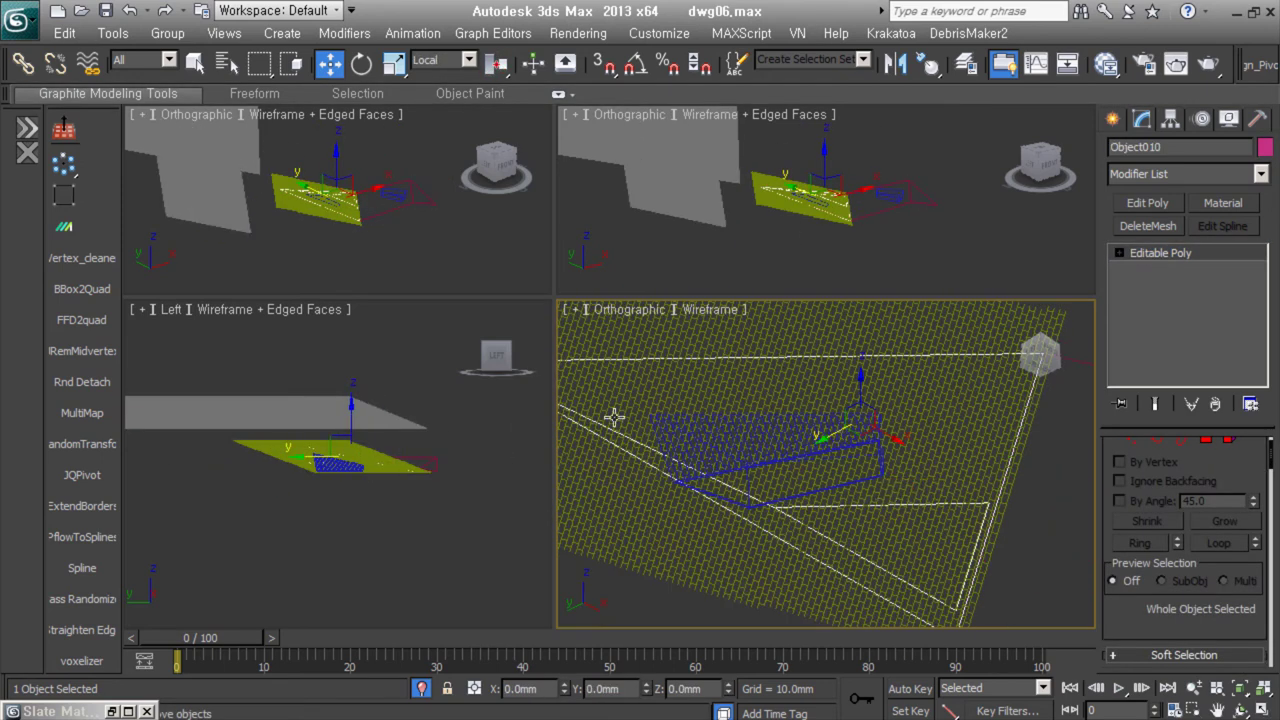
ShapeMerge the brick pattern shape into the panel and convert it to Editable Poly.
key(ctrl+shift+m)
click(1033, 485)
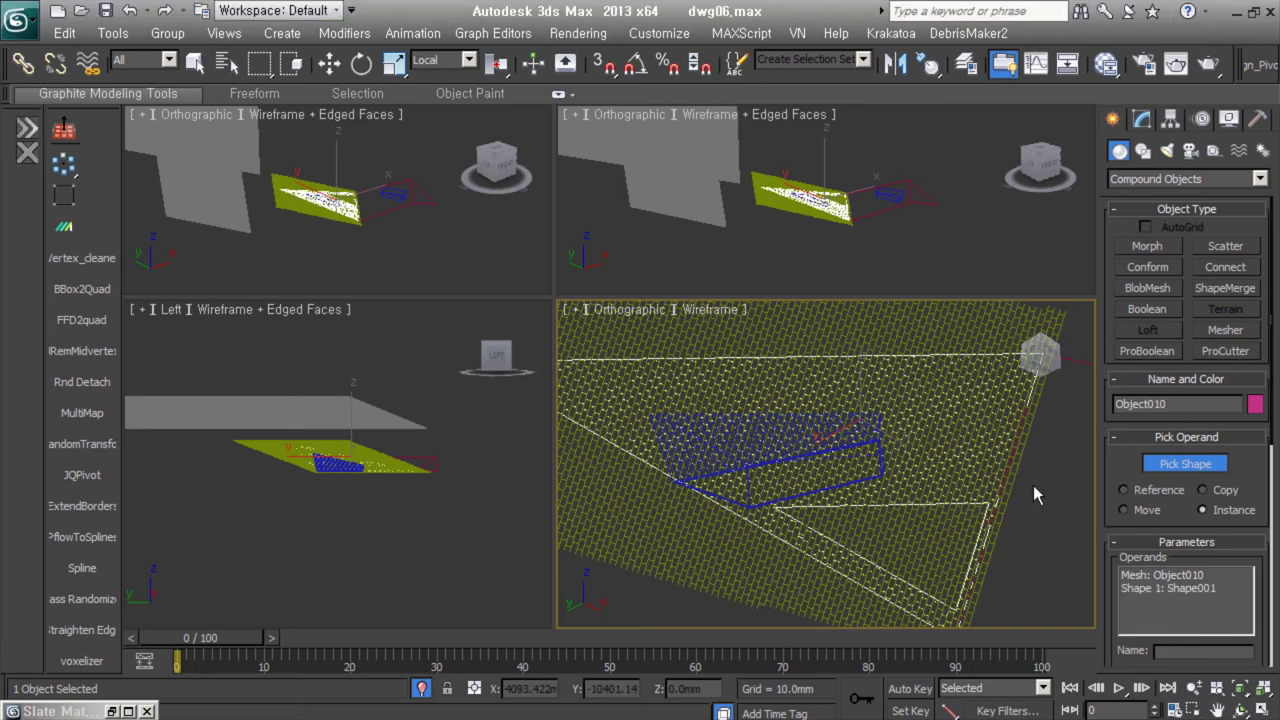
key(1)
Select the unwanted pattern vertices outside the panel and delete them.
click(779, 497)
scroll(747, 374, up, 3)
scroll(800, 360, down, 3)
key(ctrl+a)
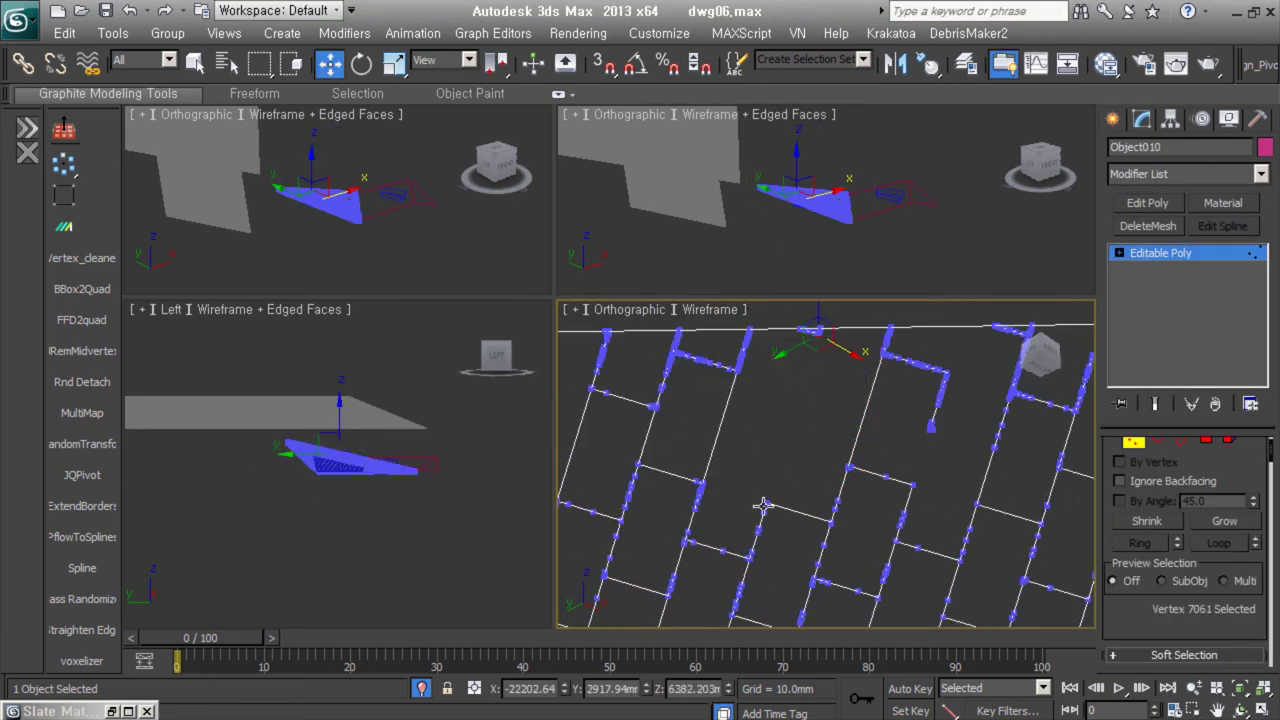
middle_drag(814, 339, 796, 389)
key(Delete)
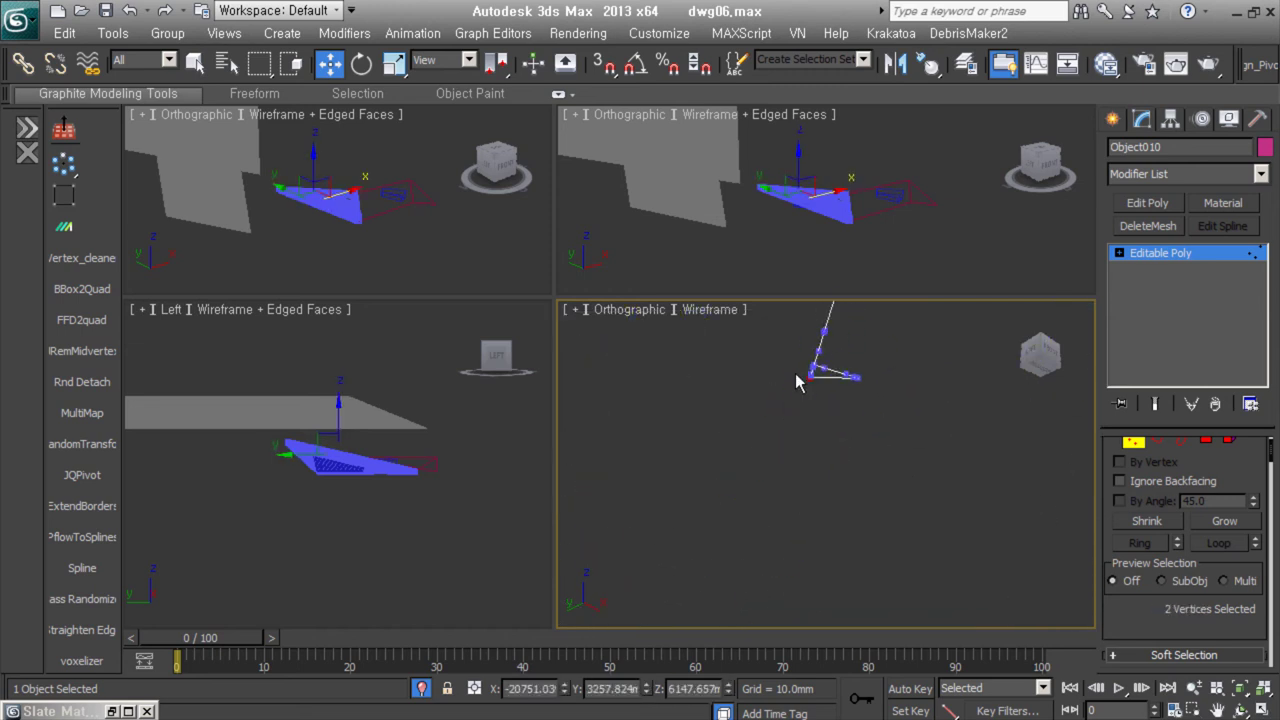
Shade the view with edged faces and review the panel at polygon, edge and vertex levels.
key(F3)
key(4)
key(ctrl+a)
scroll(1153, 560, down, 5)
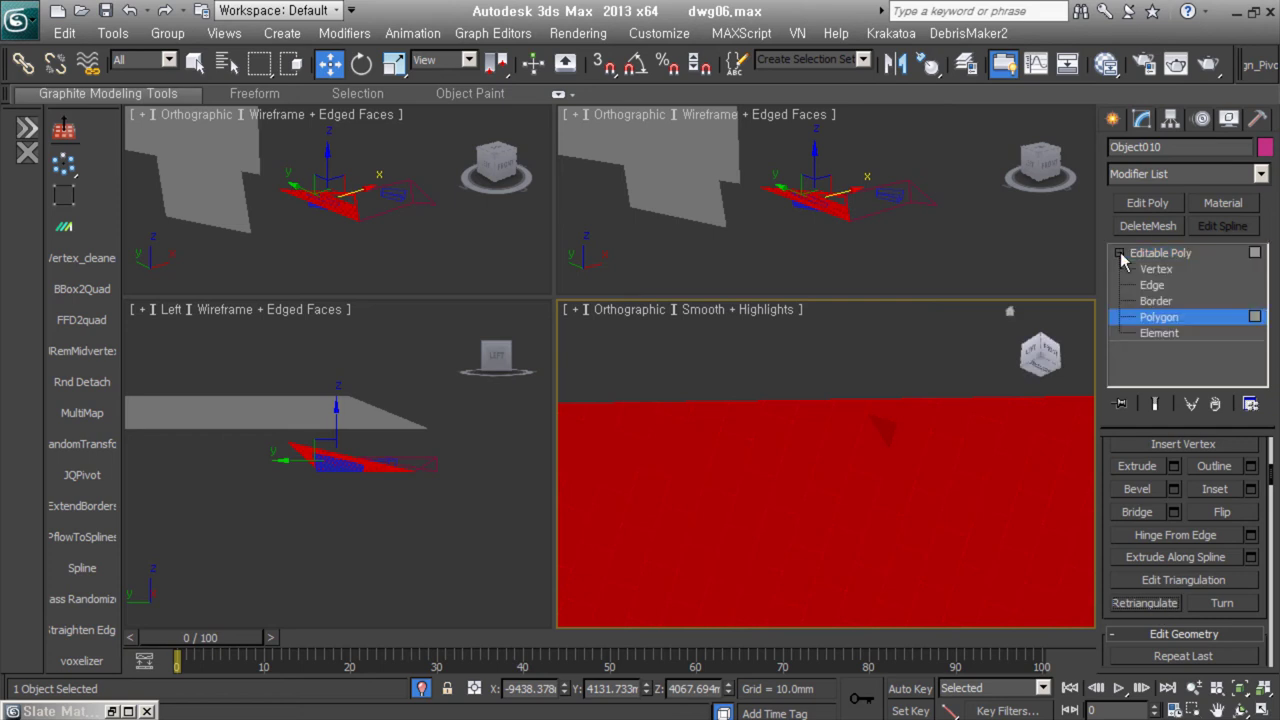
key(2)
key(F4)
scroll(903, 431, up, 3)
scroll(960, 458, up, 2)
key(1)
scroll(960, 458, up, 2)
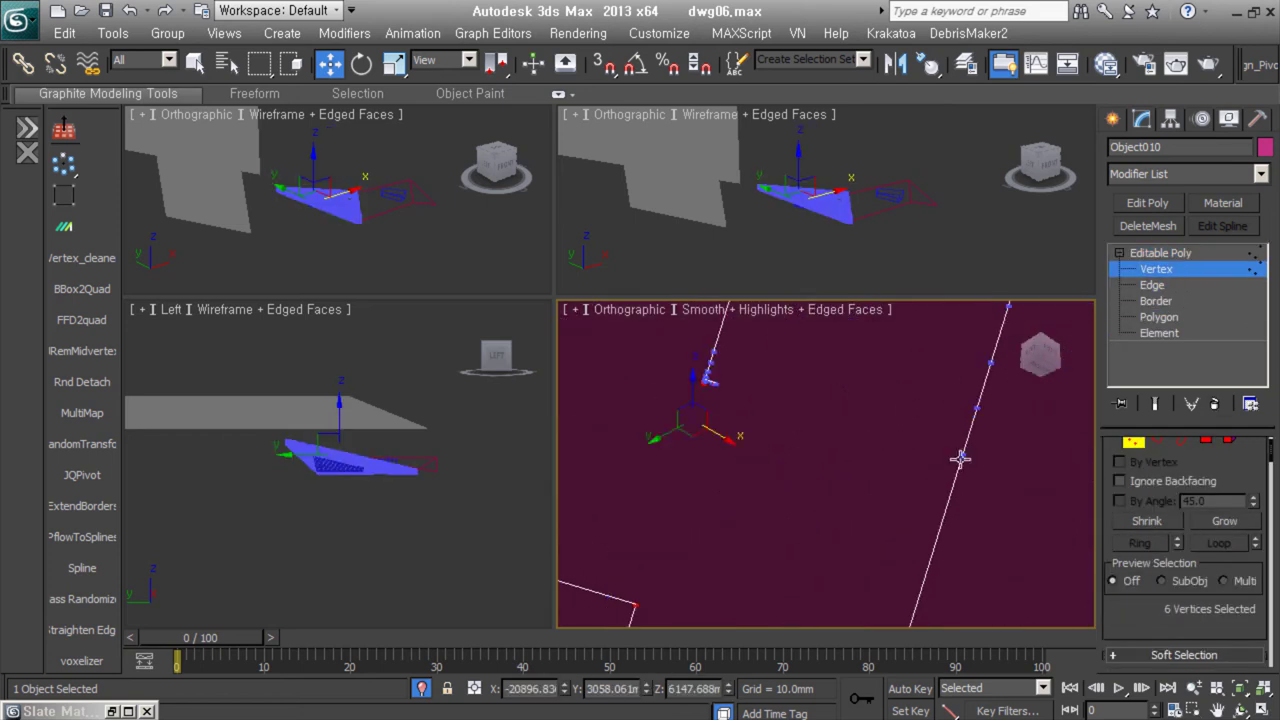
scroll(780, 500, down, 1)
scroll(743, 374, down, 3)
scroll(734, 528, up, 4)
Pick out stray corner vertices across the pattern, then select all the mesh vertices.
click(662, 518)
scroll(662, 520, up, 3)
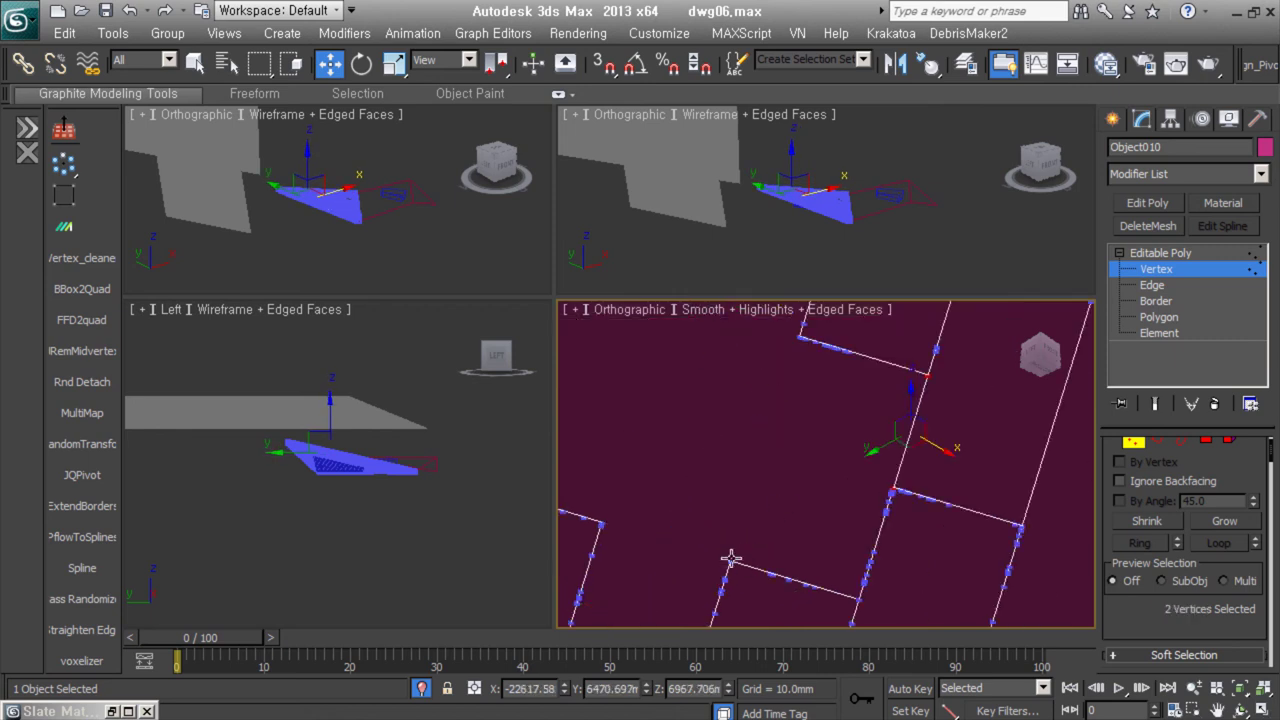
scroll(841, 460, down, 2)
middle_drag(786, 504, 821, 409)
scroll(820, 390, down, 3)
scroll(814, 470, up, 3)
scroll(814, 481, down, 3)
scroll(805, 560, up, 3)
click(799, 579)
scroll(860, 550, down, 2)
scroll(694, 434, up, 2)
scroll(649, 391, down, 2)
scroll(928, 568, up, 2)
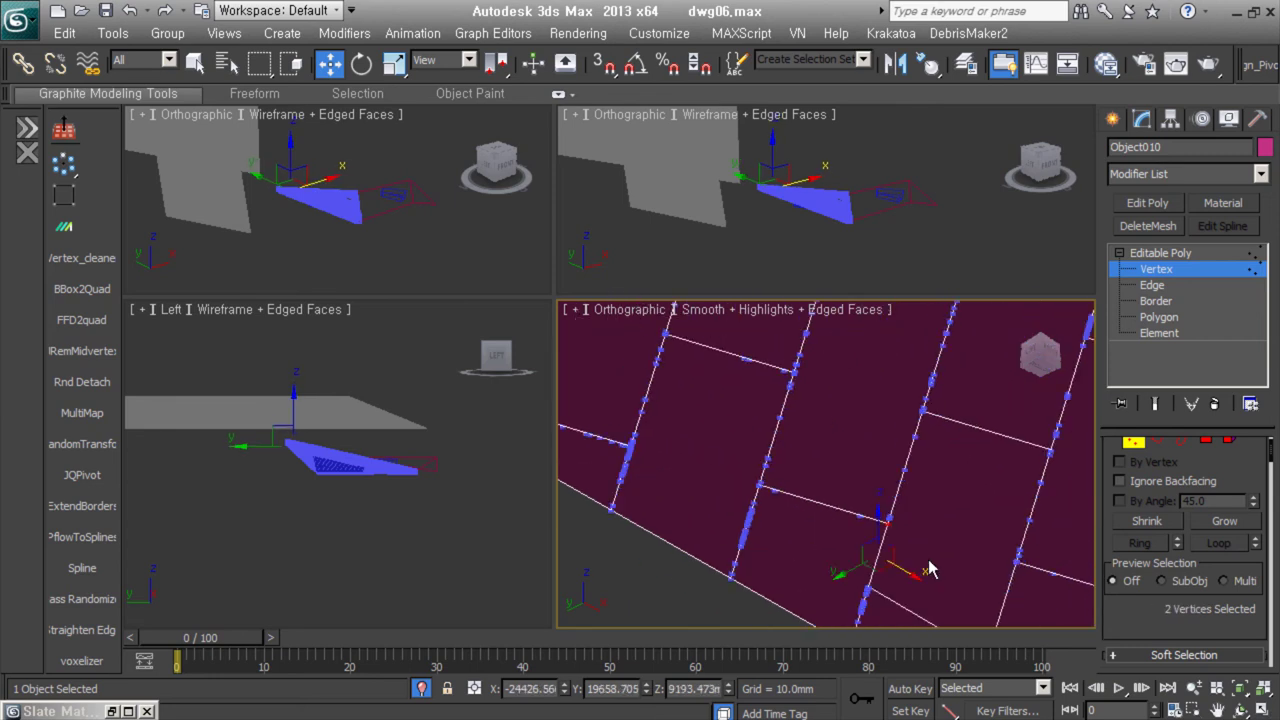
scroll(900, 550, down, 4)
key(ctrl+a)
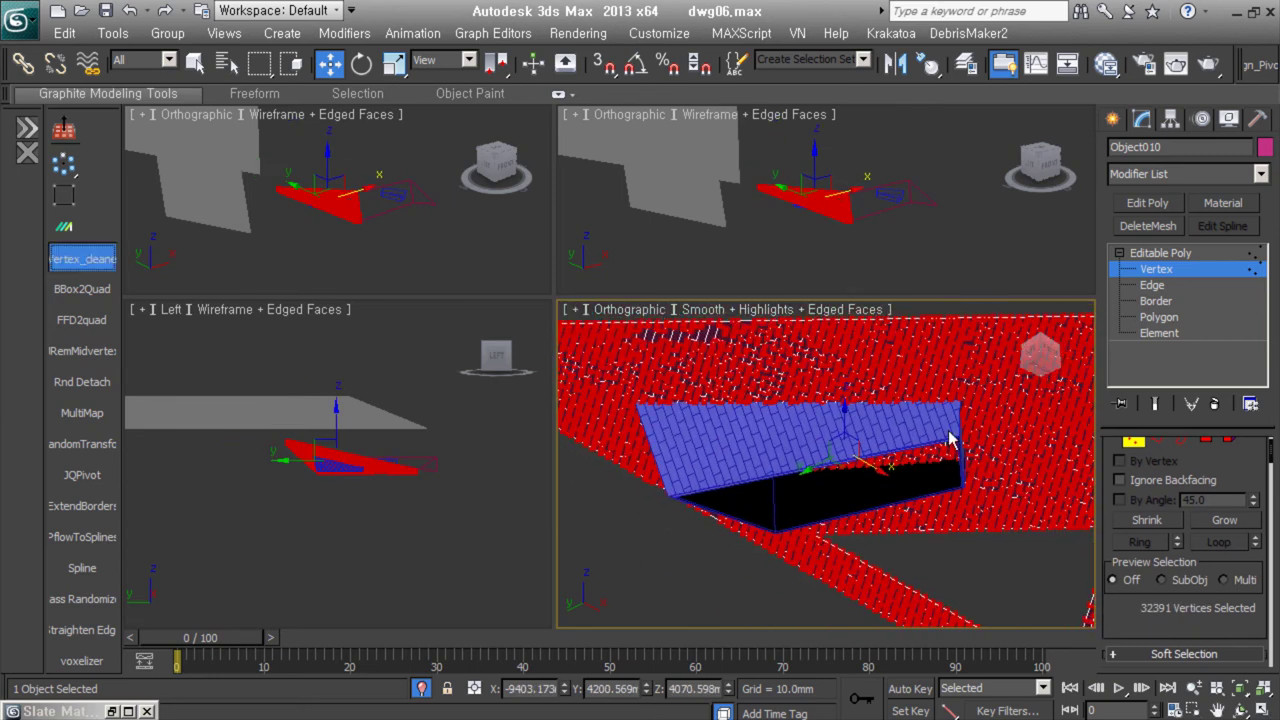
Cut a new edge to a broken tile's corner and target-weld the loose vertex.
scroll(900, 460, up, 3)
scroll(800, 520, down, 1)
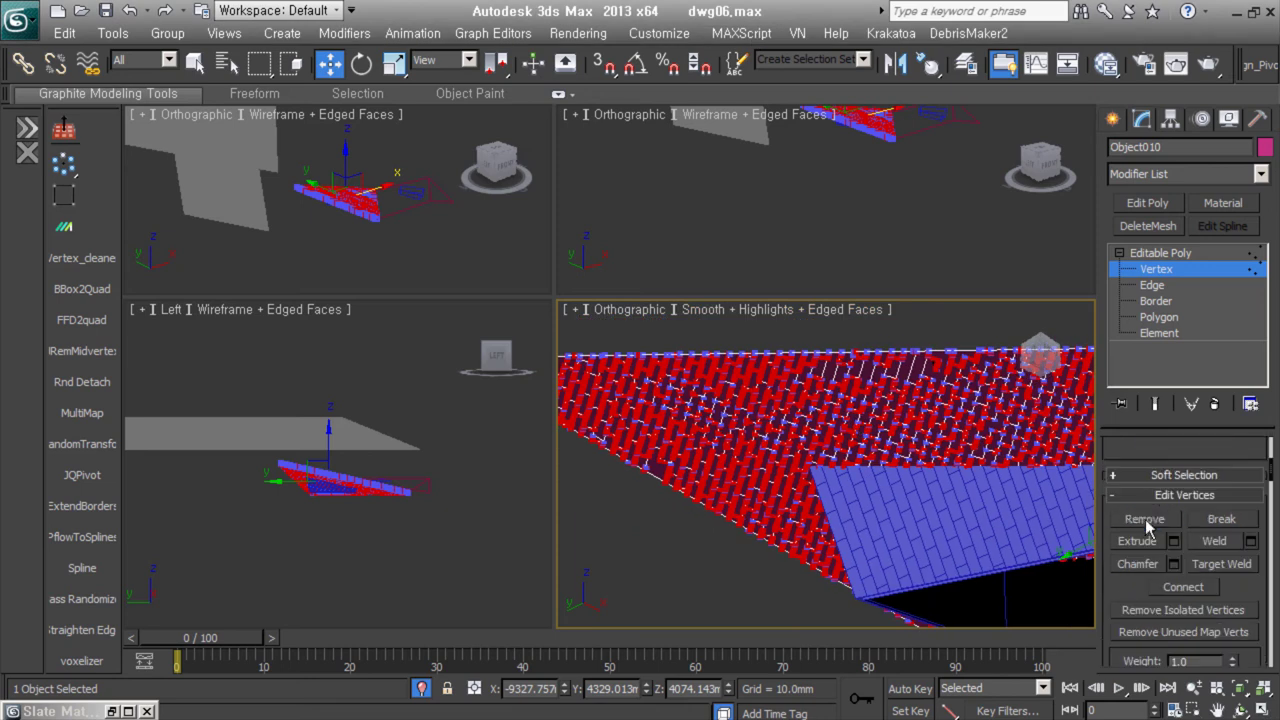
scroll(688, 593, up, 3)
scroll(688, 588, up, 5)
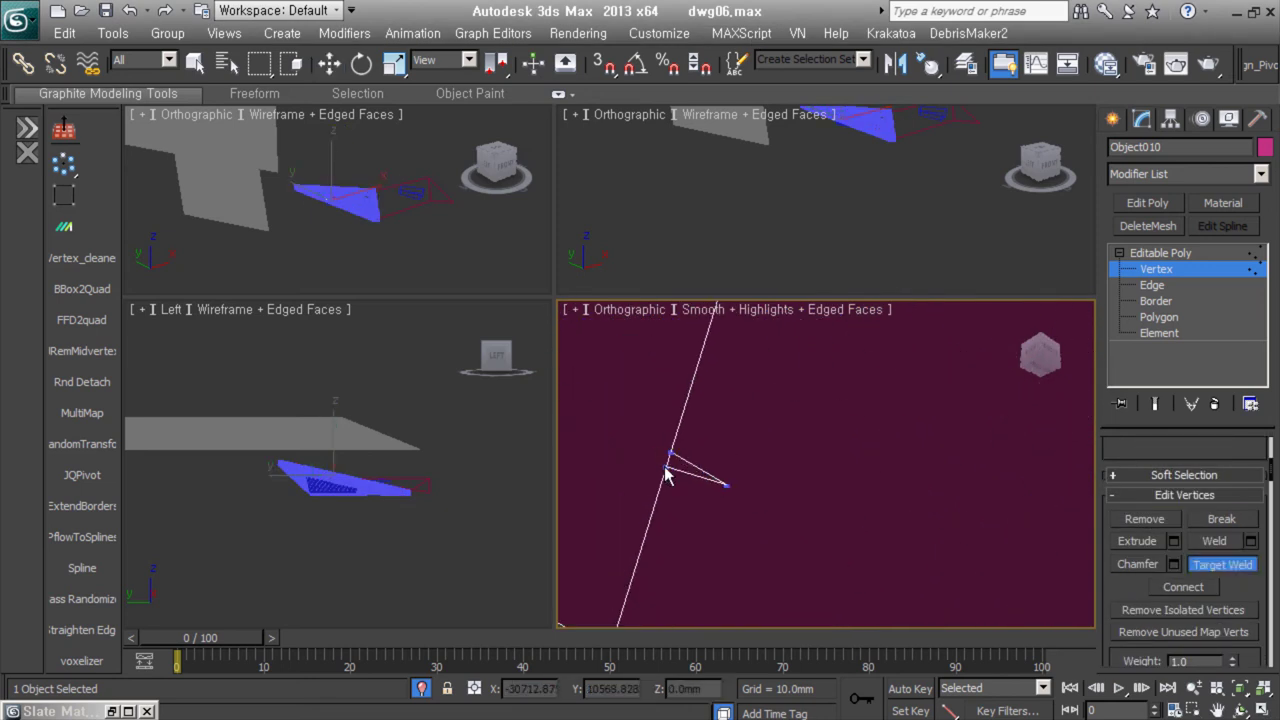
scroll(737, 500, up, 2)
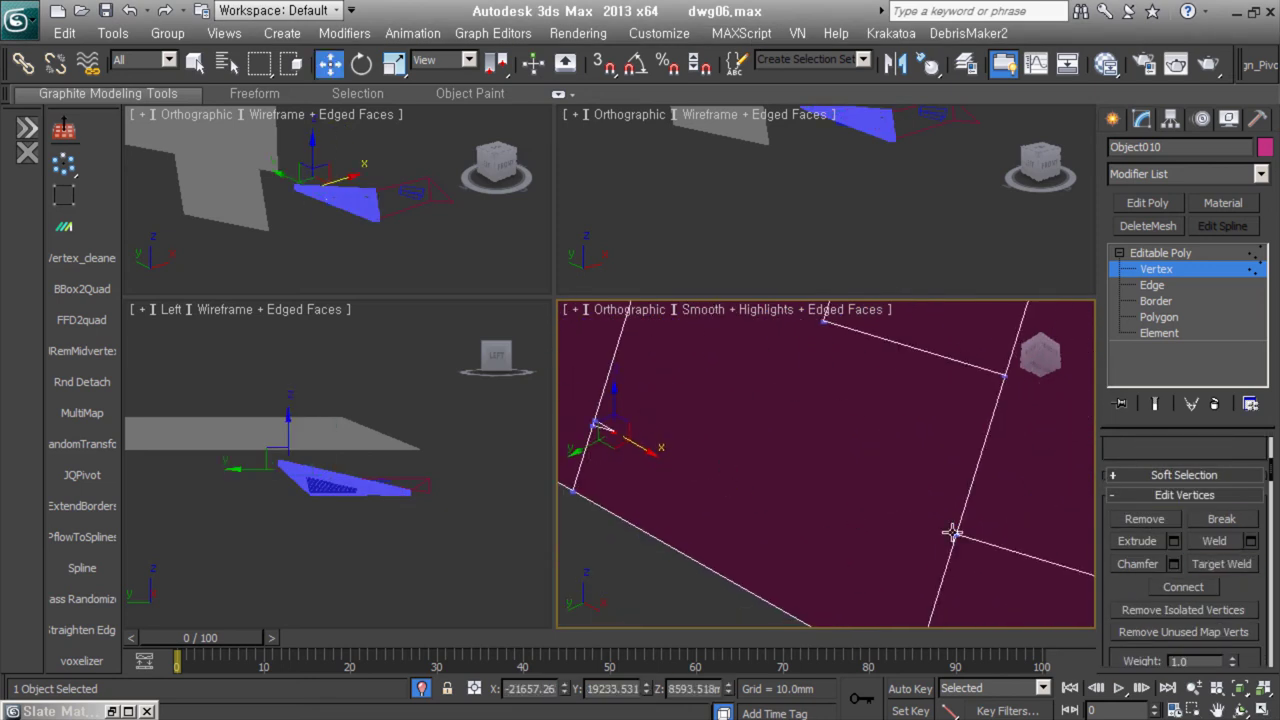
key(alt+c)
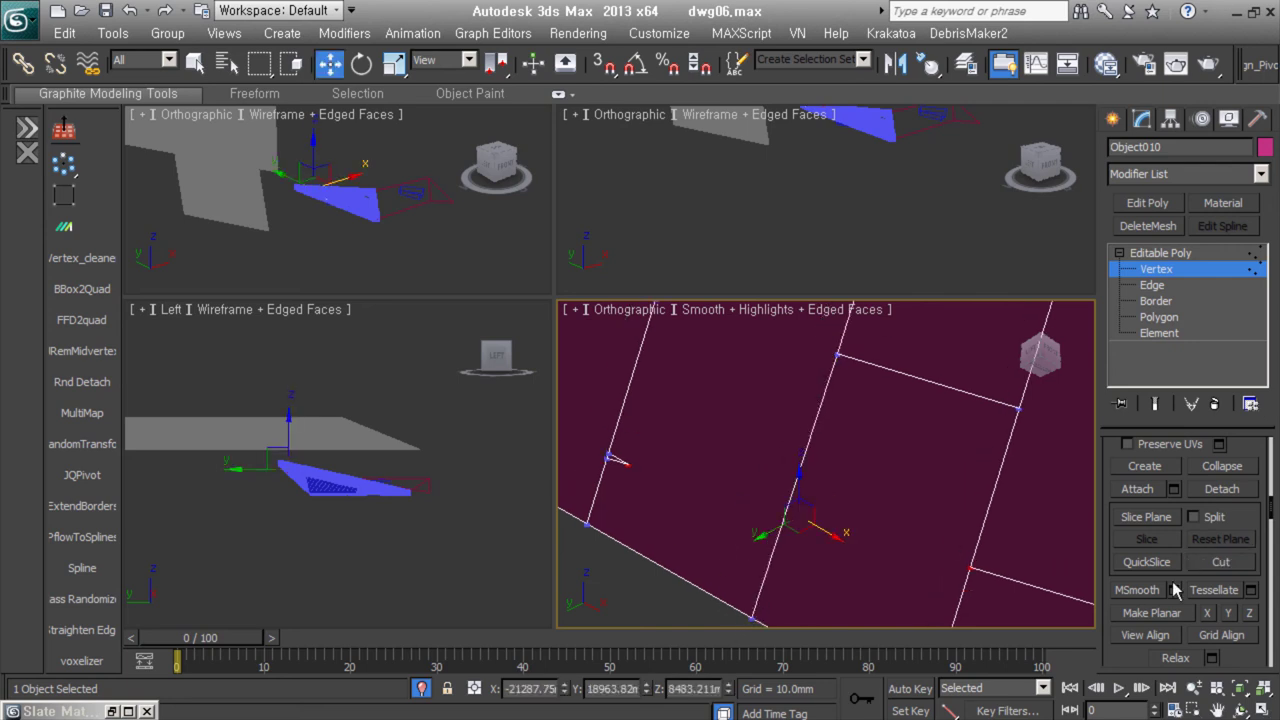
click(632, 465)
right_click(632, 465)
scroll(660, 470, up, 2)
key(w)
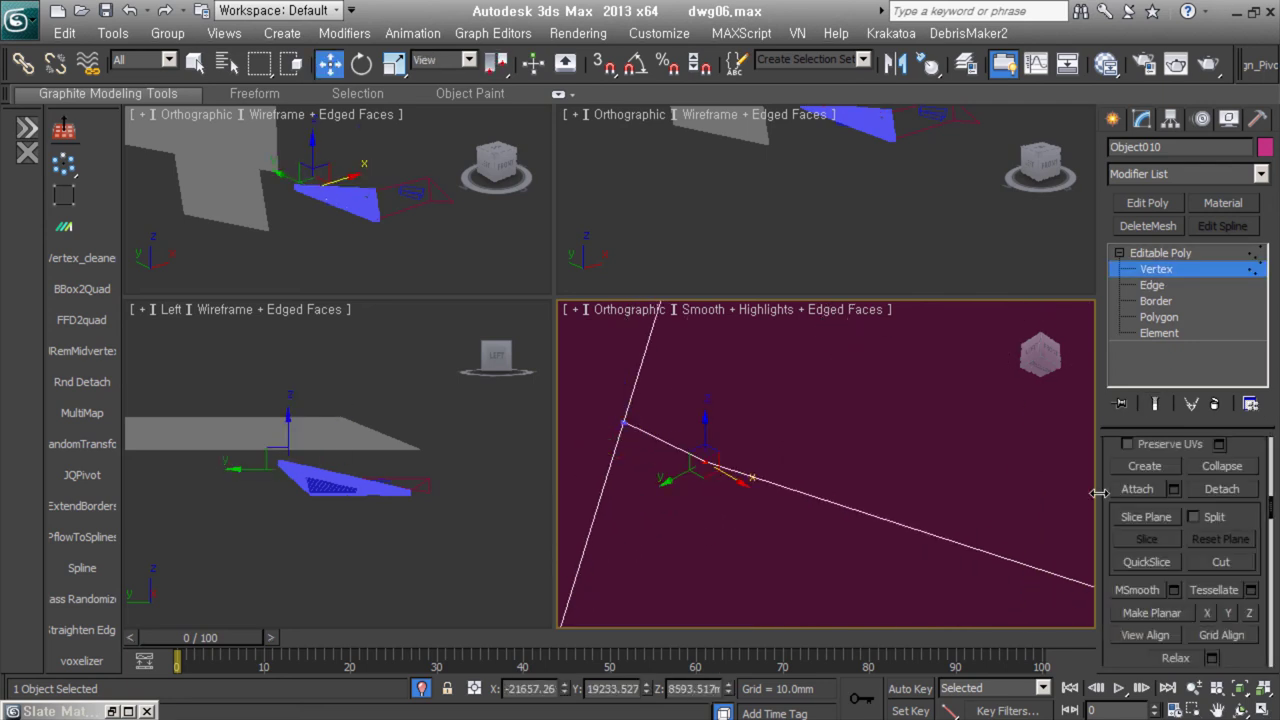
key(ctrl+alt+w)
scroll(740, 460, down, 2)
scroll(830, 470, down, 2)
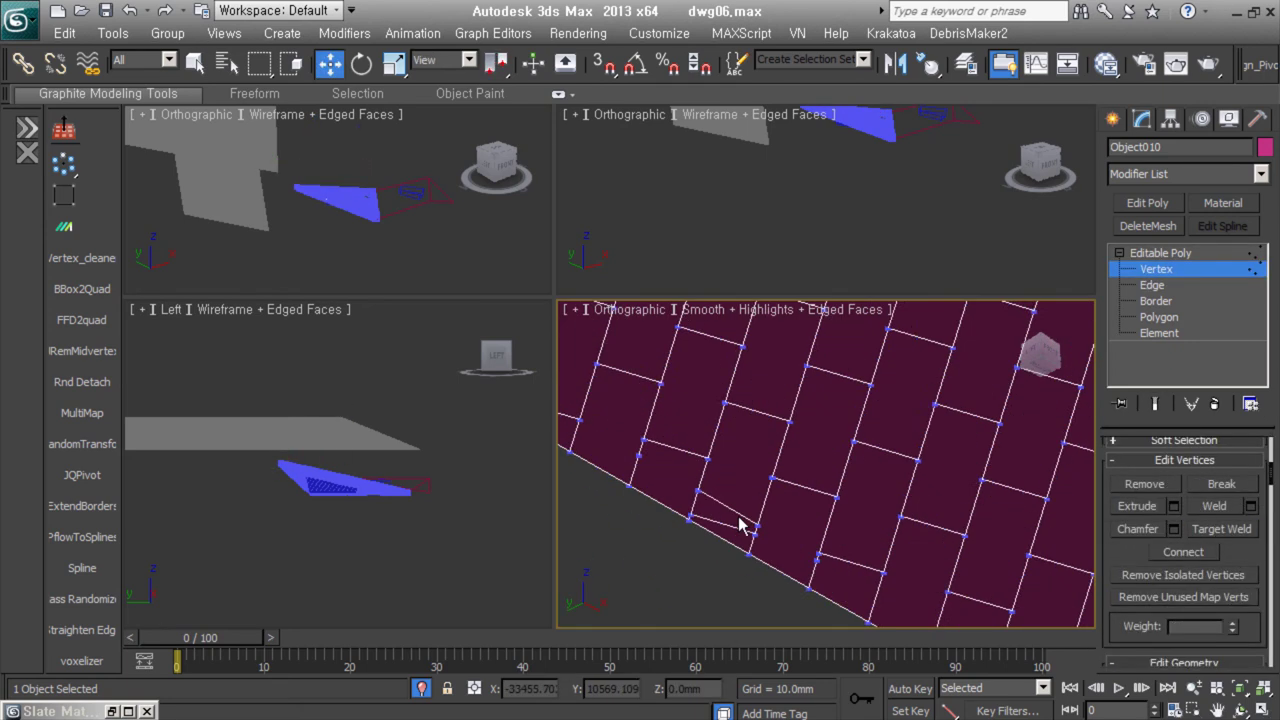
Cut another edge across the tiles, panning and orbiting to reach them.
key(2)
mouse_move(737, 494)
middle_down()
mouse_move(857, 591)
mouse_move(734, 546)
mouse_move(929, 443)
mouse_move(700, 380)
mouse_move(829, 451)
mouse_move(997, 486)
mouse_move(794, 411)
mouse_move(884, 432)
middle_up()
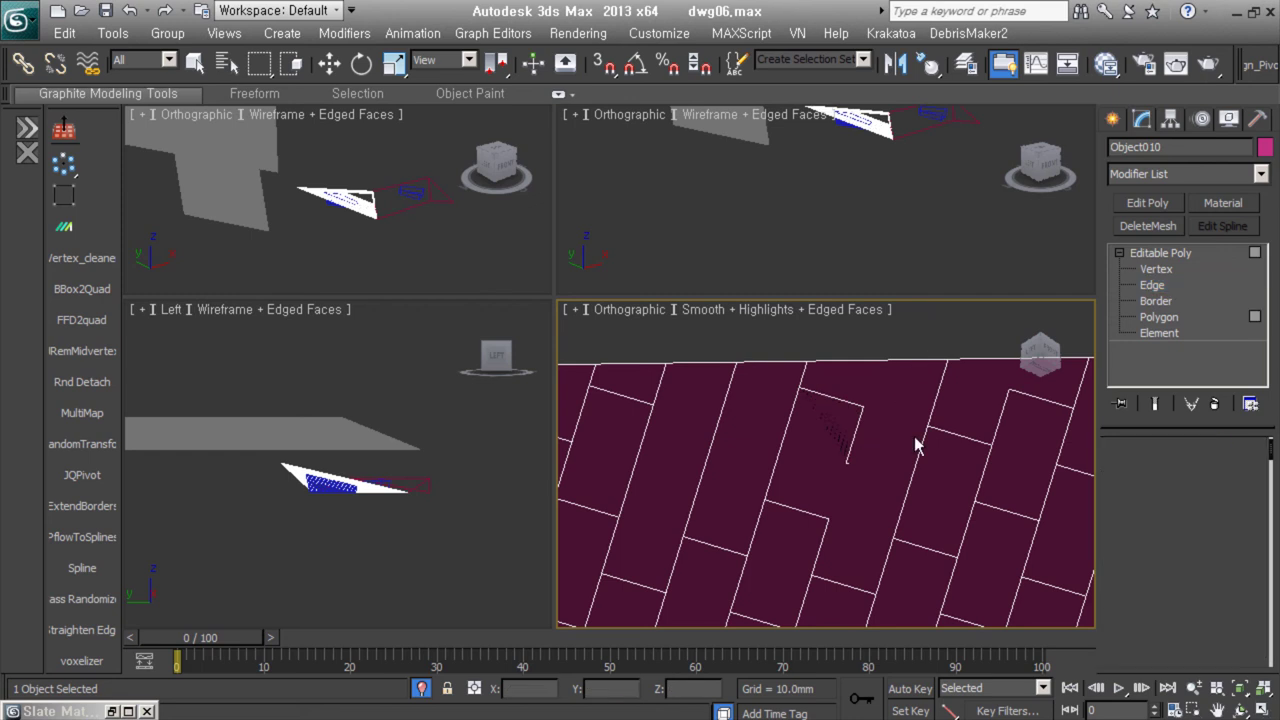
key(4)
scroll(817, 487, up, 2)
scroll(817, 487, up, 2)
key(1)
key(alt+c)
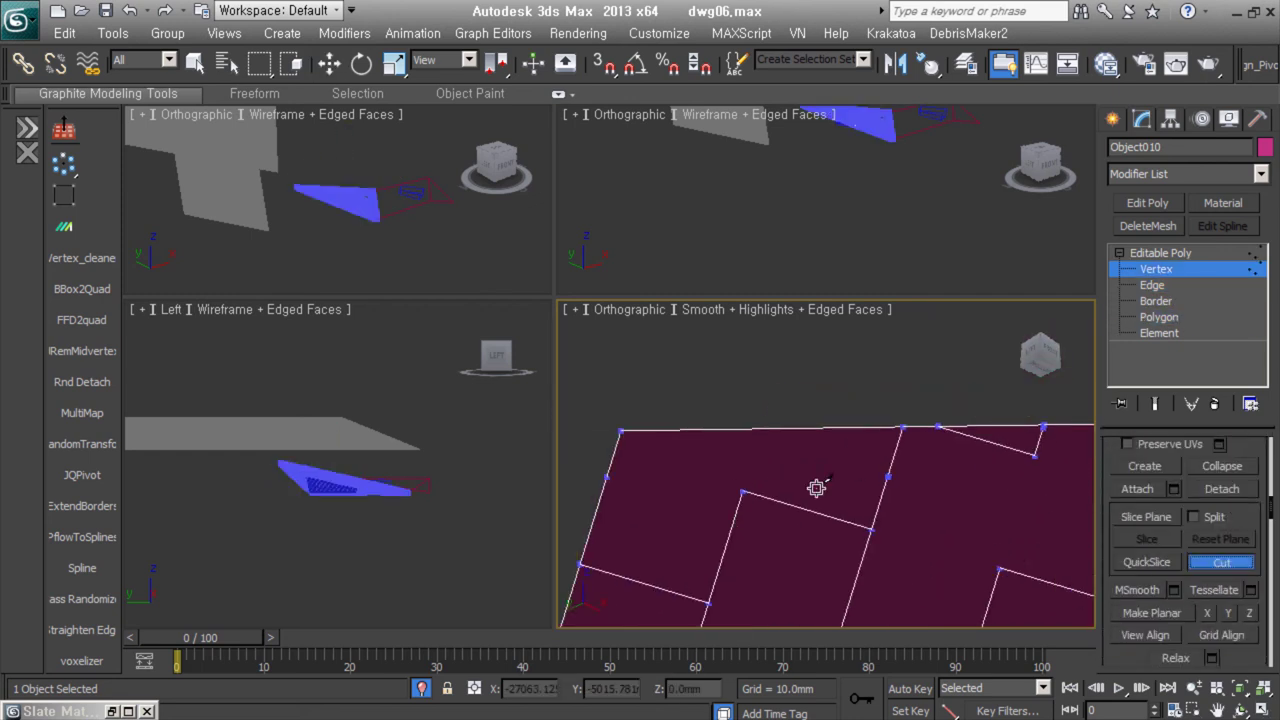
scroll(1160, 590, up, 3)
mouse_move(1000, 480)
alt+middle_down()
mouse_move(929, 380)
mouse_move(875, 413)
alt+middle_up()
mouse_move(842, 455)
alt+middle_down()
mouse_move(837, 420)
mouse_move(814, 443)
mouse_move(891, 400)
mouse_move(907, 428)
alt+middle_up()
middle_drag(740, 376, 753, 397)
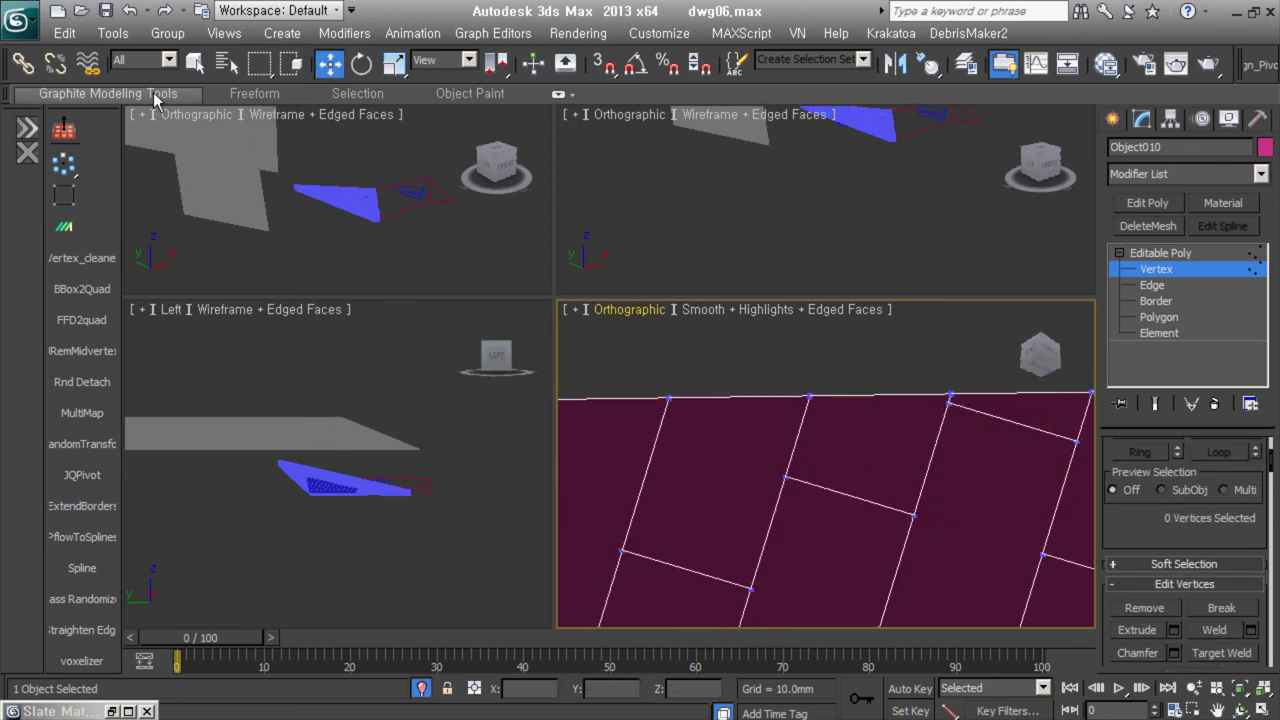
click(157, 100)
mouse_move(908, 505)
middle_down()
mouse_move(785, 500)
mouse_move(817, 403)
mouse_move(809, 477)
mouse_move(797, 393)
middle_up()
mouse_move(706, 491)
alt+middle_down()
mouse_move(820, 500)
mouse_move(809, 457)
mouse_move(861, 427)
mouse_move(974, 491)
mouse_move(920, 480)
mouse_move(917, 389)
alt+middle_up()
Adjust a vertex on the tile edge, then clear the vertex selection.
key(w)
click(895, 476)
alt+middle_drag(782, 376, 971, 500)
click(971, 500)
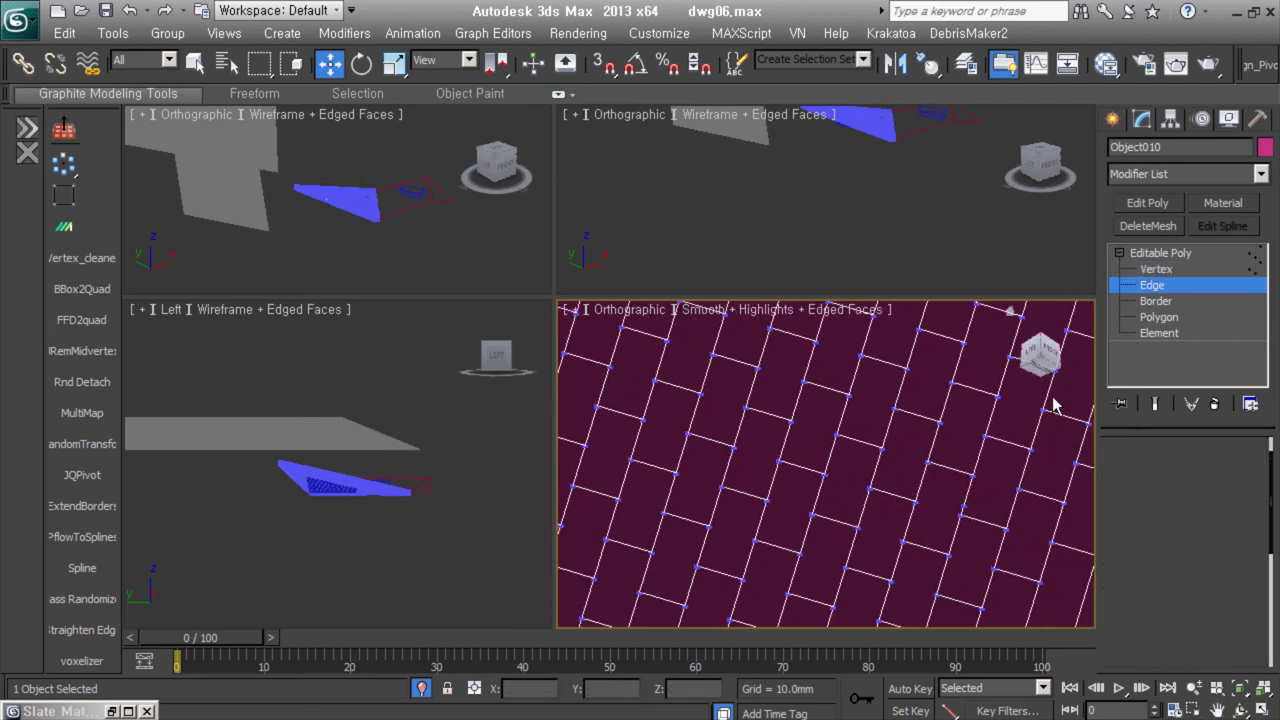
Select every edge of the brick mesh and bring up Extrude Edges.
key(ctrl+a)
scroll(963, 443, down, 5)
scroll(763, 457, up, 2)
scroll(763, 457, up, 3)
right_click(826, 386)
click(808, 491)
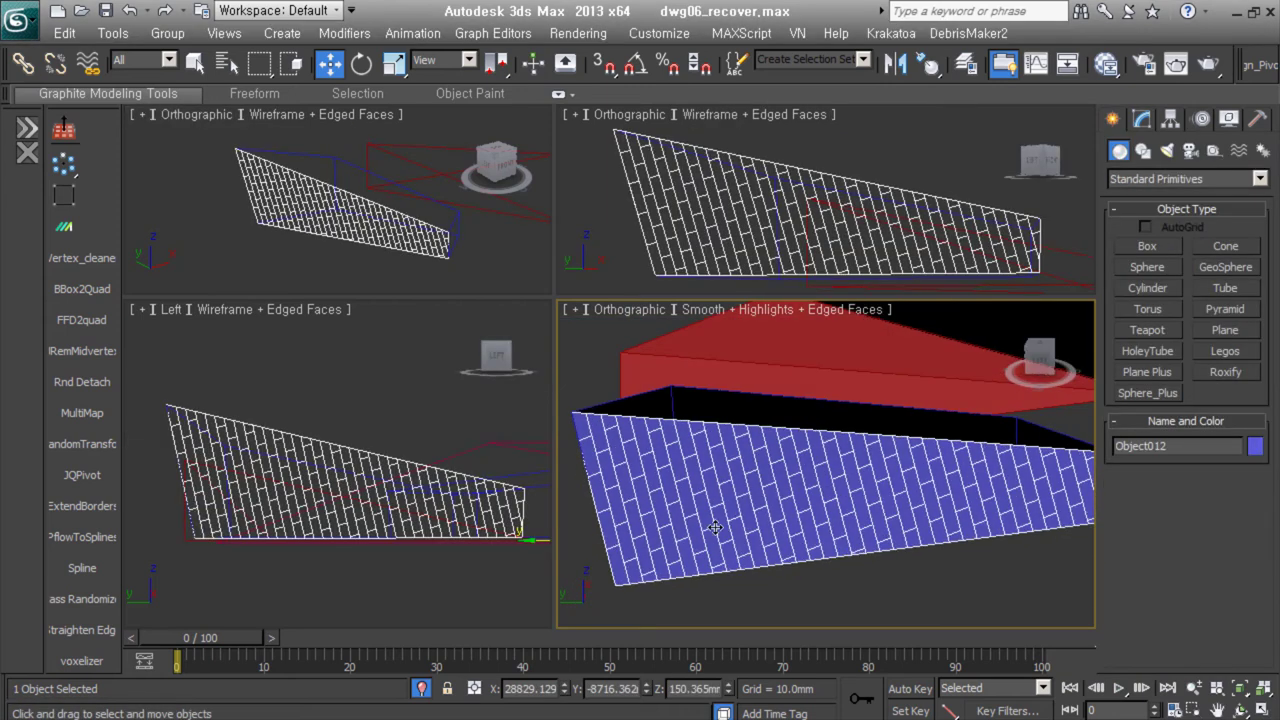
Select the brick edges and switch from extruding to chamfering them.
key(2)
key(ctrl+a)
right_click(908, 380)
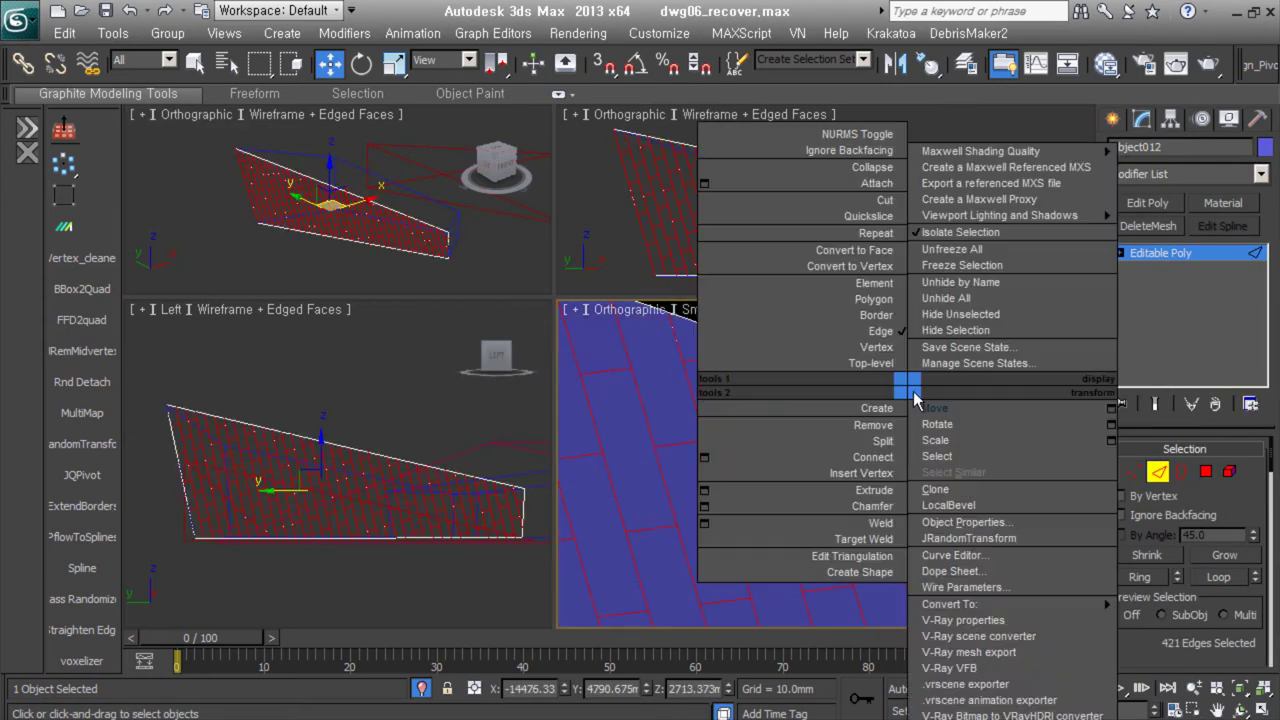
click(895, 452)
scroll(887, 500, up, 4)
scroll(887, 568, down, 5)
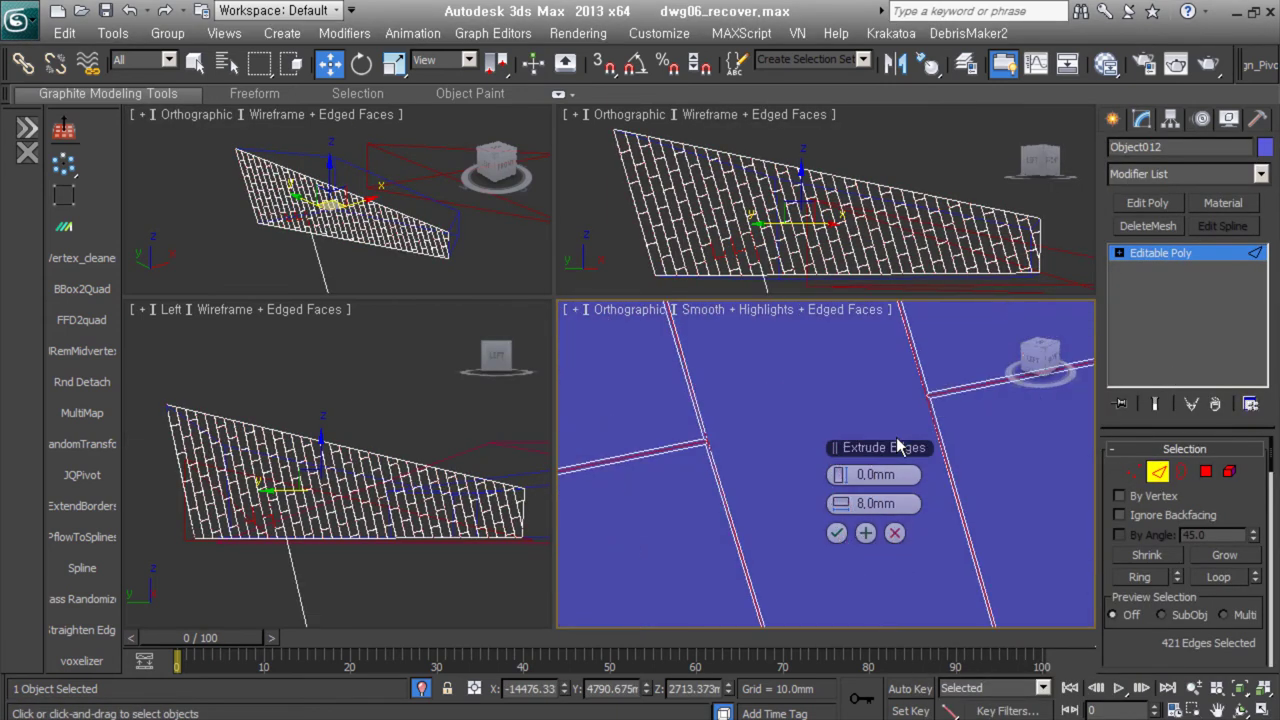
key(1)
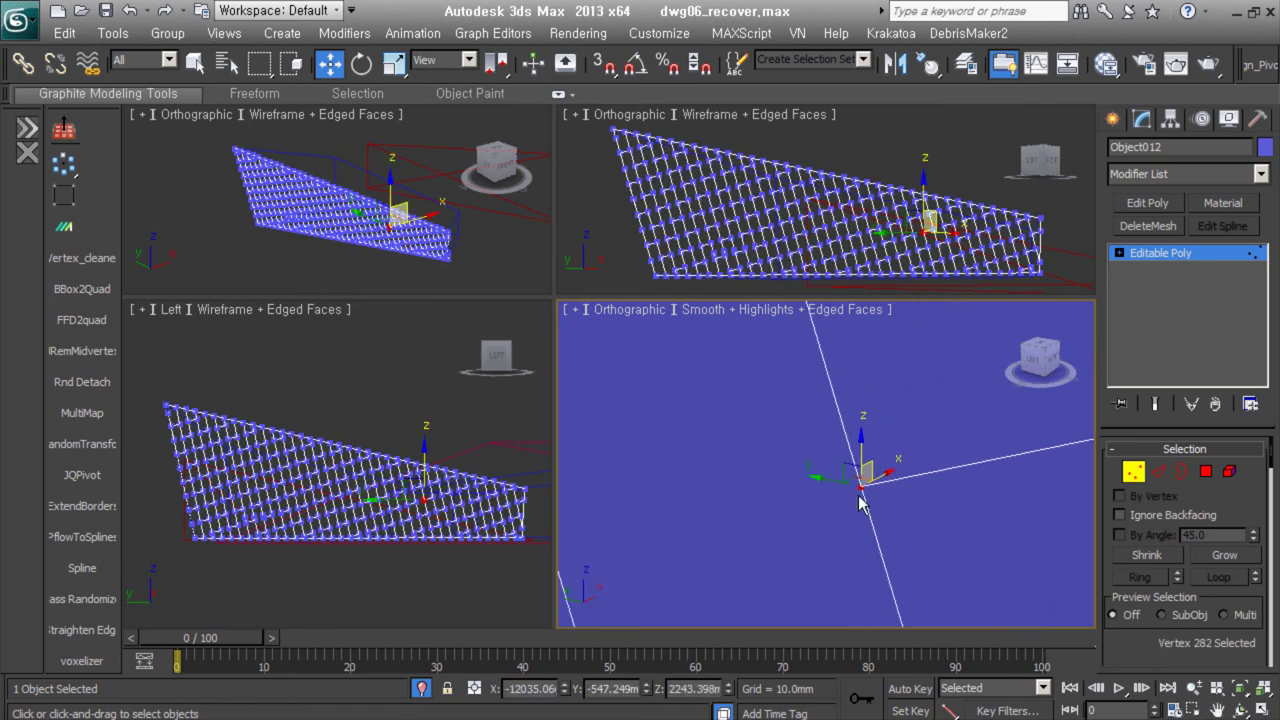
key(2)
right_click(663, 406)
click(735, 491)
scroll(712, 418, up, 4)
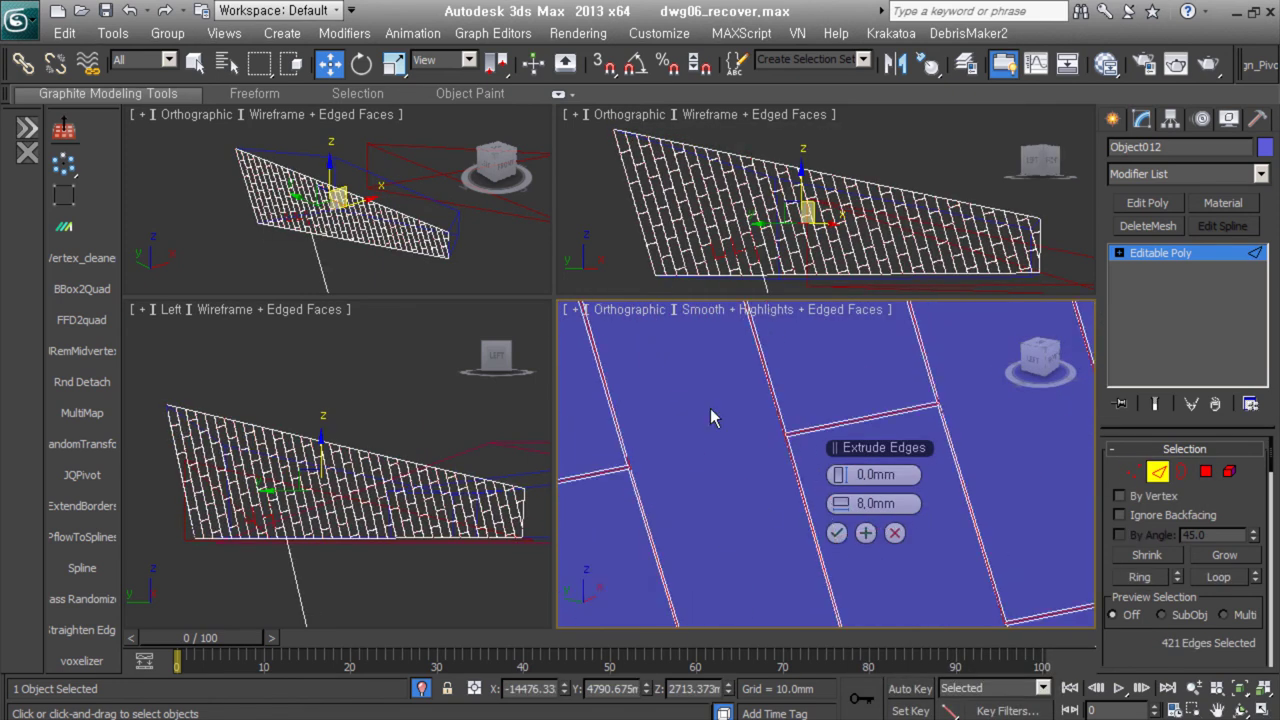
click(895, 533)
Apply the edge chamfer settings and give all brick panels thickness with a shell.
key(ctrl+shift+c)
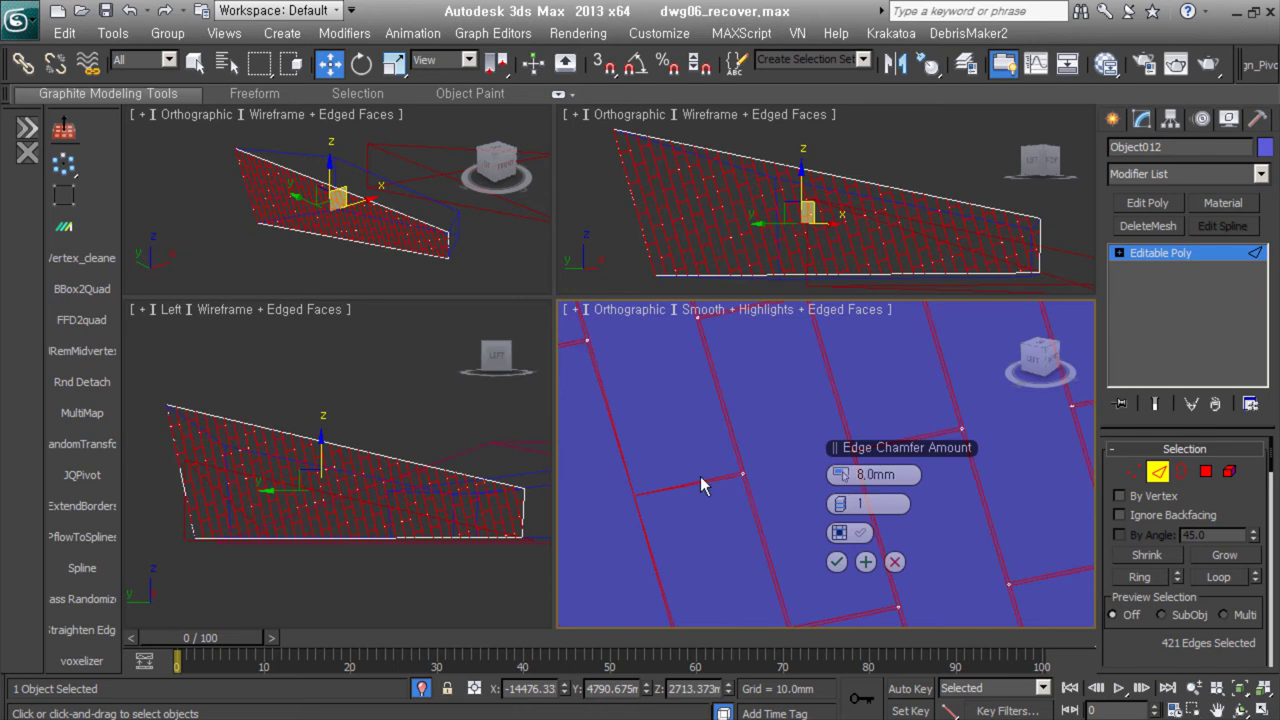
key(4)
key(shift+e)
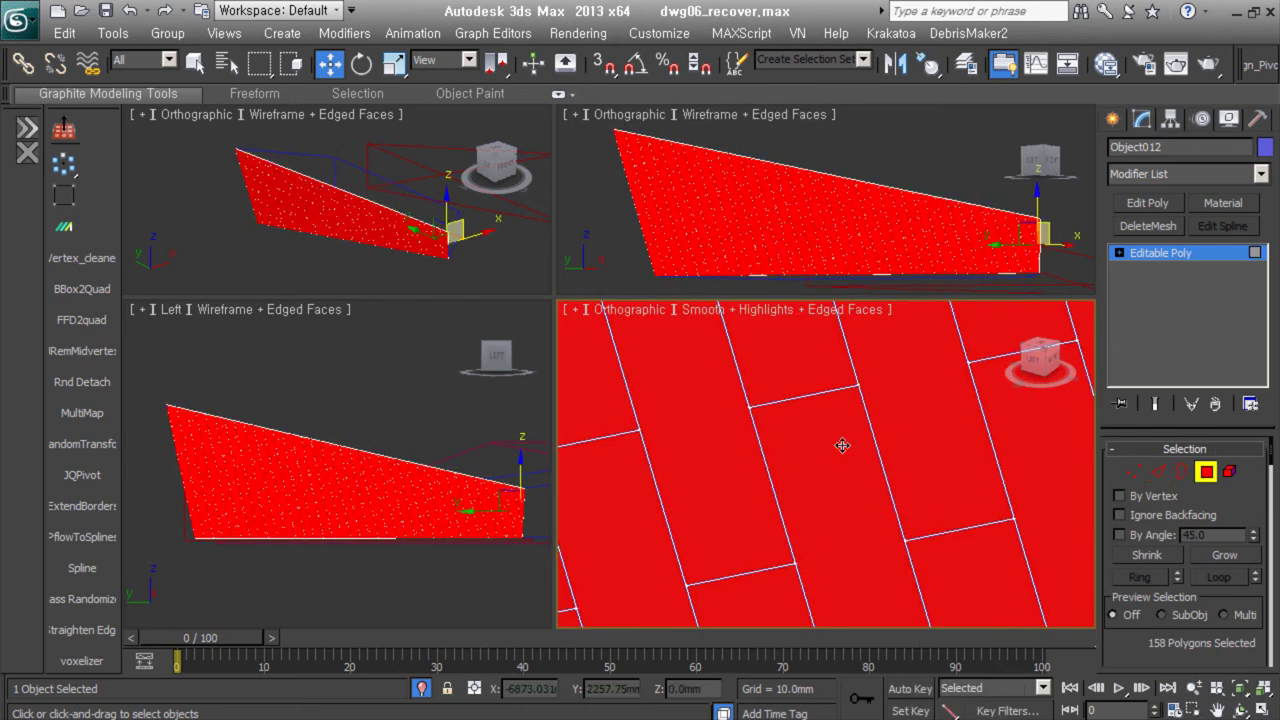
double_click(1214, 498)
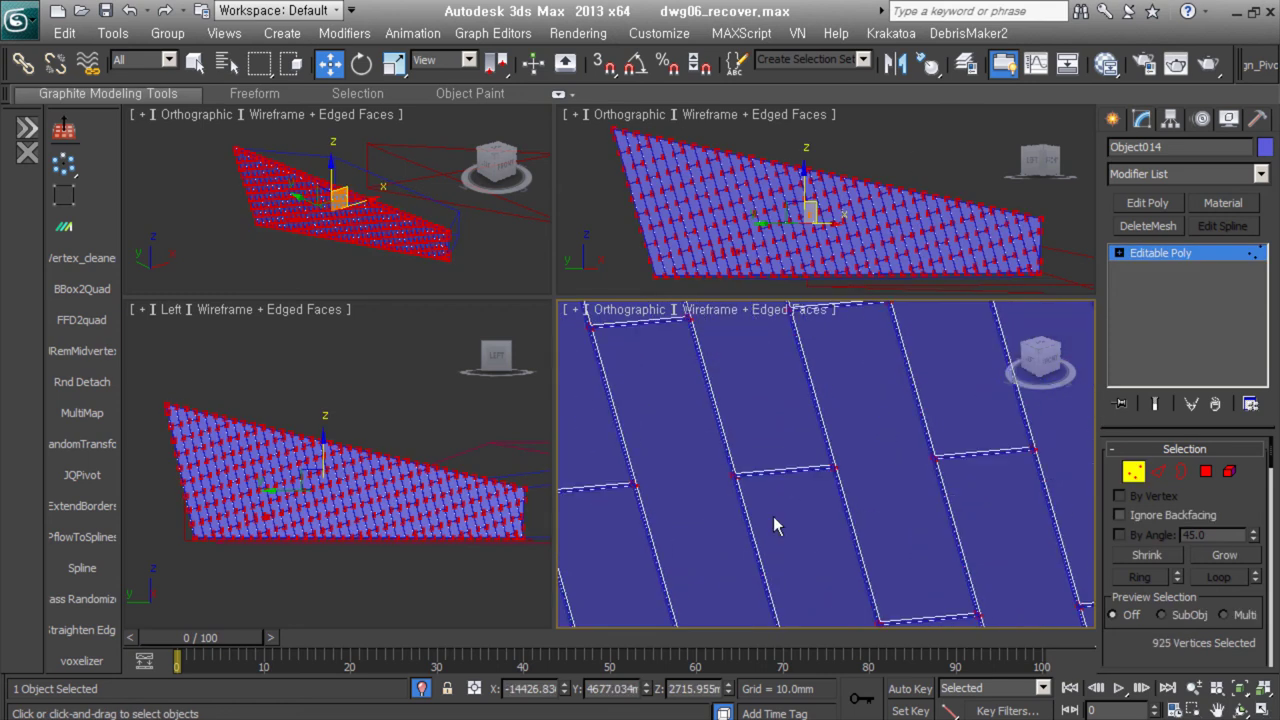
Clean redundant vertices, randomise material IDs 1 to 3 by polygon, and hide the bricks.
click(700, 429)
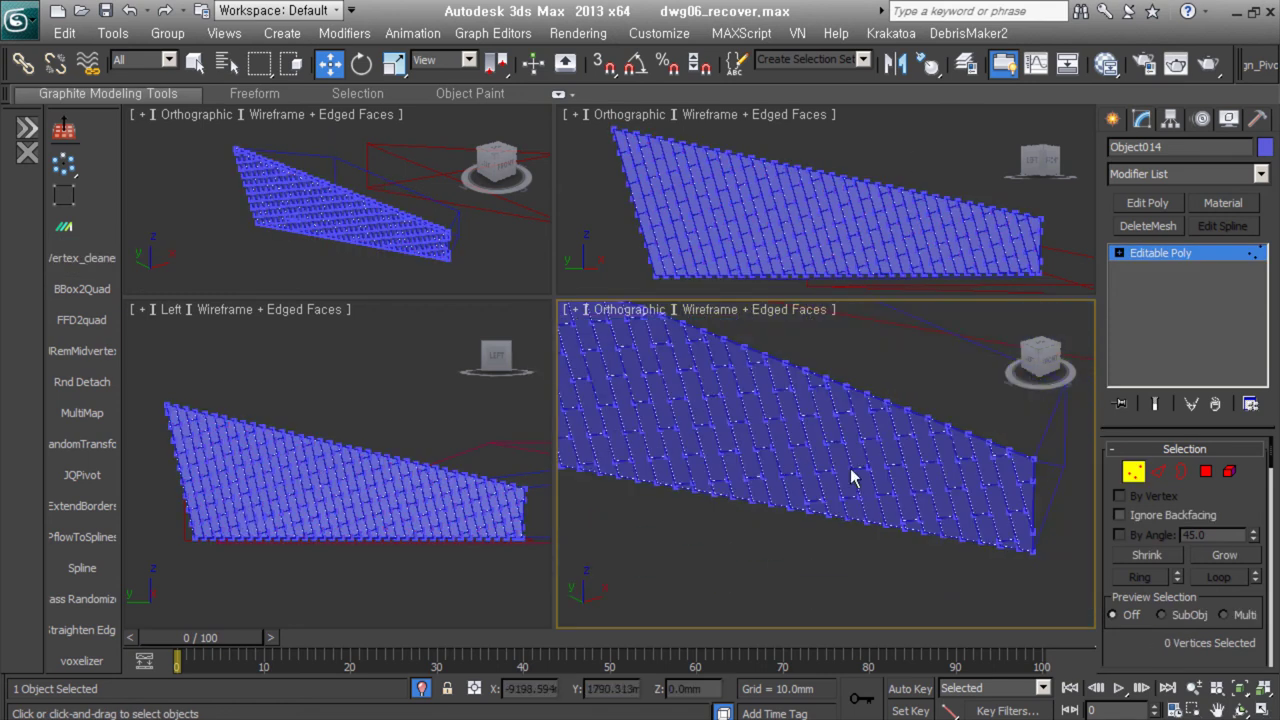
key(4)
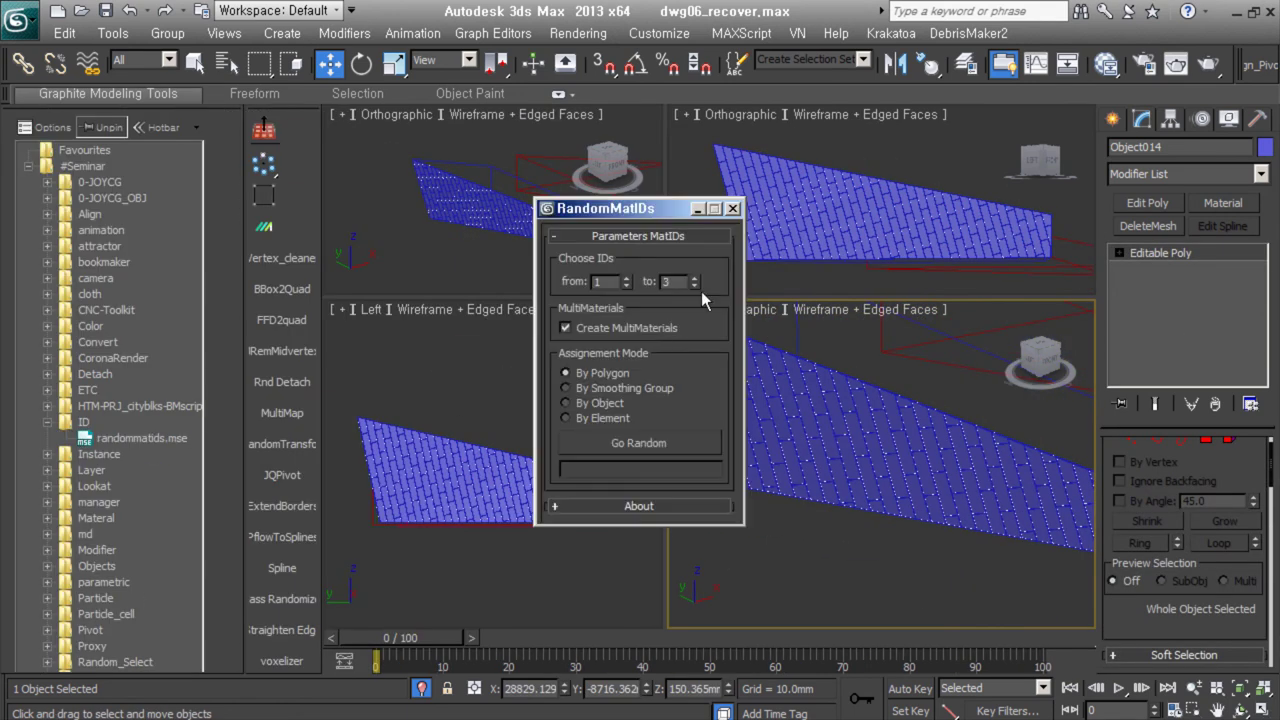
click(639, 445)
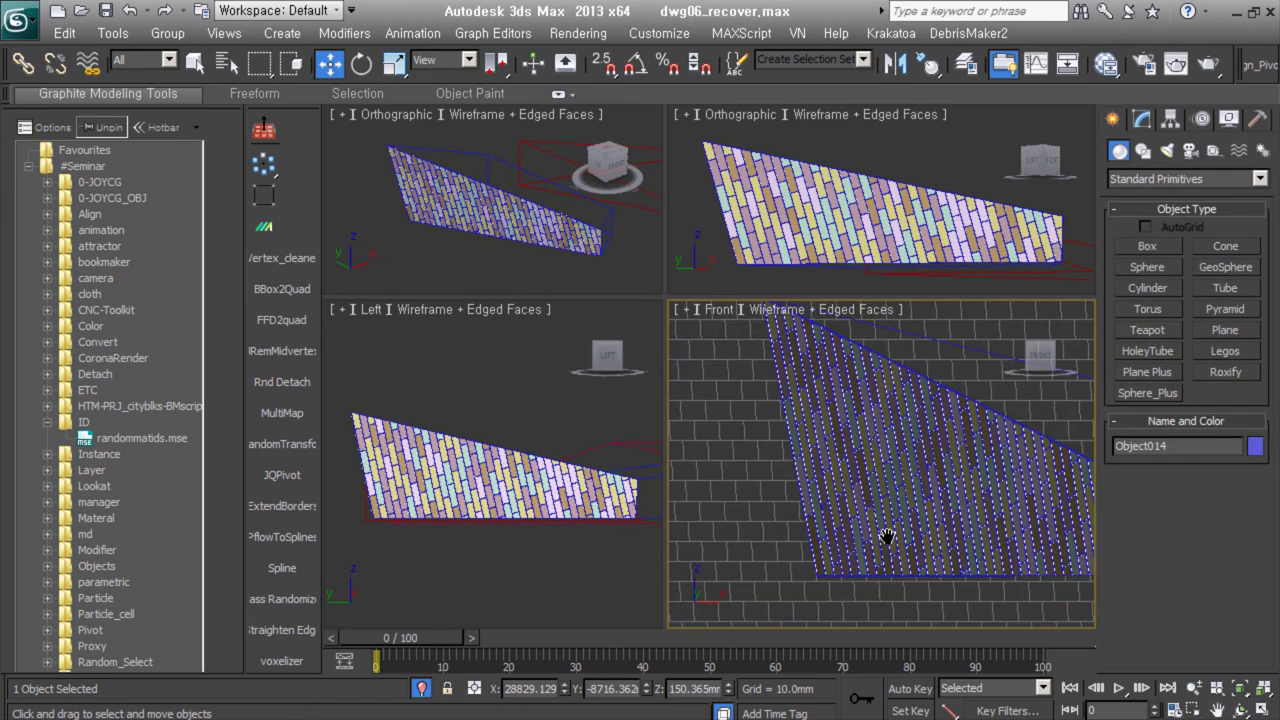
right_click(833, 393)
click(908, 340)
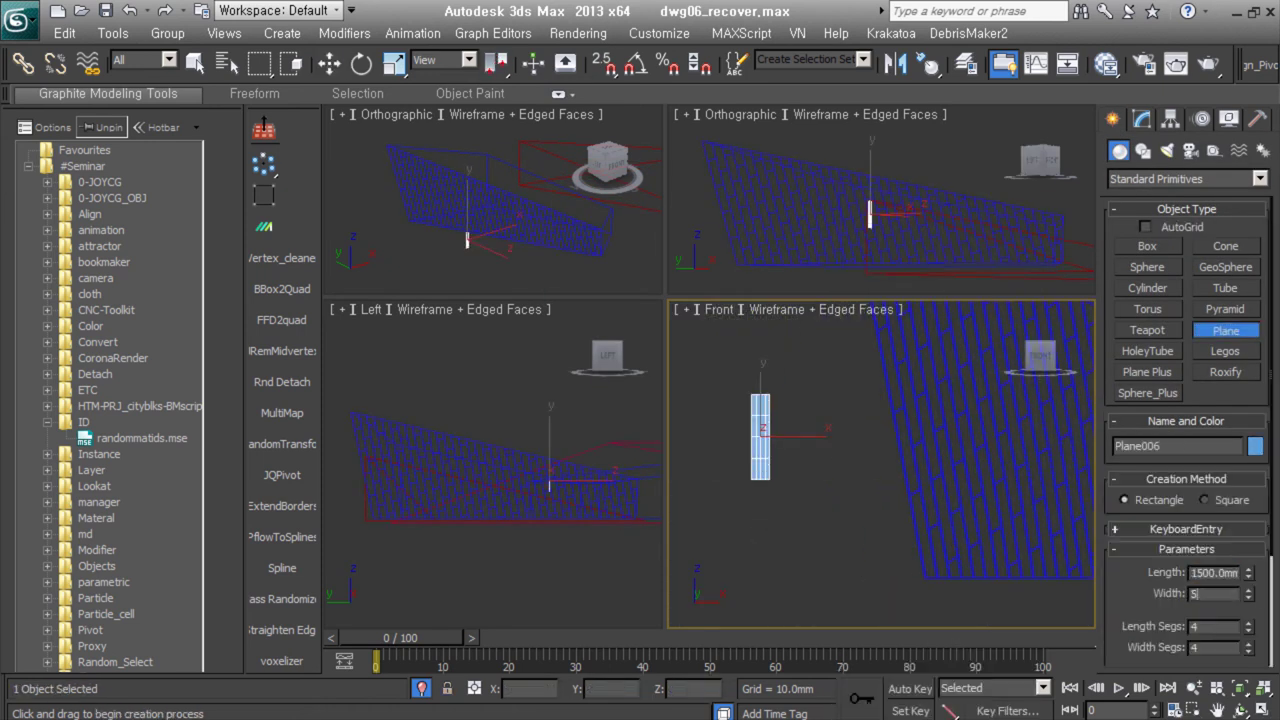
Convert the new plane to Editable Poly and select all its polygons.
scroll(1110, 609, down, 3)
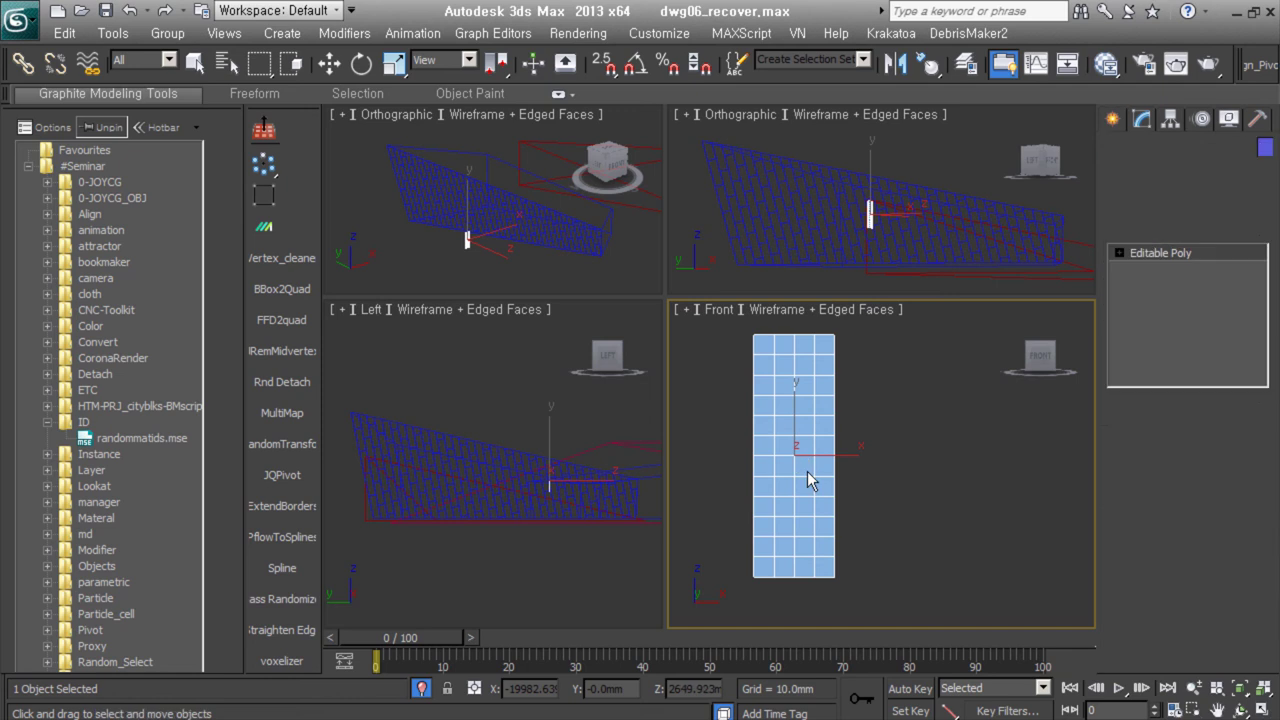
key(4)
key(ctrl+a)
alt+middle_drag(849, 503, 823, 529)
scroll(836, 417, up, 5)
Add a Noise modifier to the plane with raised Z strength.
click(1260, 173)
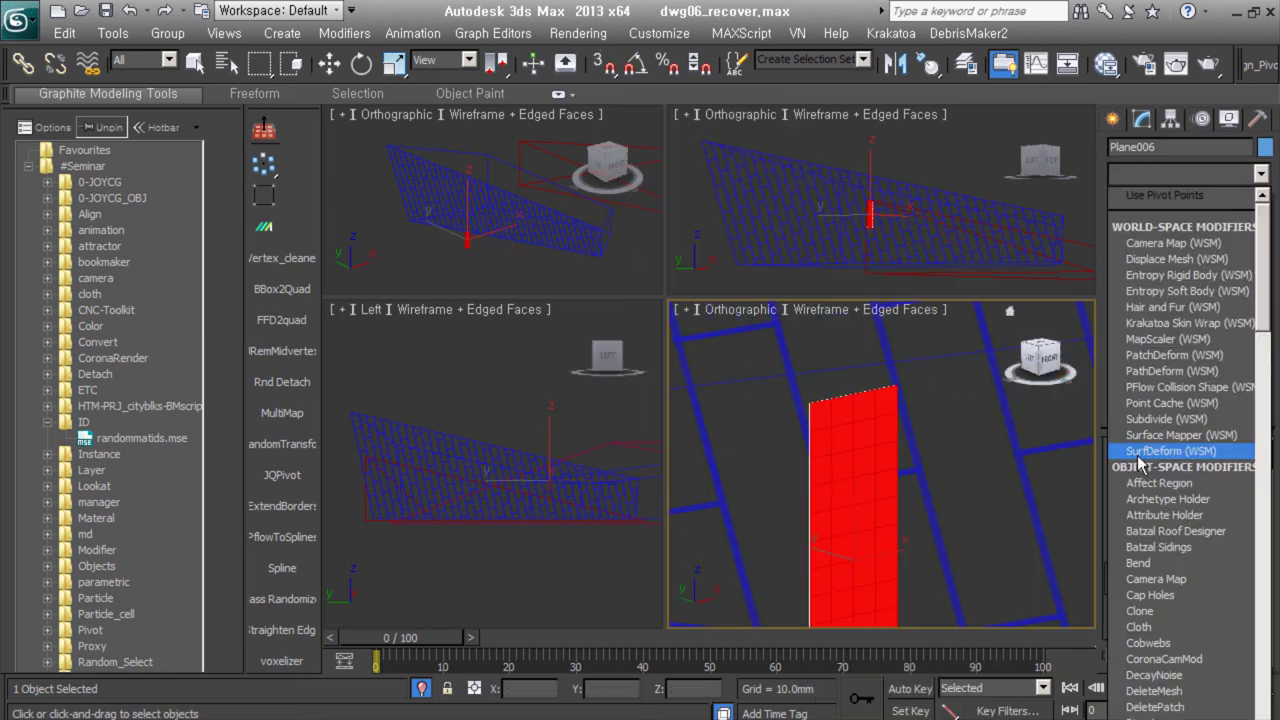
click(1172, 451)
key(w)
scroll(944, 503, up, 3)
scroll(1224, 581, down, 3)
drag(1224, 581, 917, 466)
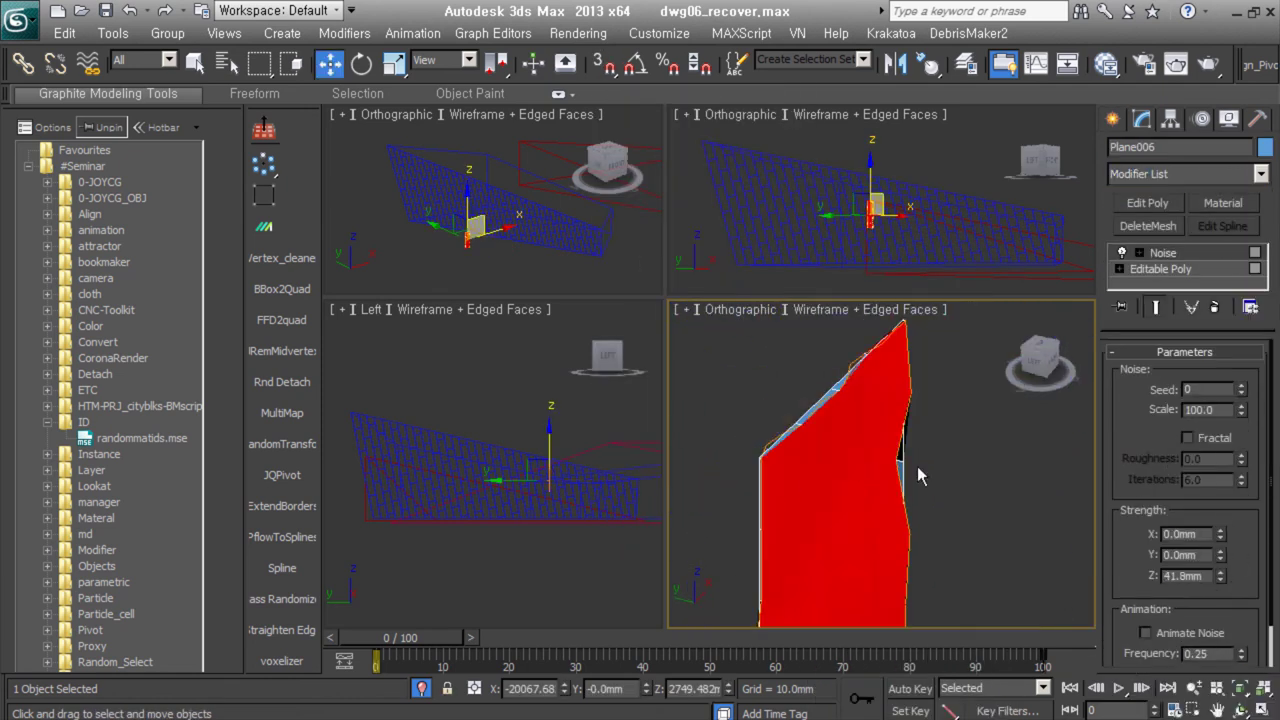
alt+middle_drag(942, 510, 871, 506)
key(4)
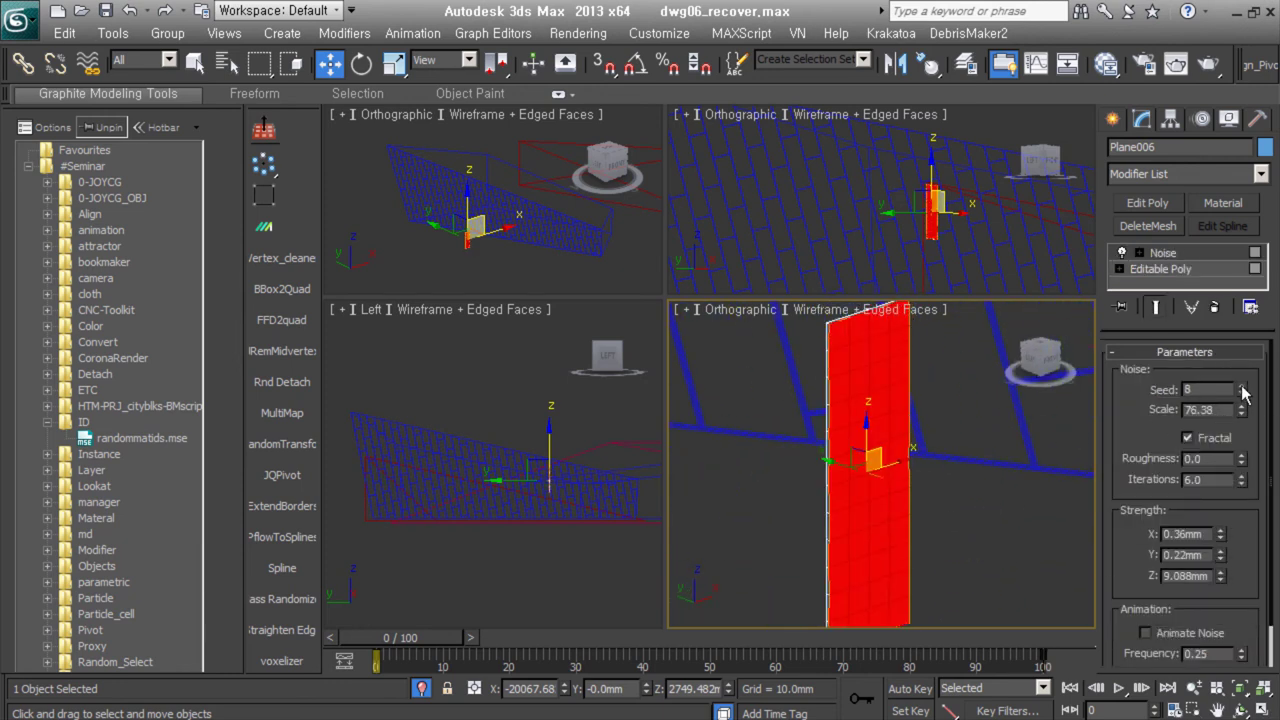
Stack TurboSmooth and an Edit Poly modifier above the noise.
key(ctrl+t)
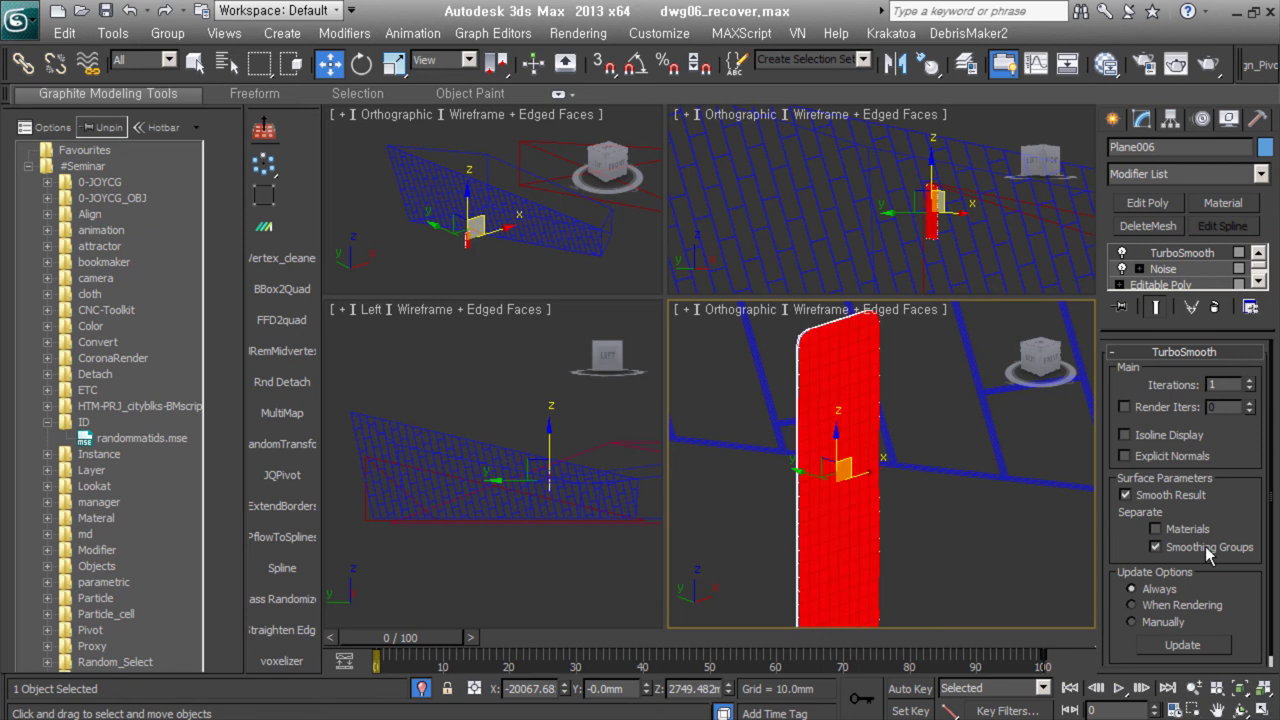
key(f)
click(1147, 202)
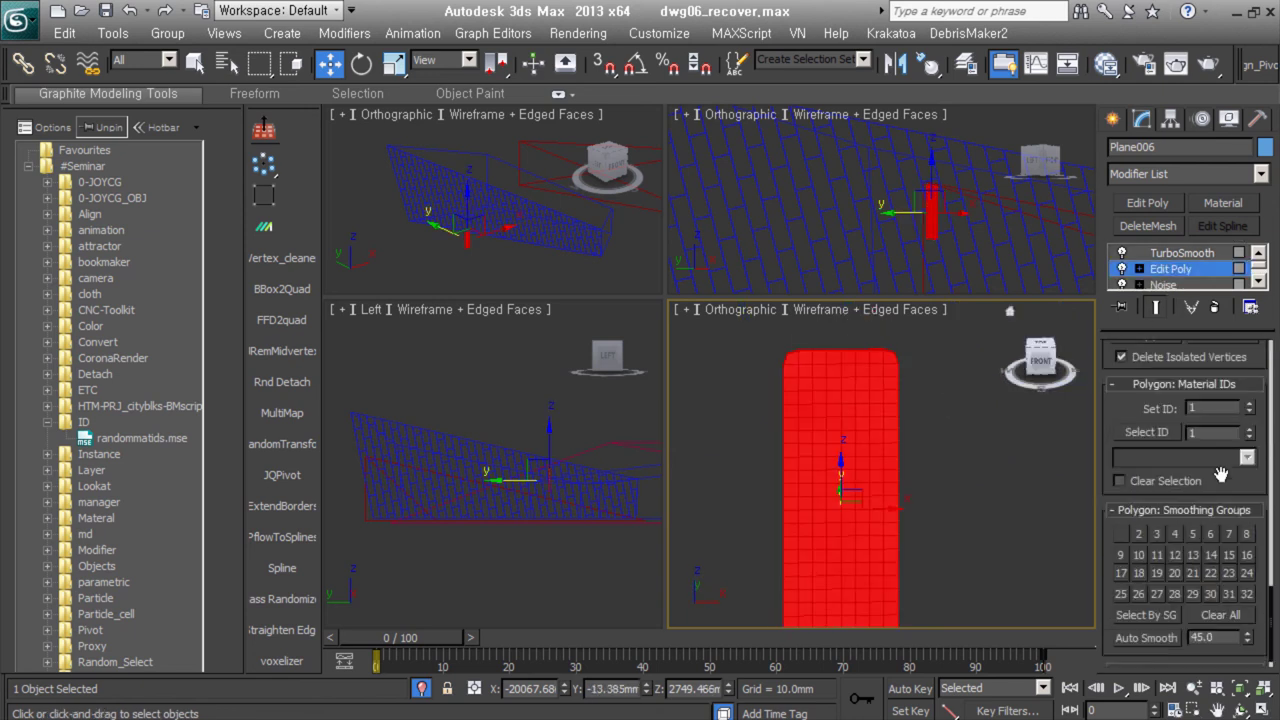
Set the panel's object colour to grey.
click(1180, 253)
alt+middle_drag(840, 450, 860, 470)
click(1265, 147)
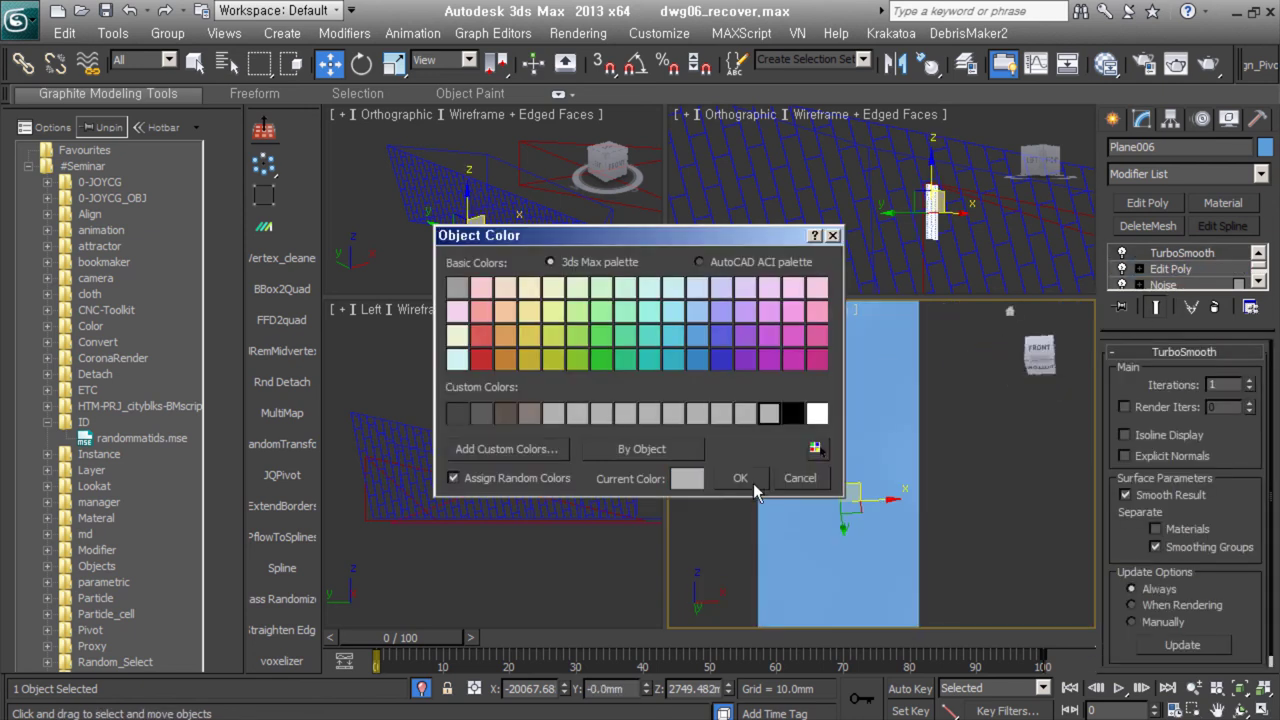
click(745, 478)
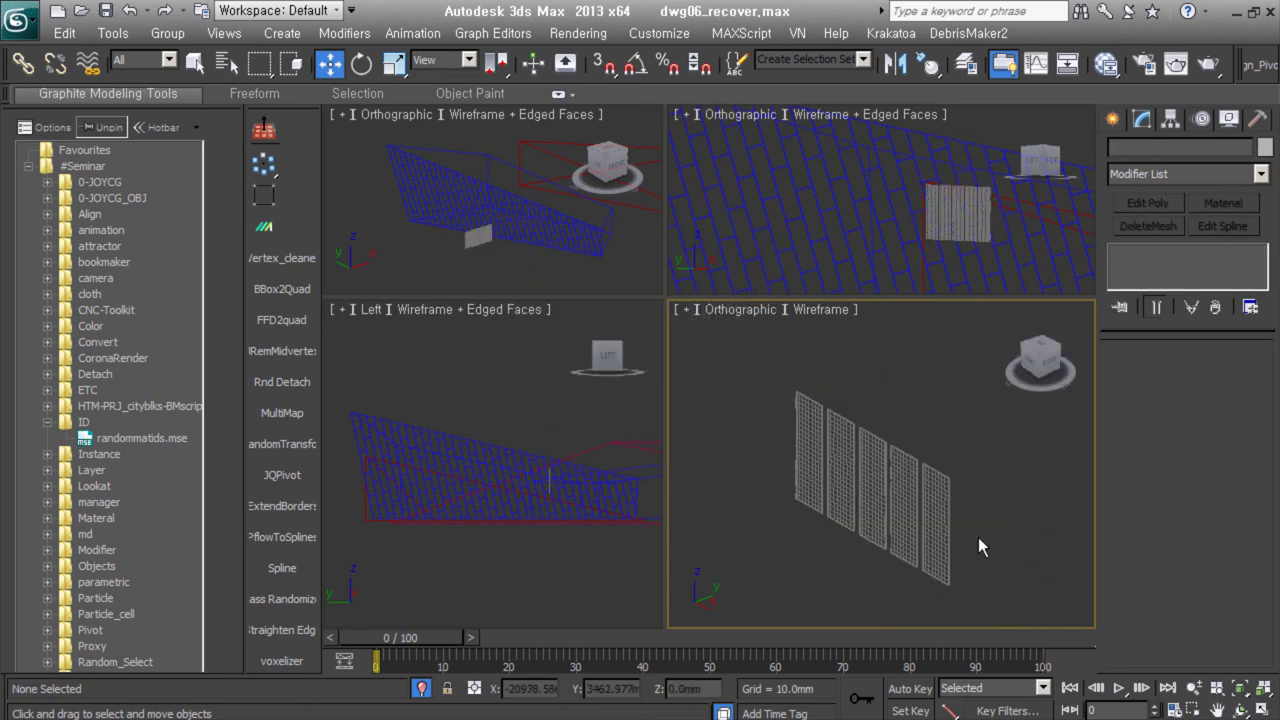
Select the brick soffit Object014 and re-randomise its material IDs.
click(954, 522)
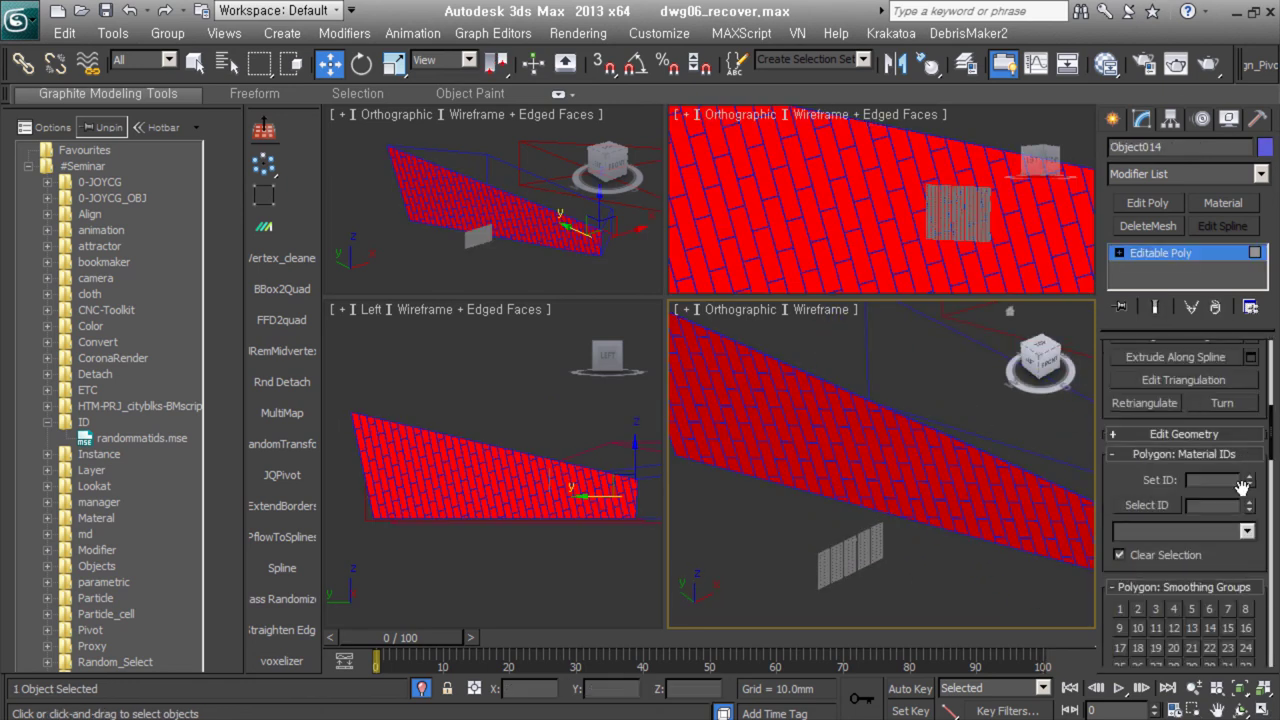
right_click(988, 391)
click(871, 491)
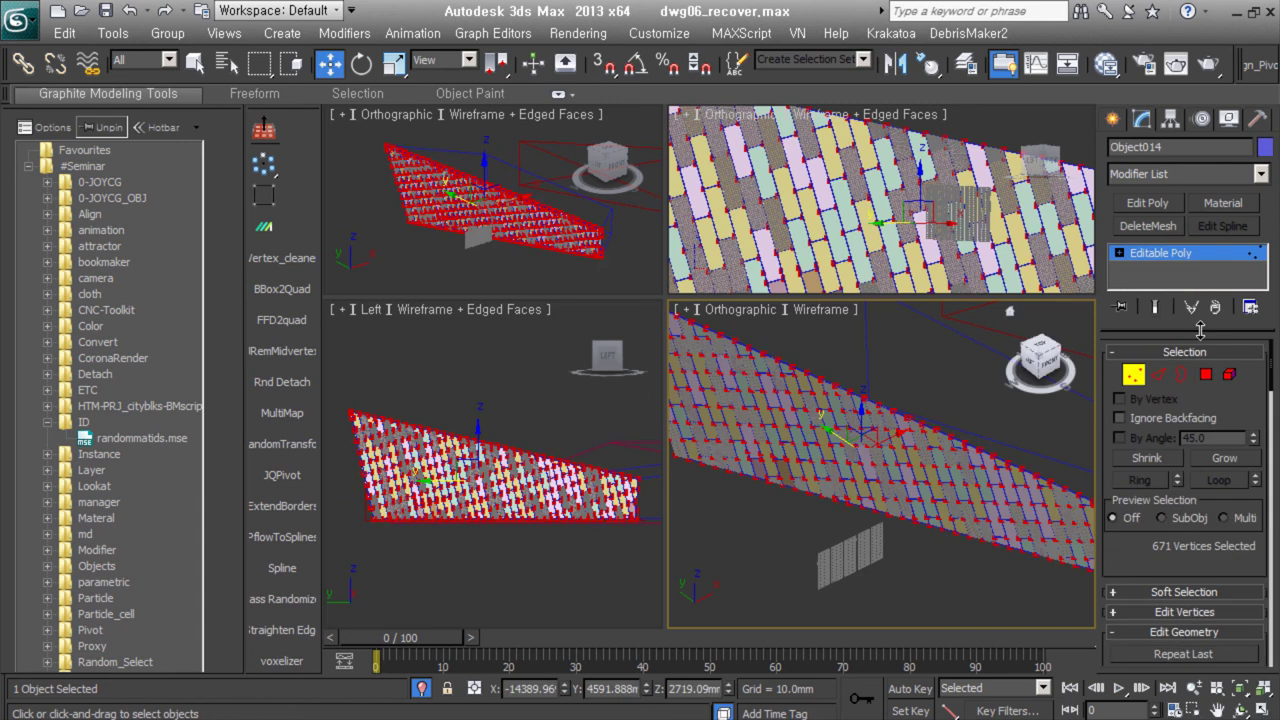
Select the material ID 2 polygons and distribute the grey panel copies onto them.
click(1206, 374)
right_click(871, 510)
click(755, 335)
scroll(1248, 513, down, 5)
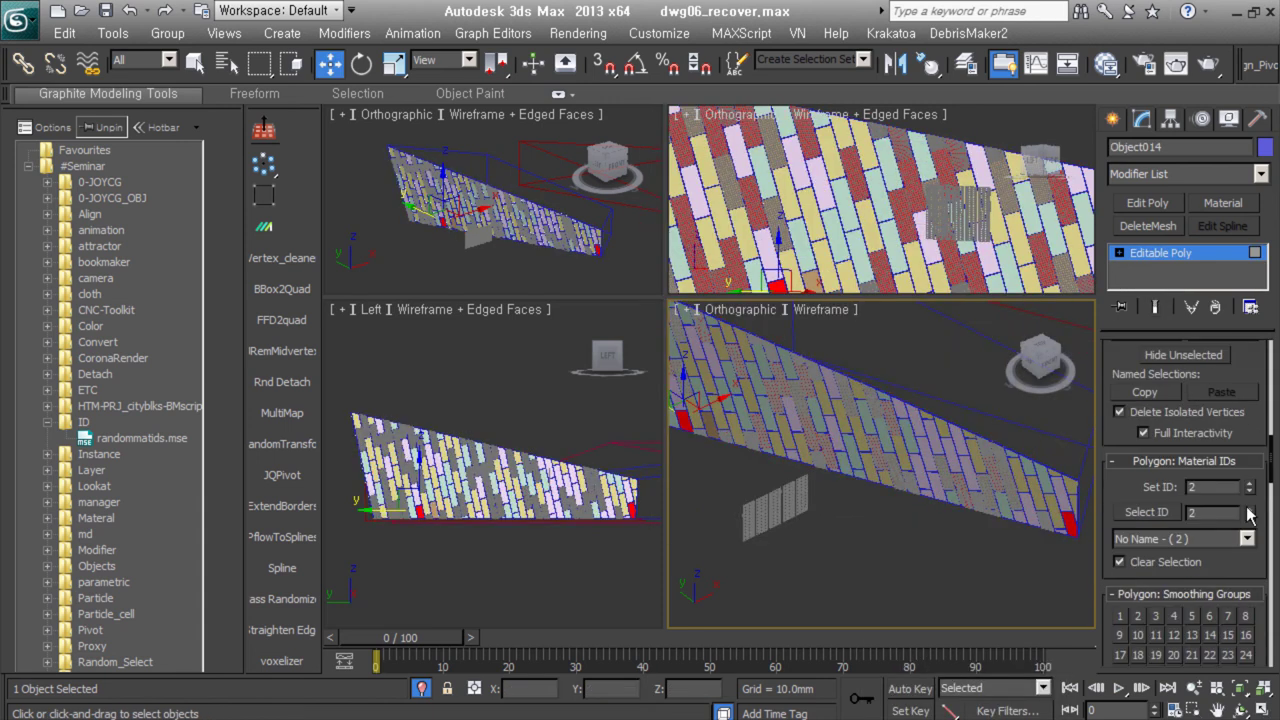
right_click(940, 370)
click(786, 414)
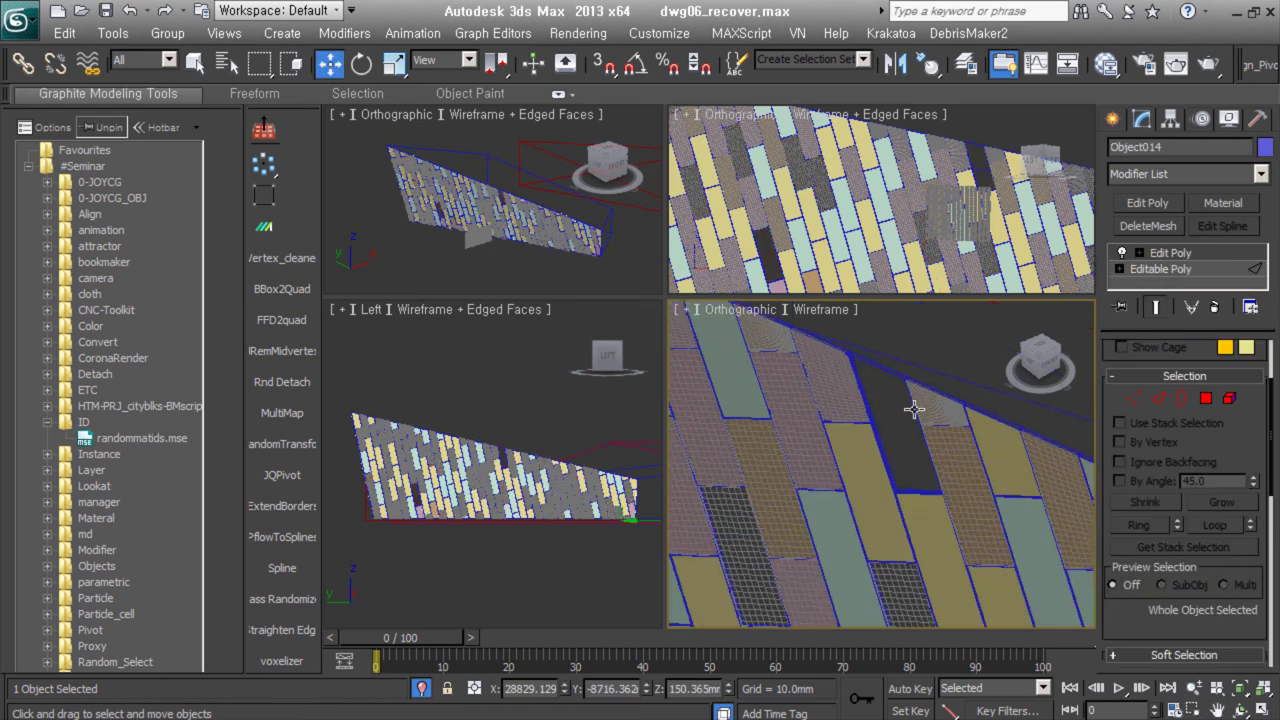
Select the material ID 4 faces in the Edit Poly layer and collapse the modifier stack.
scroll(920, 440, down, 5)
click(1170, 253)
scroll(1185, 500, down, 5)
click(1146, 489)
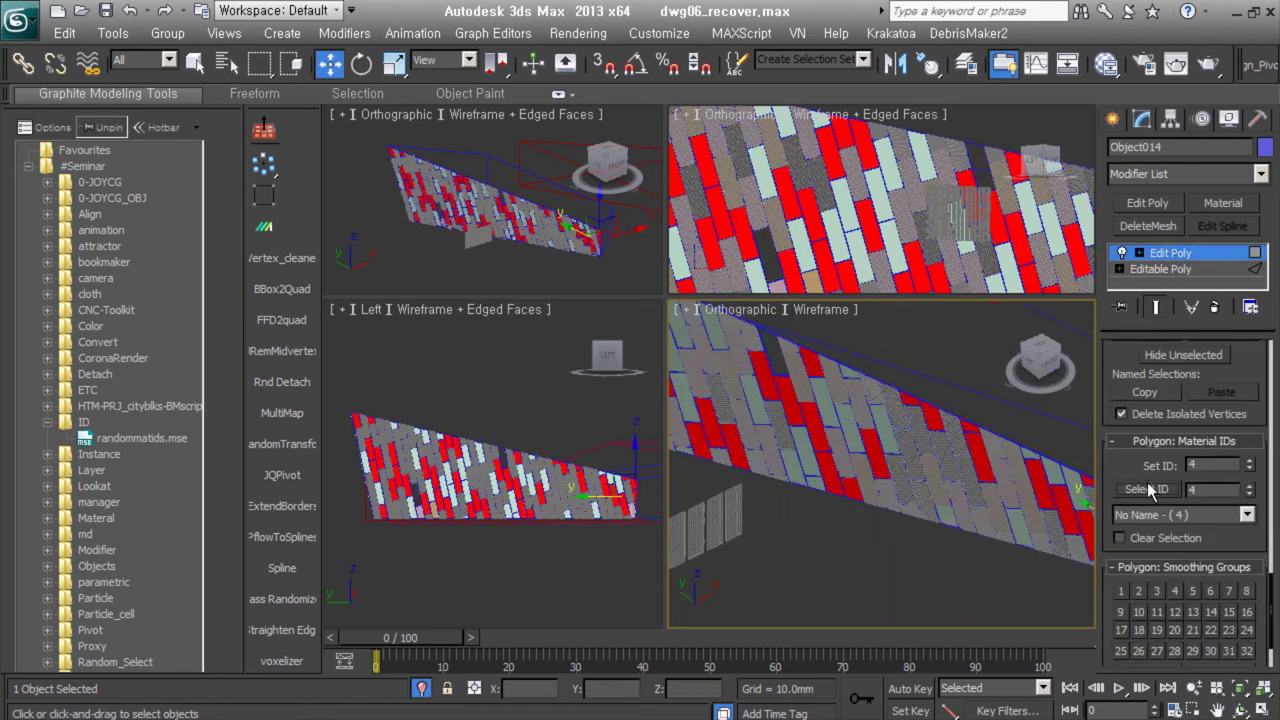
right_click(940, 410)
click(1057, 118)
Select the material ID 5 faces, then pick a placed panel for local-coordinate moving.
click(1160, 253)
scroll(1185, 500, down, 5)
click(1146, 422)
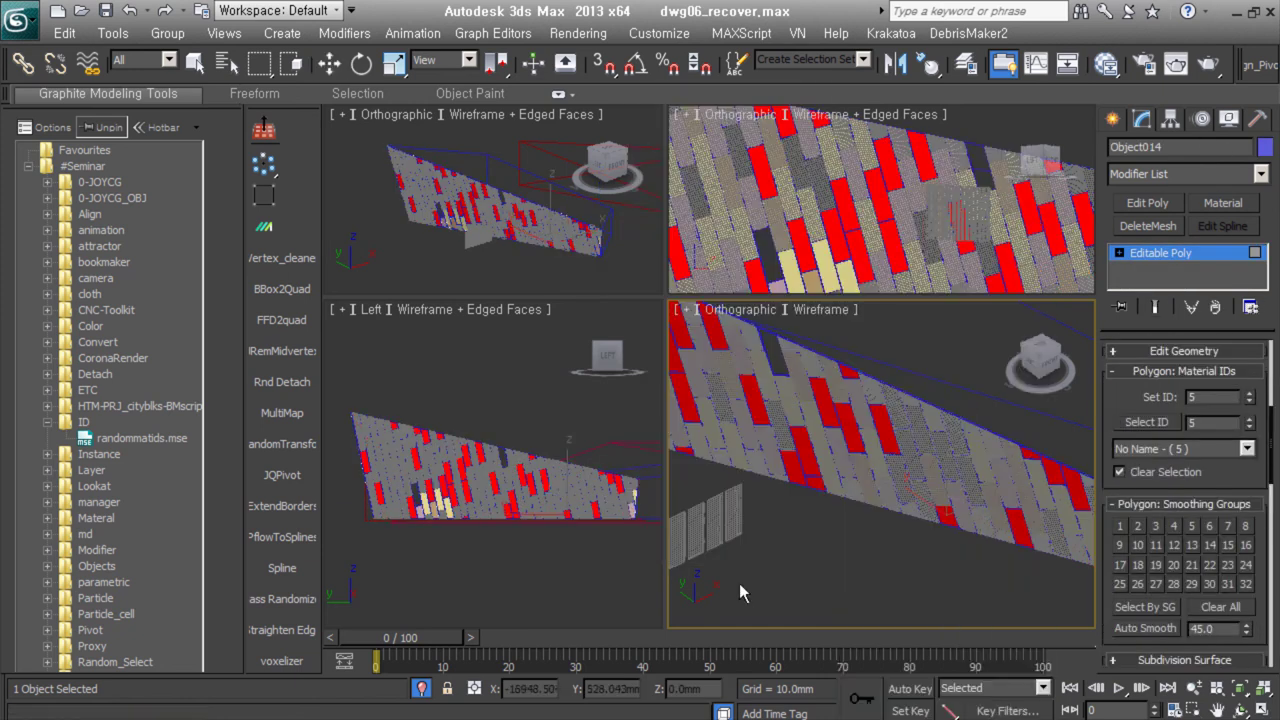
click(851, 537)
scroll(814, 446, up, 5)
key(w)
click(920, 420)
scroll(920, 420, up, 4)
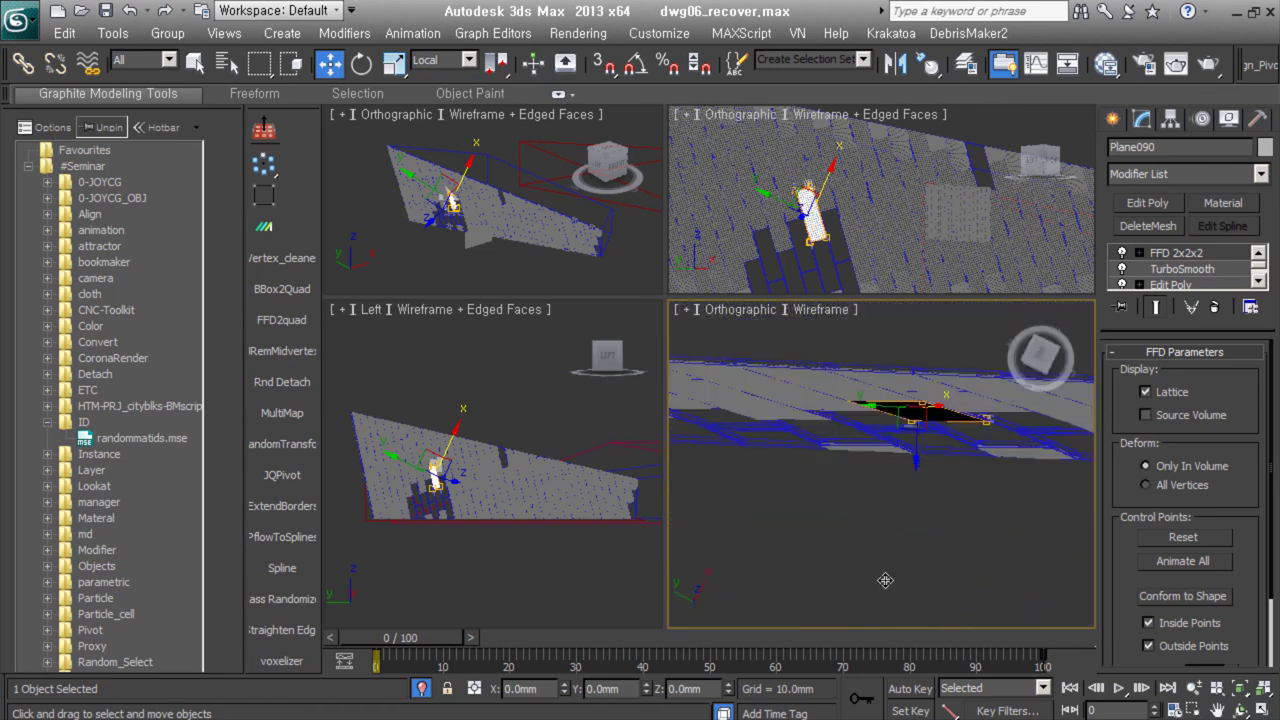
Shift-drag two panel copies into the remaining soffit gaps, confirming Clone Options.
mouse_move(896, 430)
shift+mouse_down()
mouse_move(897, 541)
mouse_move(897, 480)
shift+mouse_up()
key(Return)
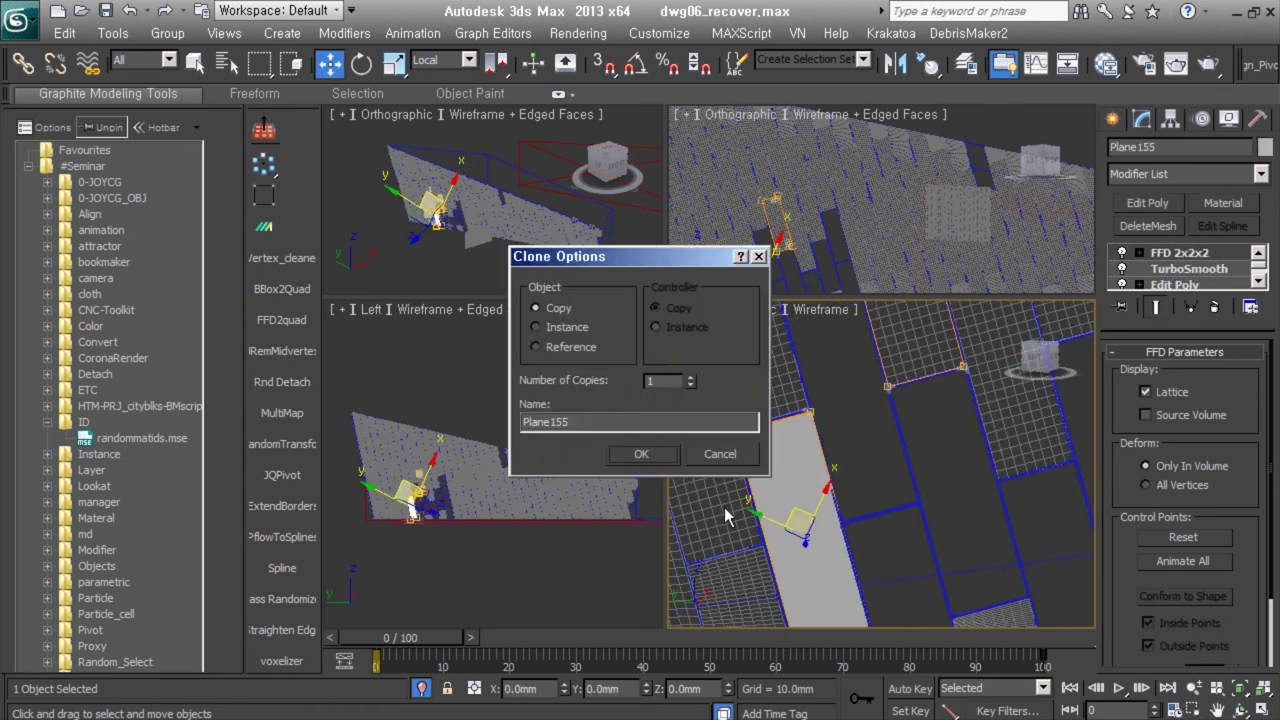
key(Return)
scroll(890, 400, up, 5)
scroll(890, 400, down, 4)
scroll(890, 387, up, 4)
scroll(890, 387, down, 4)
shift+drag(890, 400, 880, 560)
key(Return)
scroll(880, 560, up, 4)
scroll(878, 577, down, 4)
scroll(870, 430, up, 3)
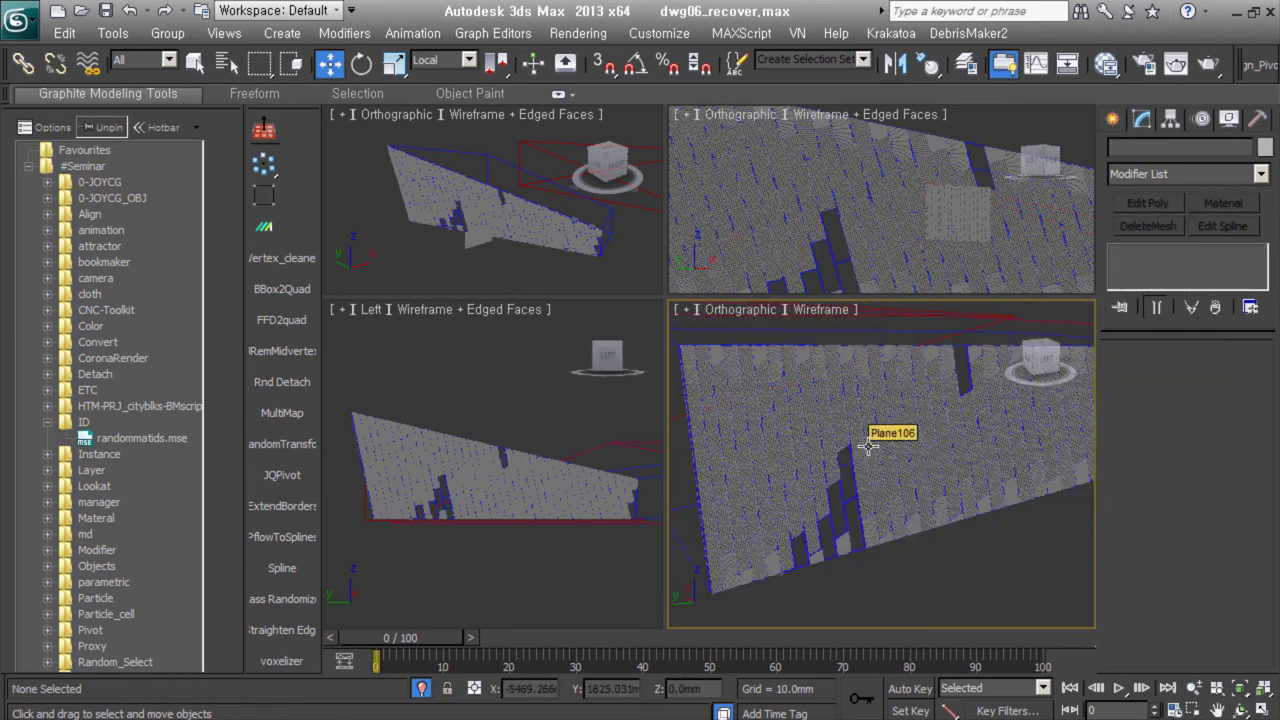
Switch to Perspective view and orbit around the clad soffit wall to inspect it.
key(p)
alt+middle_drag(870, 430, 836, 513)
scroll(836, 513, down, 4)
scroll(897, 534, up, 4)
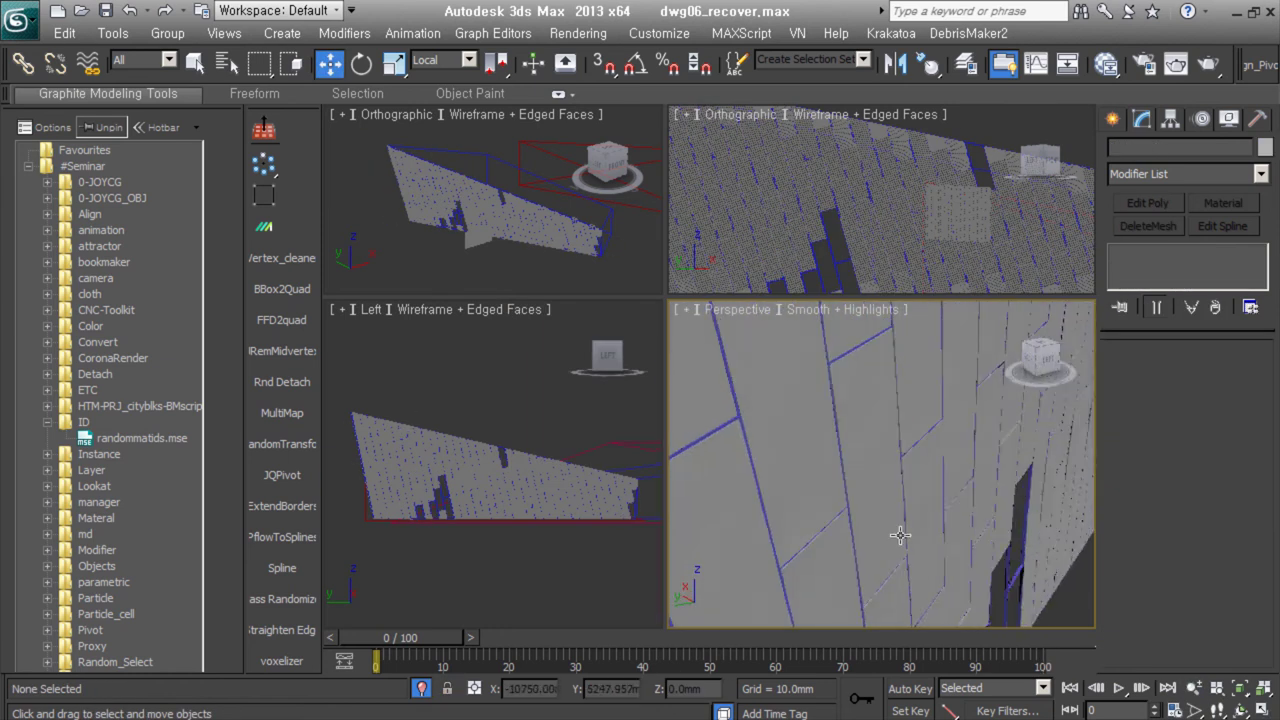
scroll(897, 534, down, 4)
scroll(930, 517, up, 4)
scroll(963, 500, down, 4)
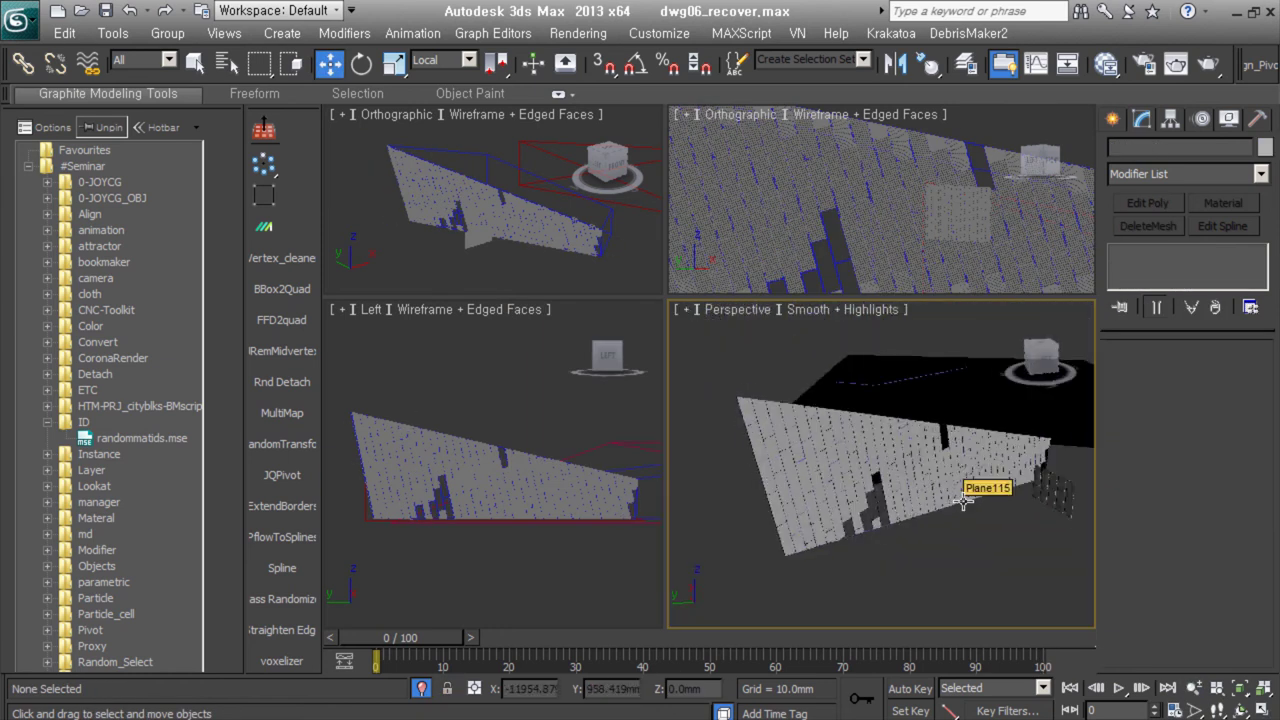
scroll(963, 500, up, 3)
mouse_move(915, 549)
alt+middle_down()
mouse_move(948, 555)
mouse_move(1106, 520)
mouse_move(922, 612)
mouse_move(886, 528)
mouse_move(926, 512)
mouse_move(815, 658)
alt+middle_up()
click(922, 612)
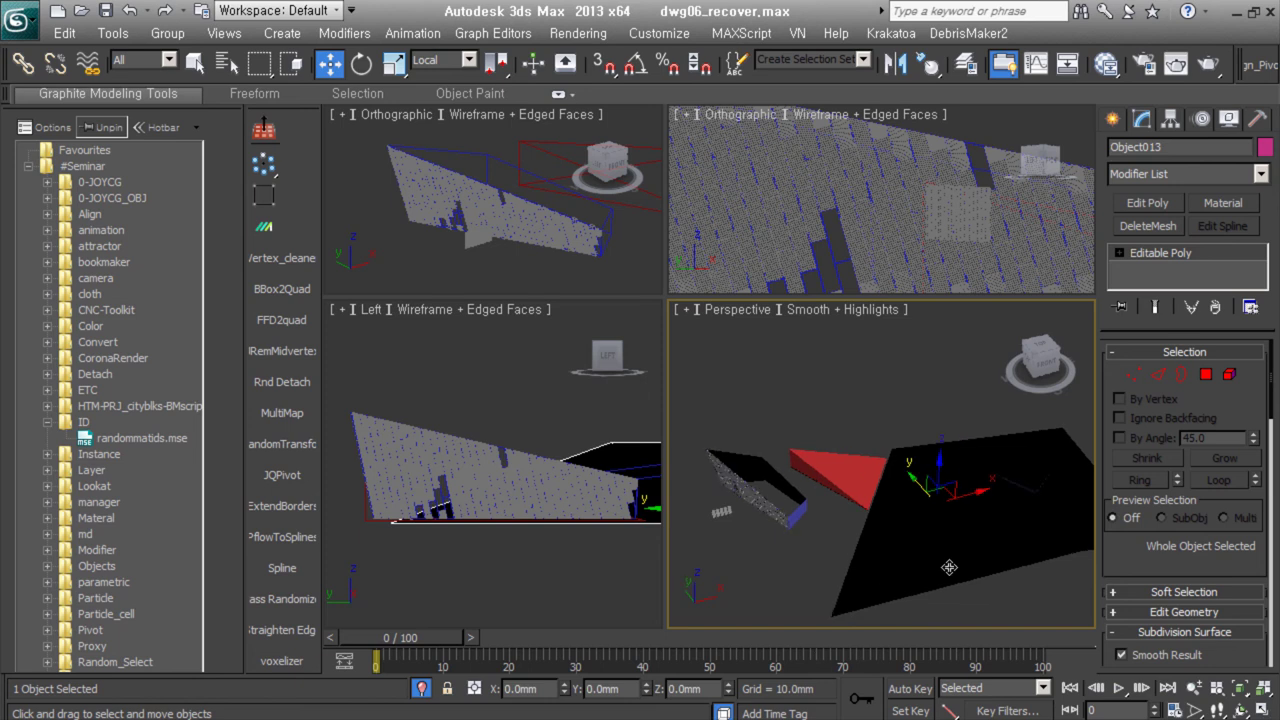
alt+middle_drag(949, 567, 880, 520)
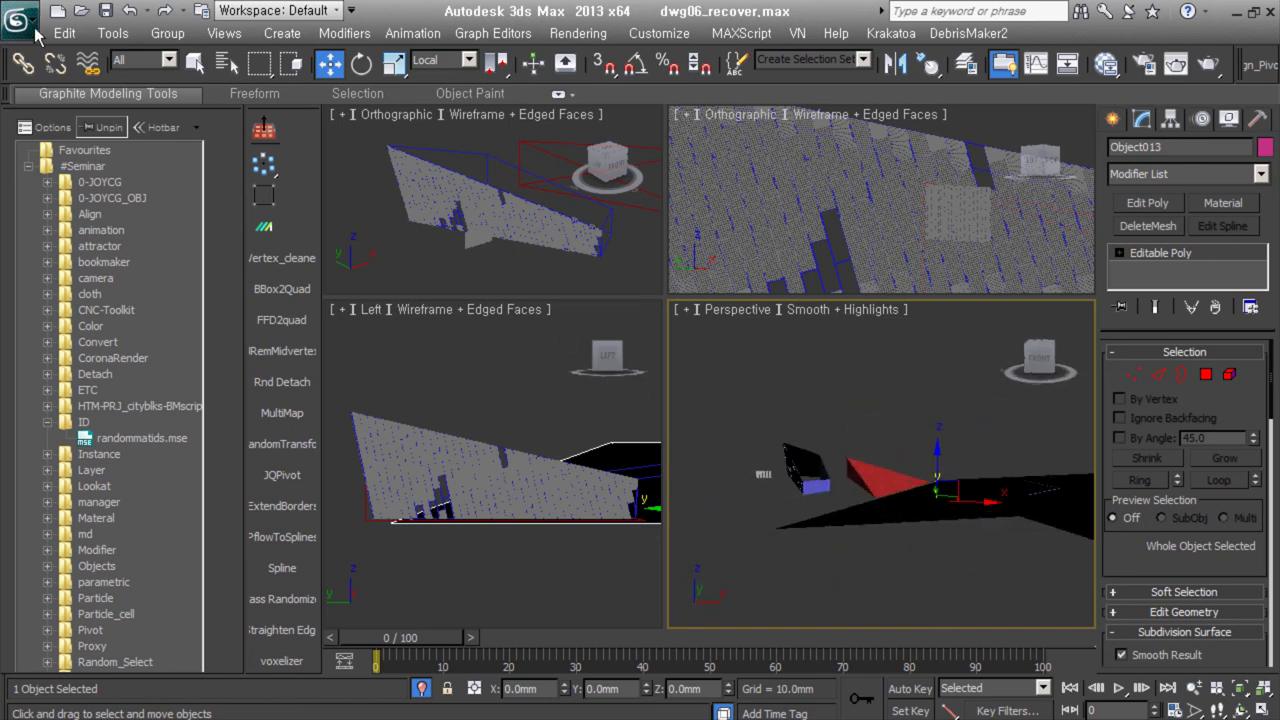
Open the 2_detailModeling01.max building scene from the MAX folder.
click(36, 34)
click(88, 350)
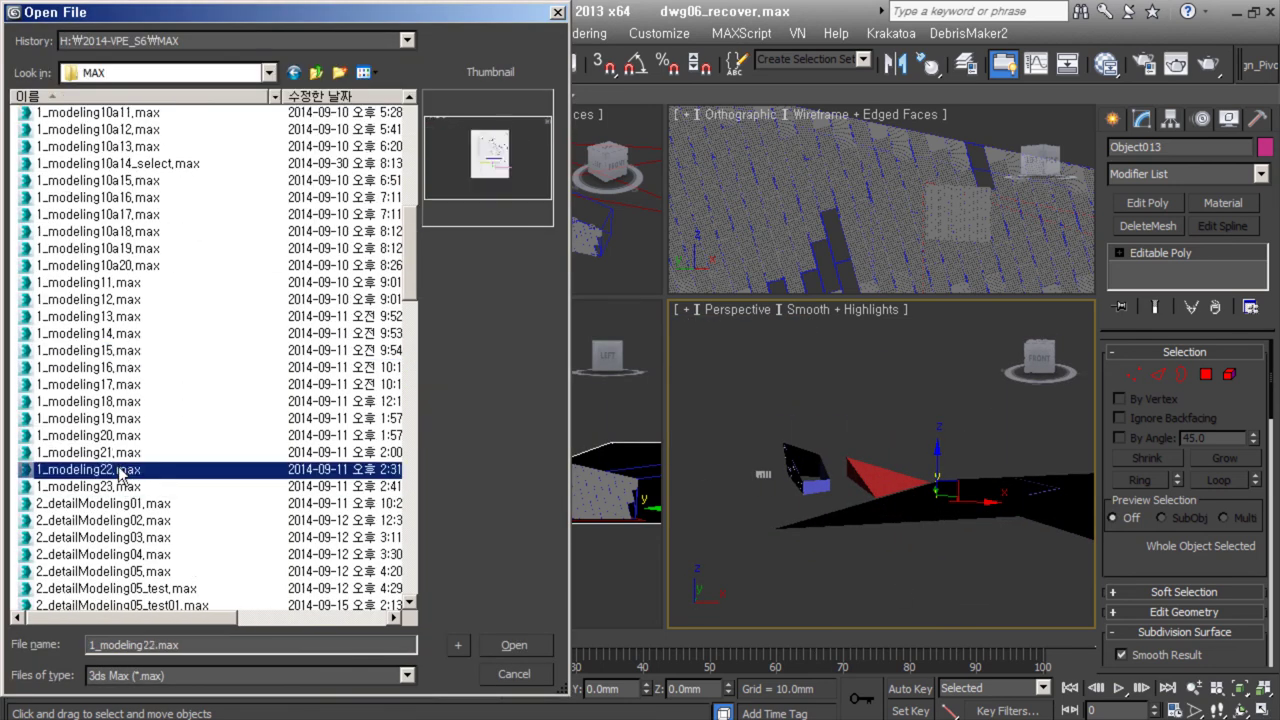
double_click(120, 486)
key(t)
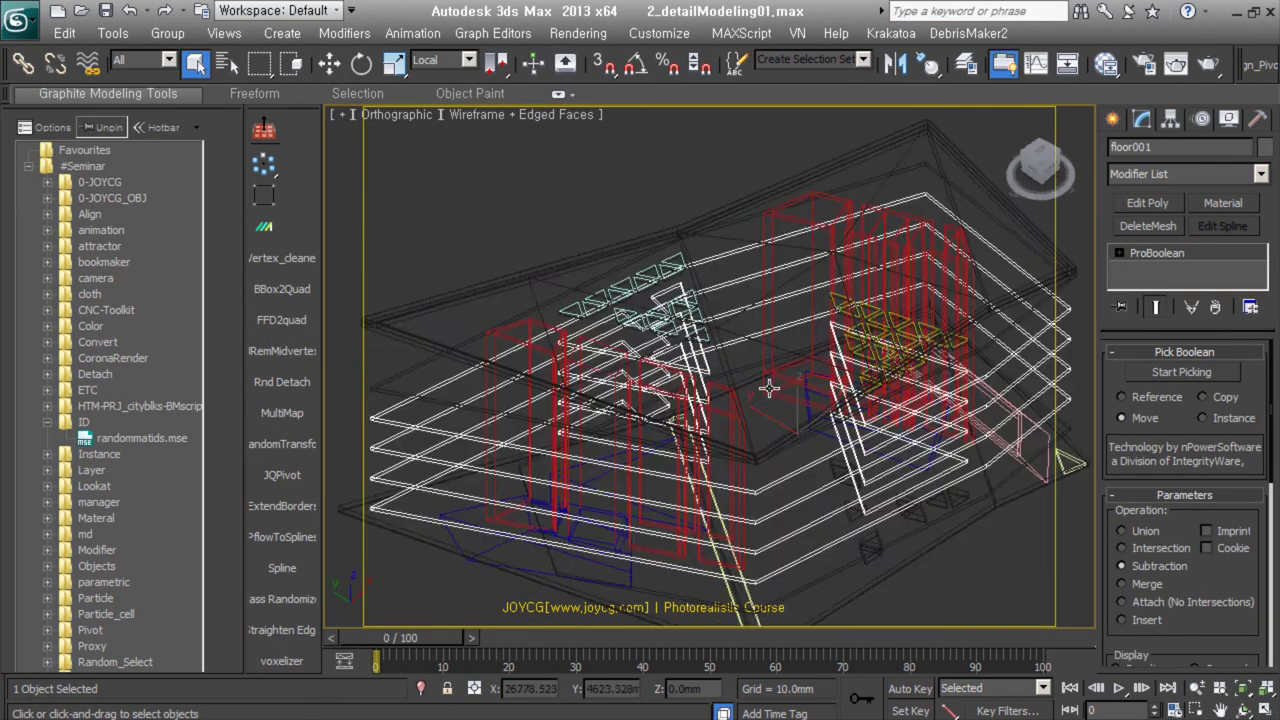
Orbit and pan around the building, selecting objects like in_elv_wall and Object007.
scroll(767, 294, up, 5)
middle_drag(766, 380, 886, 463)
click(857, 479)
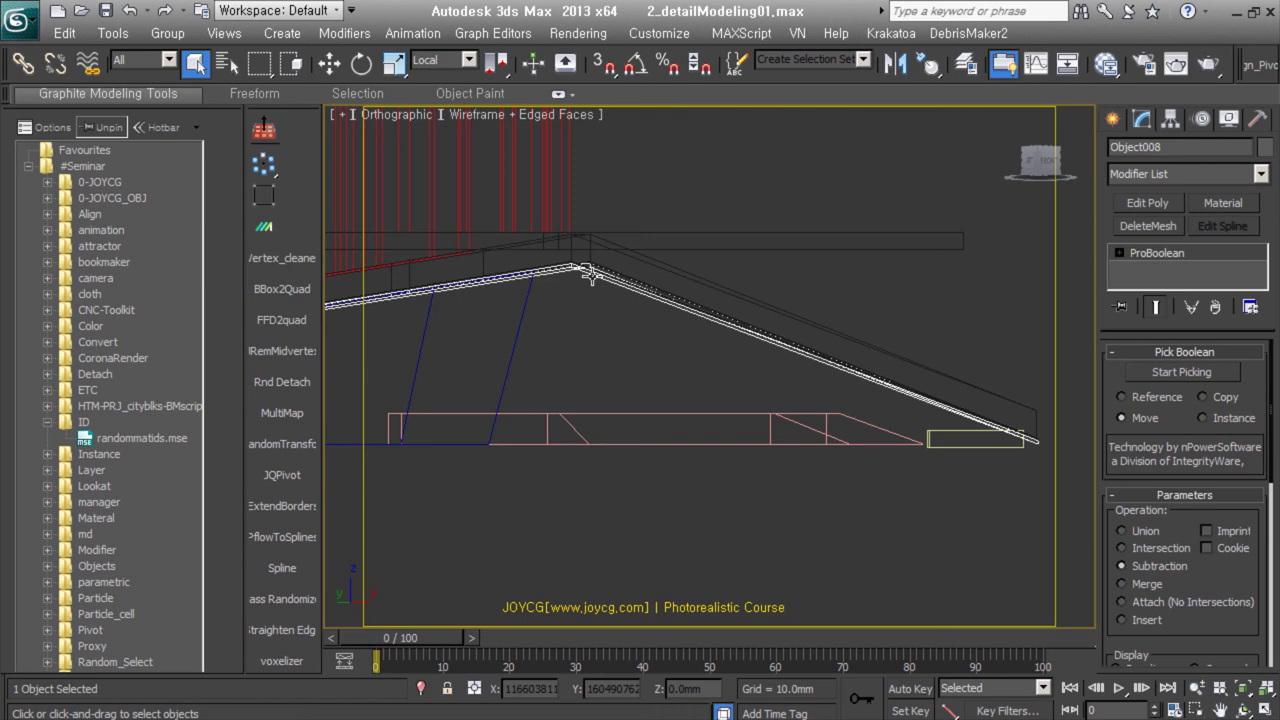
mouse_move(590, 275)
alt+middle_down()
mouse_move(872, 492)
mouse_move(957, 408)
alt+middle_up()
mouse_move(612, 342)
alt+middle_down()
mouse_move(808, 414)
mouse_move(749, 457)
mouse_move(808, 388)
mouse_move(886, 429)
mouse_move(645, 418)
mouse_move(770, 360)
mouse_move(880, 420)
alt+middle_up()
click(749, 470)
click(645, 418)
click(770, 360)
middle_drag(912, 366, 974, 448)
middle_drag(769, 450, 896, 456)
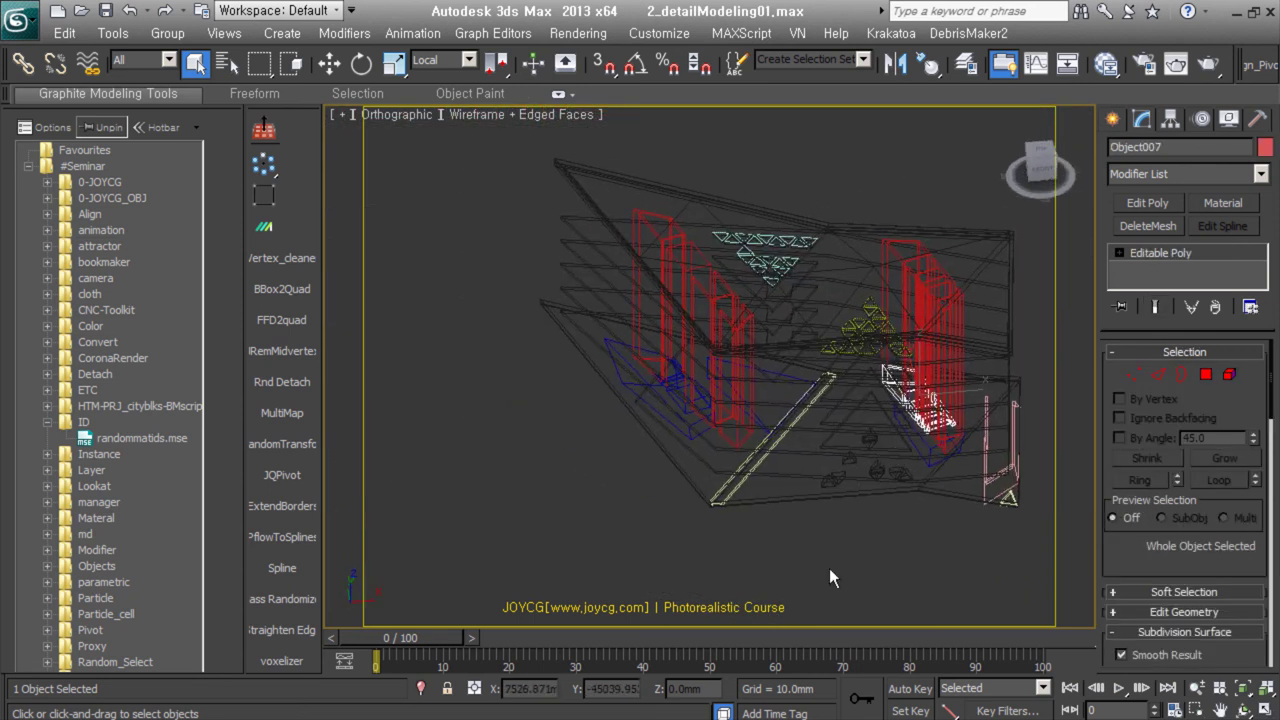
alt+middle_drag(829, 577, 900, 420)
Open the Layer Manager and hide the site and interior layers.
click(965, 63)
click(241, 395)
click(241, 331)
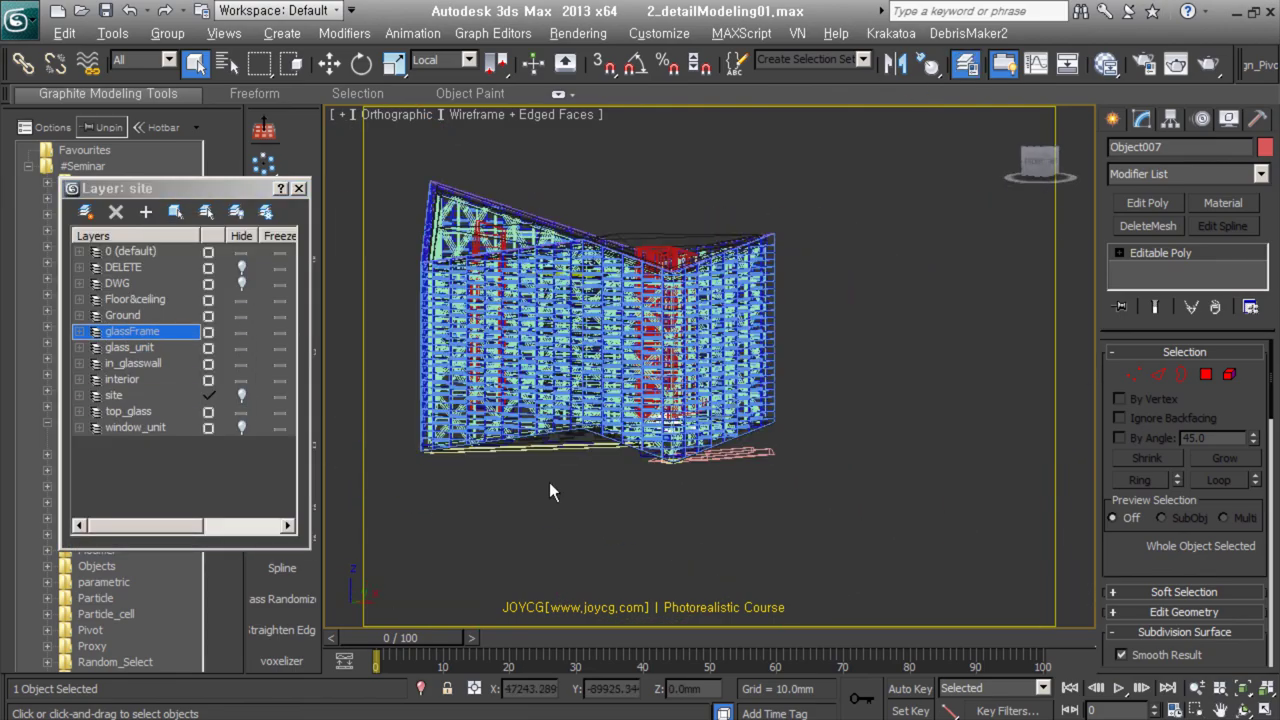
Show the glassFrame and in_glasswall layers and view in_Gwall shaded.
click(241, 363)
click(241, 379)
click(730, 470)
scroll(730, 470, up, 5)
key(F3)
scroll(730, 470, up, 2)
scroll(730, 470, down, 3)
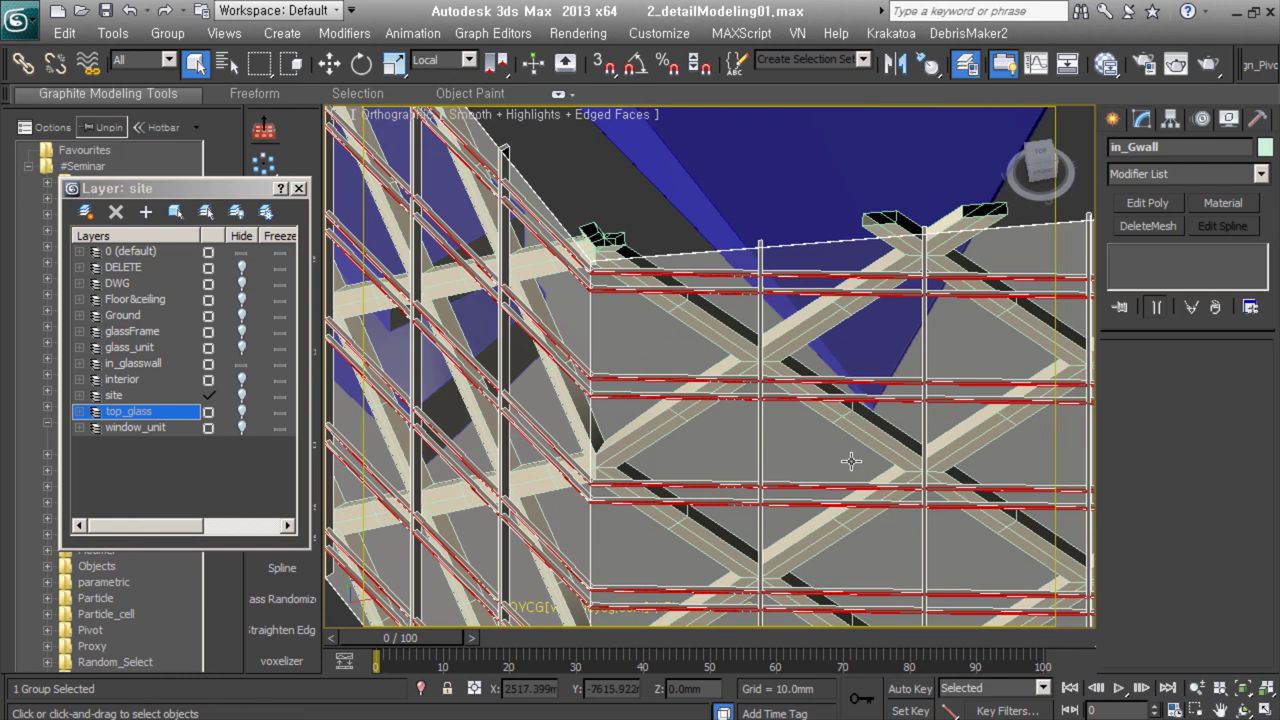
scroll(730, 470, down, 3)
Zoom in on the glass wall and unhide the Floor&ceiling through top_glass layers.
click(760, 540)
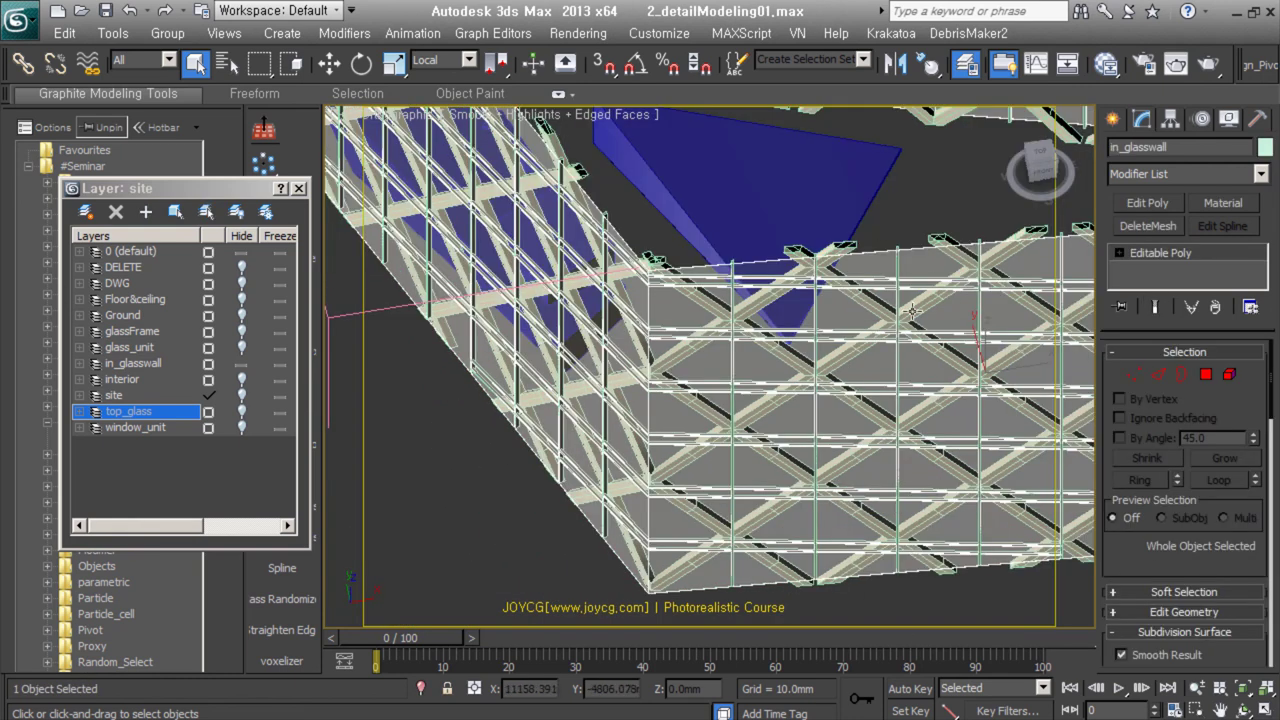
click(808, 447)
scroll(916, 279, up, 3)
scroll(916, 279, up, 2)
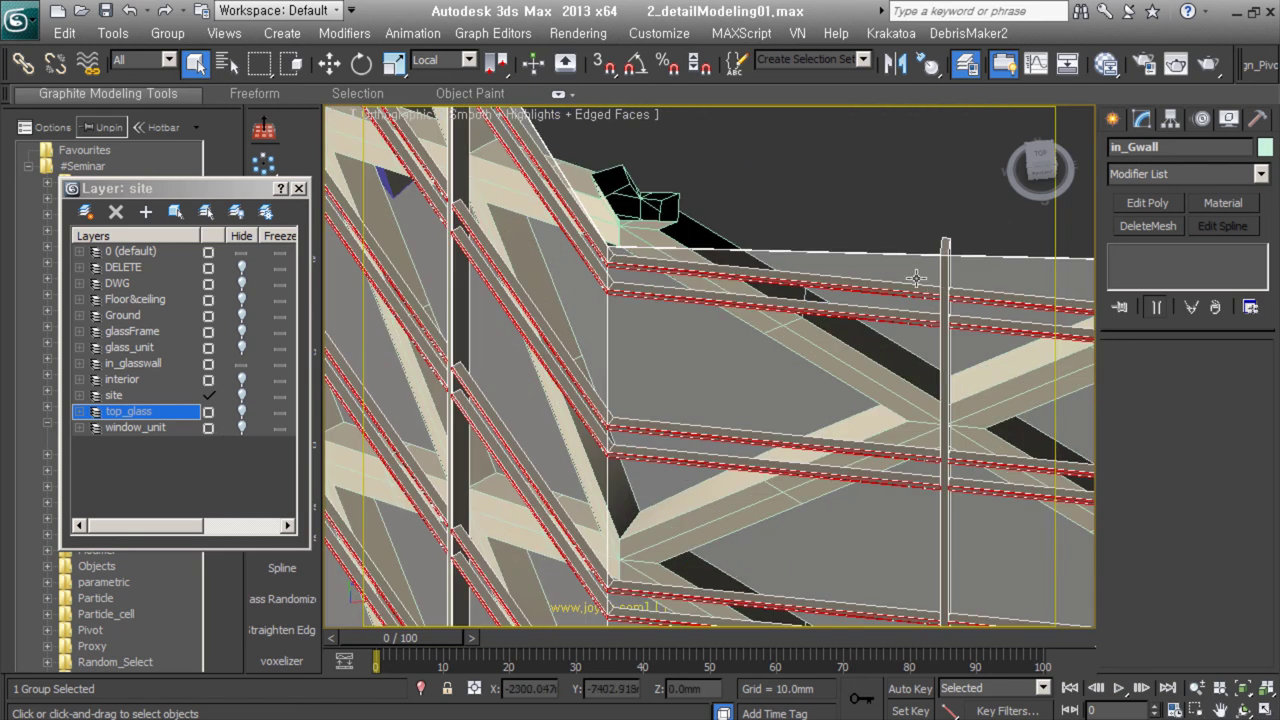
scroll(790, 507, down, 5)
drag(241, 299, 241, 427)
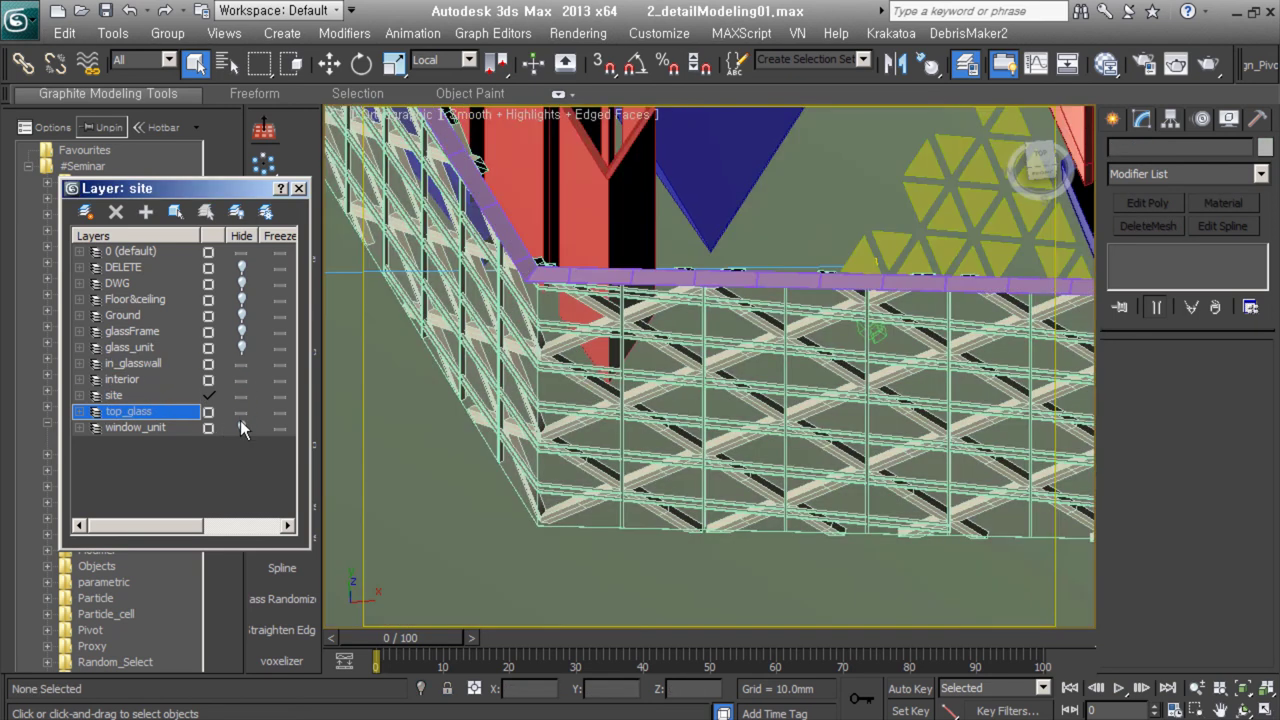
scroll(730, 514, down, 6)
scroll(809, 507, up, 2)
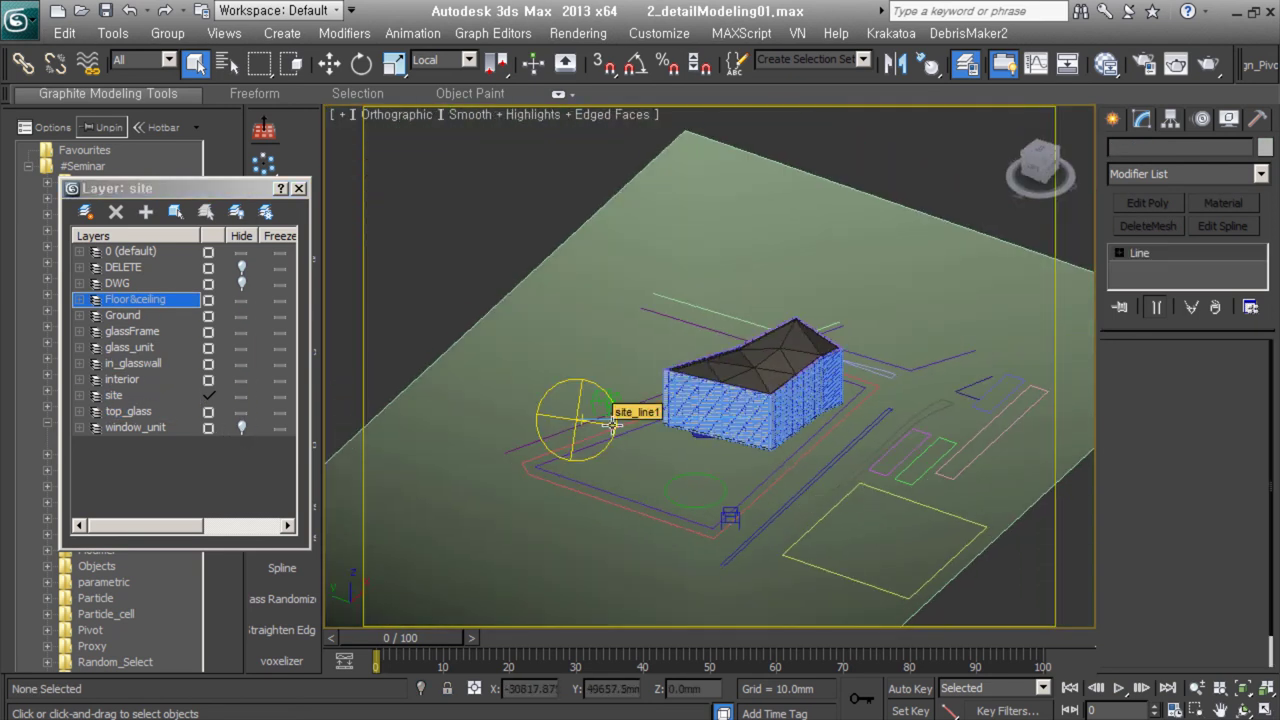
Clear the selection and switch to the Left view of the whole building.
click(613, 424)
key(w)
click(580, 425)
key(l)
click(600, 423)
Create a VRaySun above the building and replace the environment with its sky map.
click(1113, 119)
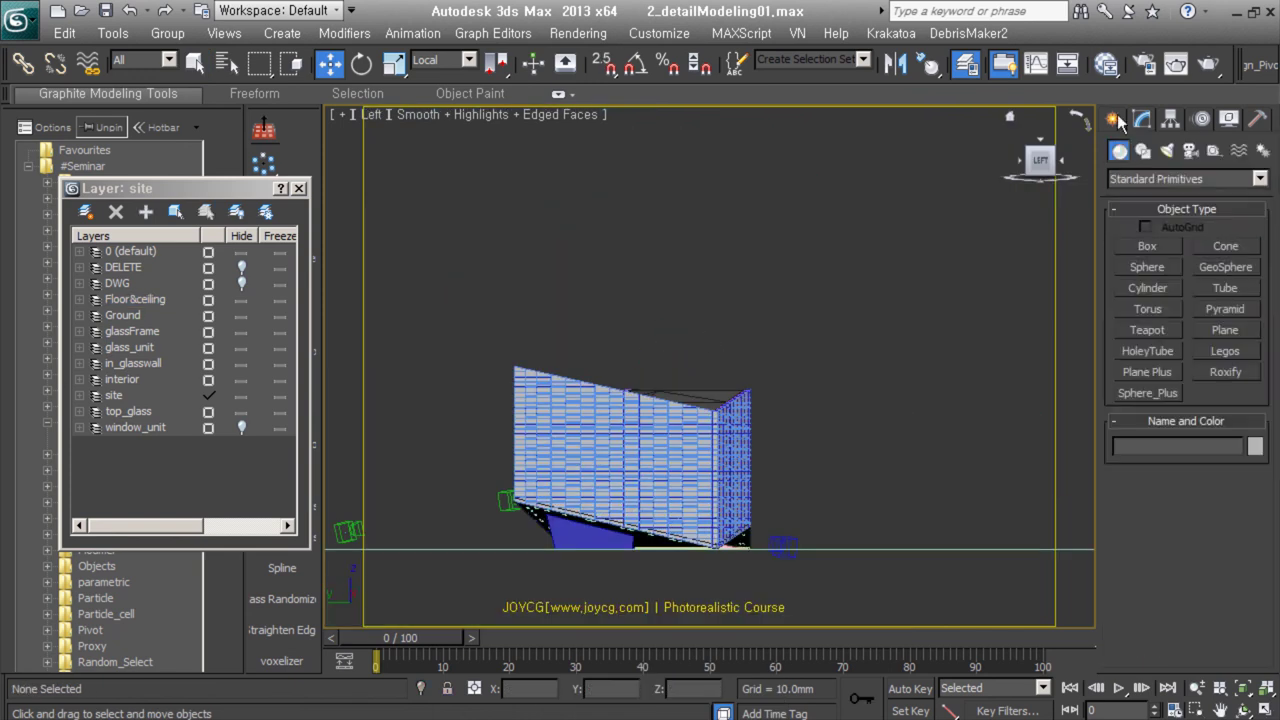
click(1226, 267)
drag(514, 514, 863, 194)
click(614, 420)
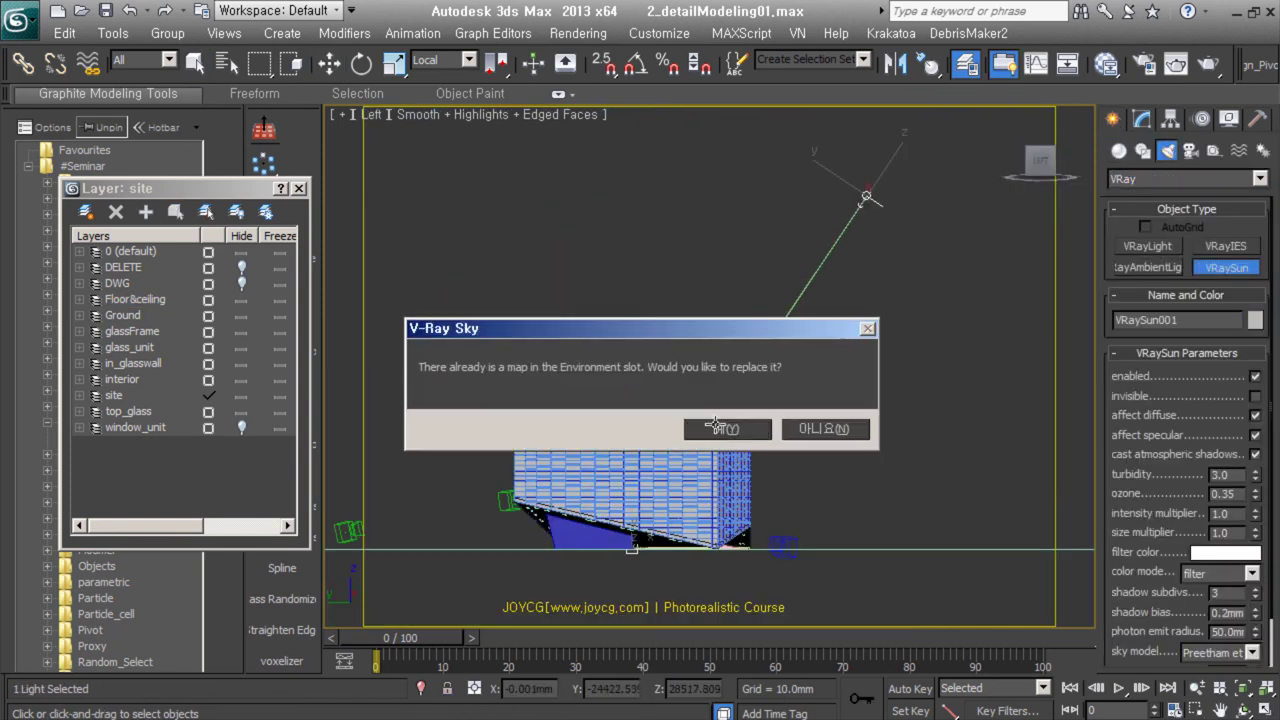
click(714, 420)
Move the sun off to the left and orbit the view around the building.
key(shift+z)
key(w)
drag(788, 380, 438, 353)
mouse_move(366, 398)
alt+middle_down()
mouse_move(691, 400)
mouse_move(883, 440)
mouse_move(646, 514)
mouse_move(610, 468)
alt+middle_up()
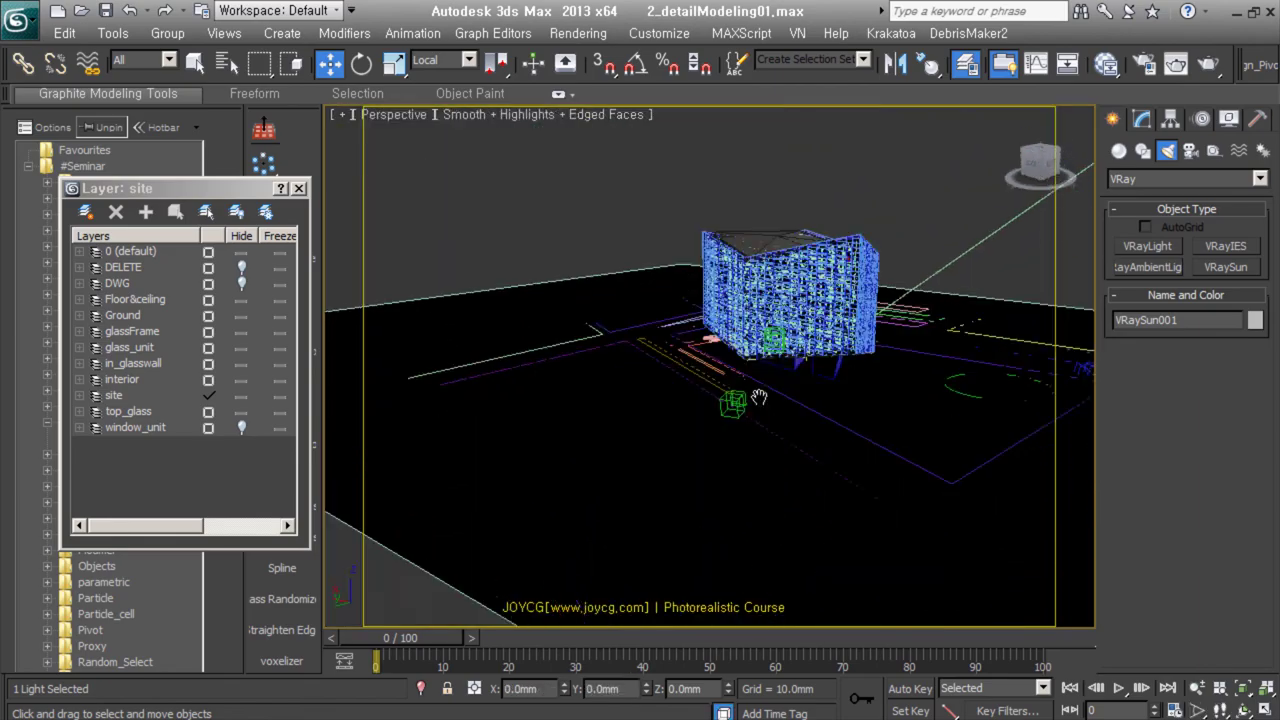
scroll(792, 420, up, 2)
scroll(792, 420, up, 2)
scroll(792, 420, up, 2)
alt+middle_drag(792, 420, 996, 347)
Place a VRayPhysicalCamera aimed at the facade, view through it, and guess vertical tilt.
click(1187, 178)
click(1150, 196)
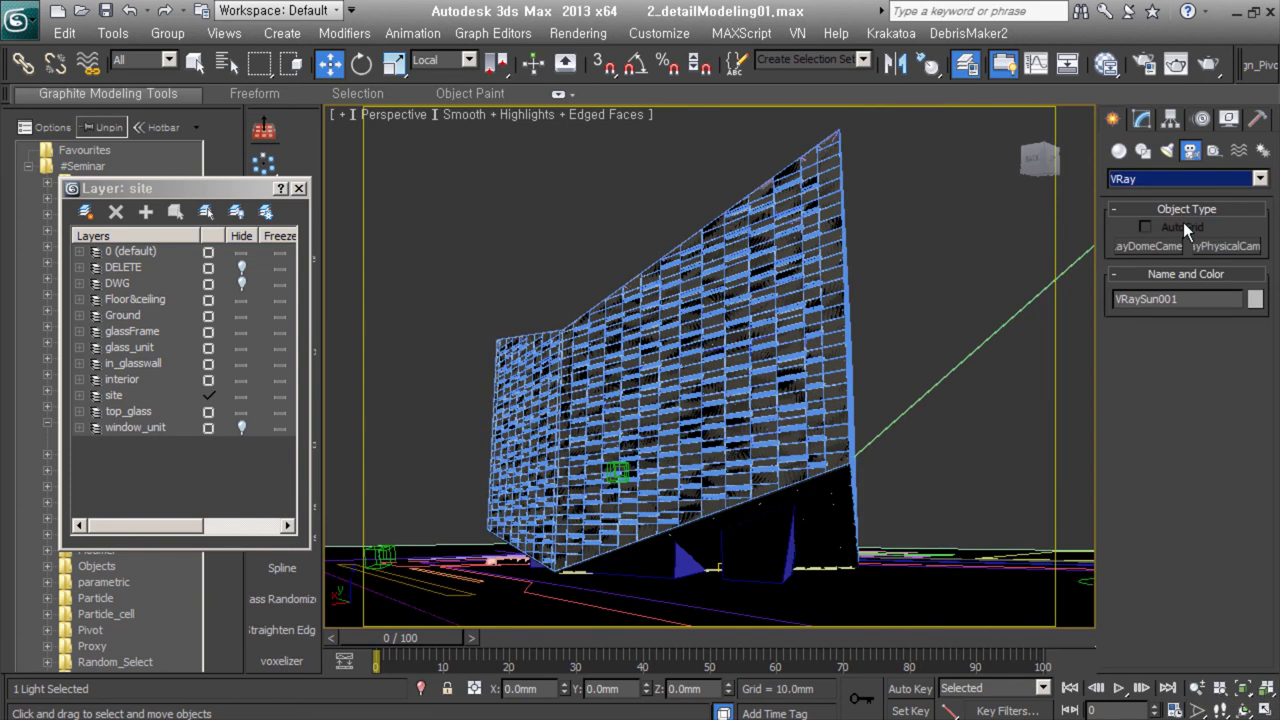
click(1226, 246)
drag(671, 586, 686, 543)
key(c)
click(1142, 118)
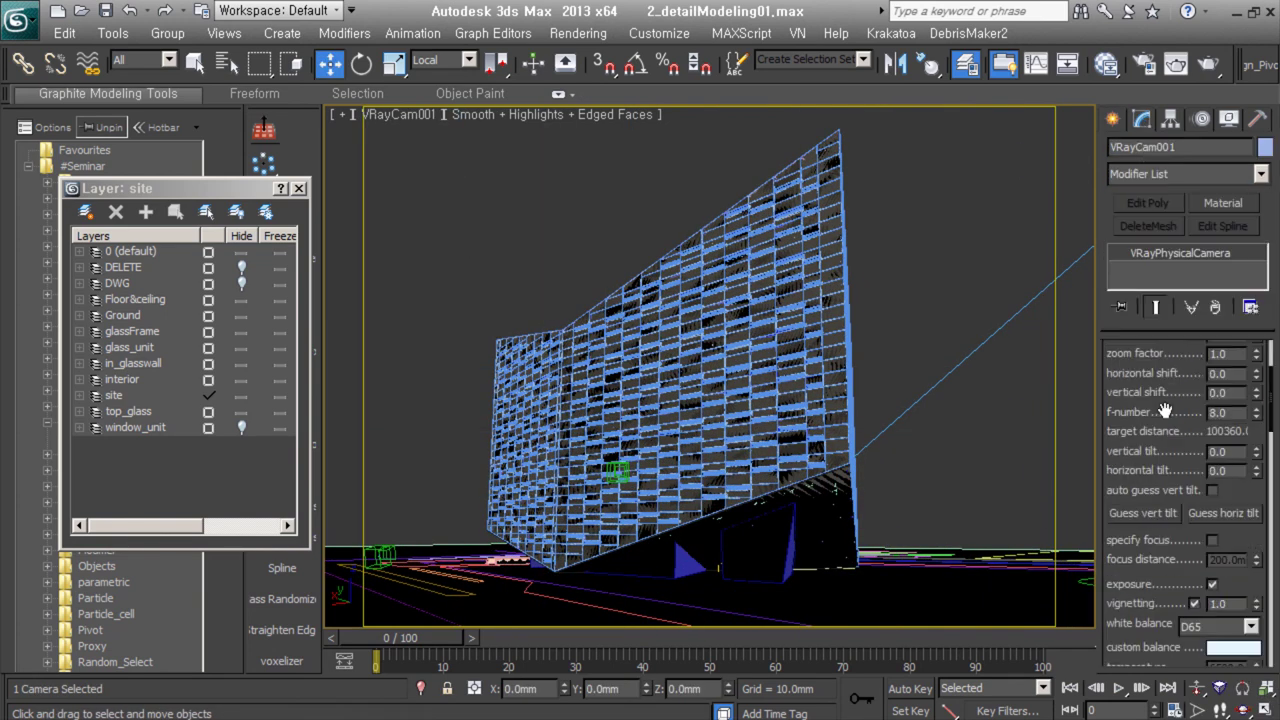
scroll(1148, 509, down, 3)
click(1148, 509)
scroll(1148, 509, up, 3)
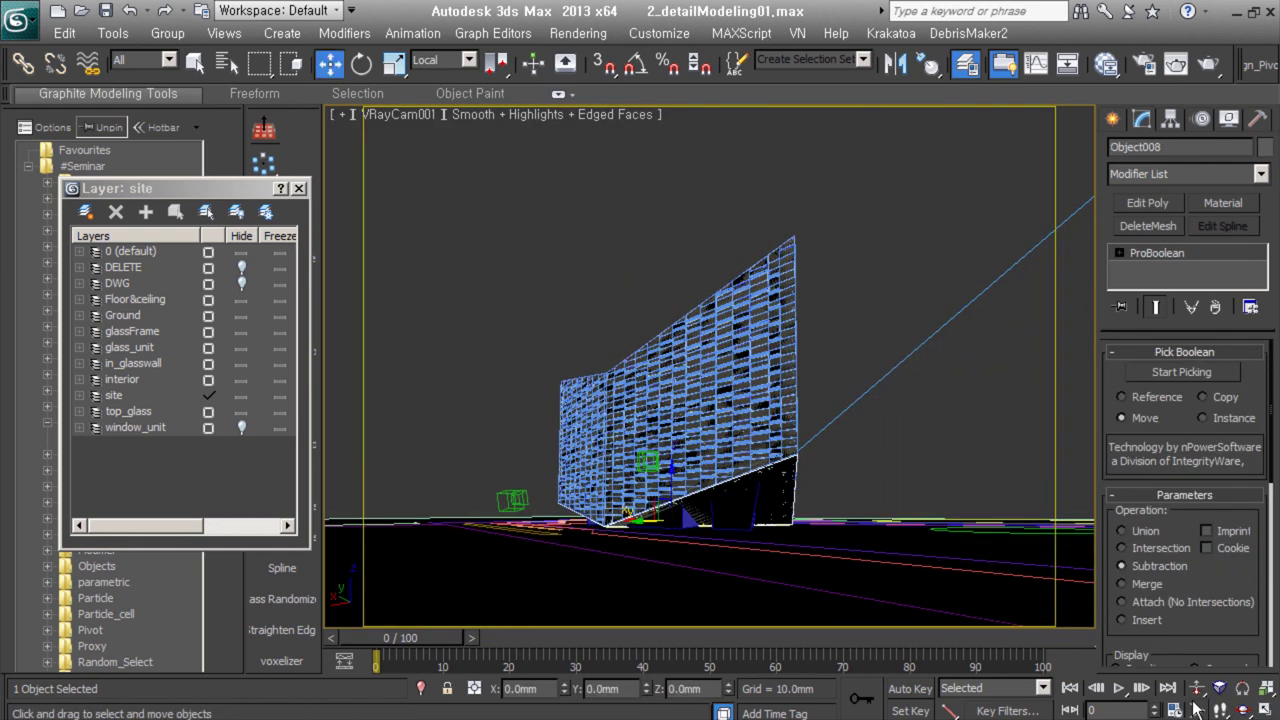
Select VRayCam001 and walk-through turn it to face the glass facade.
key(w)
key(w)
key(w)
click(398, 114)
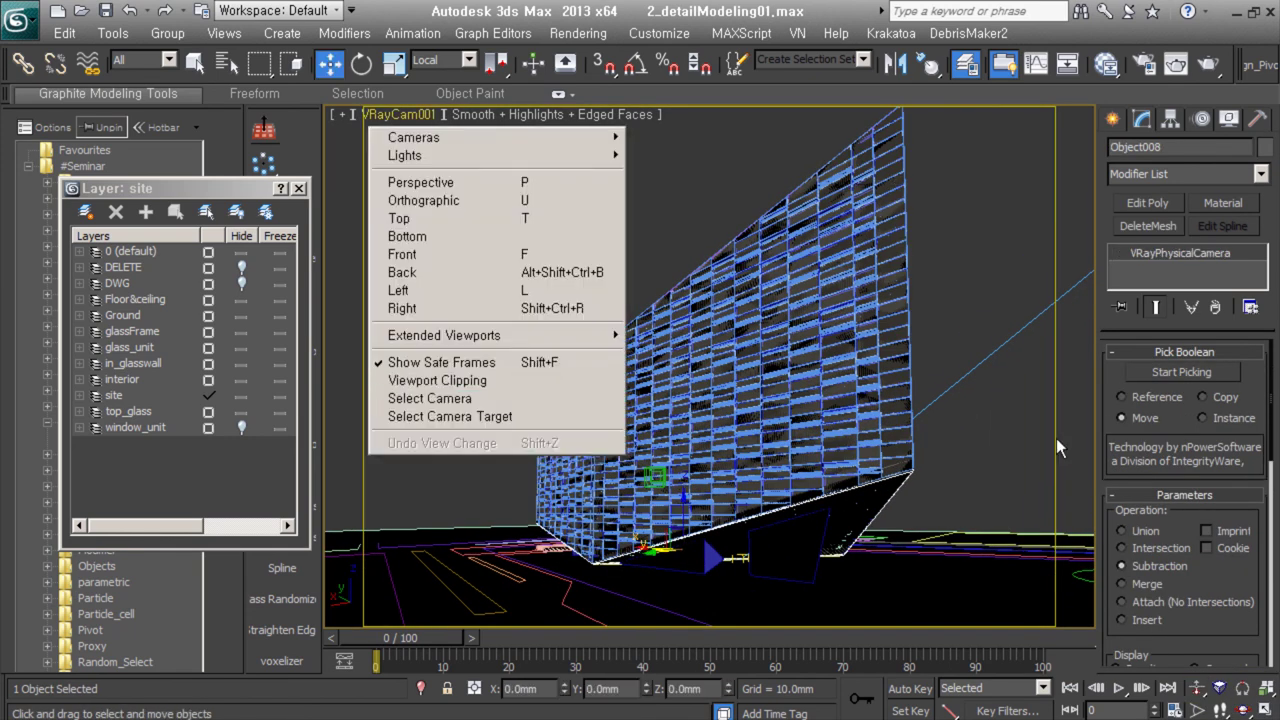
click(400, 428)
key(Up)
drag(894, 531, 881, 375)
key(Escape)
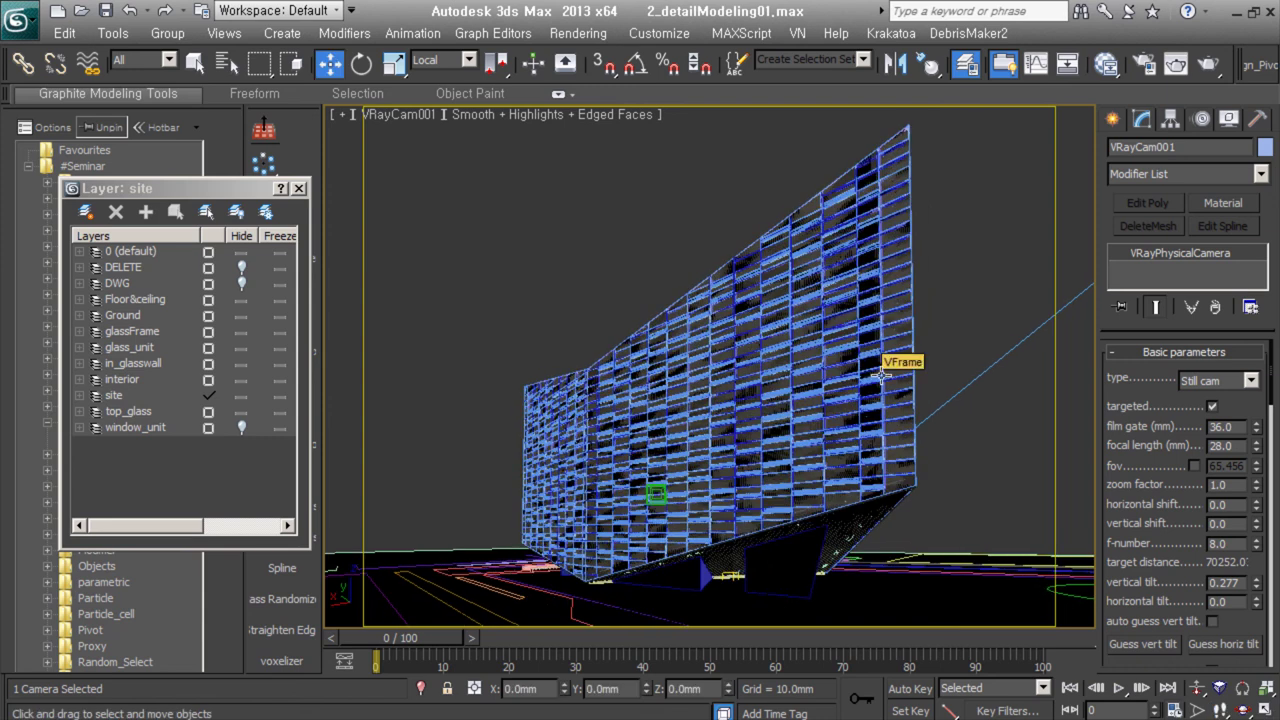
Inspect the glass1.6_Fm0.2_winbmp material and its Falloff map in the Slate Material Editor.
key(m)
double_click(488, 234)
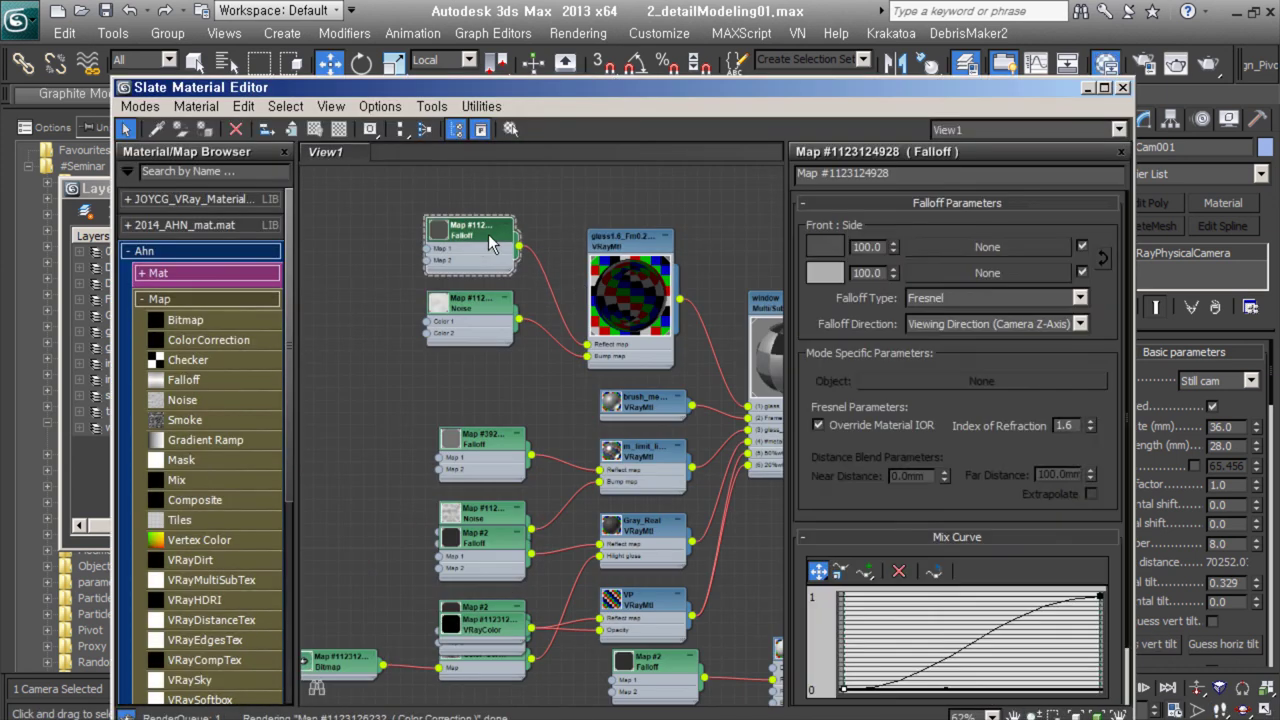
double_click(630, 245)
scroll(933, 363, up, 2)
scroll(933, 350, down, 4)
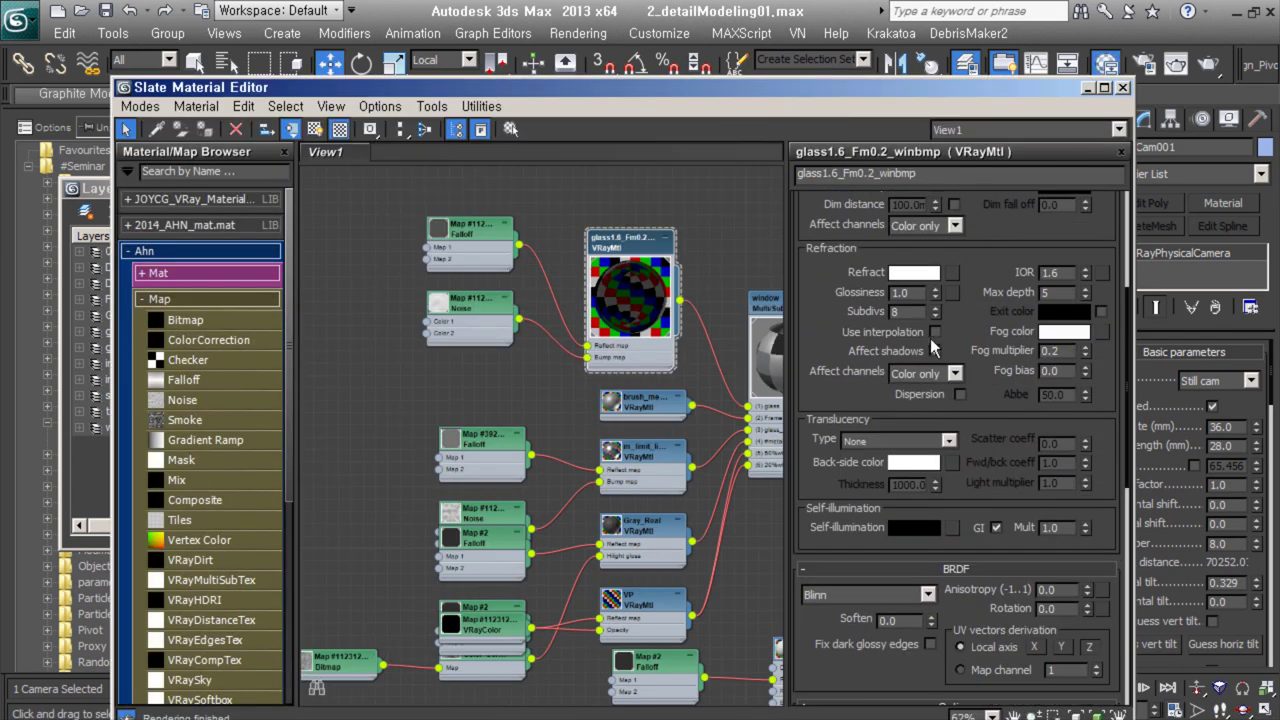
click(1124, 88)
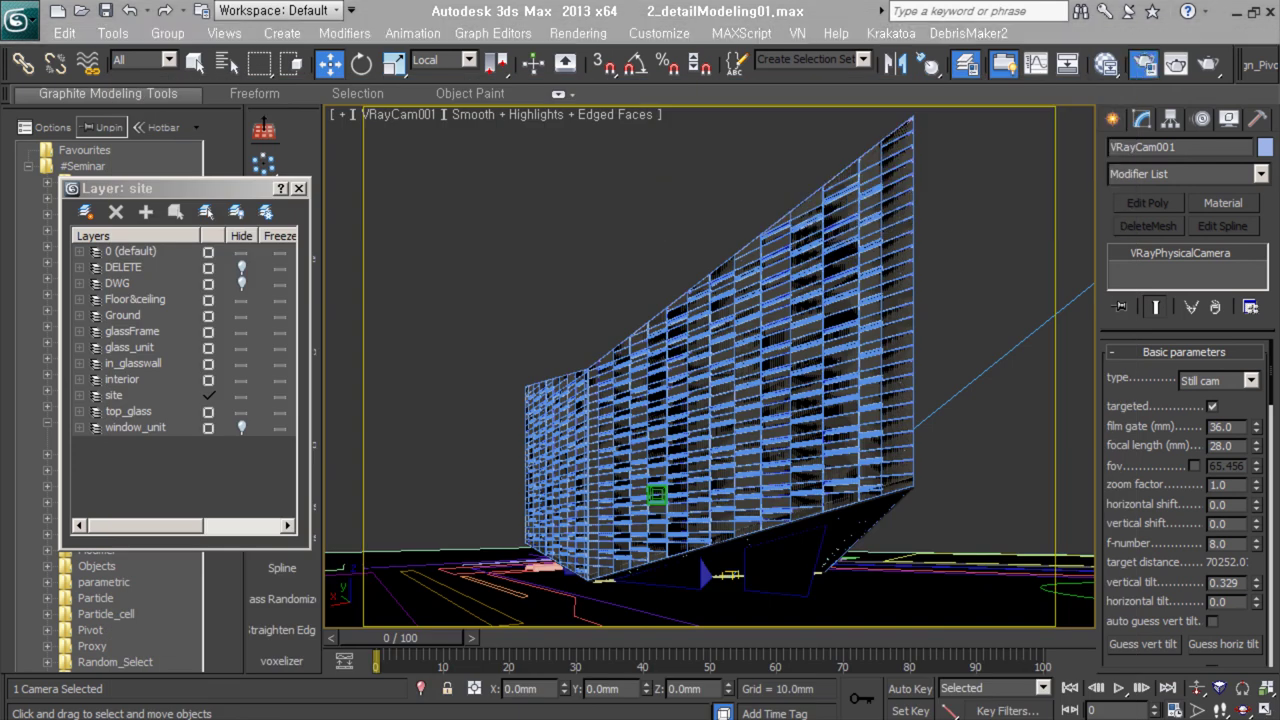
Review the V-Ray Global switches, including the override material library and exclude/include list.
key(F10)
click(411, 91)
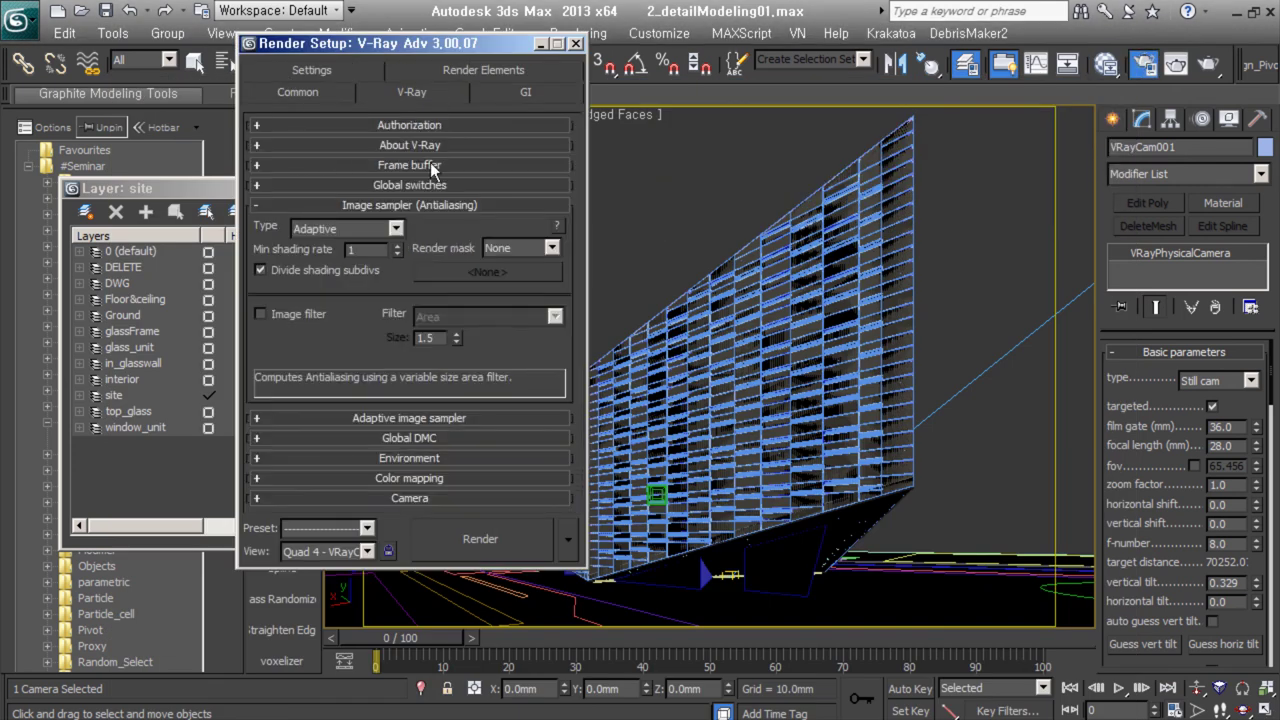
click(360, 185)
click(489, 344)
click(165, 247)
click(190, 247)
click(153, 223)
click(220, 248)
double_click(200, 300)
click(527, 322)
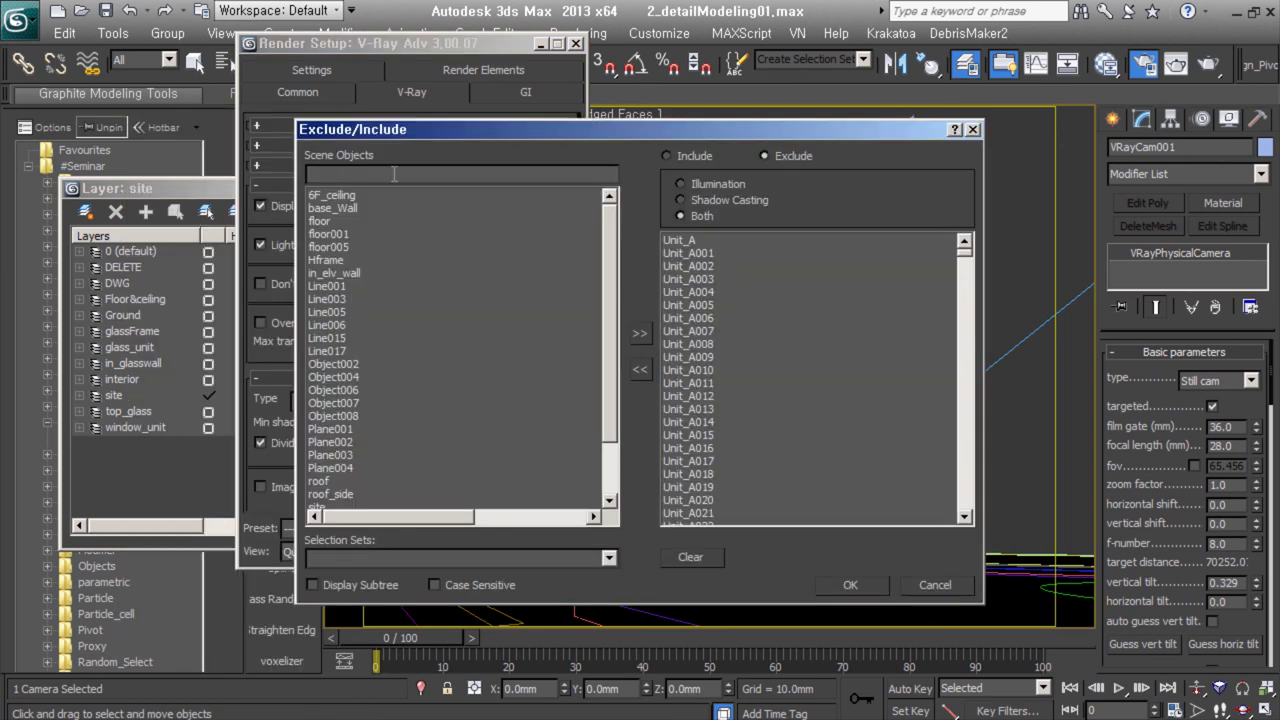
click(850, 585)
Check the V-Ray Color mapping and the 2.2 gamma preference settings.
click(427, 185)
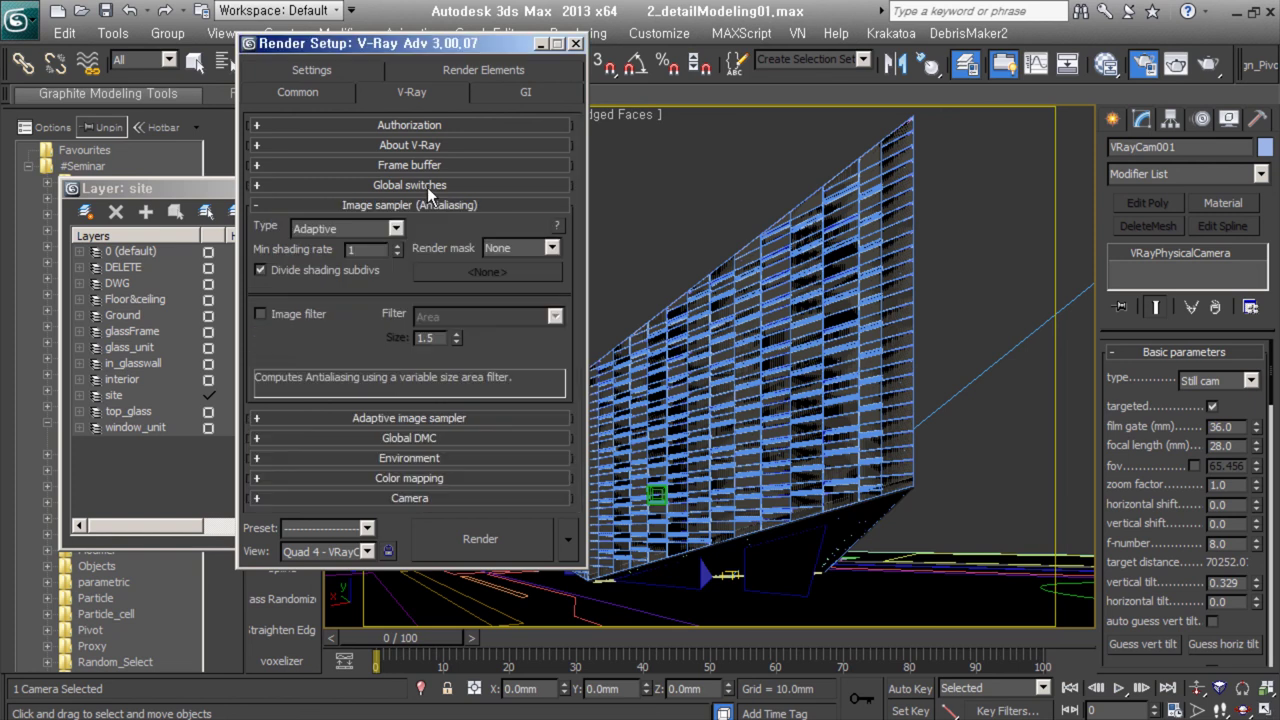
click(409, 205)
click(403, 285)
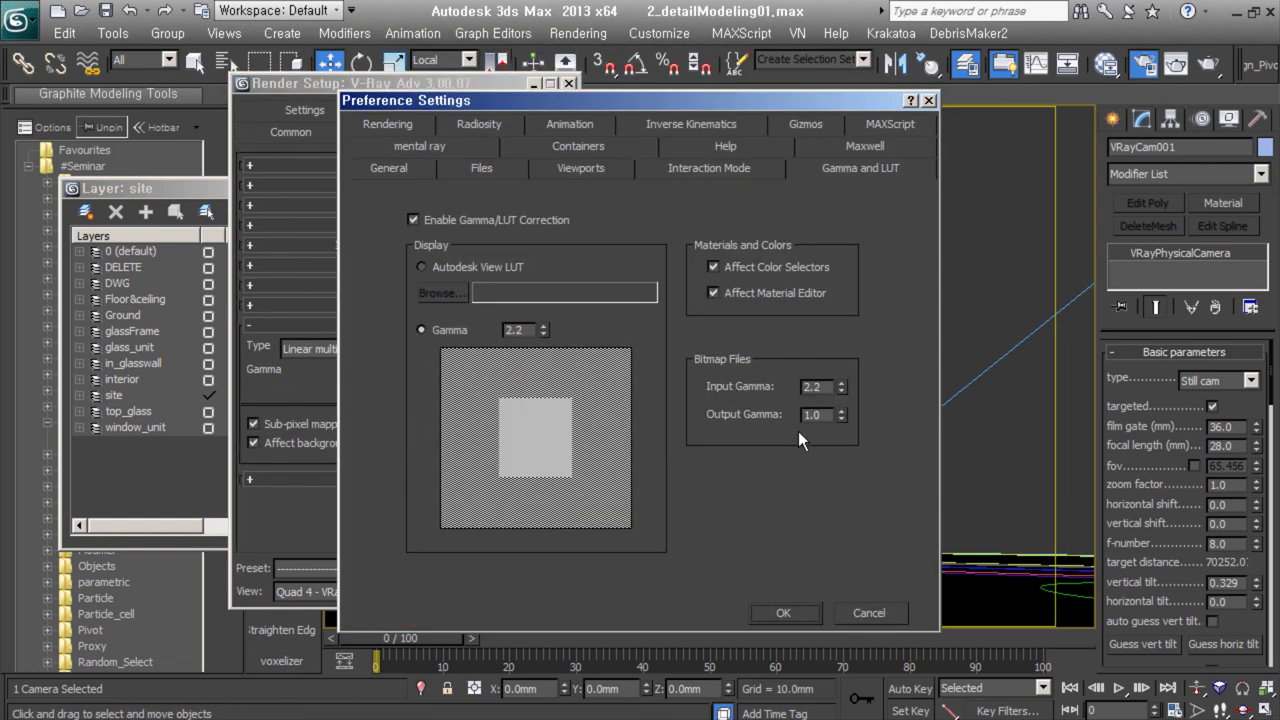
click(783, 613)
Check the GI settings, the System frame stamp and the 600 × 450 common output.
click(518, 132)
click(413, 262)
click(375, 297)
click(349, 114)
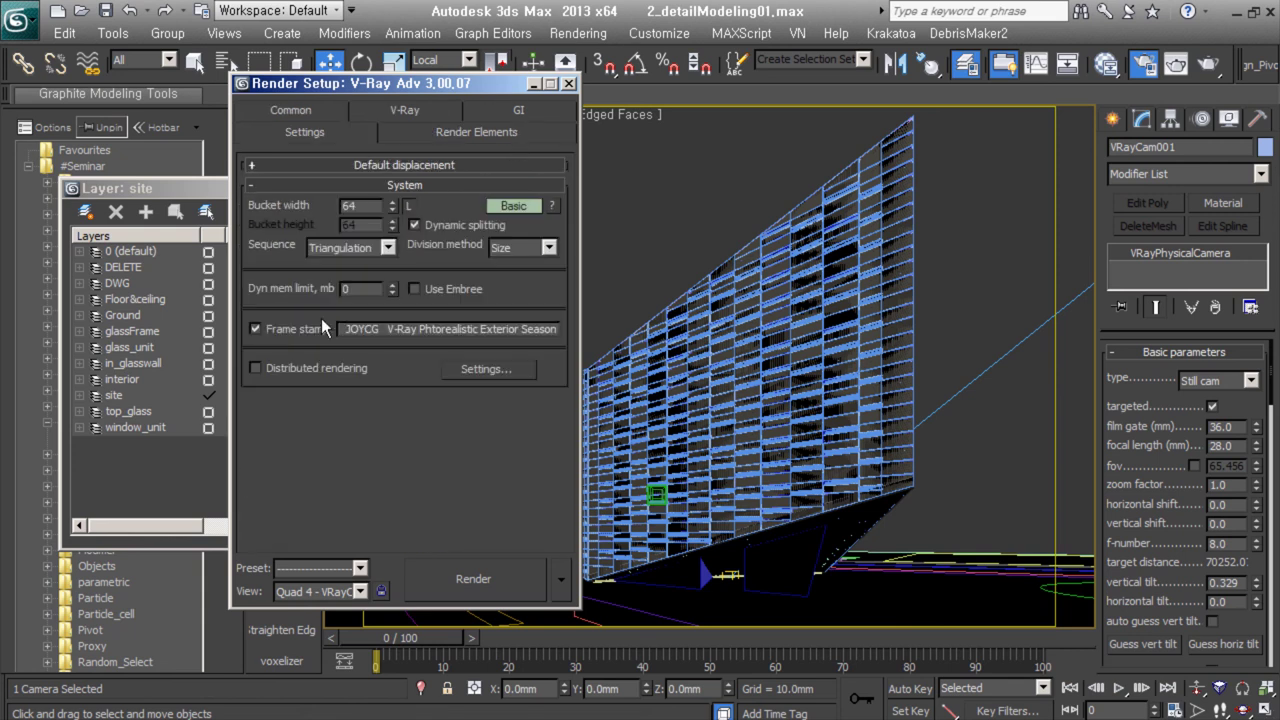
click(297, 111)
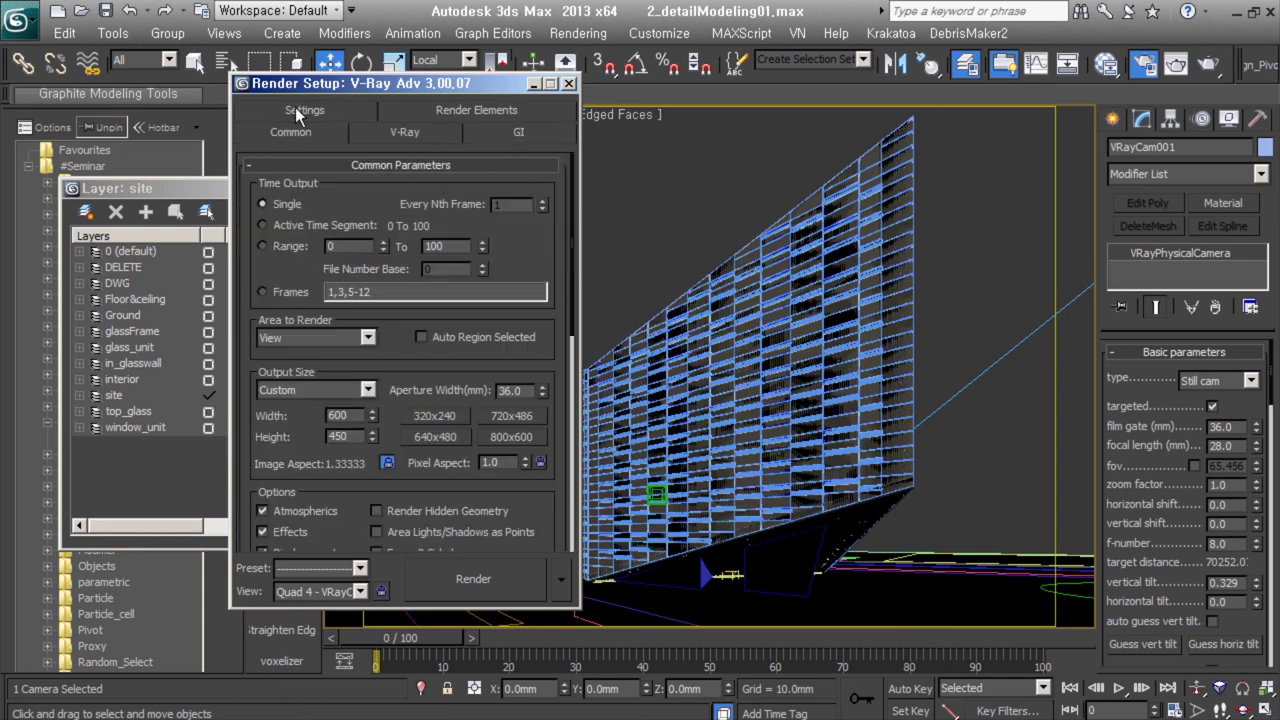
Confirm the VRayToon effect in Environment and Effects, then render the VRayCam001 view.
click(578, 33)
click(610, 195)
scroll(282, 350, down, 3)
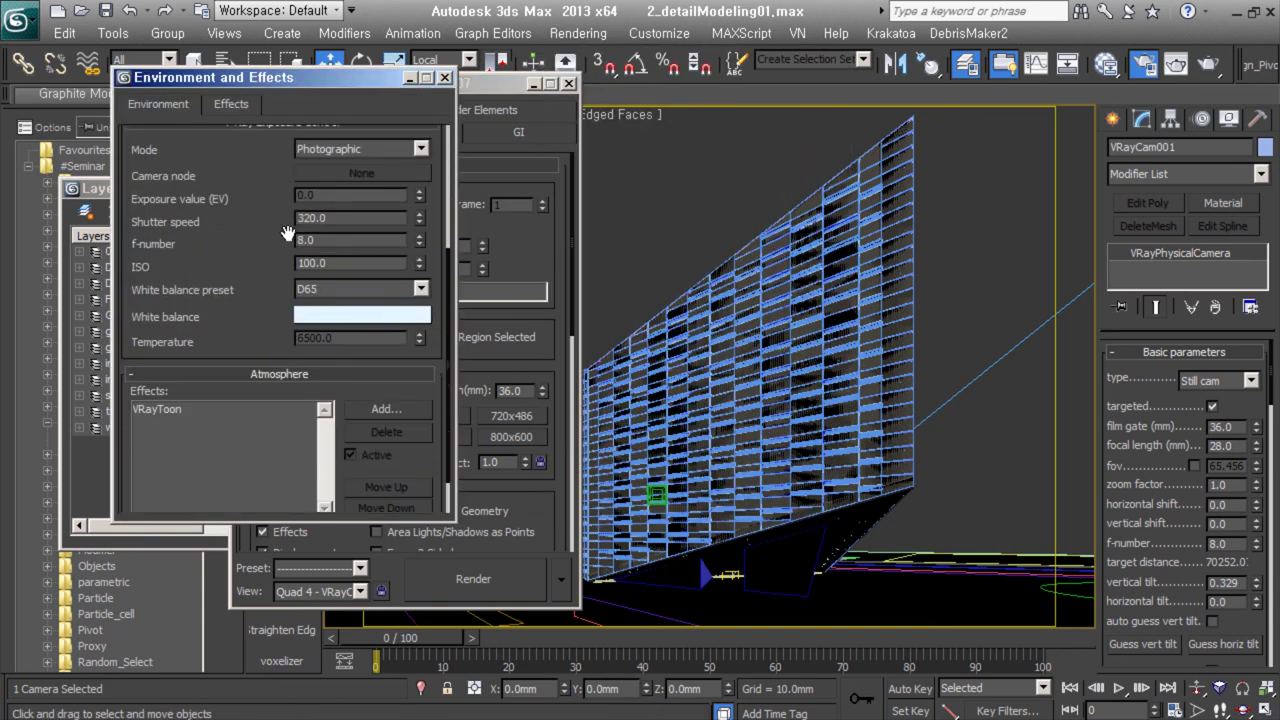
click(280, 306)
scroll(240, 385, down, 5)
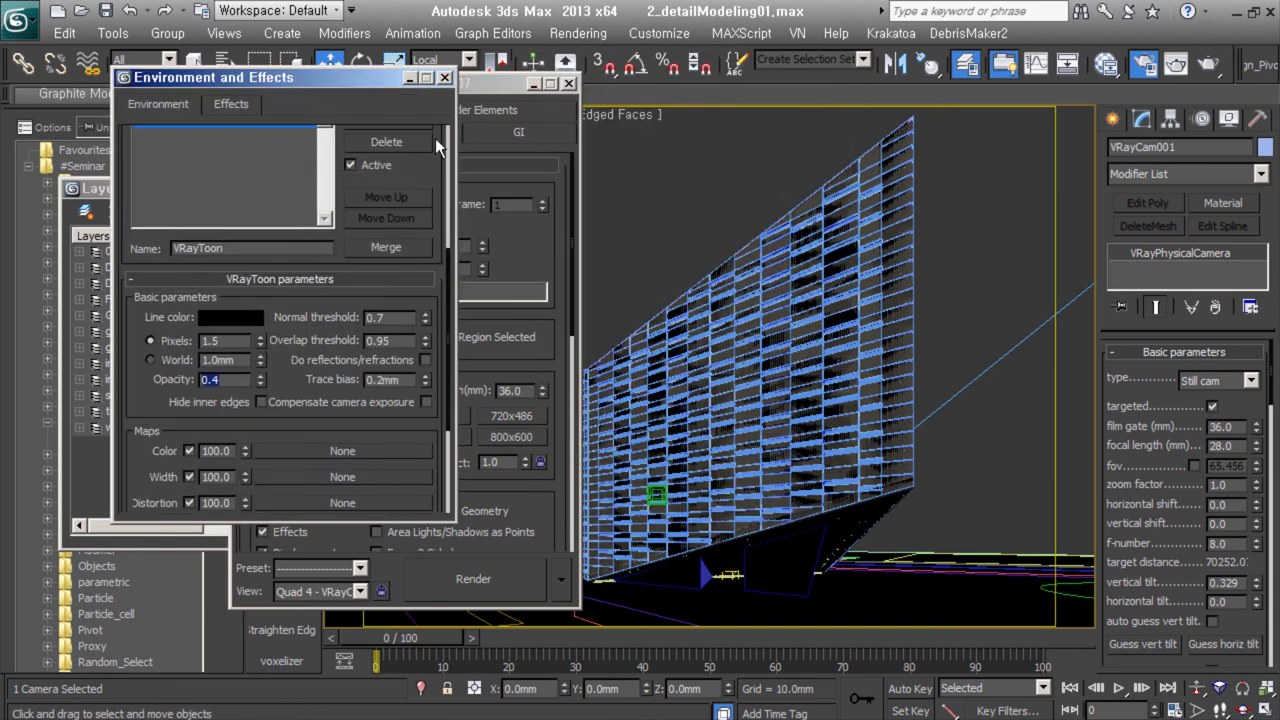
click(445, 77)
click(492, 574)
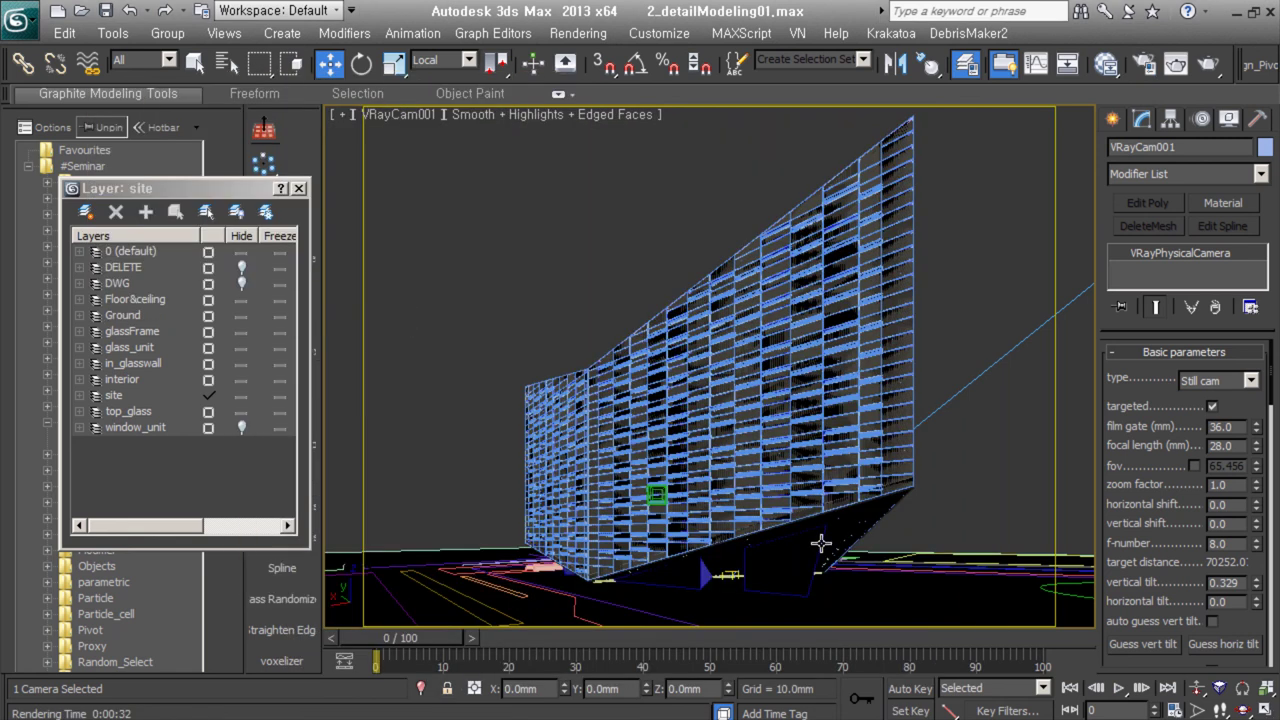
Dolly VRayCam001 closer to the glass facade and render a new 600 × 450 image.
scroll(820, 543, up, 6)
click(1210, 66)
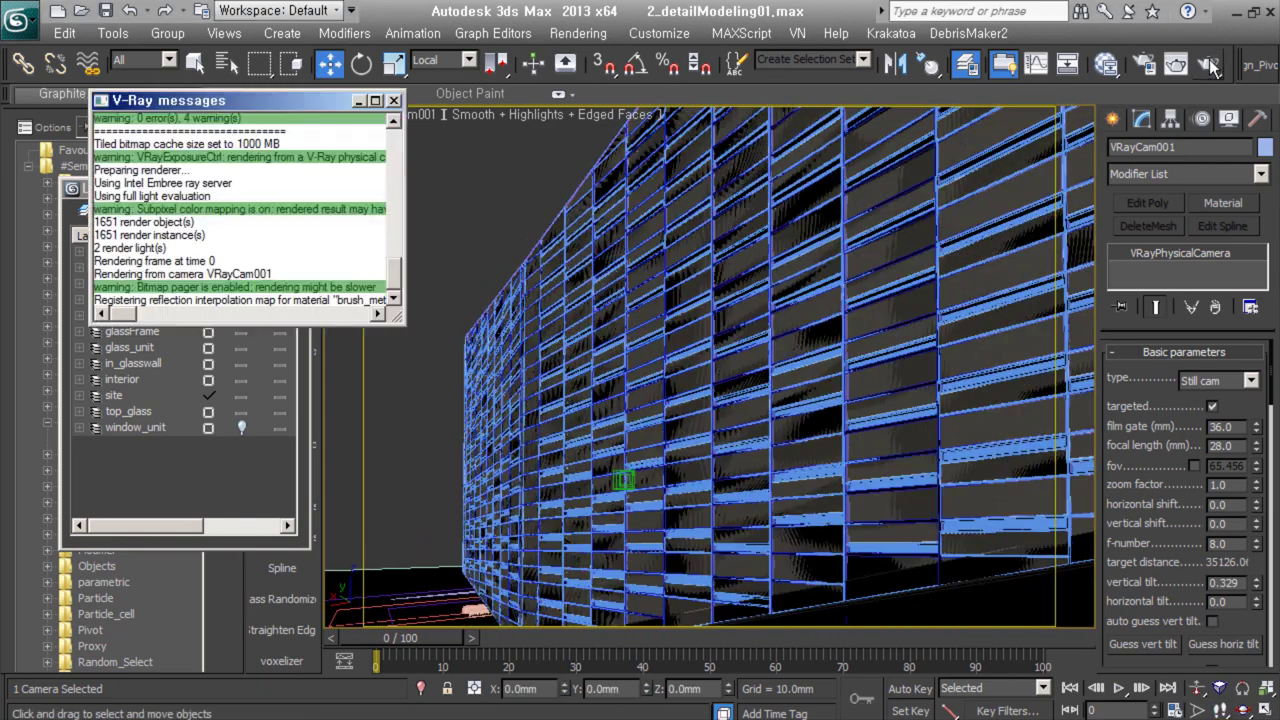